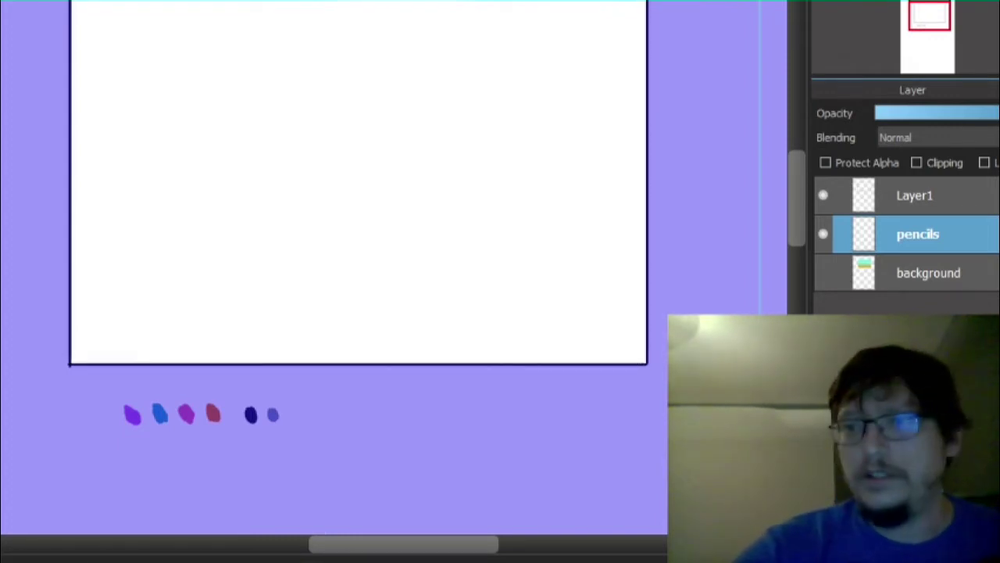
# - Clear the active selection of the rectangular panel area
pyautogui.hotkey('ctrl', 'a')
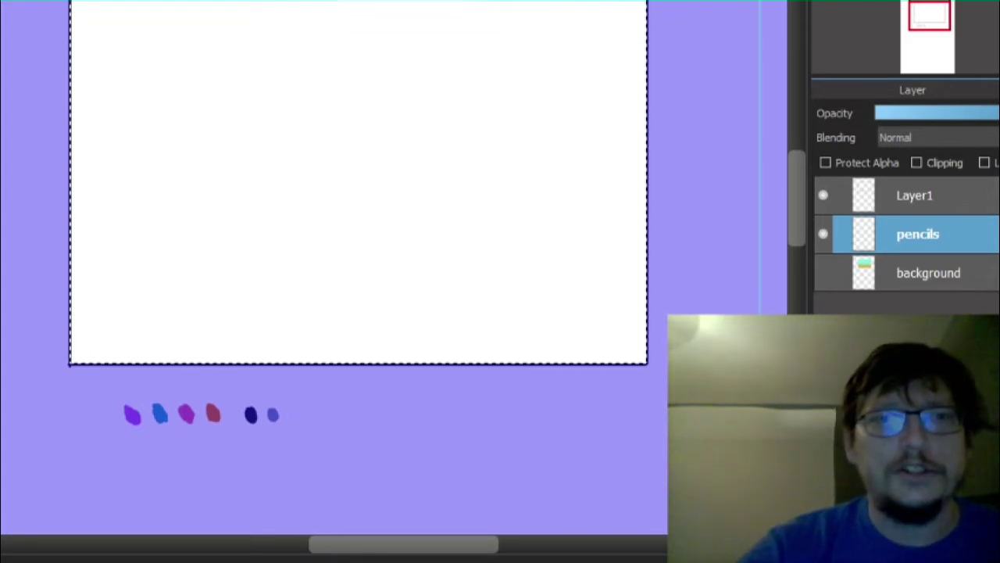
pyautogui.hotkey('ctrl', 'd')
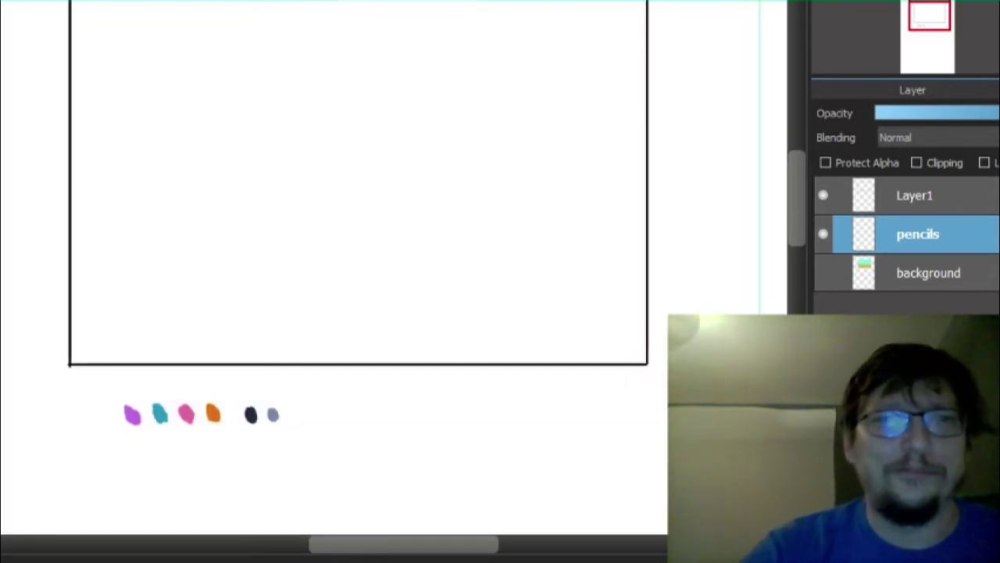
pyautogui.scroll(1, 341, 180)
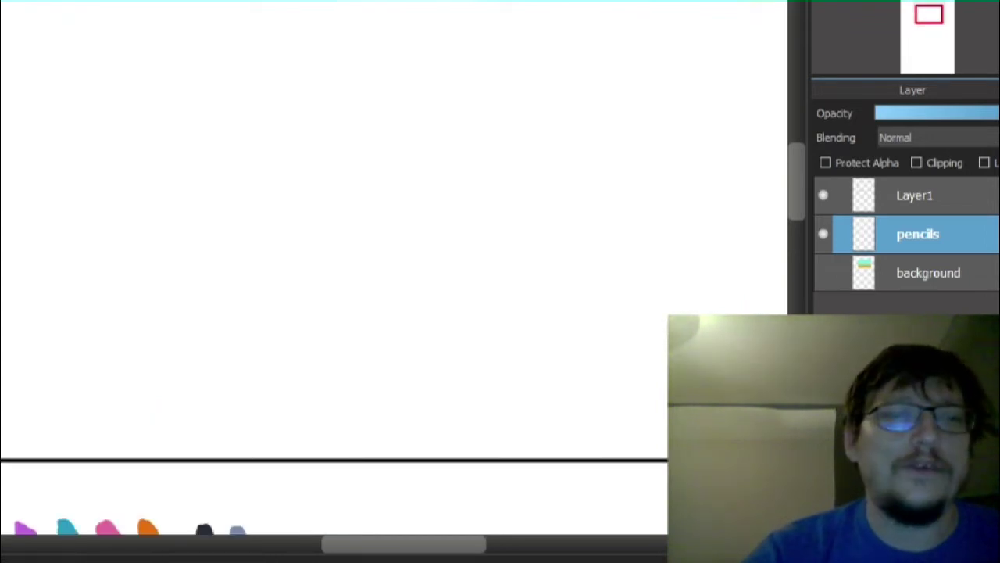
pyautogui.scroll(-1, 457, 493)
pyautogui.scroll(1, 523, 328)
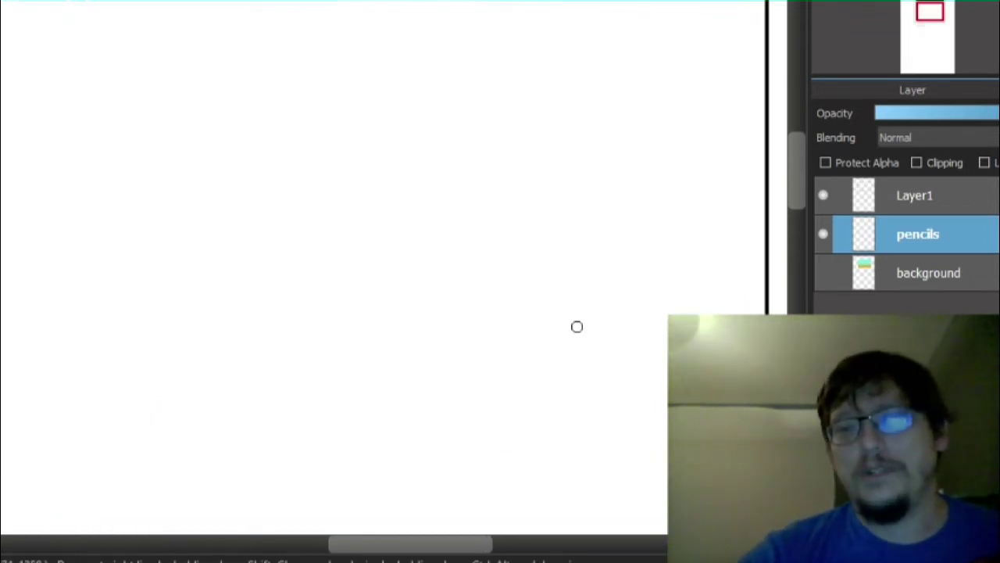
pyautogui.scroll(-1, 444, 339)
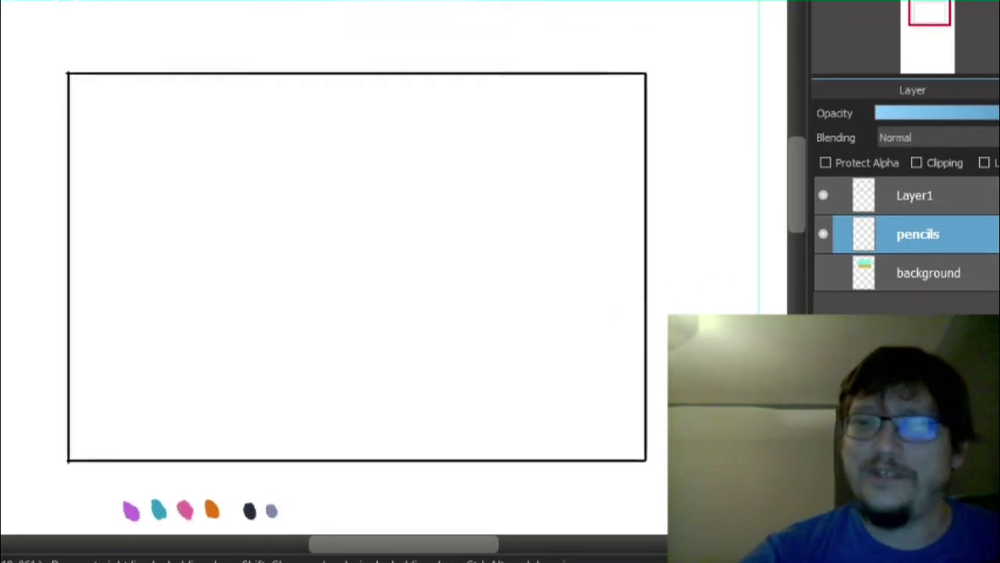
pyautogui.scroll(-2, 605, 205)
pyautogui.scroll(1, 321, 58)
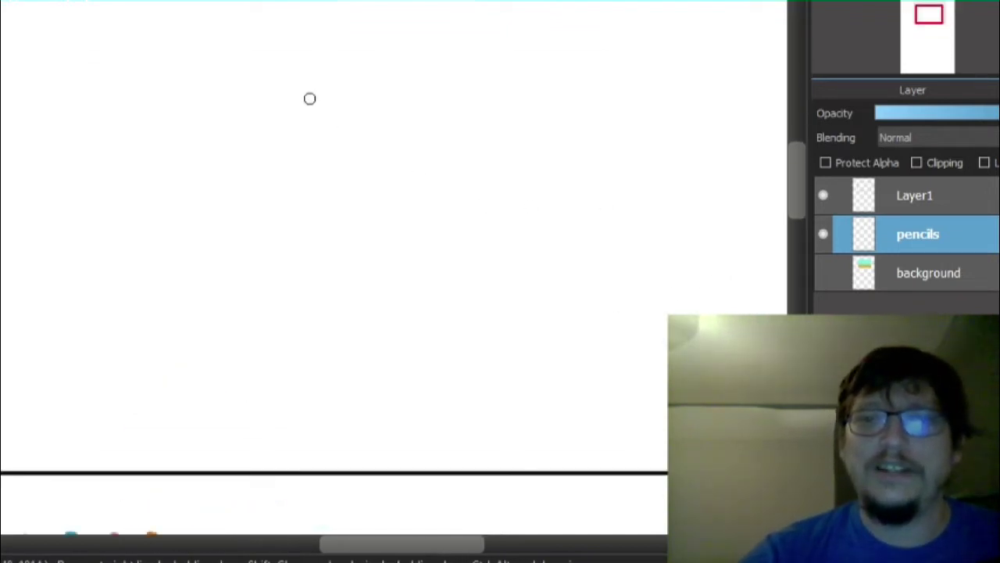
pyautogui.scroll(-1, 309, 98)
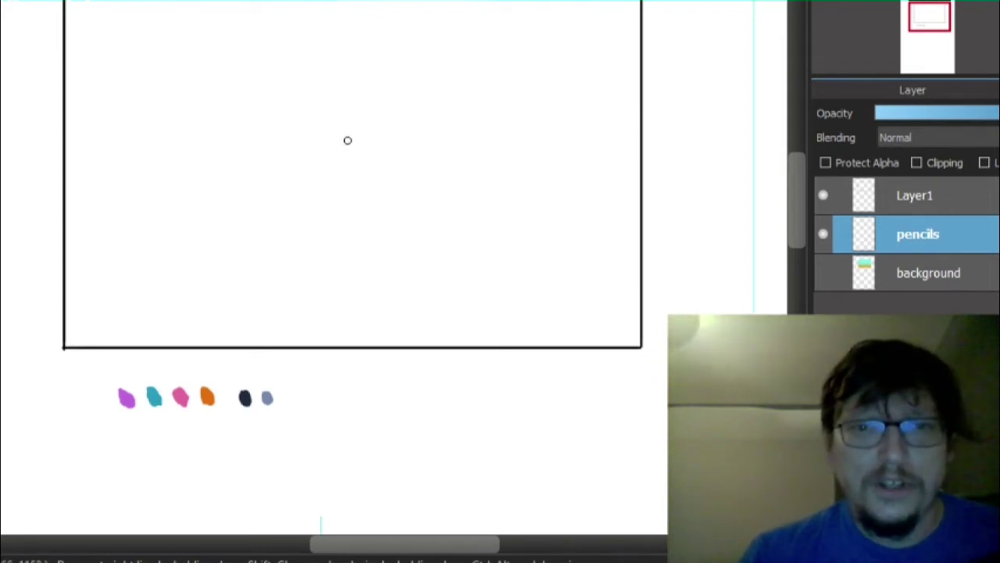
# - Sketch an oval head in light blue inside the panel, with curved vertical and horizontal face guidelines
pyautogui.moveTo(357, 142)
pyautogui.mouseDown()
pyautogui.moveTo(322, 103)
pyautogui.moveTo(331, 123)
pyautogui.moveTo(338, 80)
pyautogui.moveTo(323, 83)
pyautogui.moveTo(369, 38)
pyautogui.moveTo(363, 51)
pyautogui.moveTo(409, 68)
pyautogui.moveTo(383, 54)
pyautogui.moveTo(422, 91)
pyautogui.moveTo(402, 63)
pyautogui.moveTo(411, 131)
pyautogui.moveTo(376, 150)
pyautogui.moveTo(398, 135)
pyautogui.moveTo(355, 139)
pyautogui.moveTo(374, 139)
pyautogui.moveTo(351, 152)
pyautogui.moveTo(360, 136)
pyautogui.moveTo(334, 135)
pyautogui.mouseUp()
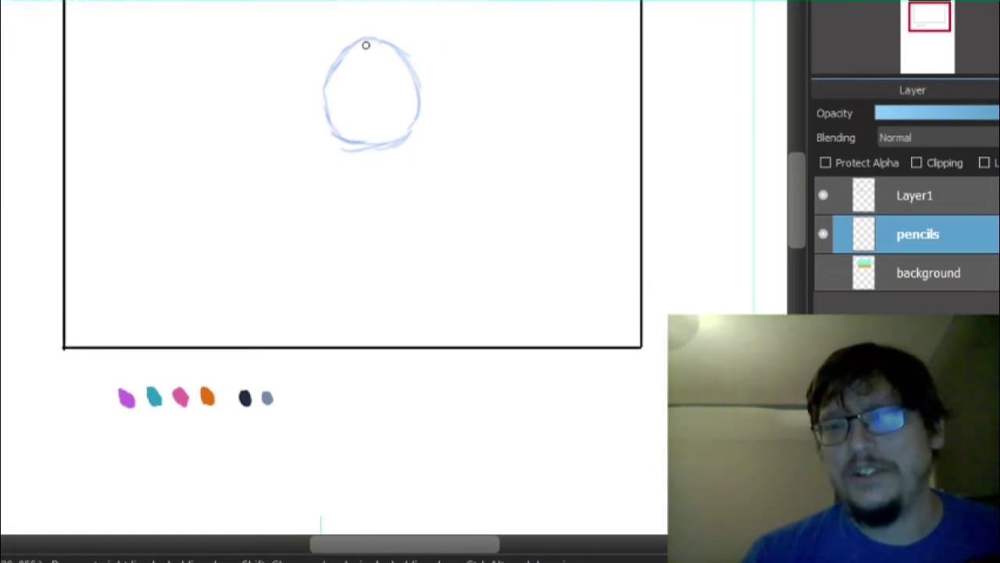
pyautogui.moveTo(369, 40)
pyautogui.mouseDown()
pyautogui.moveTo(352, 75)
pyautogui.moveTo(361, 134)
pyautogui.mouseUp()
pyautogui.moveTo(359, 94)
pyautogui.mouseDown()
pyautogui.moveTo(363, 147)
pyautogui.moveTo(379, 166)
pyautogui.mouseUp()
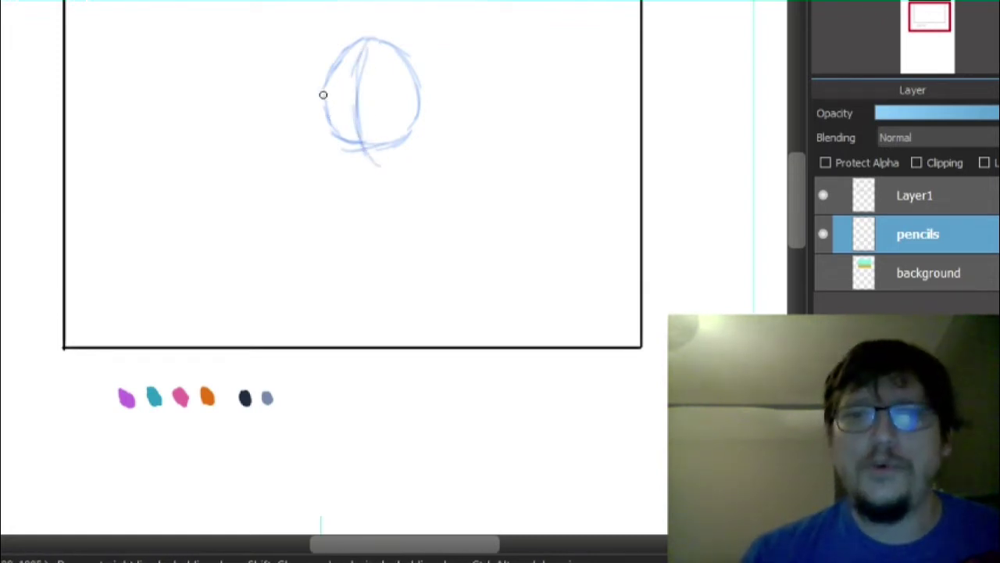
pyautogui.moveTo(322, 95); pyautogui.dragTo(393, 100)
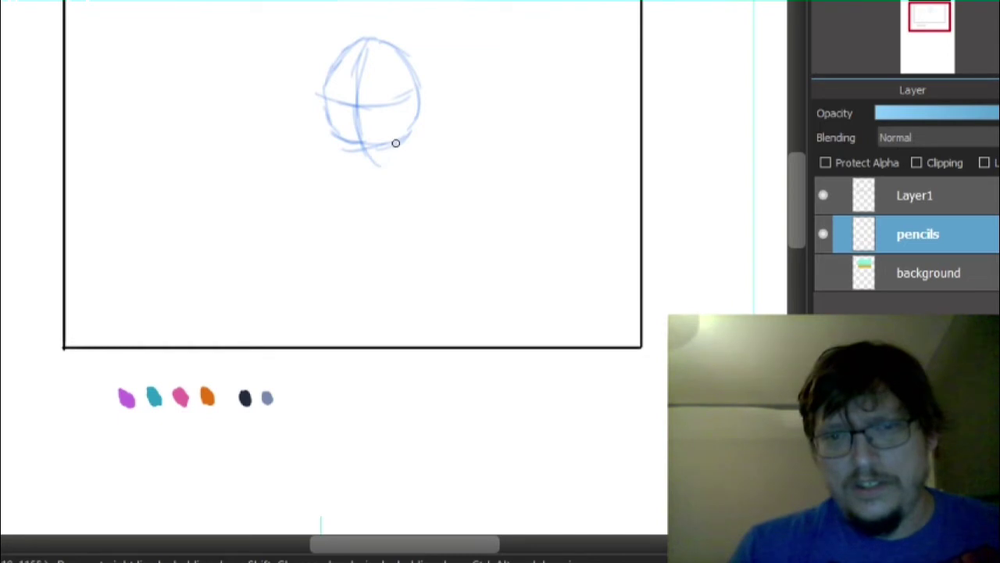
pyautogui.moveTo(396, 143)
pyautogui.mouseDown()
pyautogui.moveTo(404, 161)
pyautogui.moveTo(346, 159)
pyautogui.moveTo(348, 170)
pyautogui.mouseUp()
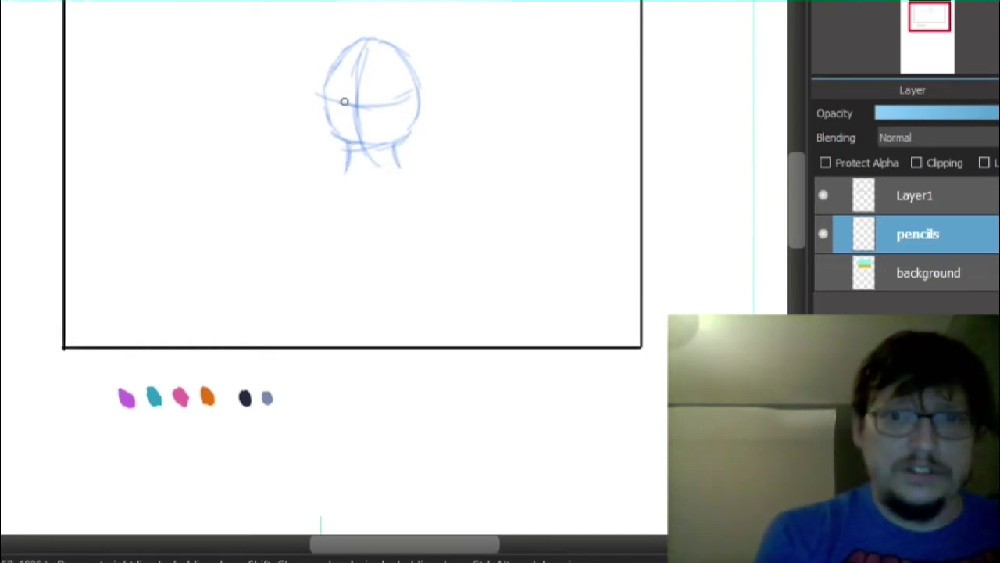
pyautogui.hotkey('ctrl', 'z')
pyautogui.hotkey('ctrl', 'z')
pyautogui.hotkey('ctrl', 'z')
pyautogui.hotkey('ctrl', 'z')
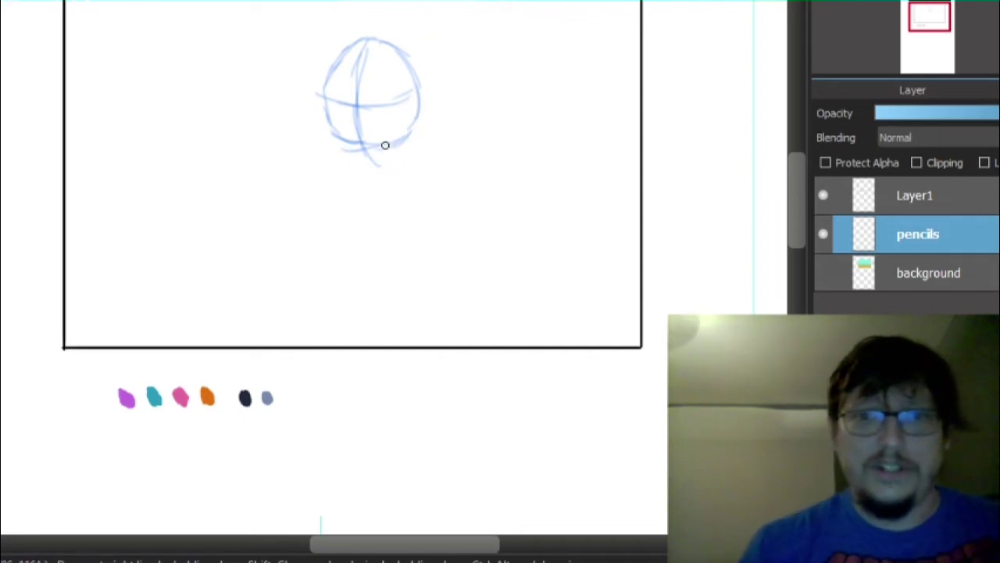
# - Sketch the neck, the collar lines below it and both sloping shoulders under the head
pyautogui.moveTo(386, 144); pyautogui.dragTo(400, 174)
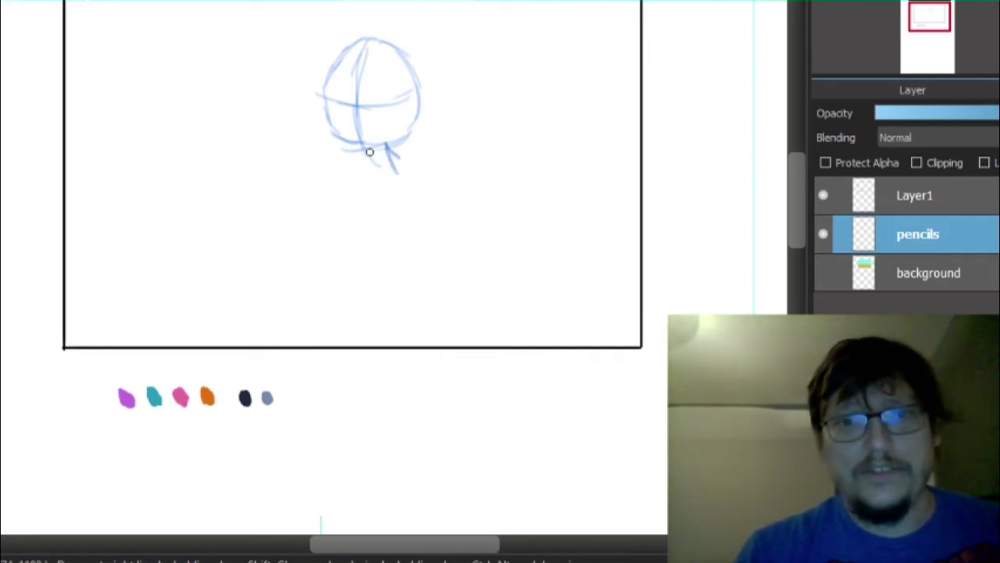
pyautogui.moveTo(347, 144)
pyautogui.mouseDown()
pyautogui.moveTo(344, 172)
pyautogui.moveTo(370, 185)
pyautogui.moveTo(368, 174)
pyautogui.moveTo(378, 180)
pyautogui.moveTo(400, 162)
pyautogui.moveTo(386, 155)
pyautogui.moveTo(417, 167)
pyautogui.moveTo(398, 148)
pyautogui.moveTo(409, 169)
pyautogui.moveTo(387, 152)
pyautogui.moveTo(412, 170)
pyautogui.mouseUp()
pyautogui.moveTo(350, 153); pyautogui.dragTo(312, 179)
pyautogui.moveTo(403, 162)
pyautogui.mouseDown()
pyautogui.moveTo(421, 162)
pyautogui.moveTo(440, 202)
pyautogui.mouseUp()
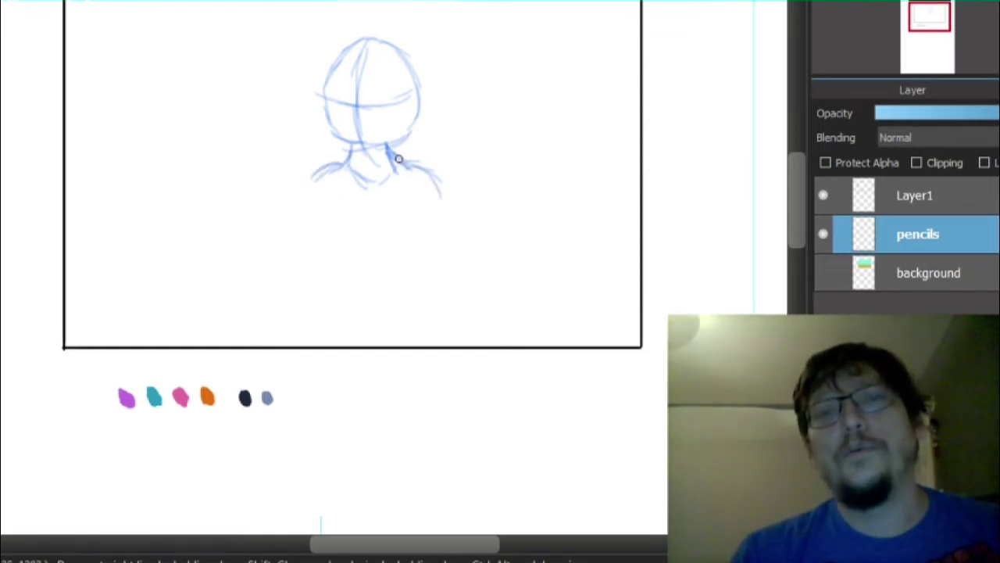
pyautogui.moveTo(398, 158)
pyautogui.mouseDown()
pyautogui.moveTo(436, 178)
pyautogui.moveTo(444, 197)
pyautogui.mouseUp()
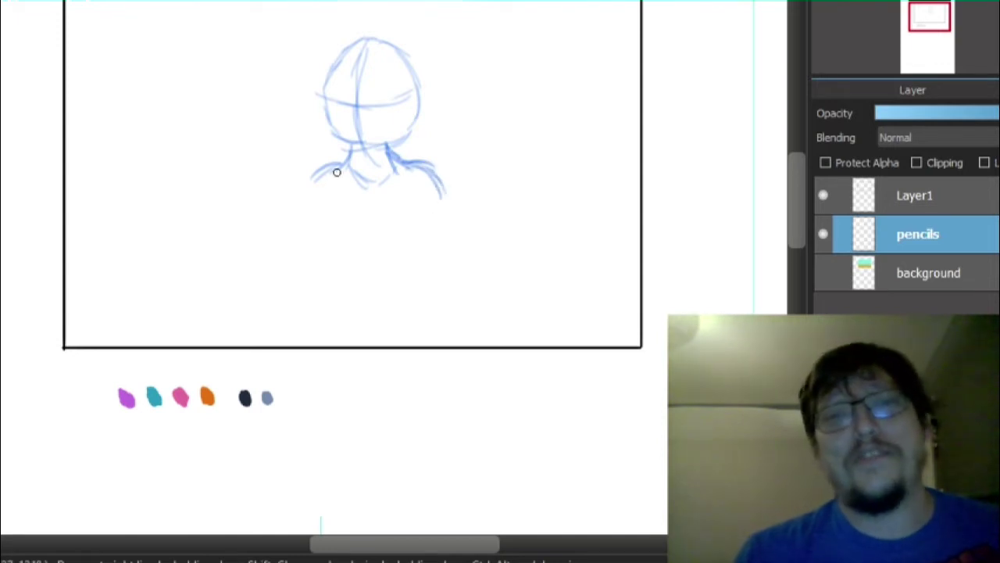
pyautogui.moveTo(342, 162); pyautogui.dragTo(317, 175)
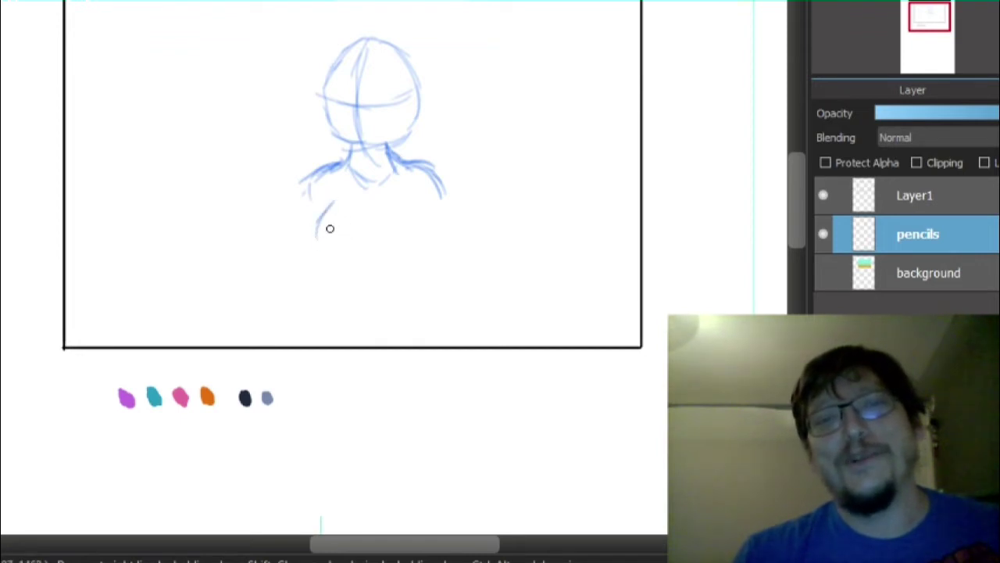
# - Sketch the bust contours below the shoulders and the tapering sides of the waist
pyautogui.moveTo(333, 238); pyautogui.dragTo(341, 255)
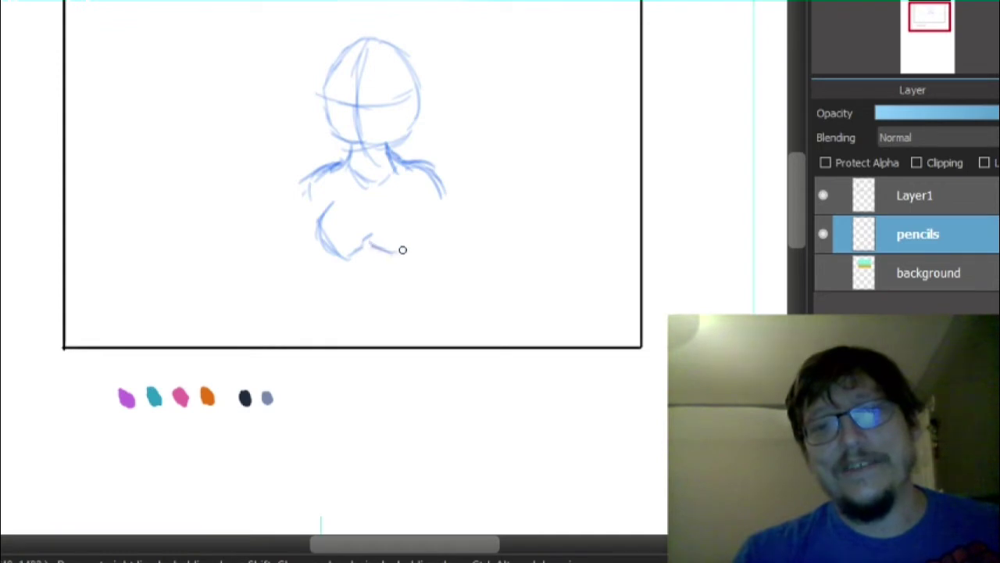
pyautogui.moveTo(386, 248)
pyautogui.mouseDown()
pyautogui.moveTo(417, 236)
pyautogui.moveTo(422, 220)
pyautogui.moveTo(421, 241)
pyautogui.moveTo(406, 205)
pyautogui.moveTo(363, 245)
pyautogui.moveTo(366, 234)
pyautogui.moveTo(324, 249)
pyautogui.mouseUp()
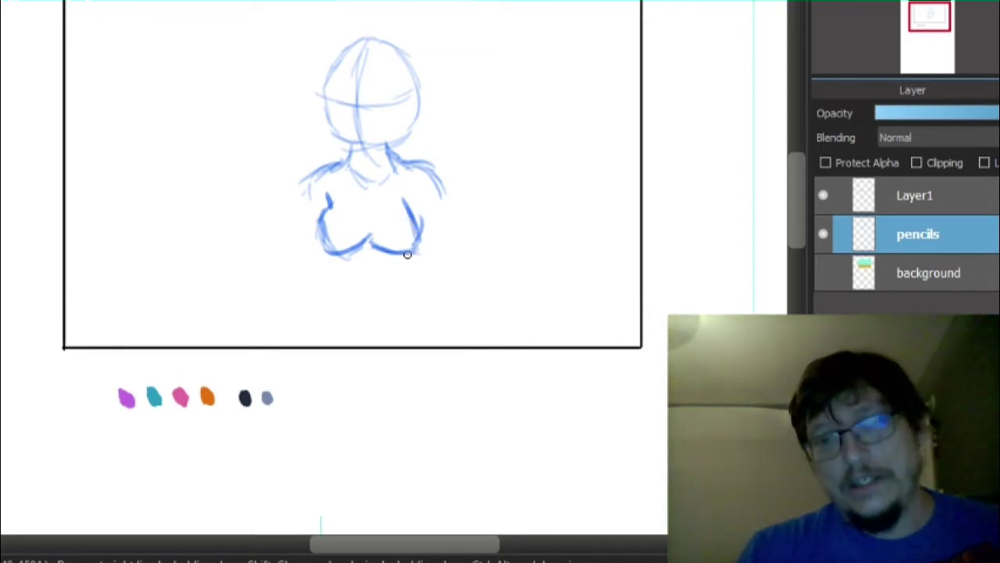
pyautogui.moveTo(408, 254); pyautogui.dragTo(403, 298)
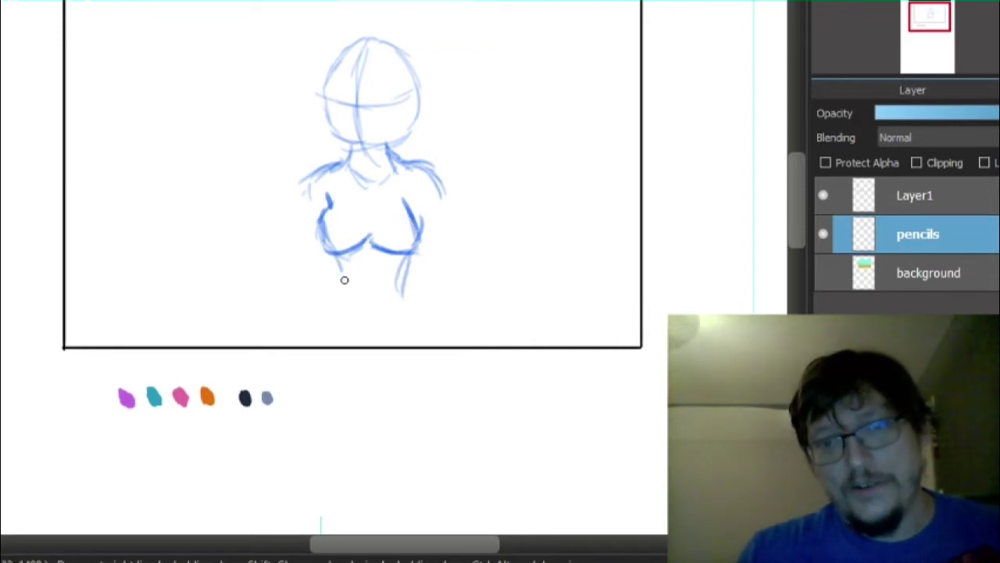
pyautogui.moveTo(336, 251); pyautogui.dragTo(341, 295)
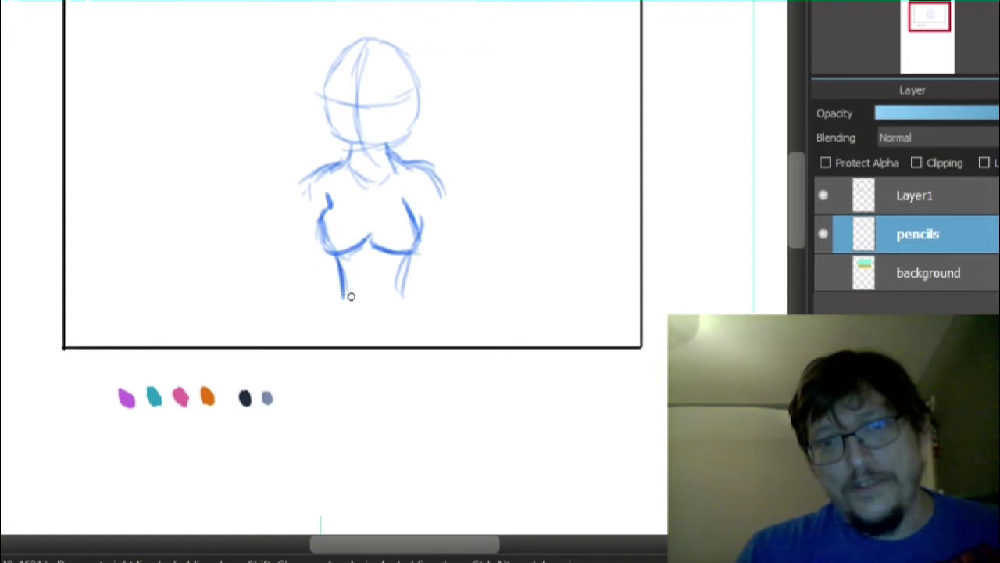
pyautogui.moveTo(411, 251); pyautogui.dragTo(395, 296)
# - Add the ribcage arch, the torso's centre line and a line across the upper chest
pyautogui.moveTo(351, 272)
pyautogui.mouseDown()
pyautogui.moveTo(364, 263)
pyautogui.moveTo(372, 271)
pyautogui.mouseUp()
pyautogui.moveTo(368, 187); pyautogui.dragTo(367, 225)
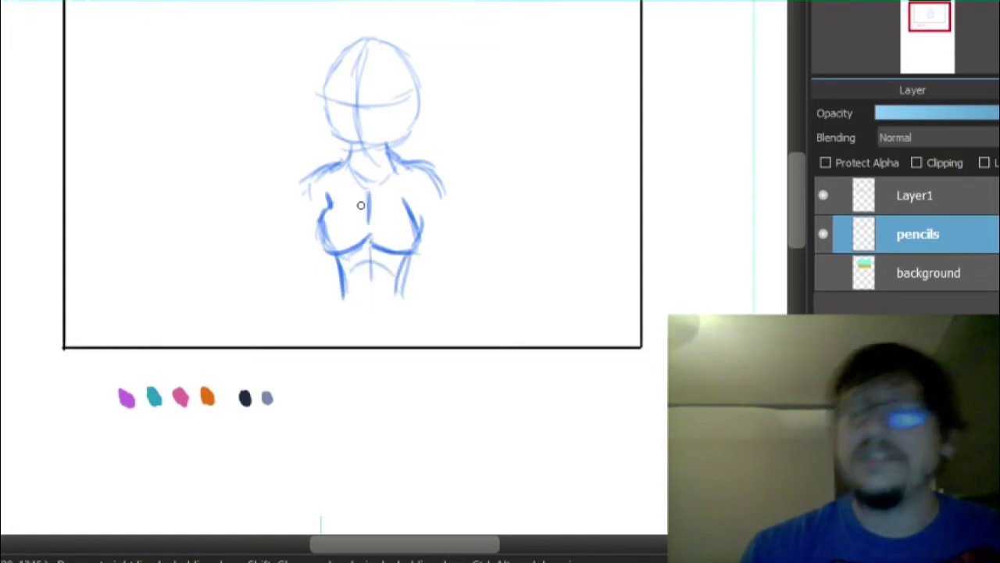
pyautogui.moveTo(323, 194); pyautogui.dragTo(413, 191)
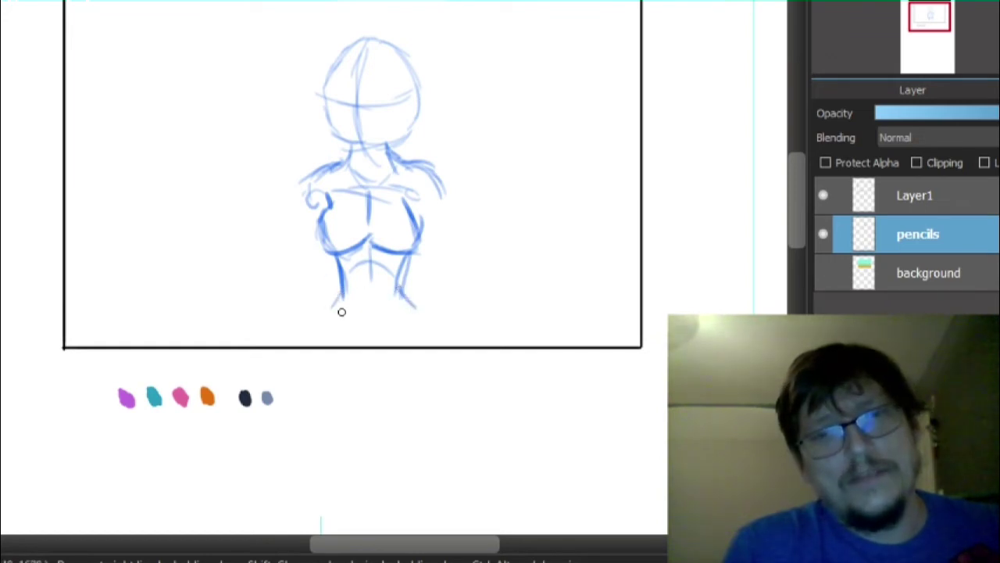
# - Sketch flared hip curves down to the panel's lower border and a small U-shaped crotch guide between them
pyautogui.moveTo(336, 306); pyautogui.dragTo(303, 343)
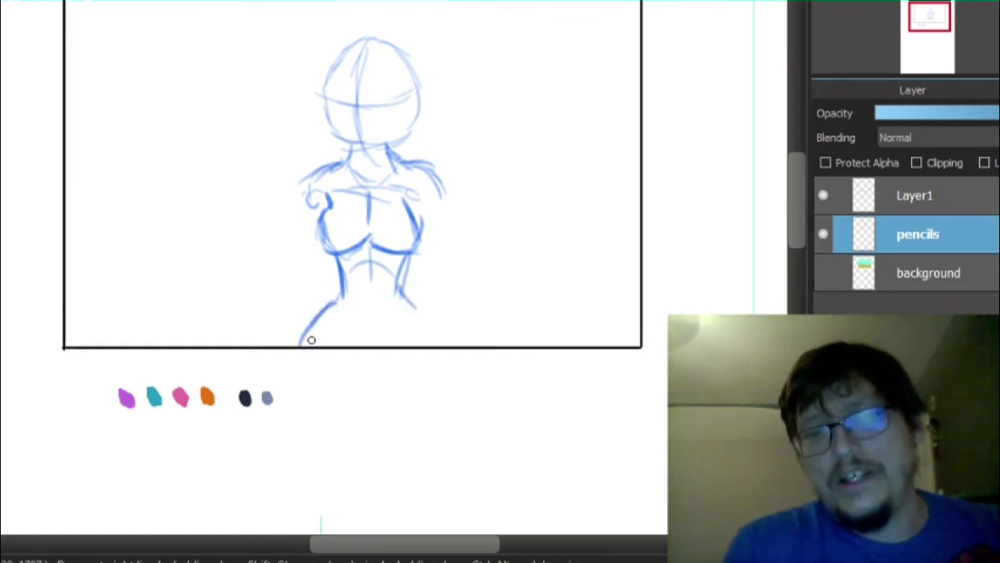
pyautogui.moveTo(429, 315); pyautogui.dragTo(440, 349)
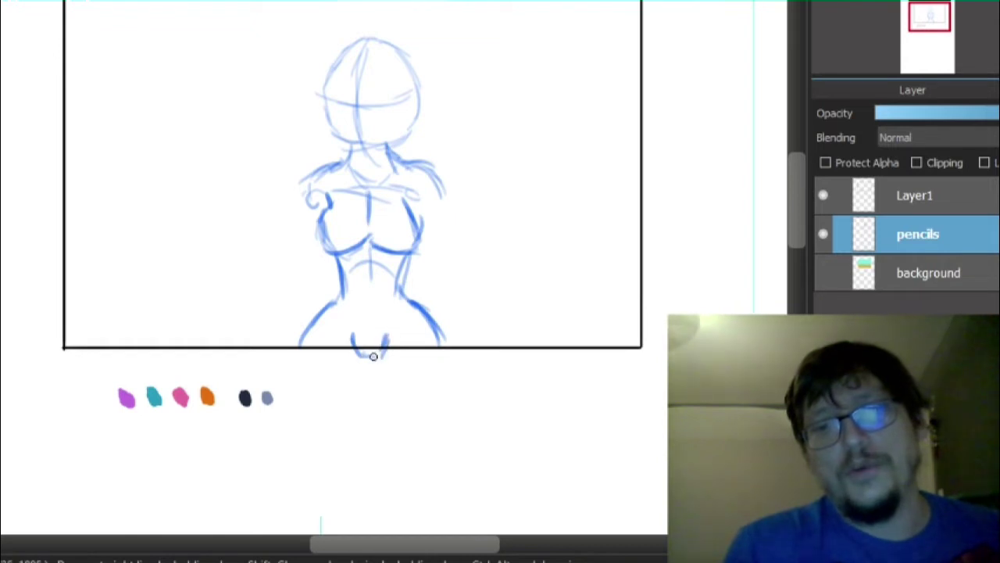
pyautogui.moveTo(355, 352); pyautogui.dragTo(374, 356)
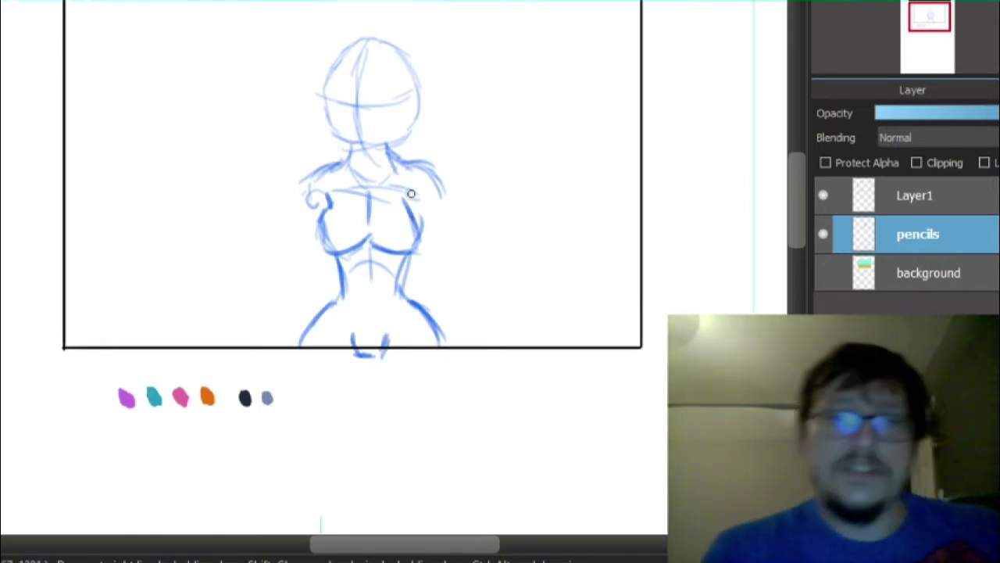
# - Sketch the arm on the figure's right-hand side of the picture as line segments with circles for elbow and hand
pyautogui.moveTo(412, 182)
pyautogui.mouseDown()
pyautogui.moveTo(468, 234)
pyautogui.moveTo(481, 262)
pyautogui.mouseUp()
pyautogui.moveTo(434, 196)
pyautogui.mouseDown()
pyautogui.moveTo(491, 275)
pyautogui.moveTo(474, 247)
pyautogui.moveTo(482, 264)
pyautogui.moveTo(493, 251)
pyautogui.moveTo(486, 280)
pyautogui.moveTo(484, 268)
pyautogui.moveTo(502, 306)
pyautogui.mouseUp()
pyautogui.moveTo(486, 268)
pyautogui.mouseDown()
pyautogui.moveTo(526, 351)
pyautogui.moveTo(516, 324)
pyautogui.mouseUp()
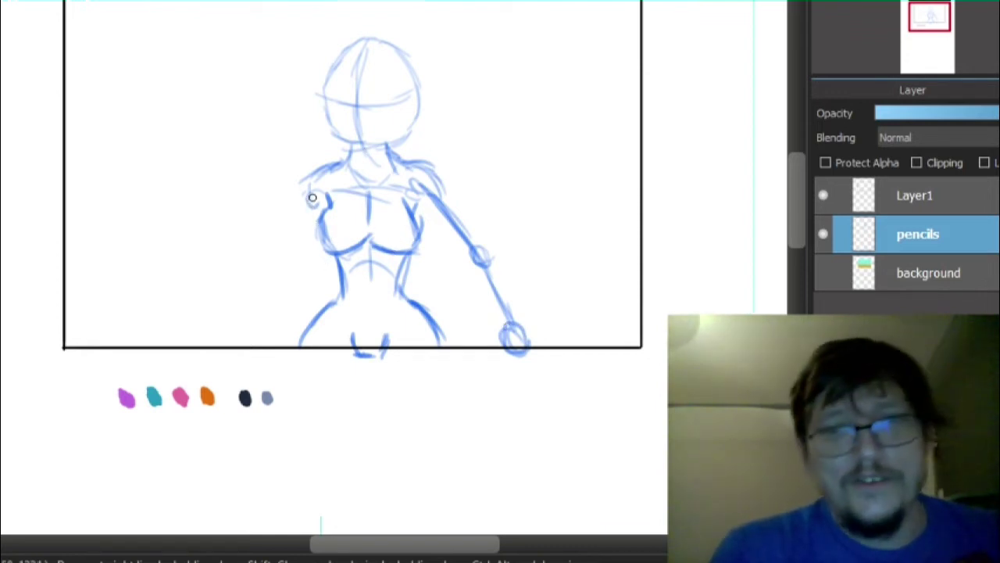
# - Sketch the opposite arm angled down and outward, redoing its lower part with a small elbow circle and a hand circle
pyautogui.moveTo(310, 196); pyautogui.dragTo(286, 271)
pyautogui.moveTo(308, 203); pyautogui.dragTo(281, 273)
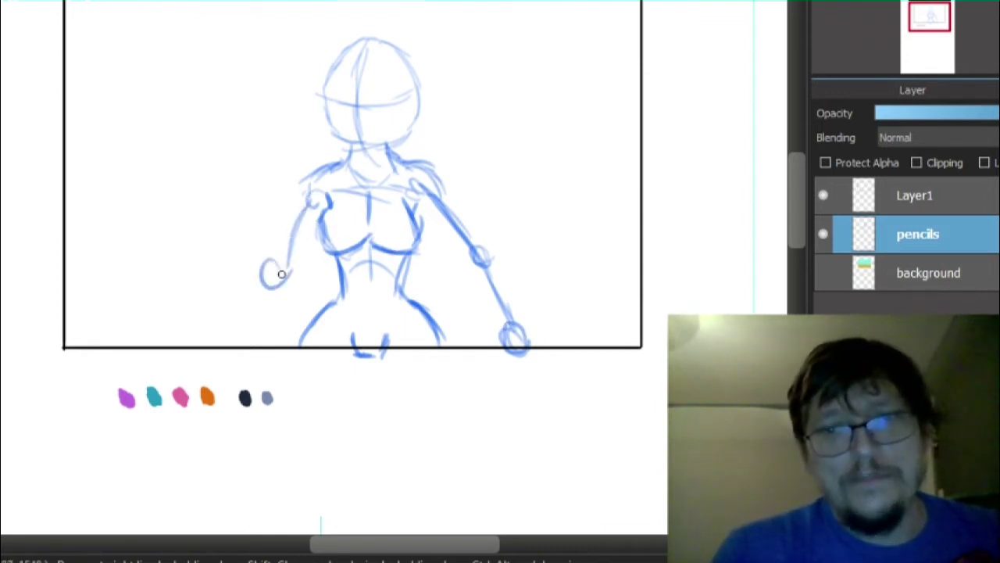
pyautogui.hotkey('ctrl', 'z')
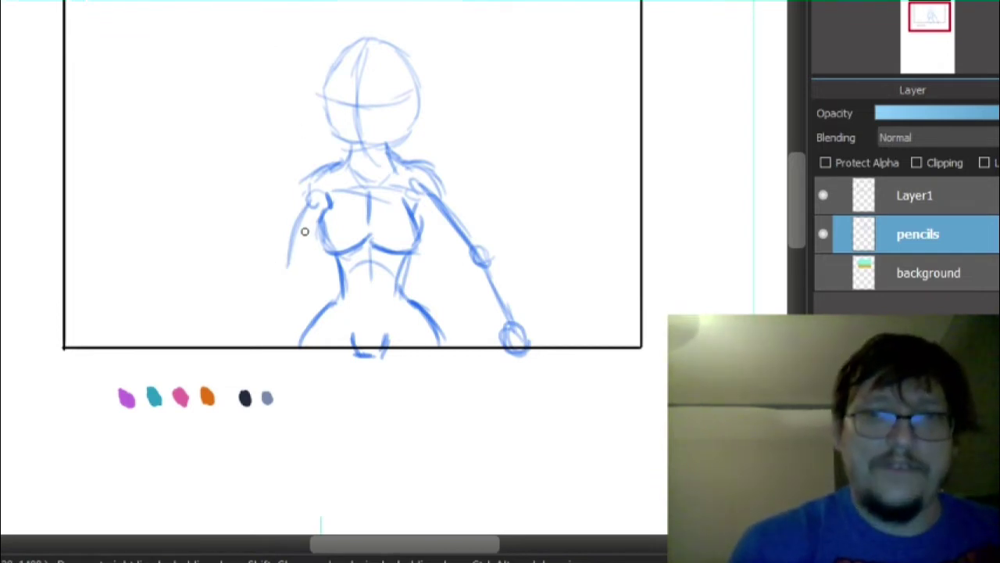
pyautogui.hotkey('ctrl', 'z')
pyautogui.moveTo(278, 261); pyautogui.dragTo(266, 321)
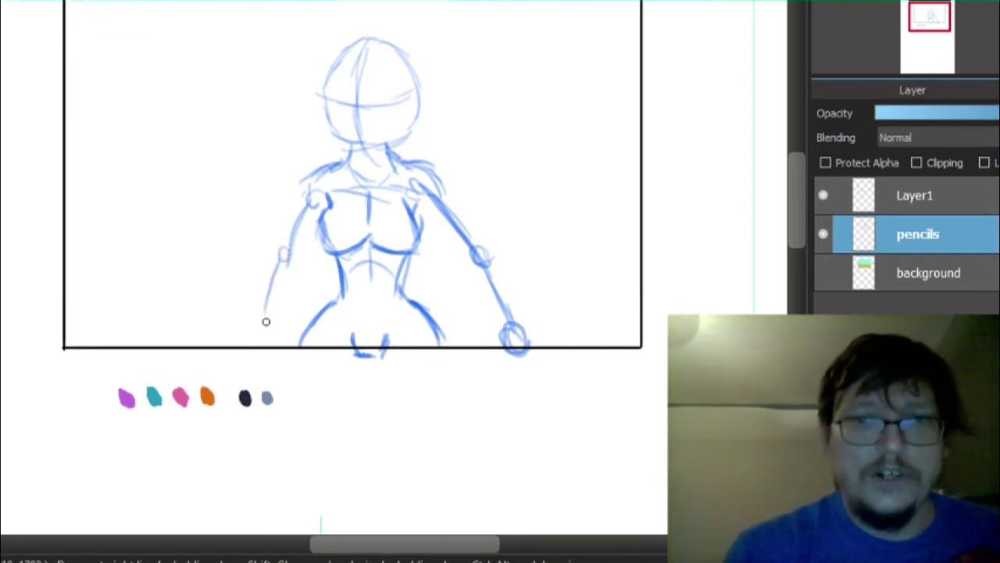
pyautogui.moveTo(281, 267)
pyautogui.mouseDown()
pyautogui.moveTo(261, 334)
pyautogui.moveTo(238, 333)
pyautogui.moveTo(266, 339)
pyautogui.moveTo(243, 337)
pyautogui.moveTo(268, 336)
pyautogui.moveTo(253, 320)
pyautogui.moveTo(262, 332)
pyautogui.moveTo(242, 320)
pyautogui.moveTo(262, 351)
pyautogui.moveTo(255, 320)
pyautogui.moveTo(257, 338)
pyautogui.moveTo(233, 333)
pyautogui.mouseUp()
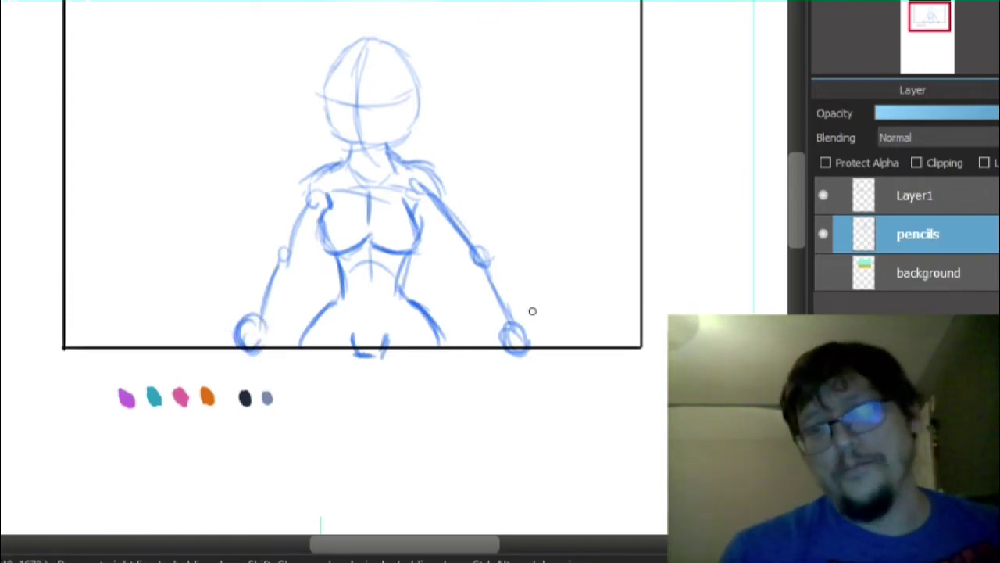
# - Draw a thick line rising outward from each hand circle toward the sides of the panel
pyautogui.moveTo(518, 337); pyautogui.dragTo(587, 293)
pyautogui.moveTo(525, 338); pyautogui.dragTo(598, 287)
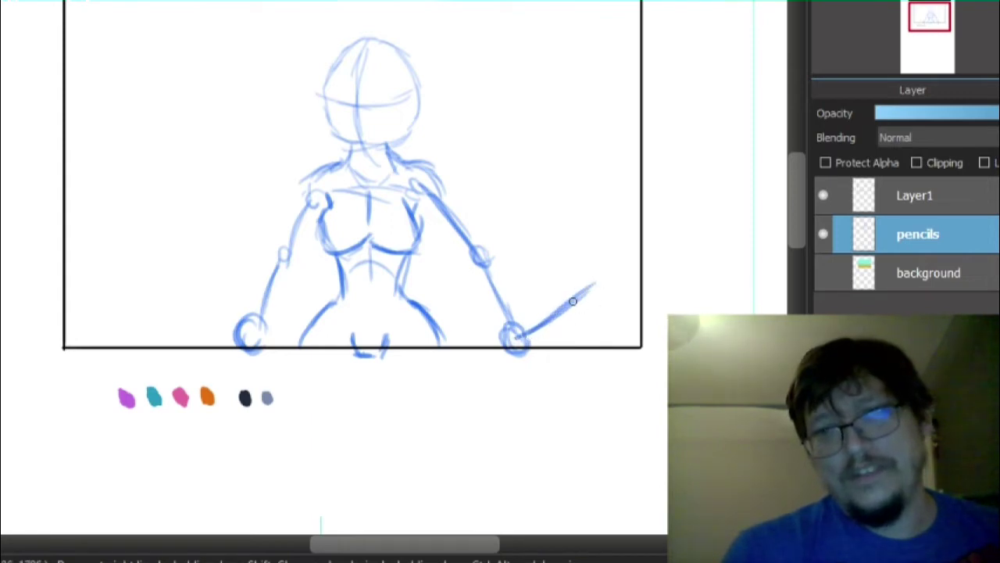
pyautogui.moveTo(547, 322); pyautogui.dragTo(605, 275)
pyautogui.moveTo(249, 336); pyautogui.dragTo(169, 281)
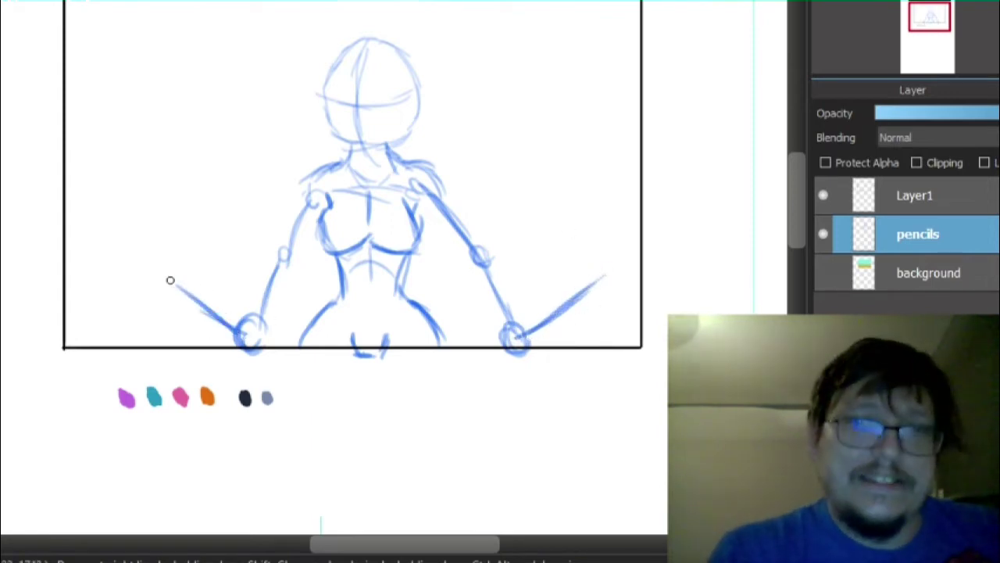
pyautogui.moveTo(221, 321); pyautogui.dragTo(180, 261)
pyautogui.moveTo(191, 301); pyautogui.dragTo(168, 250)
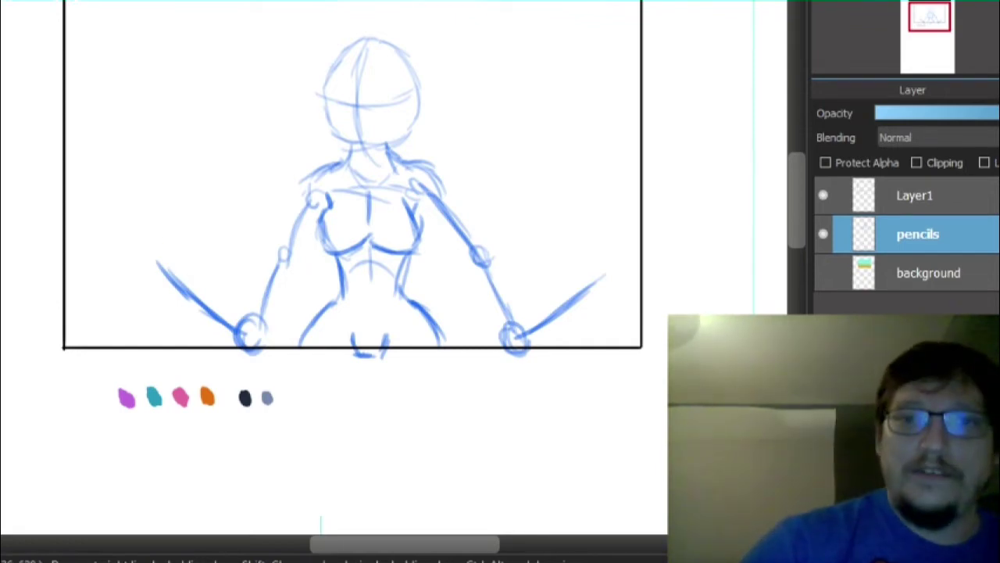
# - Refine the head outline with darker strokes, extending the jaw to a narrower chin and rounding the skull
pyautogui.scroll(2, 367, 4)
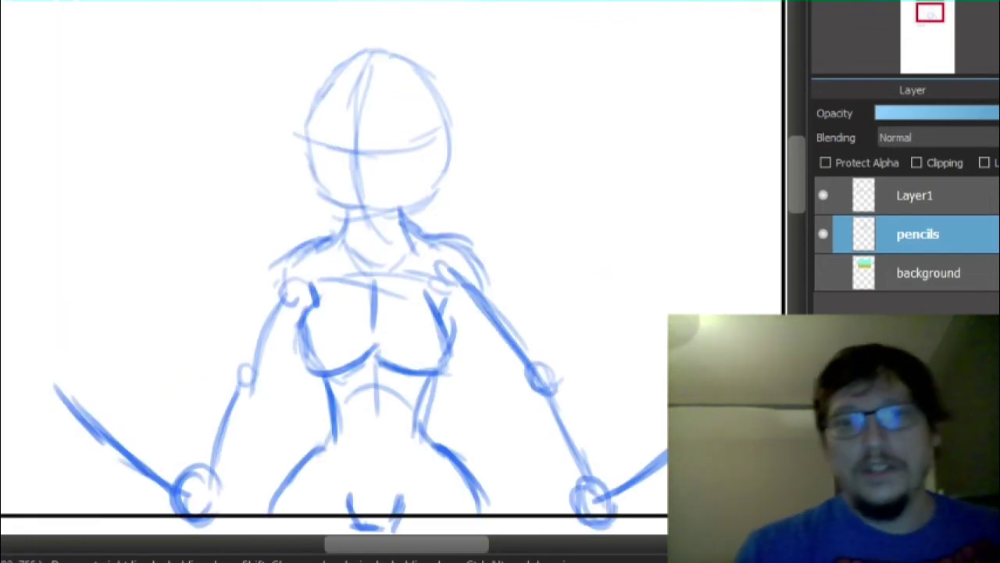
pyautogui.moveTo(317, 185)
pyautogui.mouseDown()
pyautogui.moveTo(341, 216)
pyautogui.moveTo(314, 184)
pyautogui.moveTo(354, 234)
pyautogui.moveTo(324, 196)
pyautogui.moveTo(374, 230)
pyautogui.moveTo(348, 224)
pyautogui.moveTo(398, 230)
pyautogui.moveTo(422, 196)
pyautogui.moveTo(406, 188)
pyautogui.moveTo(442, 172)
pyautogui.mouseUp()
pyautogui.moveTo(415, 207)
pyautogui.mouseDown()
pyautogui.moveTo(440, 186)
pyautogui.moveTo(451, 114)
pyautogui.mouseUp()
pyautogui.moveTo(451, 150)
pyautogui.mouseDown()
pyautogui.moveTo(436, 88)
pyautogui.moveTo(417, 60)
pyautogui.mouseUp()
pyautogui.moveTo(450, 122)
pyautogui.mouseDown()
pyautogui.moveTo(382, 55)
pyautogui.moveTo(347, 67)
pyautogui.moveTo(324, 94)
pyautogui.mouseUp()
pyautogui.moveTo(352, 62); pyautogui.dragTo(314, 112)
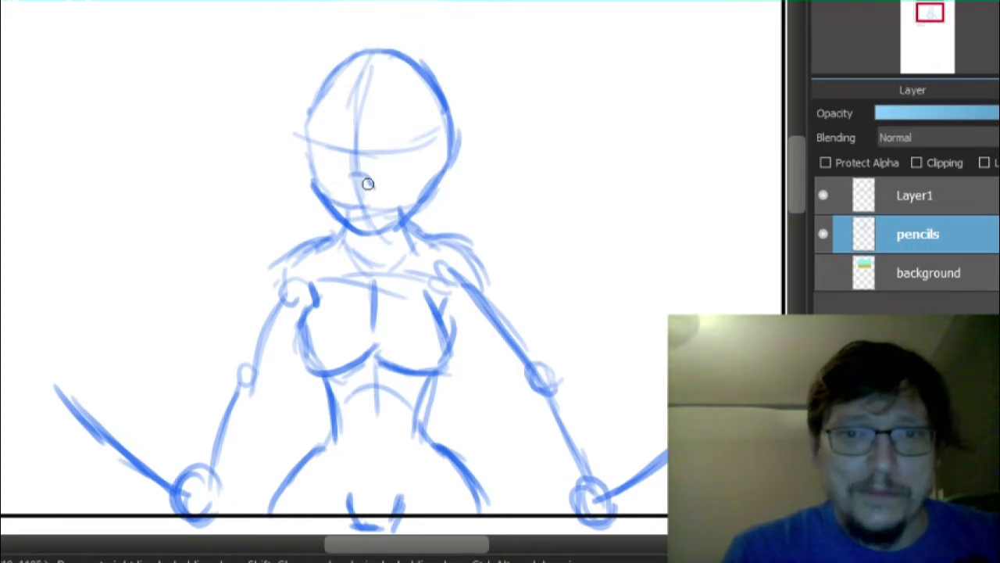
# - Draw a rounded two-cheek muzzle across the lower face, firm up the head's sides, and add a small nose and slanted mouth
pyautogui.moveTo(368, 182)
pyautogui.mouseDown()
pyautogui.moveTo(314, 178)
pyautogui.moveTo(395, 170)
pyautogui.moveTo(425, 175)
pyautogui.moveTo(428, 187)
pyautogui.mouseUp()
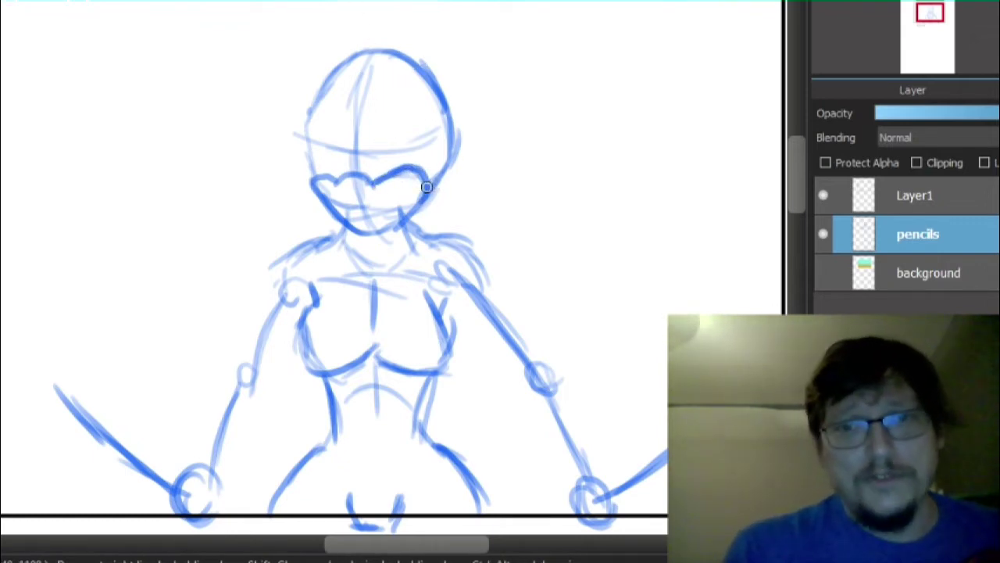
pyautogui.moveTo(445, 150); pyautogui.dragTo(447, 165)
pyautogui.moveTo(311, 176)
pyautogui.mouseDown()
pyautogui.moveTo(304, 147)
pyautogui.moveTo(318, 75)
pyautogui.moveTo(365, 61)
pyautogui.moveTo(427, 89)
pyautogui.mouseUp()
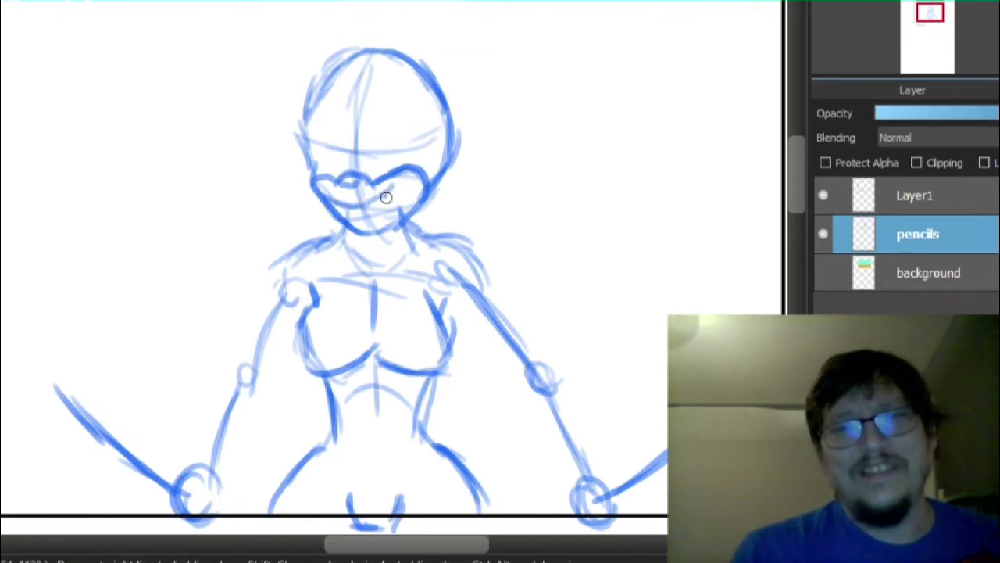
pyautogui.moveTo(381, 205); pyautogui.dragTo(357, 228)
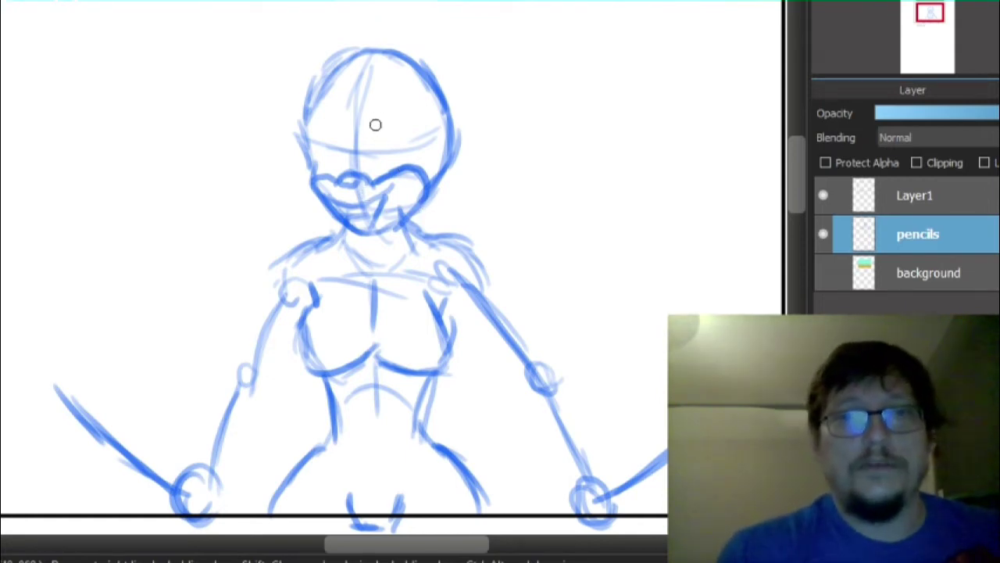
# - Draw two tall, angular eyes with slanted upper edges above the muzzle, redoing the outer side of the larger eye
pyautogui.moveTo(362, 123); pyautogui.dragTo(403, 109)
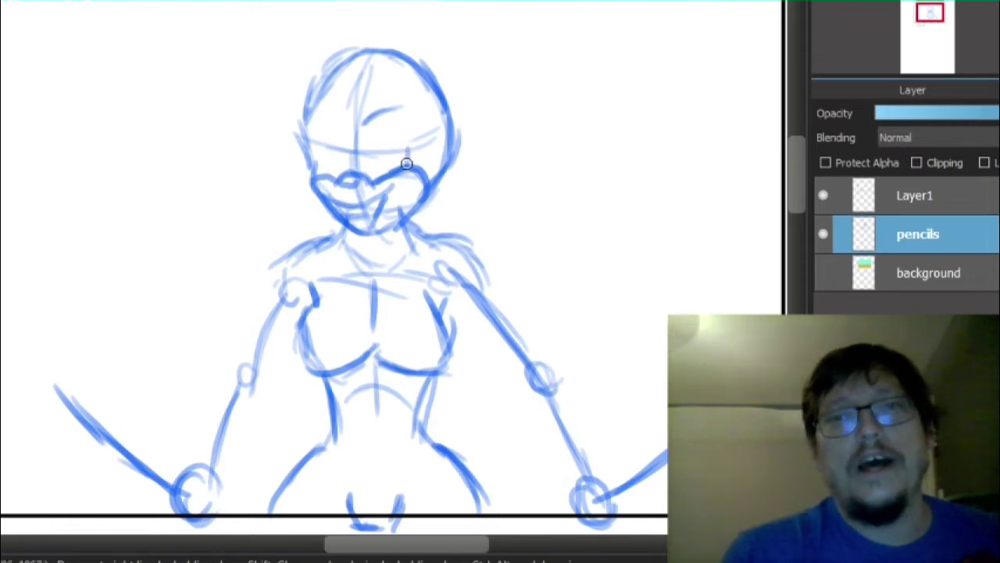
pyautogui.moveTo(384, 100); pyautogui.dragTo(403, 141)
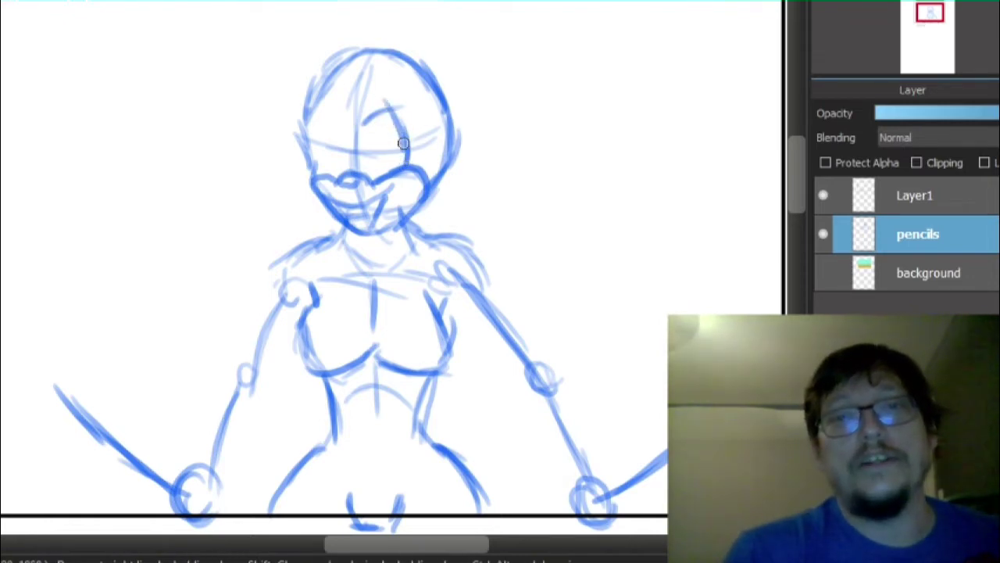
pyautogui.hotkey('ctrl', 'z')
pyautogui.hotkey('ctrl', 'z')
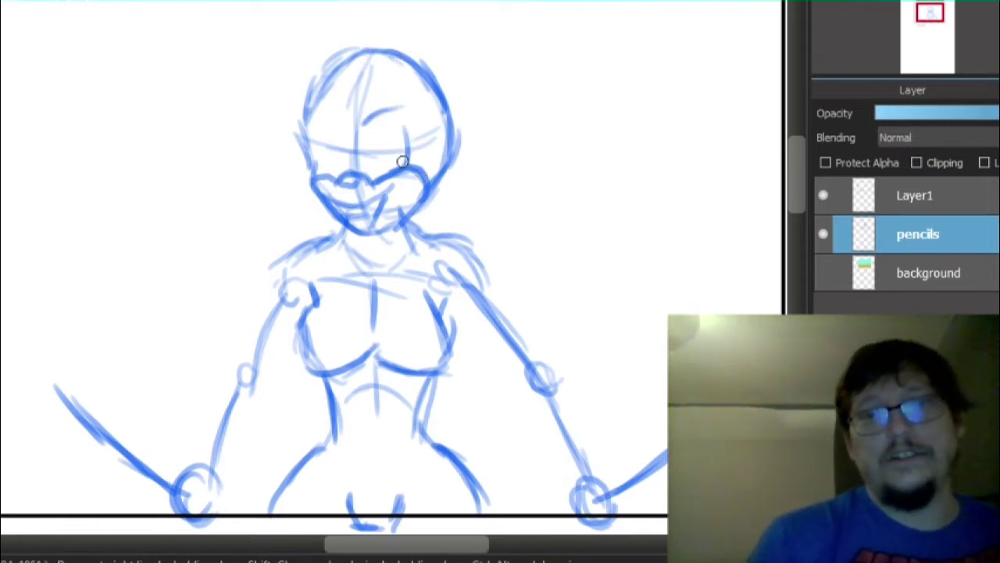
pyautogui.moveTo(402, 161)
pyautogui.mouseDown()
pyautogui.moveTo(403, 111)
pyautogui.moveTo(362, 126)
pyautogui.mouseUp()
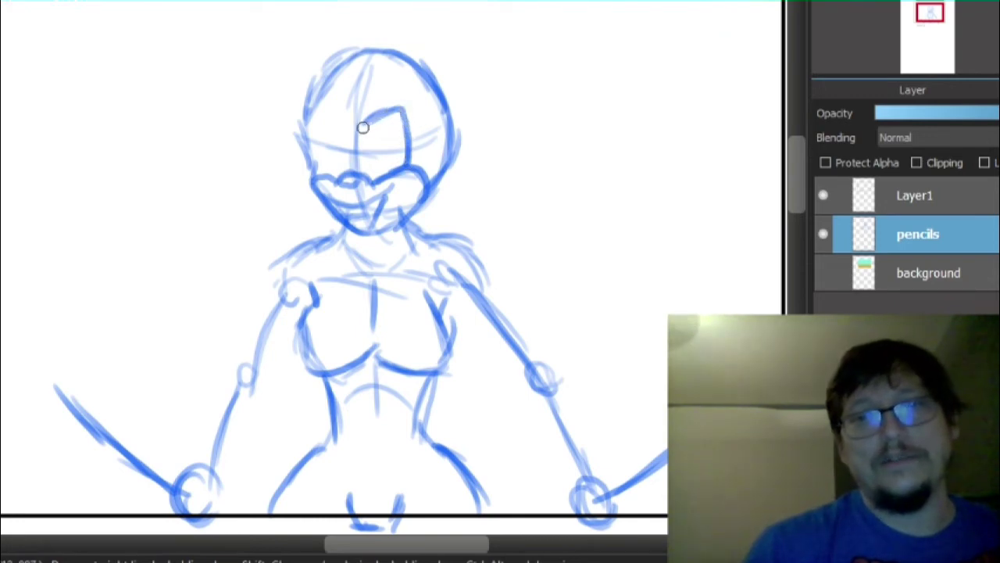
pyautogui.moveTo(364, 175); pyautogui.dragTo(369, 122)
pyautogui.moveTo(345, 171)
pyautogui.mouseDown()
pyautogui.moveTo(344, 126)
pyautogui.moveTo(308, 119)
pyautogui.moveTo(309, 161)
pyautogui.moveTo(332, 176)
pyautogui.mouseUp()
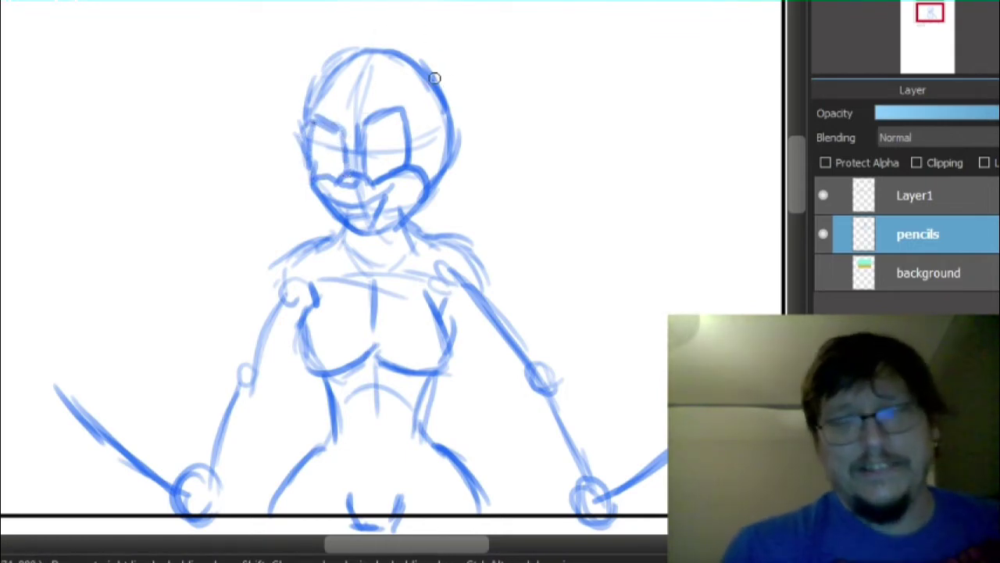
# - Add pointed lashes at the outer corners of both eyes and redraw the mouth as small wavy lips
pyautogui.moveTo(369, 117)
pyautogui.mouseDown()
pyautogui.moveTo(404, 100)
pyautogui.moveTo(388, 107)
pyautogui.moveTo(399, 109)
pyautogui.moveTo(413, 85)
pyautogui.moveTo(426, 128)
pyautogui.moveTo(413, 113)
pyautogui.moveTo(432, 133)
pyautogui.moveTo(422, 142)
pyautogui.moveTo(416, 133)
pyautogui.moveTo(406, 164)
pyautogui.mouseUp()
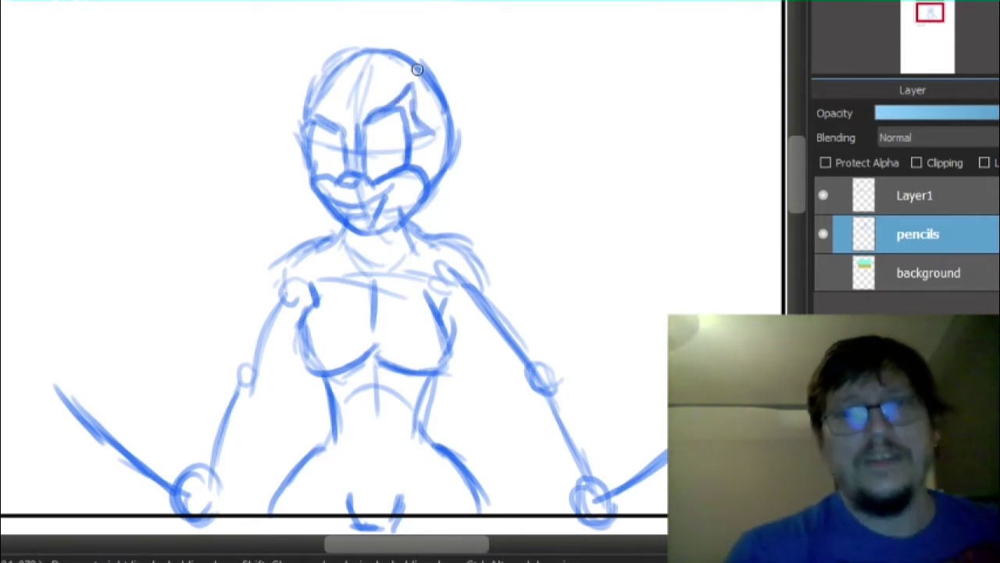
pyautogui.moveTo(311, 125)
pyautogui.mouseDown()
pyautogui.moveTo(328, 131)
pyautogui.moveTo(338, 121)
pyautogui.moveTo(328, 125)
pyautogui.moveTo(306, 102)
pyautogui.moveTo(295, 149)
pyautogui.moveTo(292, 138)
pyautogui.mouseUp()
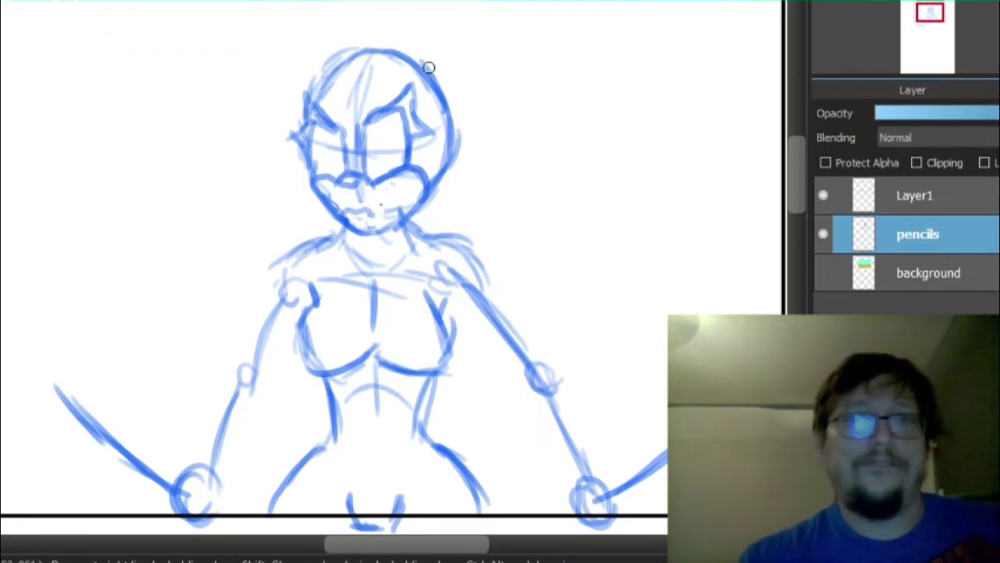
pyautogui.moveTo(422, 71); pyautogui.dragTo(468, 101)
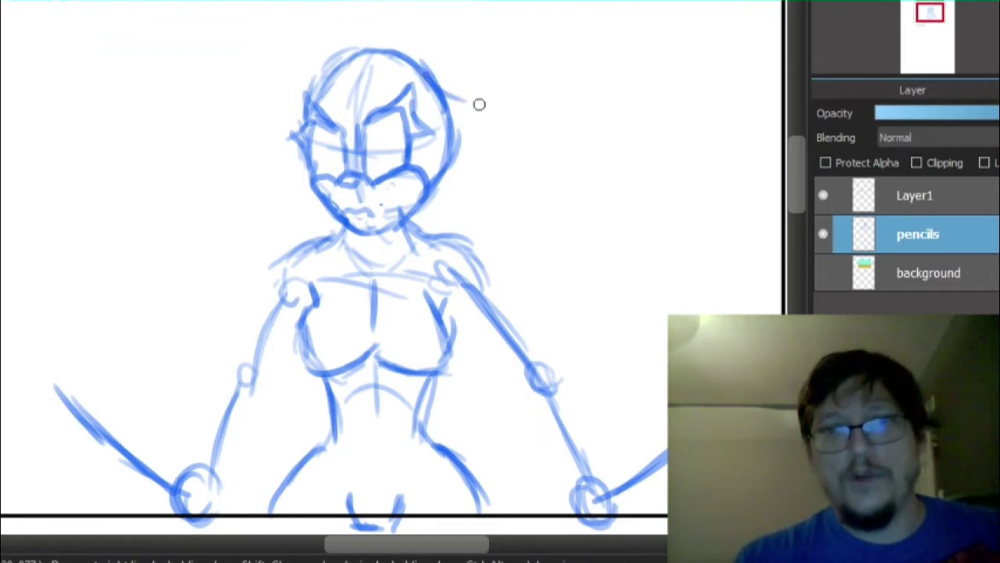
pyautogui.moveTo(423, 70); pyautogui.dragTo(509, 99)
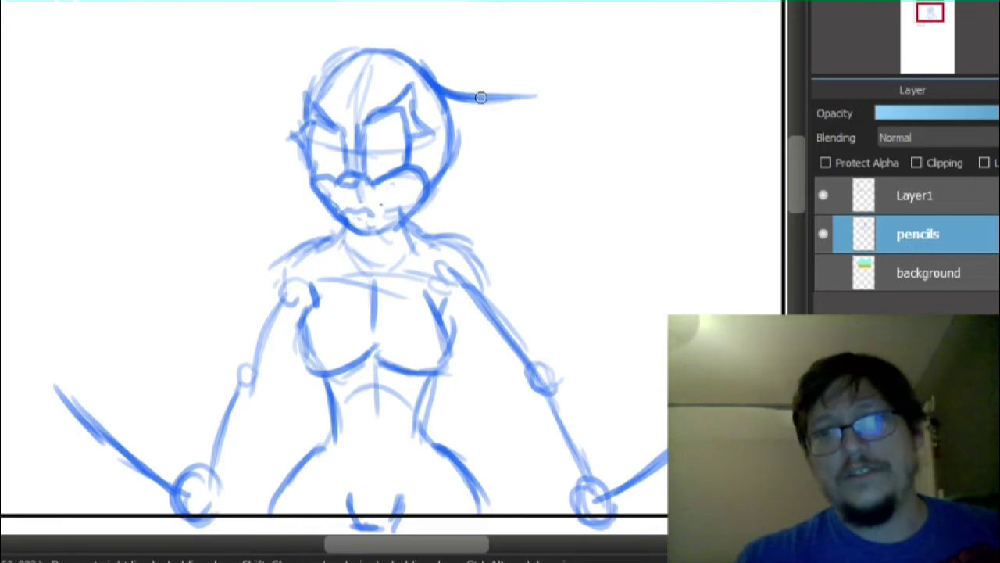
pyautogui.moveTo(480, 97)
pyautogui.mouseDown()
pyautogui.moveTo(544, 101)
pyautogui.moveTo(533, 133)
pyautogui.moveTo(538, 115)
pyautogui.moveTo(498, 160)
pyautogui.moveTo(476, 158)
pyautogui.moveTo(452, 136)
pyautogui.moveTo(454, 116)
pyautogui.moveTo(439, 100)
pyautogui.moveTo(447, 120)
pyautogui.moveTo(444, 111)
pyautogui.moveTo(503, 130)
pyautogui.mouseUp()
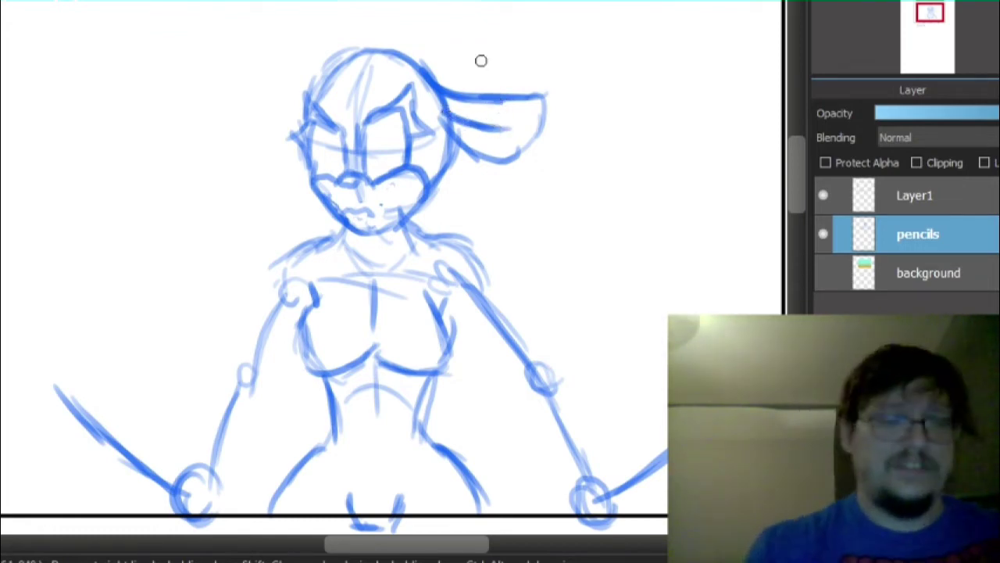
pyautogui.hotkey('ctrl', 'z')
pyautogui.hotkey('ctrl', 'z')
pyautogui.hotkey('ctrl', 'z')
pyautogui.hotkey('ctrl', 'z')
pyautogui.hotkey('ctrl', 'z')
pyautogui.hotkey('ctrl', 'z')
pyautogui.hotkey('ctrl', 'z')
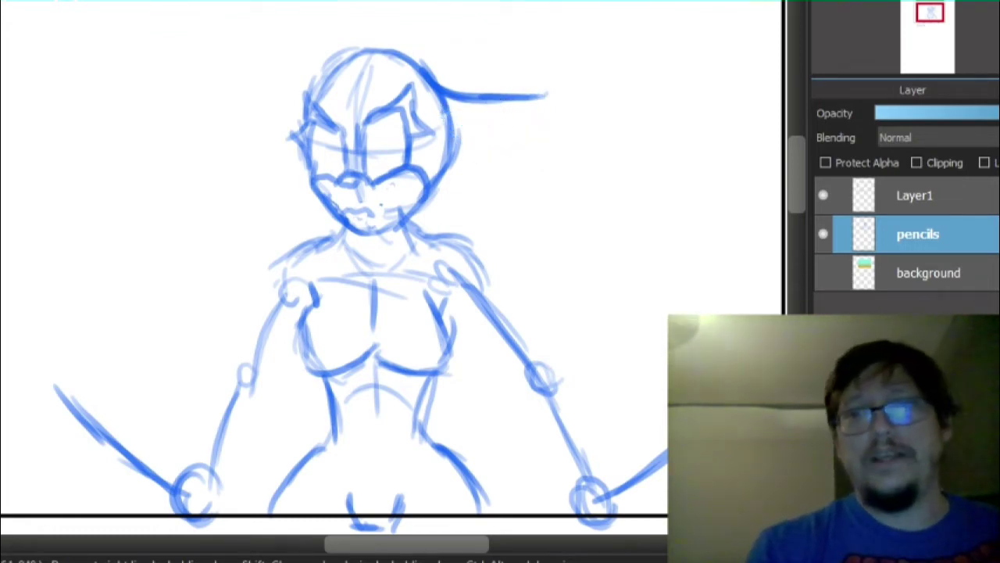
pyautogui.hotkey('ctrl', 'z')
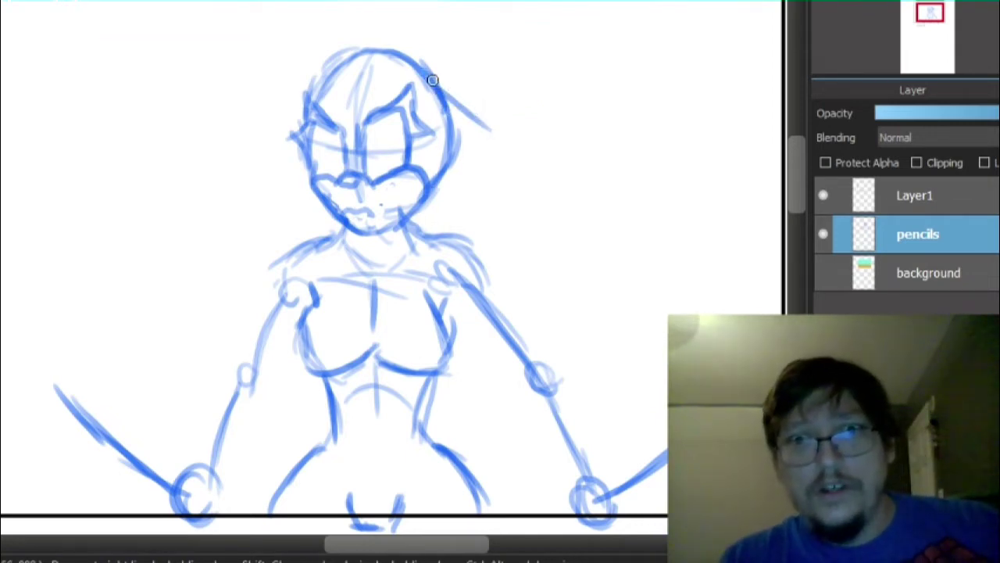
# - Draw a long drooping ear on one side of the head and fluffy scalloped hair on top and down the opposite side
pyautogui.moveTo(430, 80)
pyautogui.mouseDown()
pyautogui.moveTo(533, 144)
pyautogui.moveTo(465, 98)
pyautogui.moveTo(502, 129)
pyautogui.moveTo(493, 123)
pyautogui.moveTo(541, 139)
pyautogui.moveTo(509, 176)
pyautogui.moveTo(533, 153)
pyautogui.moveTo(540, 168)
pyautogui.moveTo(482, 176)
pyautogui.moveTo(488, 180)
pyautogui.moveTo(540, 167)
pyautogui.moveTo(518, 180)
pyautogui.moveTo(480, 177)
pyautogui.moveTo(446, 144)
pyautogui.moveTo(450, 126)
pyautogui.moveTo(492, 159)
pyautogui.mouseUp()
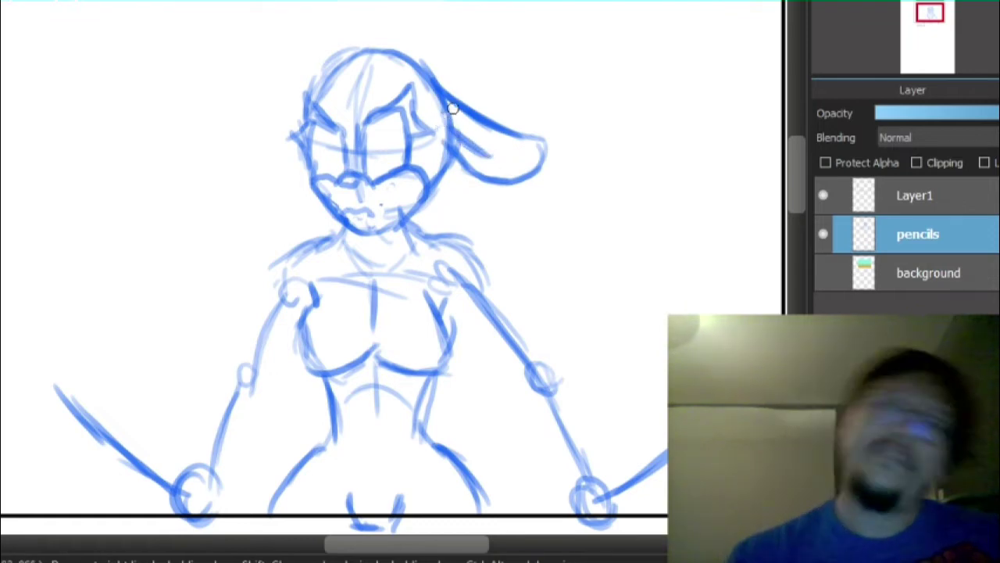
pyautogui.moveTo(484, 114)
pyautogui.mouseDown()
pyautogui.moveTo(533, 166)
pyautogui.moveTo(521, 146)
pyautogui.moveTo(519, 179)
pyautogui.mouseUp()
pyautogui.moveTo(483, 147); pyautogui.dragTo(493, 157)
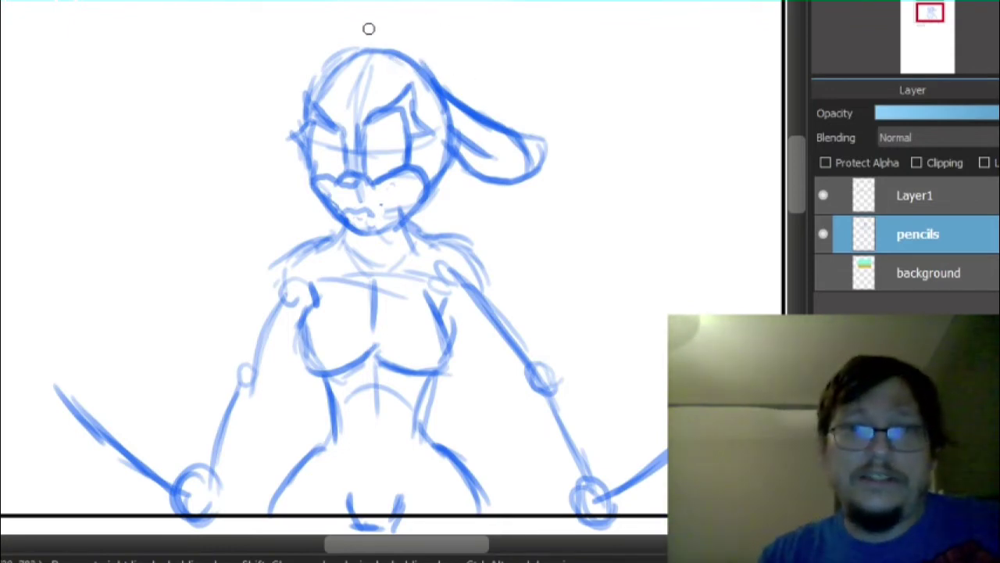
pyautogui.moveTo(393, 31)
pyautogui.mouseDown()
pyautogui.moveTo(348, 1)
pyautogui.moveTo(321, 12)
pyautogui.moveTo(325, 3)
pyautogui.moveTo(292, 31)
pyautogui.moveTo(302, 18)
pyautogui.moveTo(297, 68)
pyautogui.moveTo(309, 92)
pyautogui.moveTo(337, 102)
pyautogui.moveTo(399, 77)
pyautogui.moveTo(413, 82)
pyautogui.moveTo(394, 81)
pyautogui.moveTo(407, 64)
pyautogui.moveTo(425, 74)
pyautogui.moveTo(382, 20)
pyautogui.mouseUp()
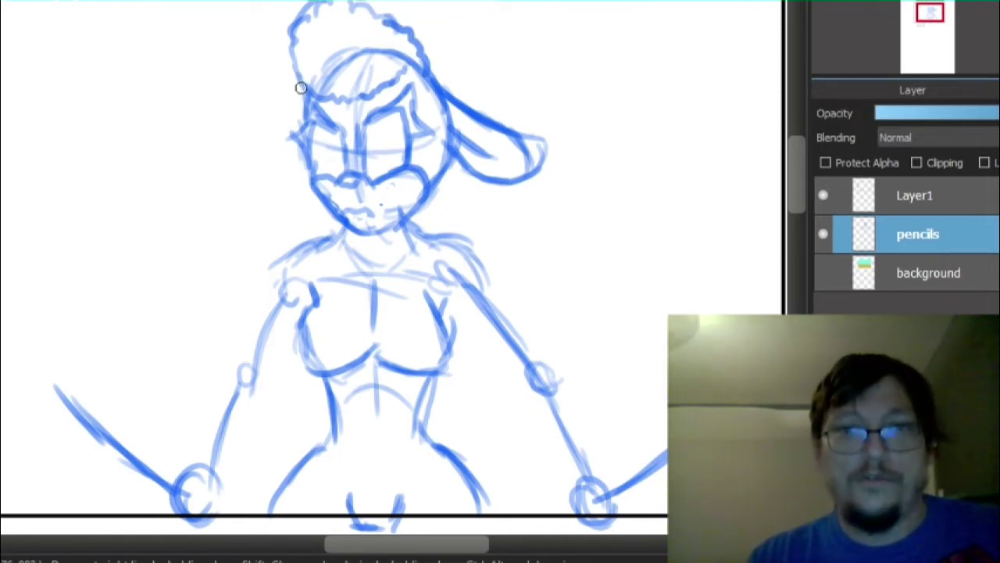
pyautogui.moveTo(301, 93)
pyautogui.mouseDown()
pyautogui.moveTo(274, 131)
pyautogui.moveTo(274, 155)
pyautogui.moveTo(254, 174)
pyautogui.moveTo(257, 152)
pyautogui.moveTo(209, 200)
pyautogui.moveTo(225, 247)
pyautogui.moveTo(289, 280)
pyautogui.mouseUp()
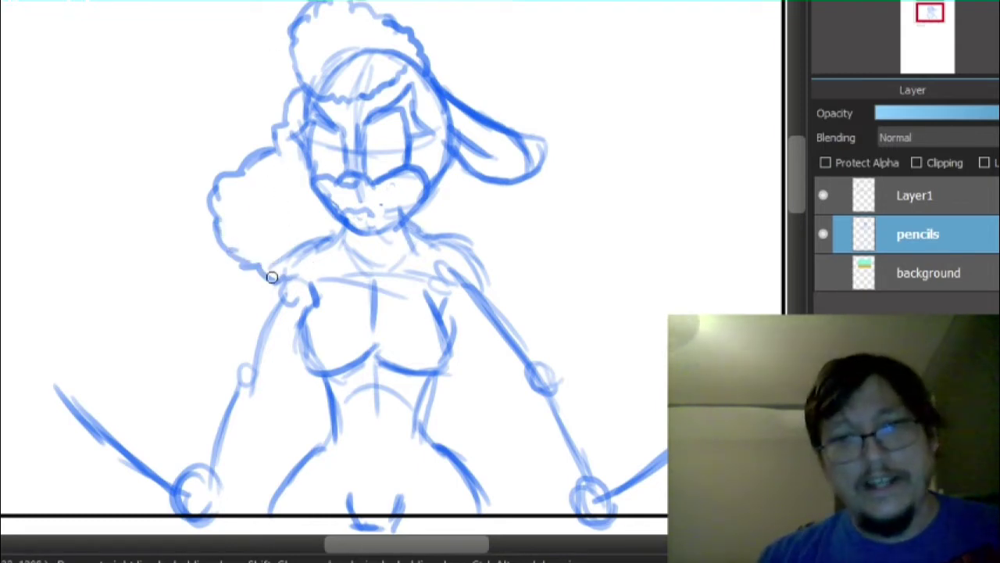
# - Outline the upper arm and forearm around the skeleton lines below the fluffy hair, with an angular break at the elbow
pyautogui.moveTo(271, 262)
pyautogui.mouseDown()
pyautogui.moveTo(241, 332)
pyautogui.moveTo(254, 305)
pyautogui.moveTo(233, 350)
pyautogui.mouseUp()
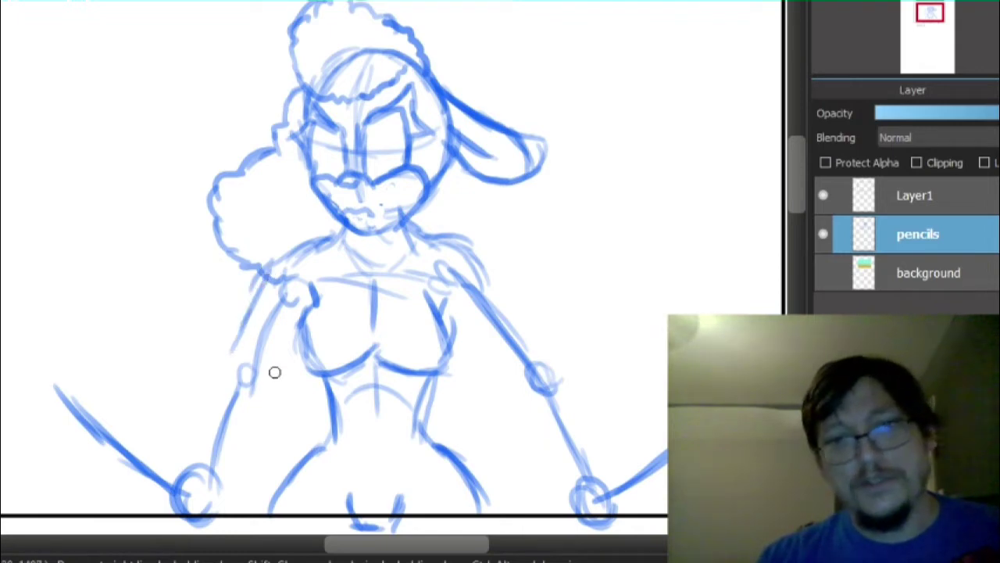
pyautogui.moveTo(272, 388)
pyautogui.mouseDown()
pyautogui.moveTo(295, 336)
pyautogui.moveTo(267, 391)
pyautogui.moveTo(272, 375)
pyautogui.moveTo(260, 381)
pyautogui.moveTo(265, 398)
pyautogui.moveTo(224, 463)
pyautogui.mouseUp()
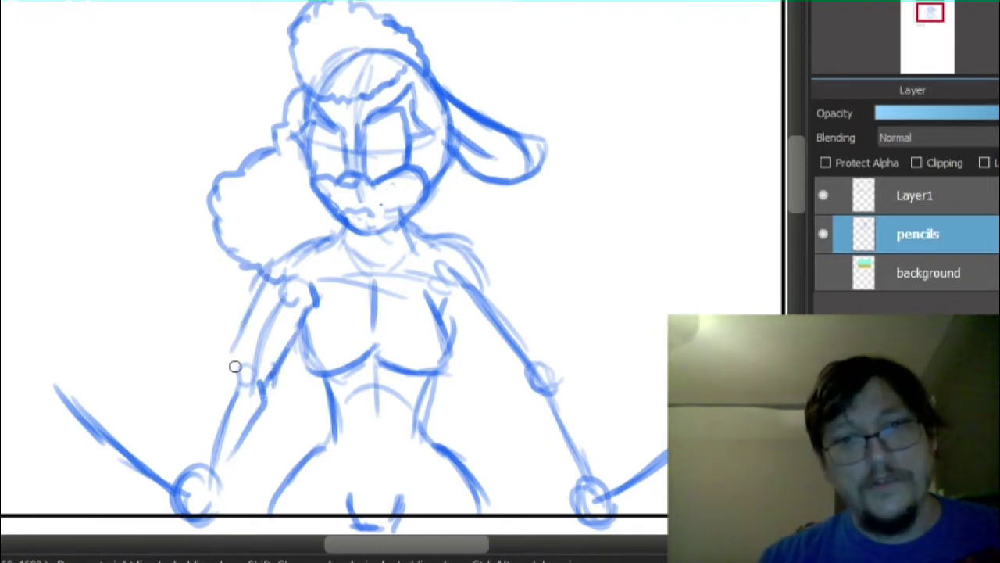
pyautogui.moveTo(232, 357)
pyautogui.mouseDown()
pyautogui.moveTo(213, 373)
pyautogui.moveTo(203, 435)
pyautogui.mouseUp()
pyautogui.moveTo(215, 400); pyautogui.dragTo(206, 442)
pyautogui.moveTo(225, 383)
pyautogui.mouseDown()
pyautogui.moveTo(219, 364)
pyautogui.moveTo(258, 322)
pyautogui.mouseUp()
pyautogui.moveTo(235, 446); pyautogui.dragTo(215, 480)
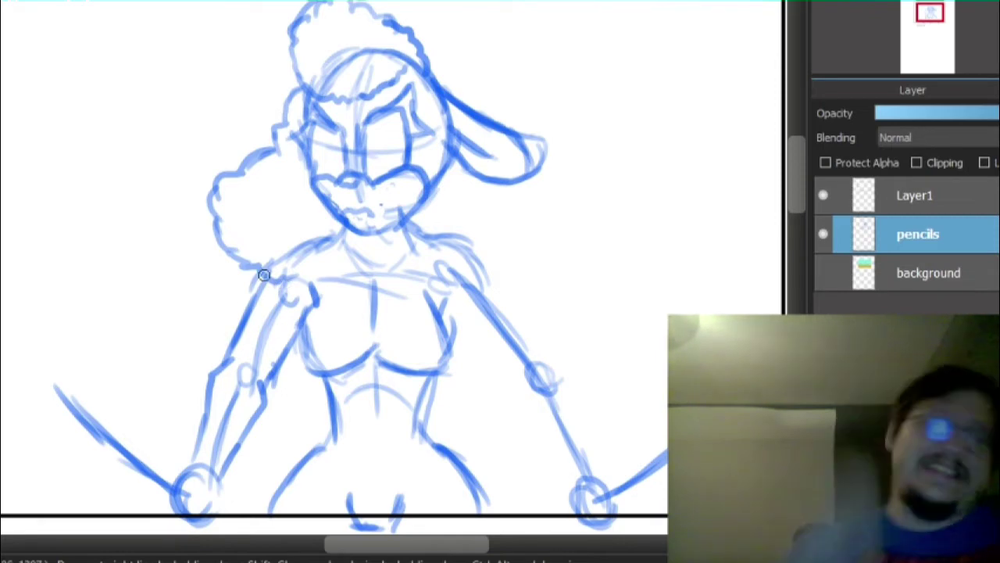
# - Sketch the fist around that arm's hand circle and a pointed blade rising outward from it
pyautogui.moveTo(184, 467)
pyautogui.mouseDown()
pyautogui.moveTo(150, 486)
pyautogui.moveTo(164, 491)
pyautogui.moveTo(150, 509)
pyautogui.moveTo(148, 490)
pyautogui.moveTo(152, 516)
pyautogui.mouseUp()
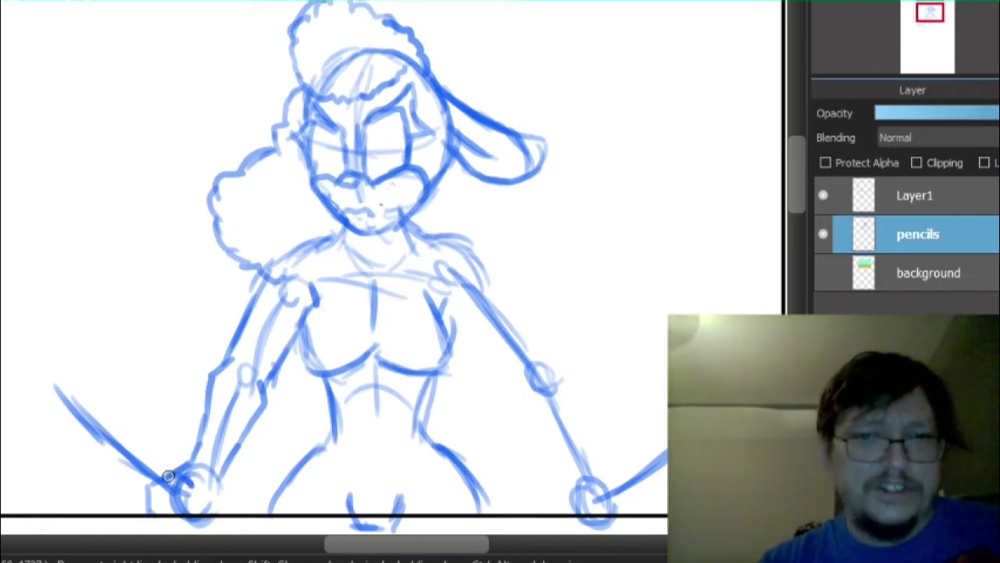
pyautogui.moveTo(154, 496)
pyautogui.mouseDown()
pyautogui.moveTo(180, 486)
pyautogui.moveTo(164, 473)
pyautogui.moveTo(176, 479)
pyautogui.moveTo(136, 417)
pyautogui.mouseUp()
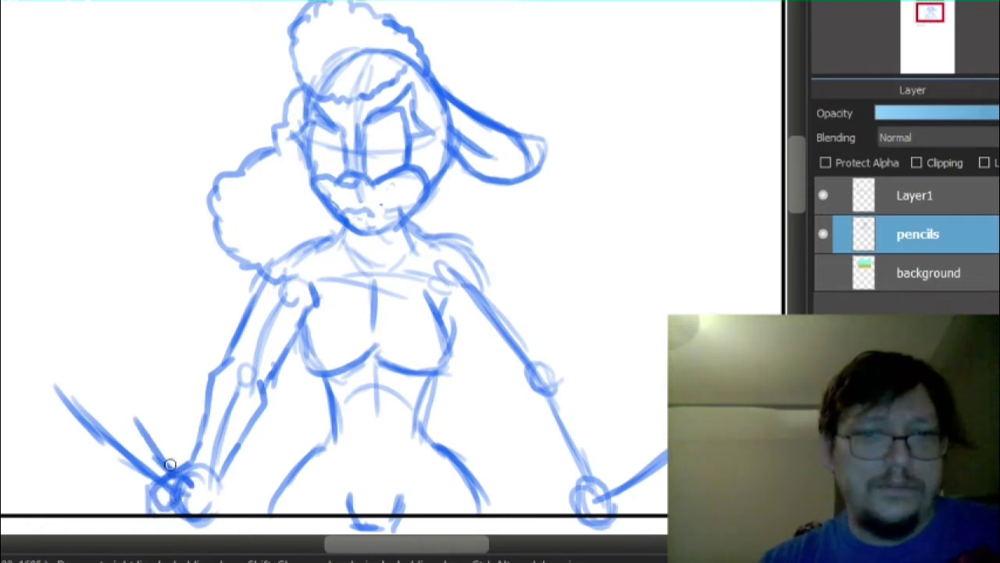
pyautogui.moveTo(170, 464); pyautogui.dragTo(107, 382)
pyautogui.moveTo(132, 417); pyautogui.dragTo(97, 365)
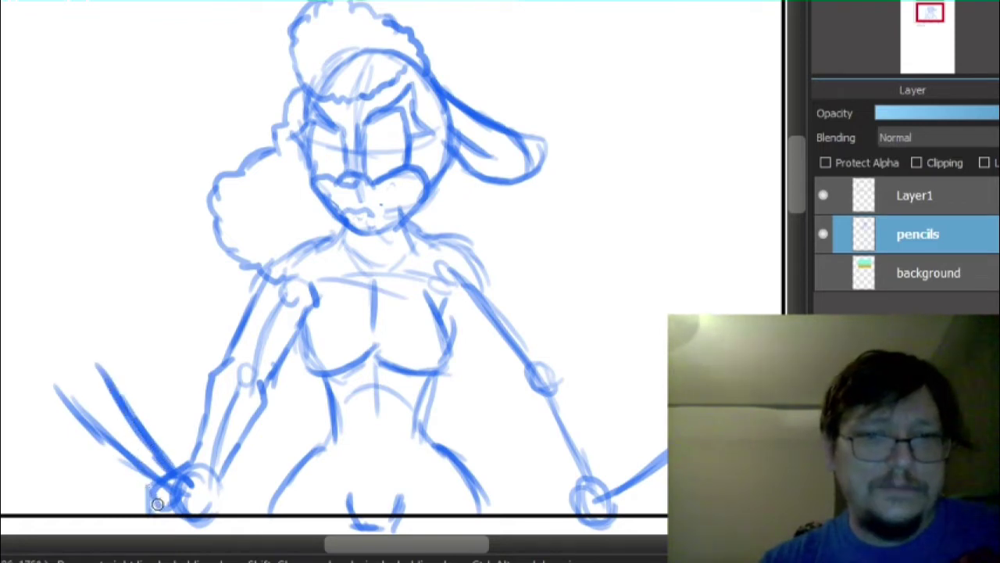
pyautogui.moveTo(157, 504)
pyautogui.mouseDown()
pyautogui.moveTo(119, 456)
pyautogui.moveTo(86, 347)
pyautogui.moveTo(114, 378)
pyautogui.mouseUp()
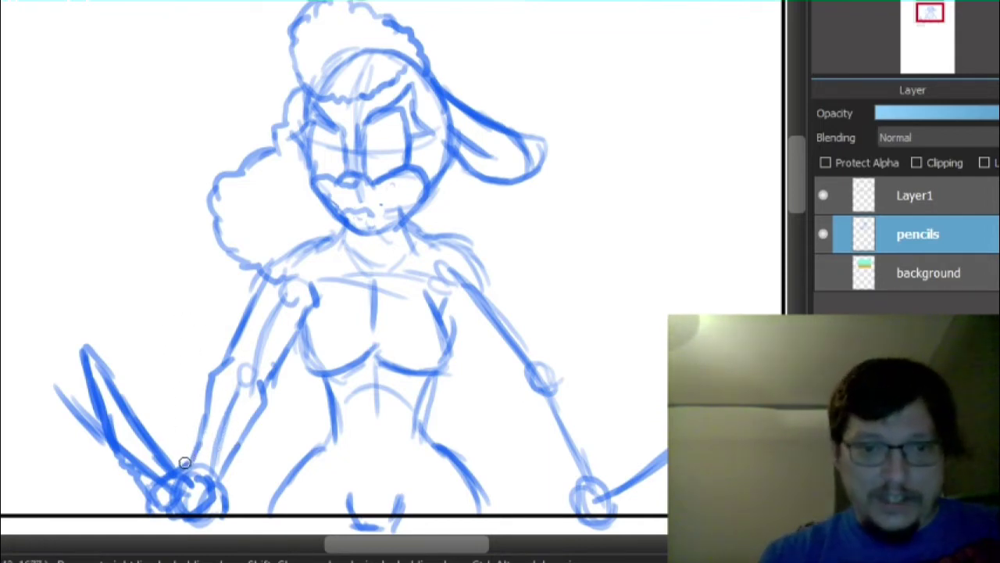
pyautogui.moveTo(188, 445)
pyautogui.mouseDown()
pyautogui.moveTo(233, 428)
pyautogui.moveTo(208, 435)
pyautogui.moveTo(215, 425)
pyautogui.moveTo(247, 464)
pyautogui.moveTo(238, 497)
pyautogui.moveTo(247, 471)
pyautogui.mouseUp()
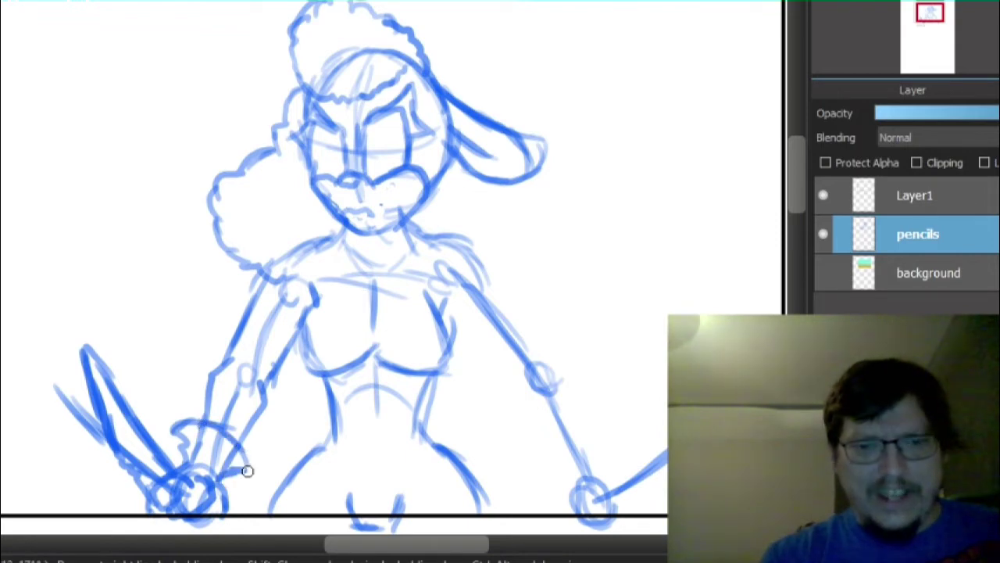
pyautogui.hotkey('ctrl', 'z')
pyautogui.hotkey('ctrl', 'z')
pyautogui.hotkey('ctrl', 'z')
pyautogui.hotkey('ctrl', 'z')
pyautogui.hotkey('ctrl', 'z')
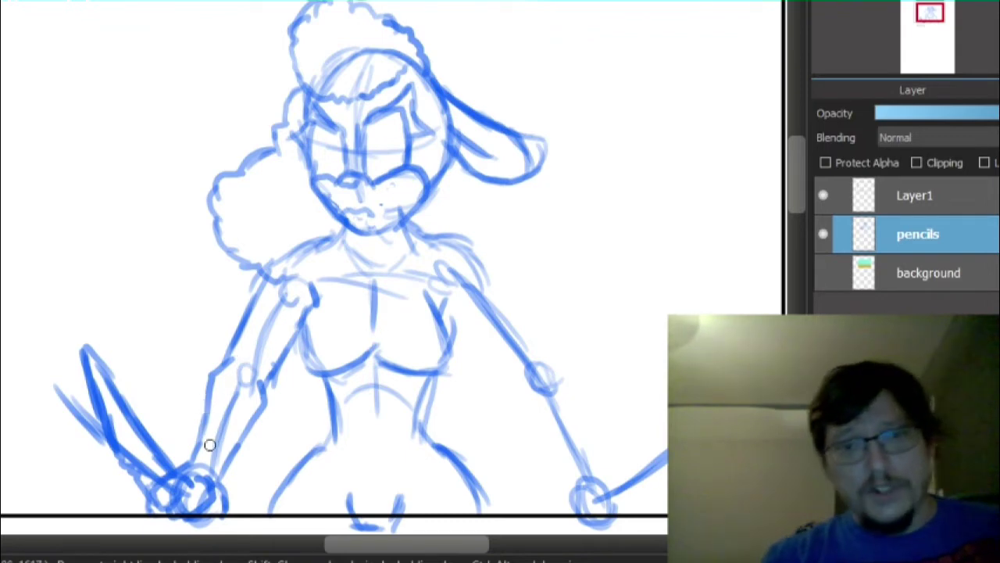
# - Draw a flared, jagged cuff around the wrist above the blade hand and a curved belt with loops at the waist
pyautogui.moveTo(185, 450)
pyautogui.mouseDown()
pyautogui.moveTo(182, 425)
pyautogui.moveTo(208, 424)
pyautogui.moveTo(248, 470)
pyautogui.moveTo(225, 478)
pyautogui.moveTo(238, 464)
pyautogui.moveTo(251, 472)
pyautogui.moveTo(241, 451)
pyautogui.moveTo(244, 462)
pyautogui.moveTo(213, 452)
pyautogui.mouseUp()
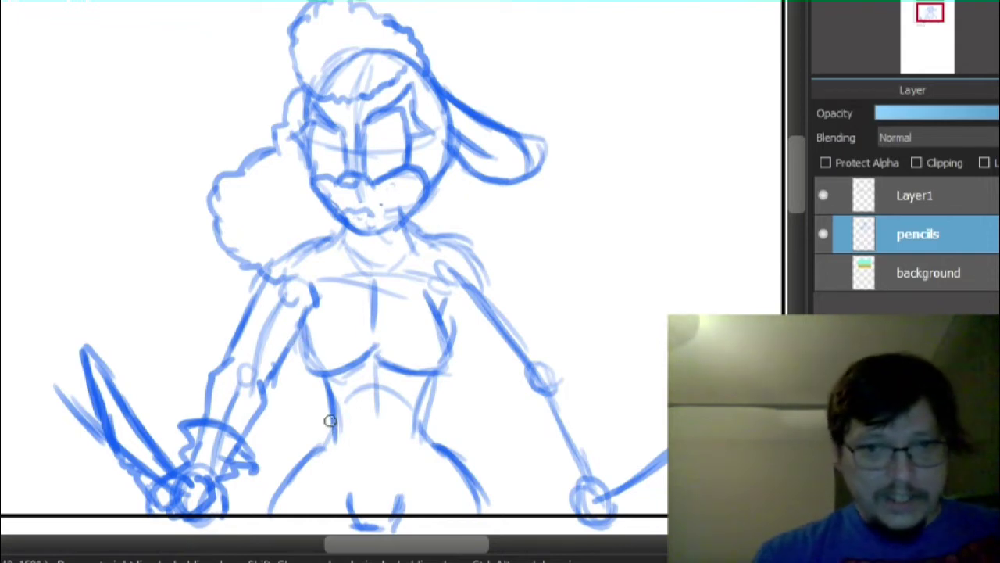
pyautogui.moveTo(340, 428)
pyautogui.mouseDown()
pyautogui.moveTo(386, 444)
pyautogui.moveTo(368, 446)
pyautogui.moveTo(422, 418)
pyautogui.moveTo(431, 444)
pyautogui.moveTo(375, 465)
pyautogui.moveTo(401, 460)
pyautogui.moveTo(351, 463)
pyautogui.moveTo(317, 446)
pyautogui.mouseUp()
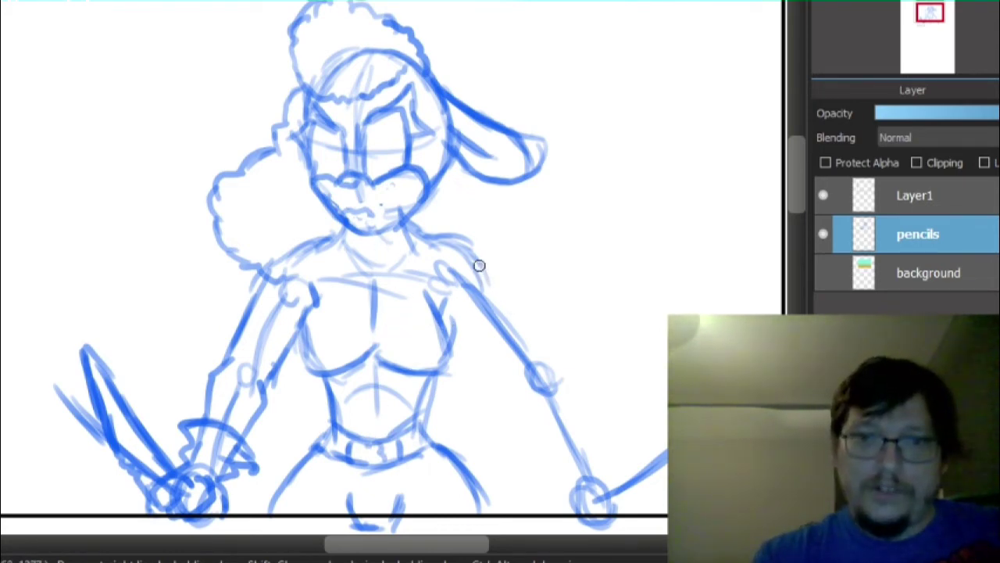
# - Outline the upper arm and forearm on the drooping-ear side with an angular elbow, and rough in the hand around its circle
pyautogui.moveTo(479, 265)
pyautogui.mouseDown()
pyautogui.moveTo(539, 342)
pyautogui.moveTo(499, 301)
pyautogui.moveTo(531, 350)
pyautogui.mouseUp()
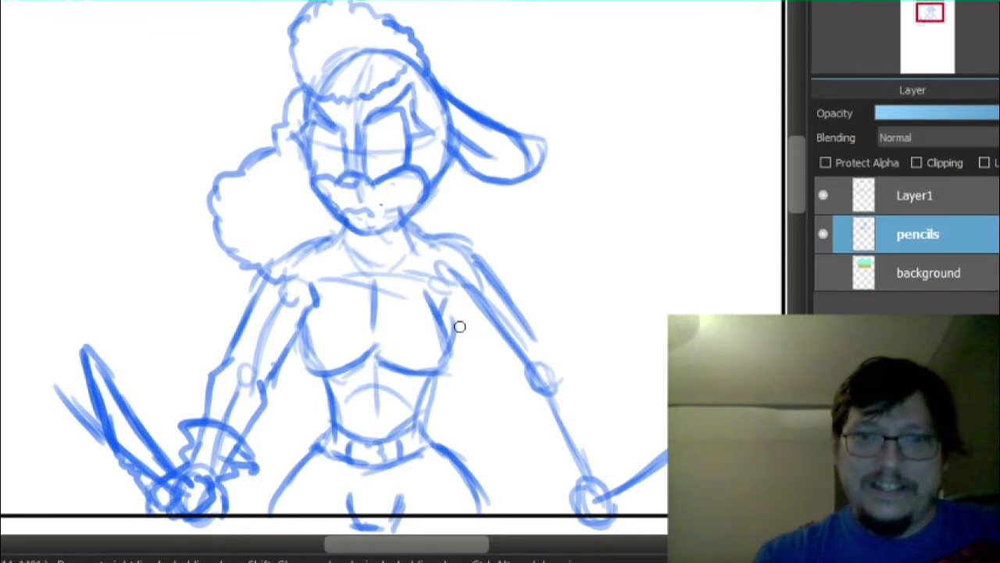
pyautogui.moveTo(460, 327)
pyautogui.mouseDown()
pyautogui.moveTo(489, 372)
pyautogui.moveTo(504, 356)
pyautogui.moveTo(552, 360)
pyautogui.moveTo(576, 384)
pyautogui.moveTo(573, 375)
pyautogui.moveTo(596, 464)
pyautogui.mouseUp()
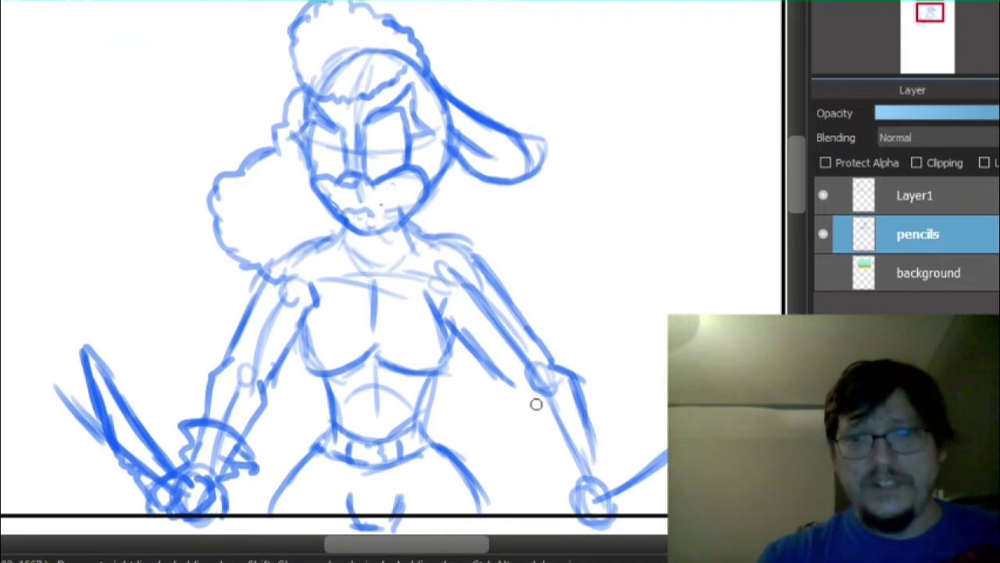
pyautogui.moveTo(517, 386)
pyautogui.mouseDown()
pyautogui.moveTo(511, 407)
pyautogui.moveTo(574, 466)
pyautogui.mouseUp()
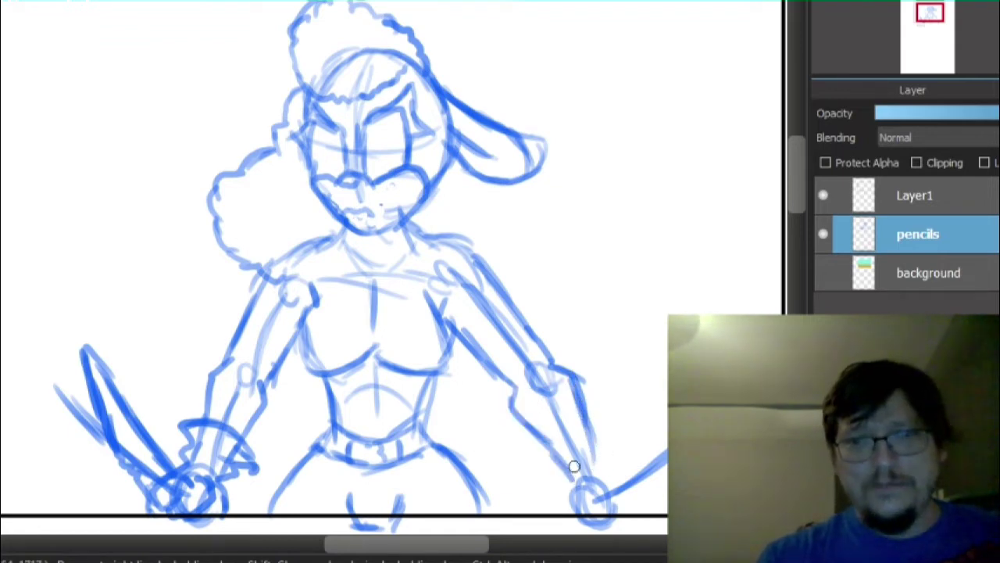
pyautogui.moveTo(553, 375); pyautogui.dragTo(609, 463)
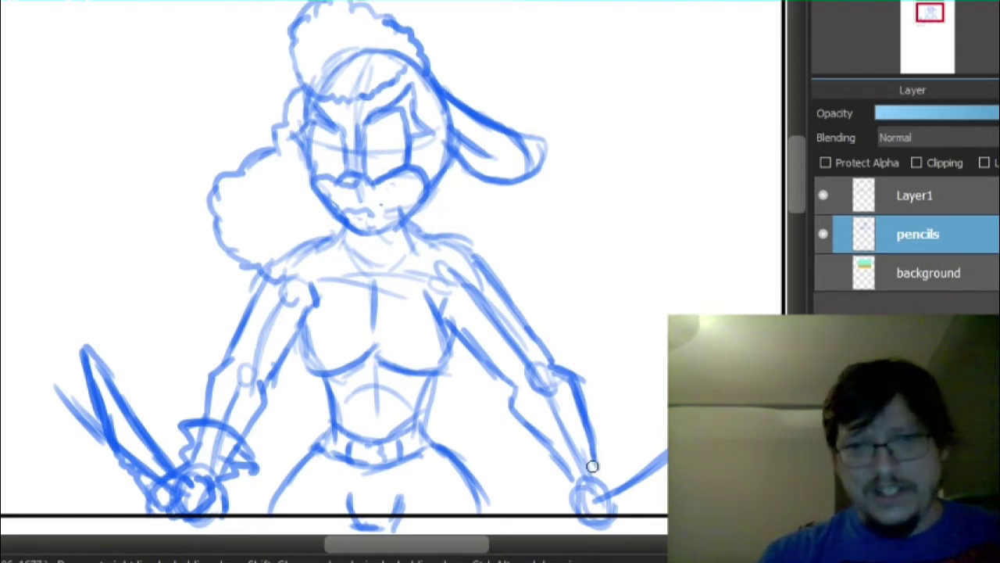
pyautogui.moveTo(592, 466)
pyautogui.mouseDown()
pyautogui.moveTo(625, 504)
pyautogui.moveTo(592, 476)
pyautogui.moveTo(570, 475)
pyautogui.moveTo(564, 489)
pyautogui.moveTo(567, 476)
pyautogui.moveTo(573, 516)
pyautogui.moveTo(590, 517)
pyautogui.moveTo(588, 483)
pyautogui.mouseUp()
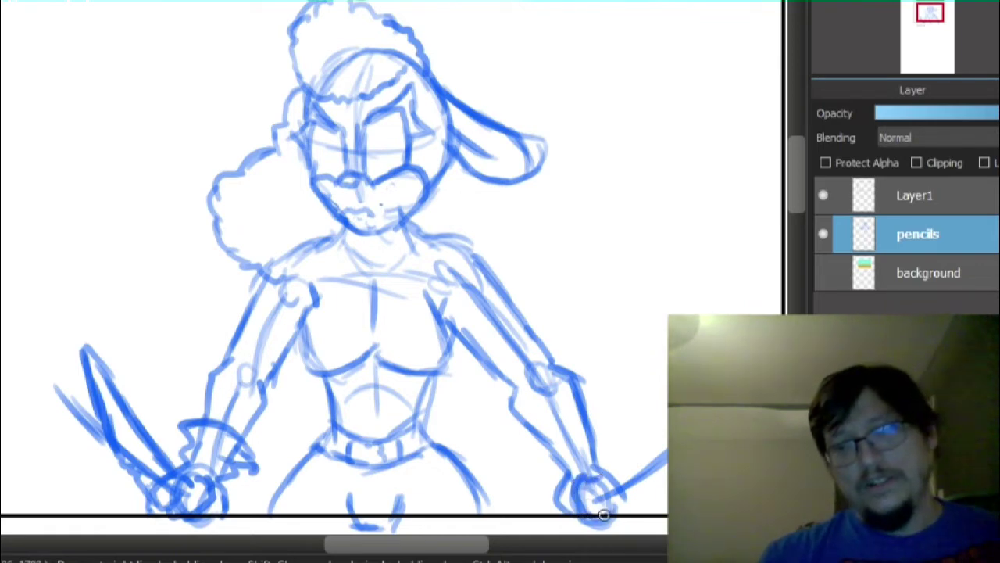
# - Sketch a blade rising outward from the drooping-ear-side hand and add curved finger lines to the outside of the fist
pyautogui.moveTo(604, 515)
pyautogui.mouseDown()
pyautogui.moveTo(605, 476)
pyautogui.moveTo(666, 435)
pyautogui.mouseUp()
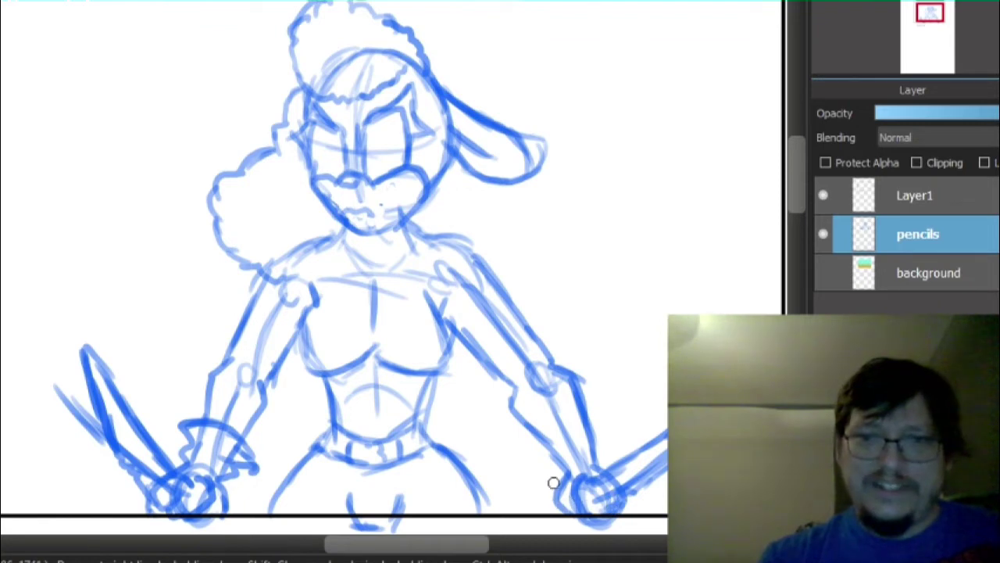
pyautogui.moveTo(561, 479); pyautogui.dragTo(560, 516)
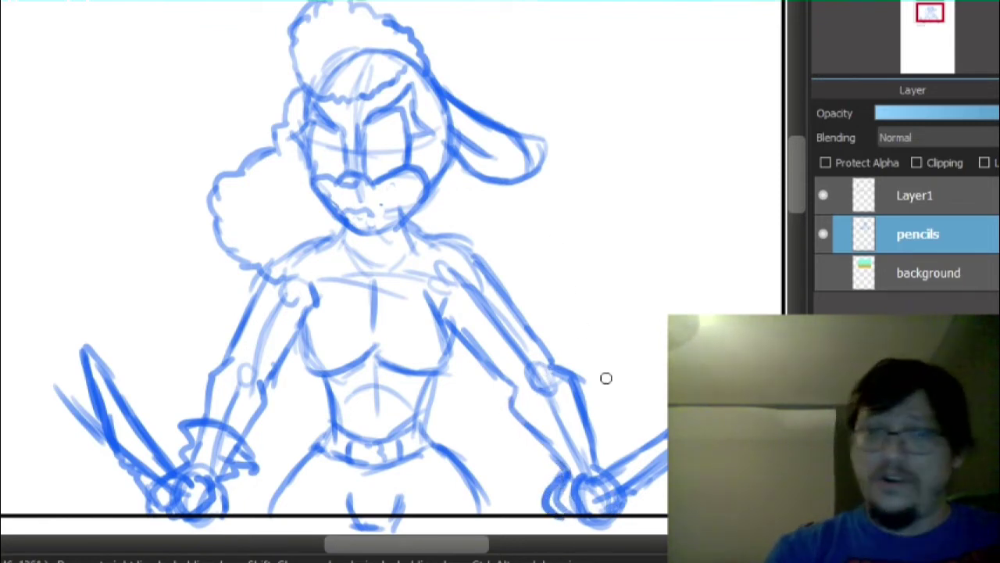
# - Draw a flared, ragged cuff around the drooping-ear-side wrist and rework the opposite wrist's cuff to match
pyautogui.moveTo(560, 475)
pyautogui.mouseDown()
pyautogui.moveTo(526, 456)
pyautogui.moveTo(611, 436)
pyautogui.moveTo(587, 442)
pyautogui.moveTo(609, 420)
pyautogui.mouseUp()
pyautogui.moveTo(604, 463)
pyautogui.mouseDown()
pyautogui.moveTo(591, 453)
pyautogui.moveTo(619, 426)
pyautogui.mouseUp()
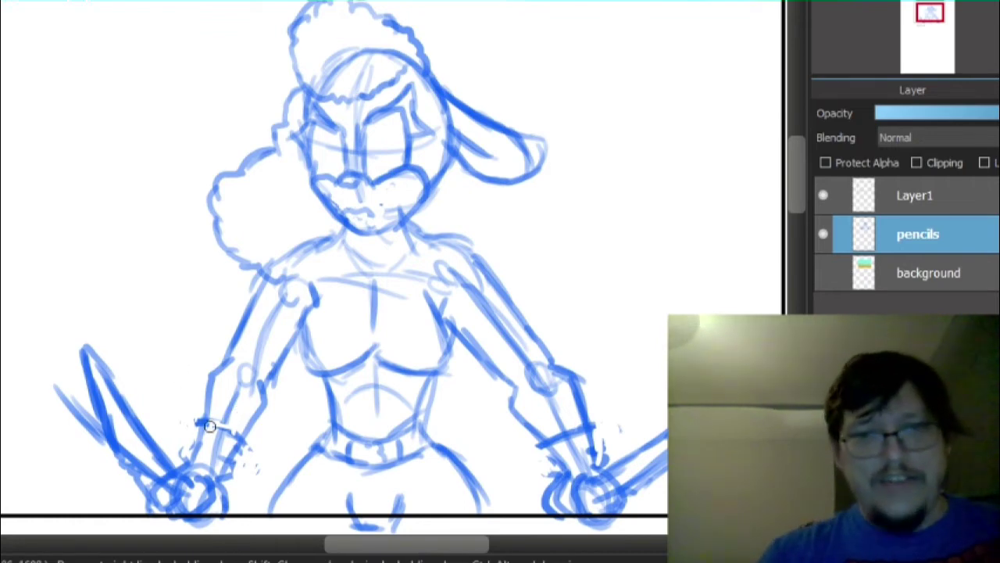
pyautogui.moveTo(188, 415)
pyautogui.mouseDown()
pyautogui.moveTo(232, 419)
pyautogui.moveTo(197, 420)
pyautogui.moveTo(219, 421)
pyautogui.moveTo(254, 451)
pyautogui.moveTo(240, 444)
pyautogui.moveTo(256, 460)
pyautogui.moveTo(217, 486)
pyautogui.mouseUp()
pyautogui.moveTo(195, 415); pyautogui.dragTo(182, 461)
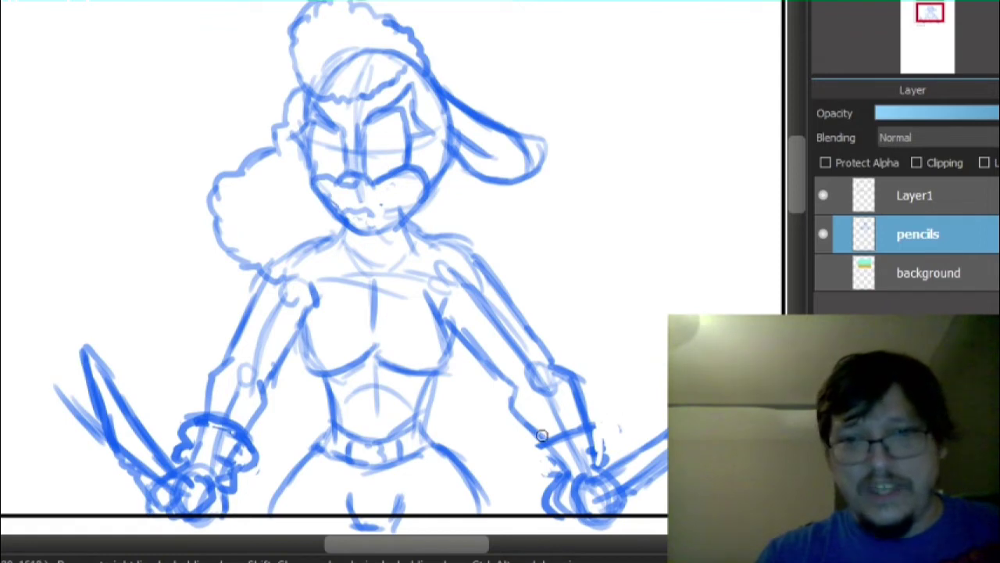
pyautogui.moveTo(540, 437)
pyautogui.mouseDown()
pyautogui.moveTo(577, 410)
pyautogui.moveTo(609, 416)
pyautogui.moveTo(591, 418)
pyautogui.moveTo(604, 416)
pyautogui.moveTo(603, 442)
pyautogui.moveTo(532, 460)
pyautogui.moveTo(527, 449)
pyautogui.moveTo(548, 476)
pyautogui.moveTo(583, 470)
pyautogui.mouseUp()
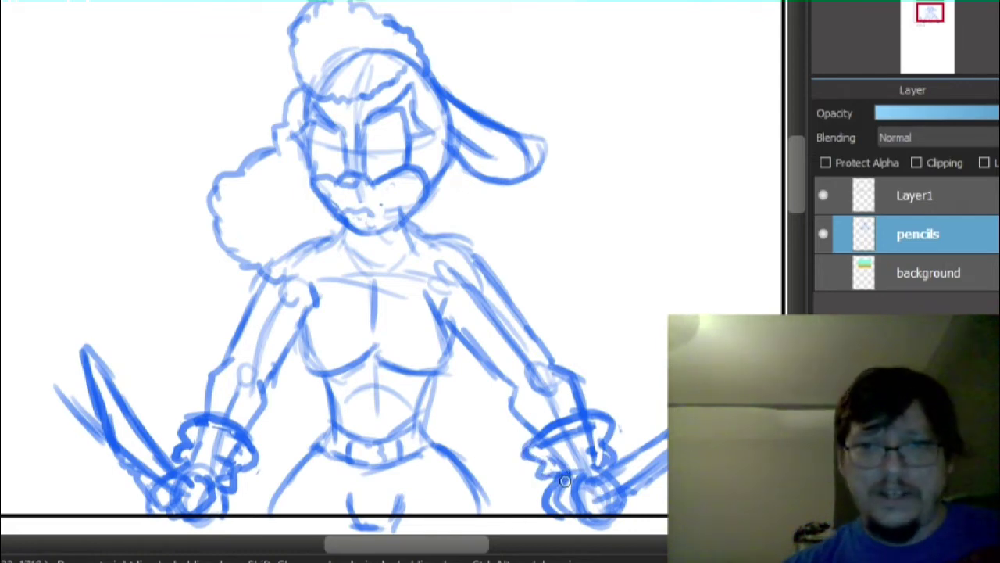
pyautogui.moveTo(565, 481)
pyautogui.mouseDown()
pyautogui.moveTo(519, 446)
pyautogui.moveTo(581, 416)
pyautogui.mouseUp()
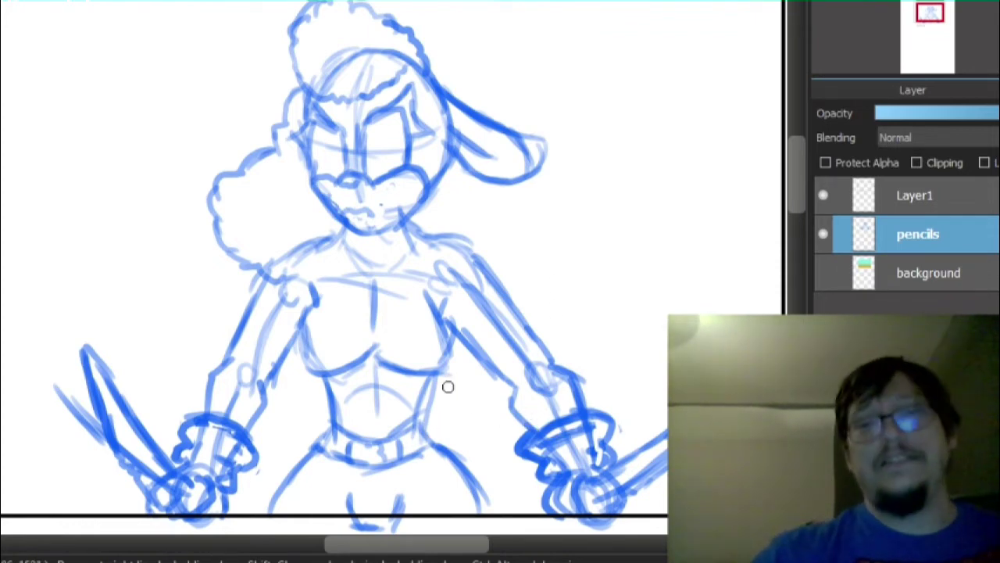
# - Sketch a fluffy tail behind the hip and outline a narrow strip down the torso that opens into a V-shaped collar
pyautogui.moveTo(439, 382)
pyautogui.mouseDown()
pyautogui.moveTo(492, 431)
pyautogui.moveTo(482, 401)
pyautogui.moveTo(504, 435)
pyautogui.moveTo(493, 443)
pyautogui.moveTo(498, 484)
pyautogui.moveTo(468, 502)
pyautogui.moveTo(490, 482)
pyautogui.moveTo(480, 376)
pyautogui.mouseUp()
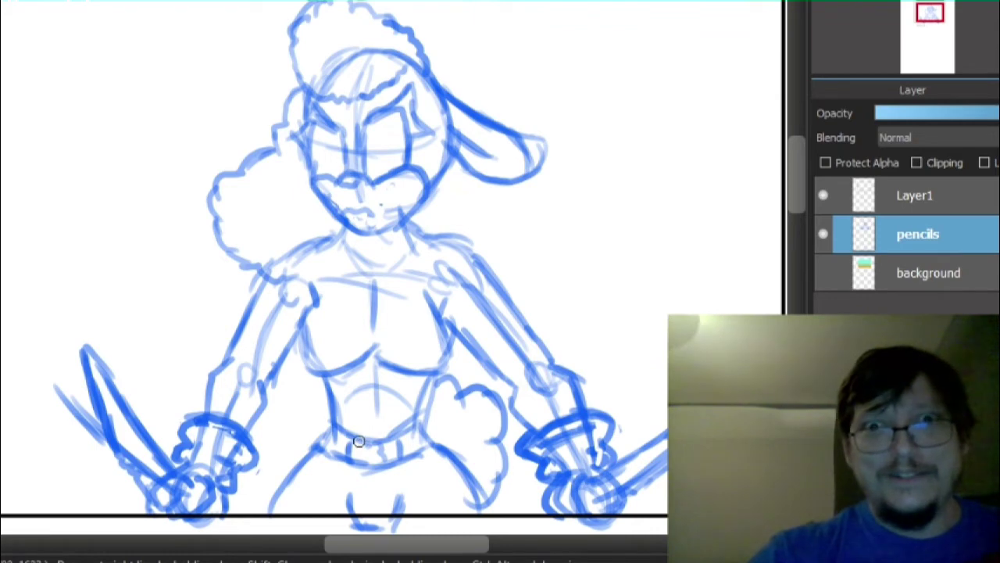
pyautogui.moveTo(361, 431)
pyautogui.mouseDown()
pyautogui.moveTo(364, 378)
pyautogui.moveTo(365, 418)
pyautogui.moveTo(363, 363)
pyautogui.mouseUp()
pyautogui.moveTo(394, 431); pyautogui.dragTo(386, 290)
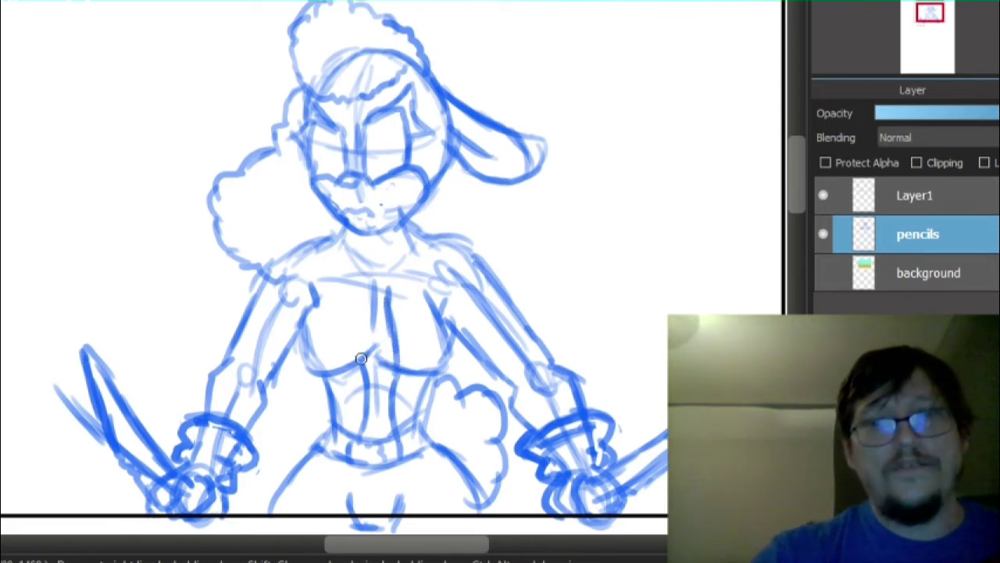
pyautogui.moveTo(361, 359)
pyautogui.mouseDown()
pyautogui.moveTo(378, 293)
pyautogui.moveTo(341, 235)
pyautogui.mouseUp()
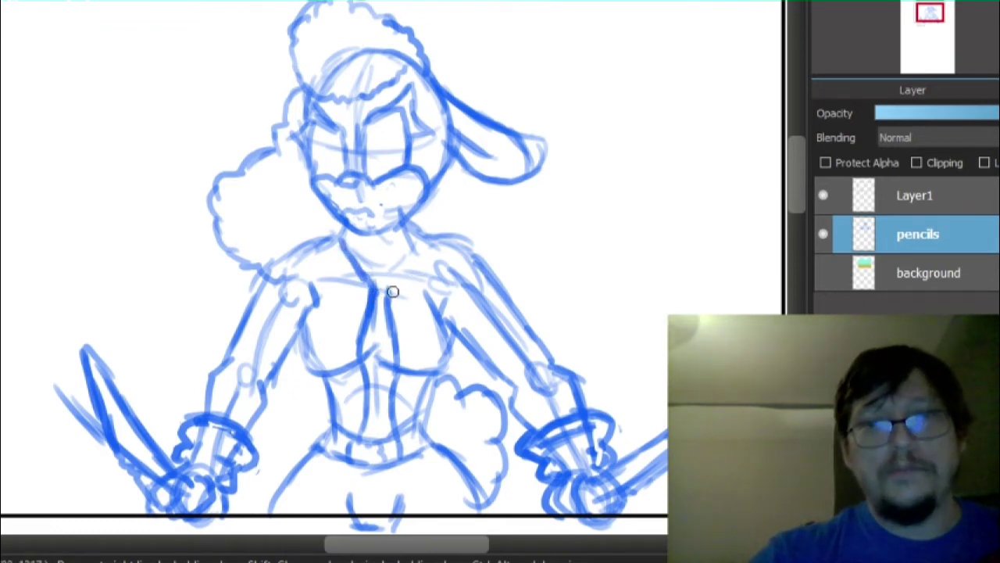
pyautogui.moveTo(393, 290); pyautogui.dragTo(419, 234)
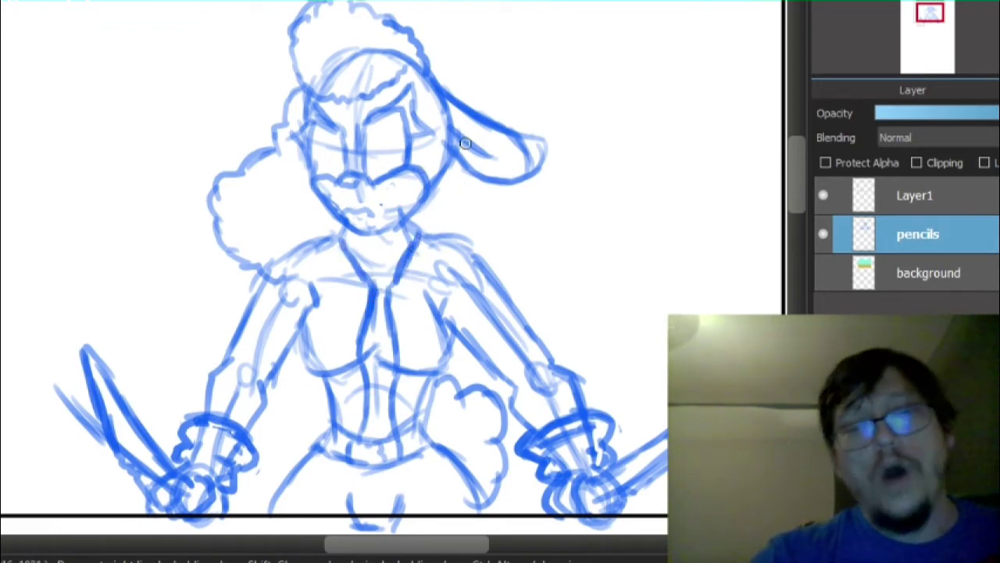
# - Add a clasp and zigzag detail down the torso's center strip, and double the V-shaped collar lines
pyautogui.moveTo(407, 282)
pyautogui.mouseDown()
pyautogui.moveTo(367, 304)
pyautogui.moveTo(390, 308)
pyautogui.moveTo(368, 314)
pyautogui.moveTo(356, 339)
pyautogui.moveTo(363, 325)
pyautogui.moveTo(370, 340)
pyautogui.moveTo(397, 329)
pyautogui.moveTo(376, 314)
pyautogui.mouseUp()
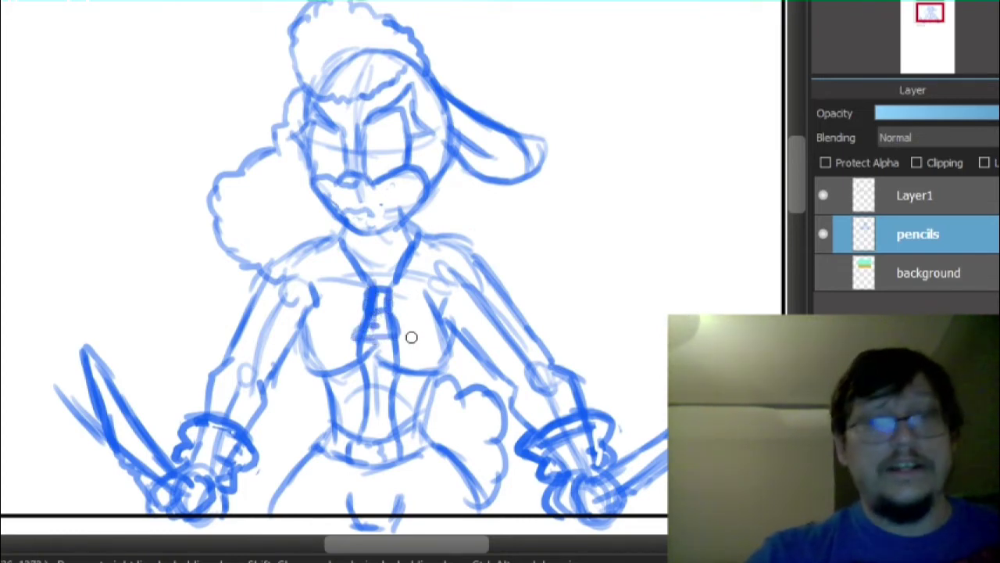
pyautogui.moveTo(374, 439)
pyautogui.mouseDown()
pyautogui.moveTo(370, 404)
pyautogui.moveTo(383, 391)
pyautogui.moveTo(373, 376)
pyautogui.moveTo(382, 367)
pyautogui.moveTo(380, 341)
pyautogui.mouseUp()
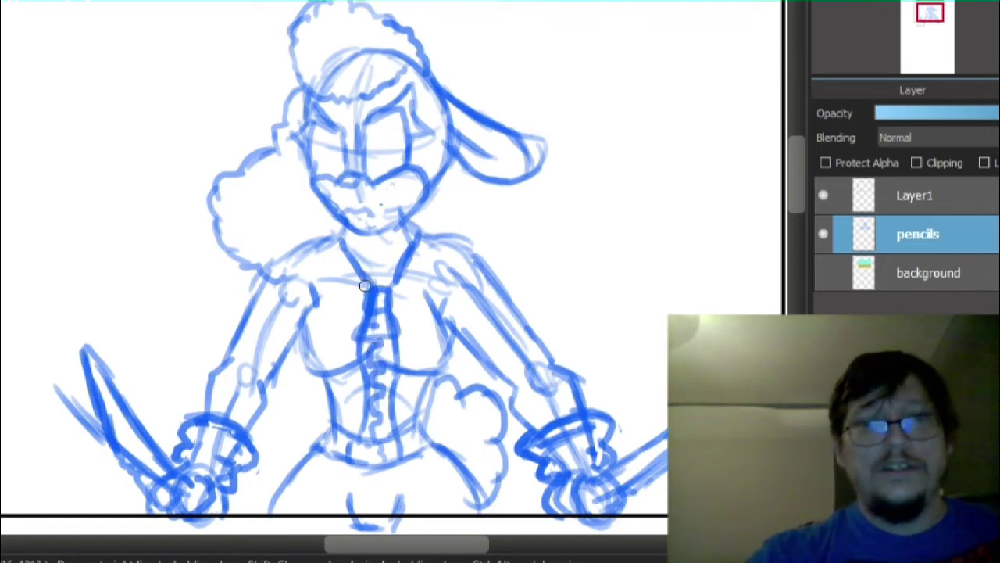
pyautogui.moveTo(367, 294); pyautogui.dragTo(332, 240)
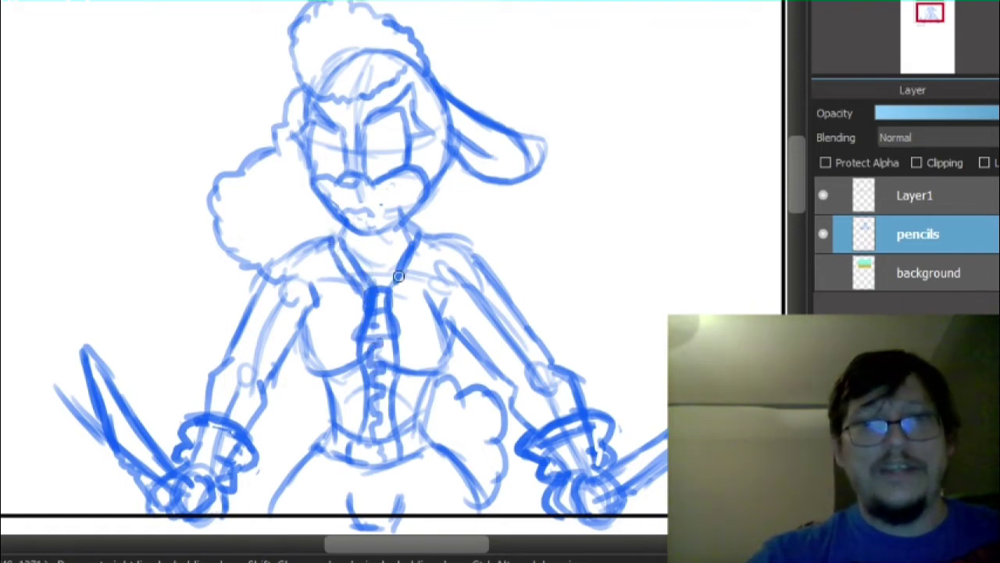
pyautogui.moveTo(391, 294)
pyautogui.mouseDown()
pyautogui.moveTo(420, 252)
pyautogui.moveTo(390, 288)
pyautogui.moveTo(414, 234)
pyautogui.mouseUp()
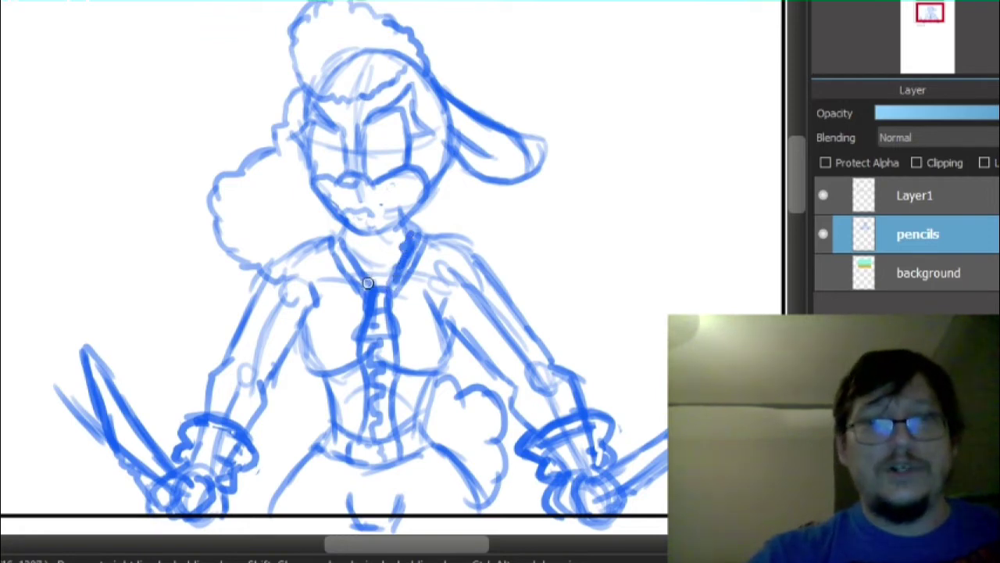
pyautogui.moveTo(365, 288); pyautogui.dragTo(335, 233)
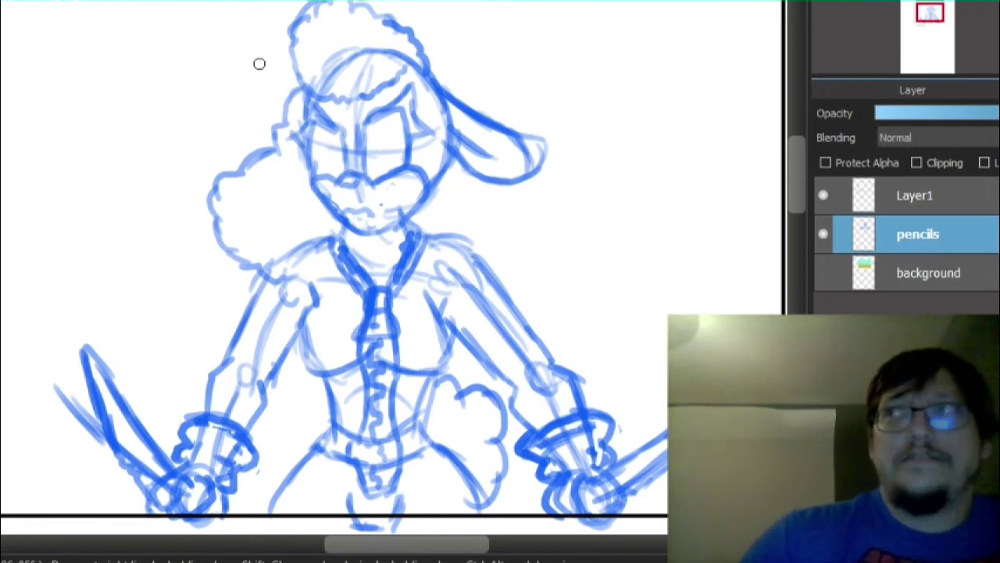
# - Create a new layer named "pens" directly above the pencils layer
pyautogui.scroll(-2, 525, 427)
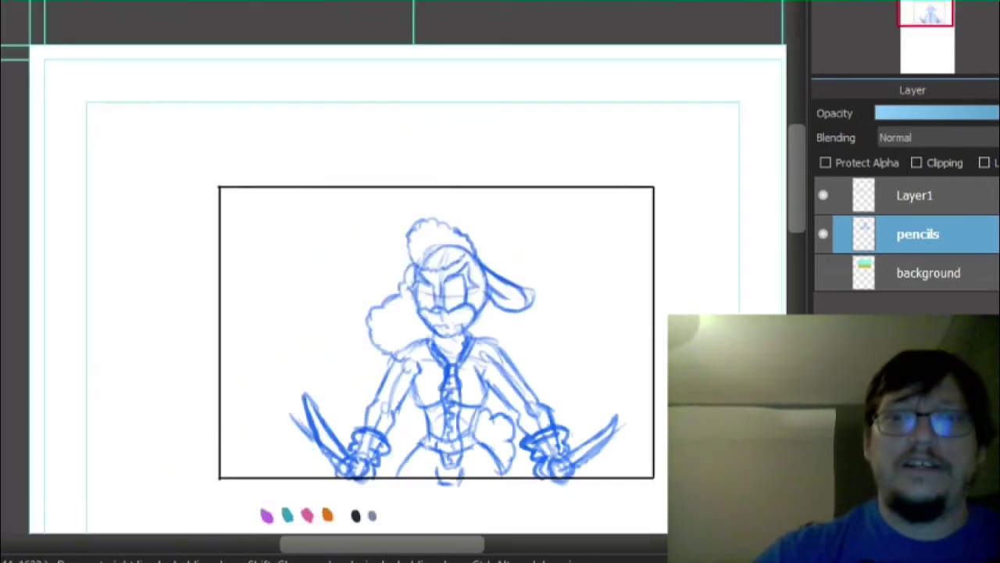
pyautogui.scroll(2, 528, 440)
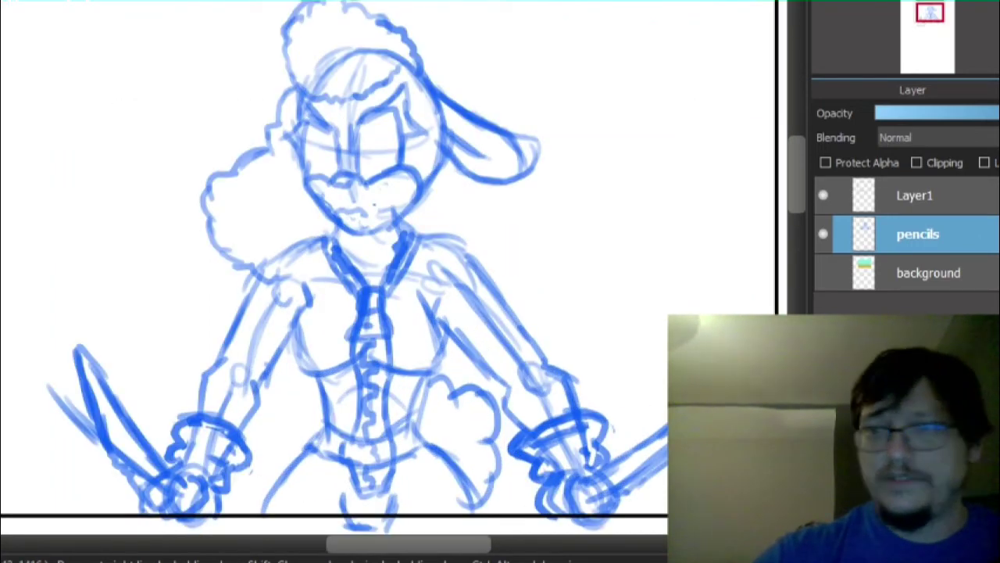
pyautogui.hotkey('ctrl', 'shift', 'n')
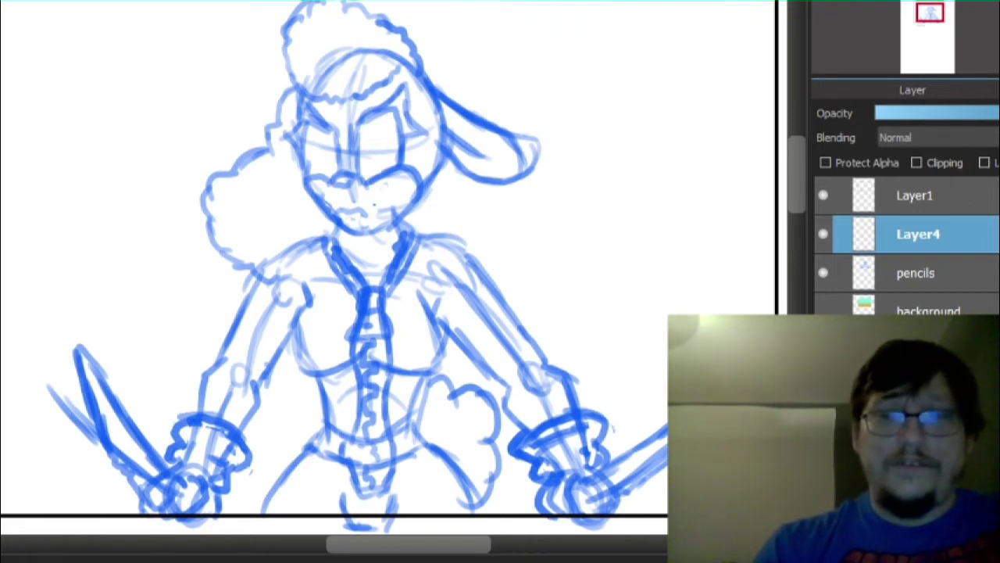
pyautogui.write('pens')
pyautogui.press('Return')
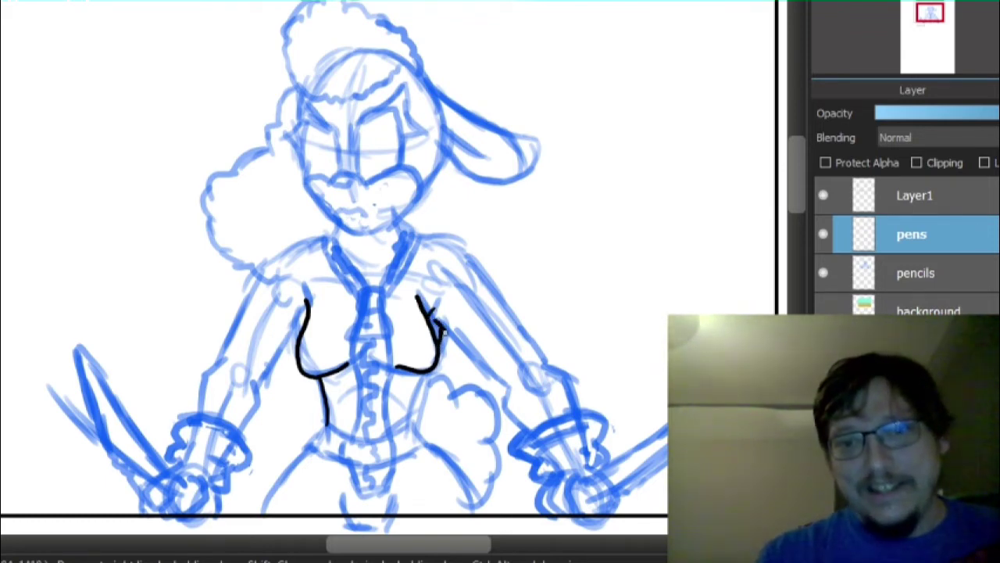
# - Ink the drooping-ear-side arm, shoulder and flared cuff in black, along with the waist and buckled belt
pyautogui.moveTo(444, 332)
pyautogui.mouseDown()
pyautogui.moveTo(501, 388)
pyautogui.moveTo(520, 436)
pyautogui.mouseUp()
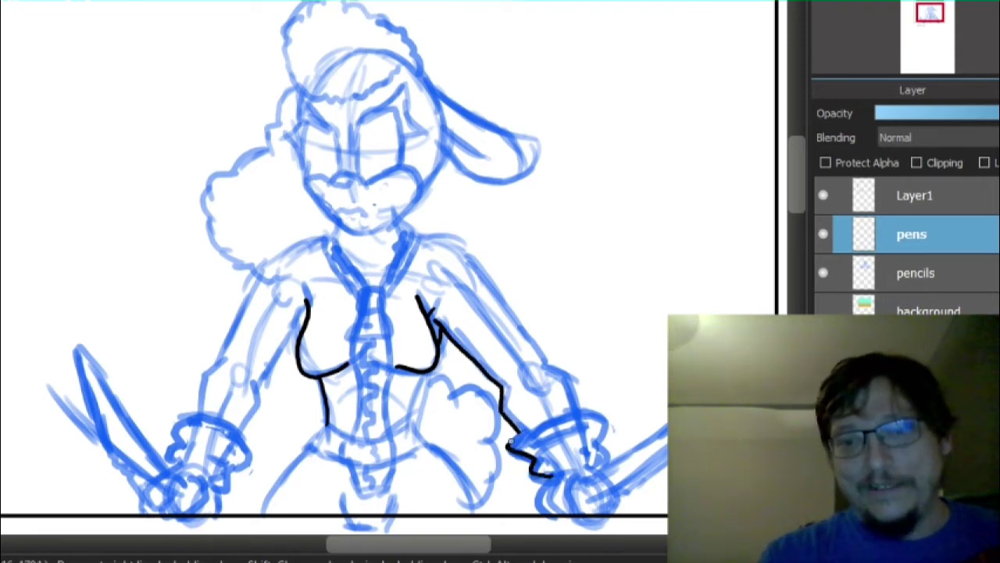
pyautogui.moveTo(509, 443); pyautogui.dragTo(567, 417)
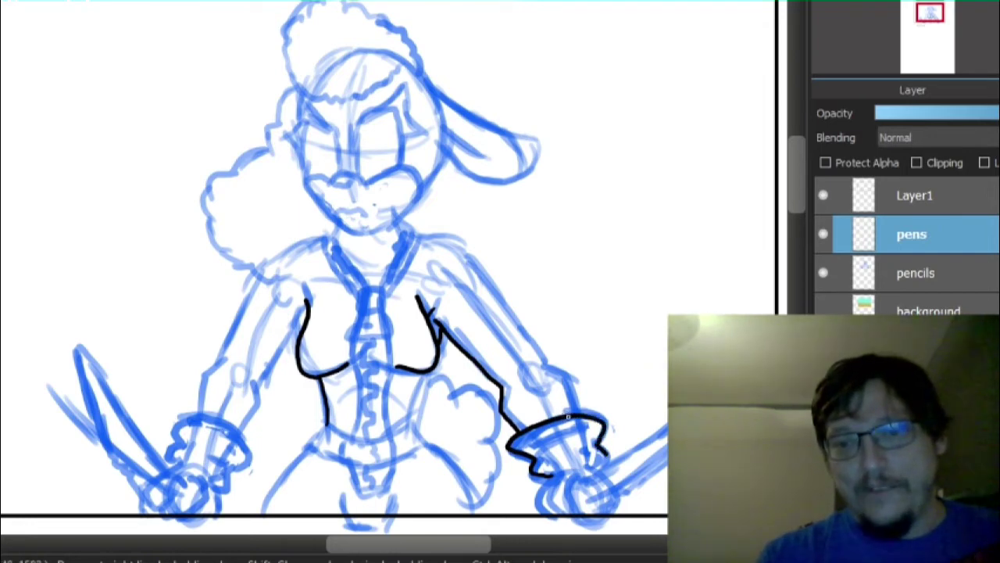
pyautogui.moveTo(564, 379)
pyautogui.mouseDown()
pyautogui.moveTo(540, 361)
pyautogui.moveTo(473, 259)
pyautogui.moveTo(413, 233)
pyautogui.mouseUp()
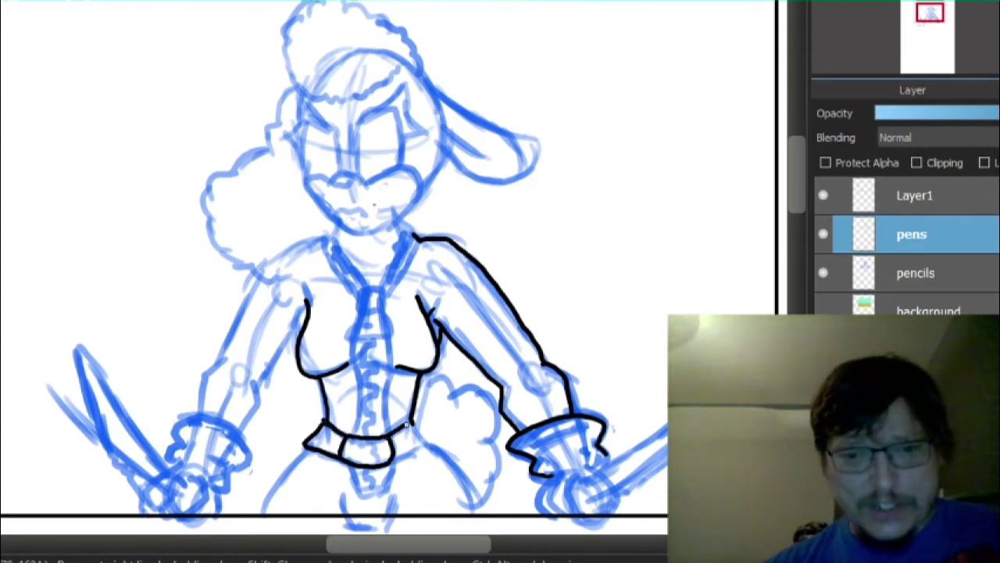
pyautogui.moveTo(412, 424)
pyautogui.mouseDown()
pyautogui.moveTo(418, 453)
pyautogui.moveTo(387, 461)
pyautogui.mouseUp()
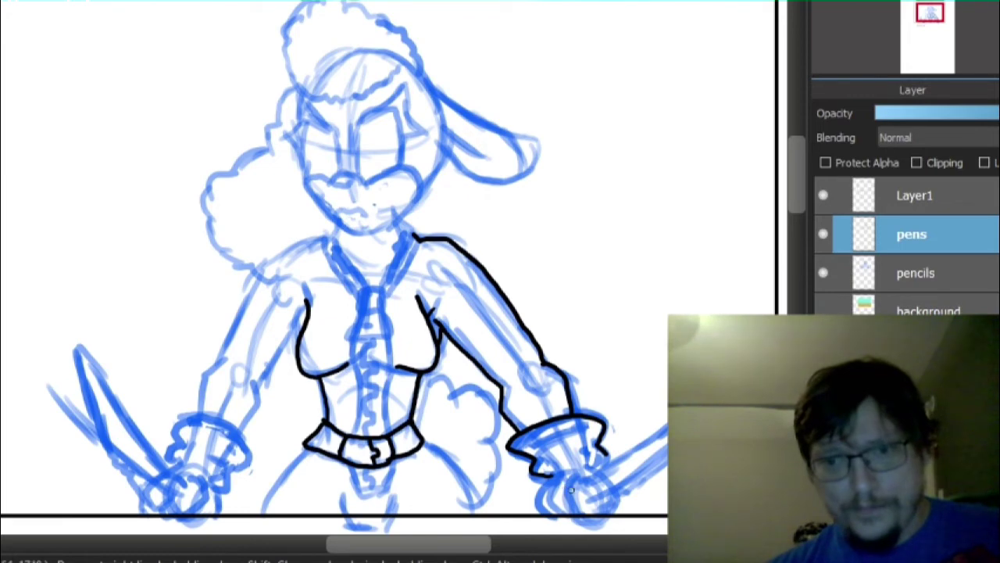
# - Ink the blade on the drooping-ear side, its jagged base, and the top edge of the gripping fist
pyautogui.moveTo(574, 505)
pyautogui.mouseDown()
pyautogui.moveTo(588, 471)
pyautogui.moveTo(592, 504)
pyautogui.moveTo(579, 480)
pyautogui.moveTo(587, 473)
pyautogui.moveTo(622, 468)
pyautogui.moveTo(609, 462)
pyautogui.moveTo(664, 429)
pyautogui.mouseUp()
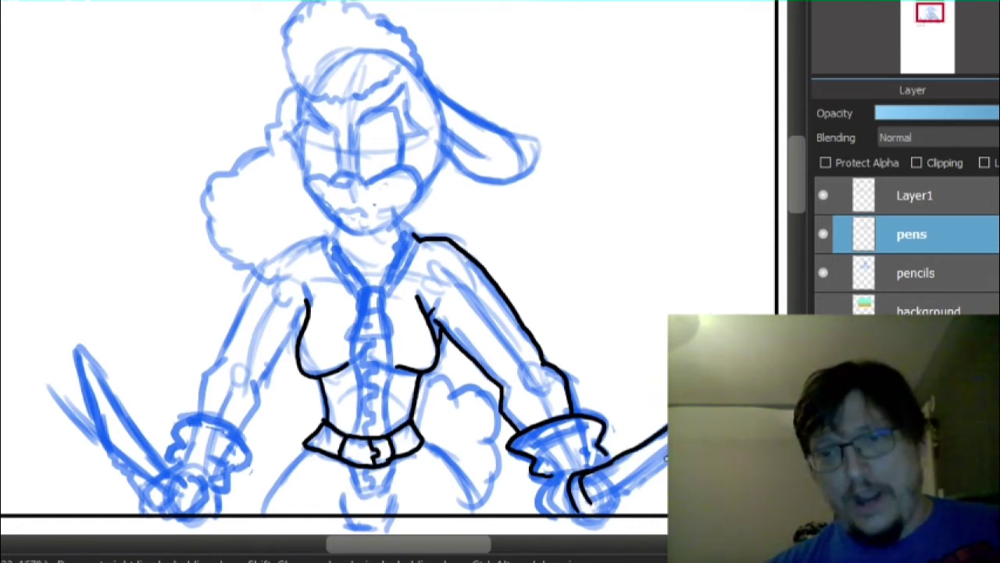
pyautogui.moveTo(664, 459); pyautogui.dragTo(598, 497)
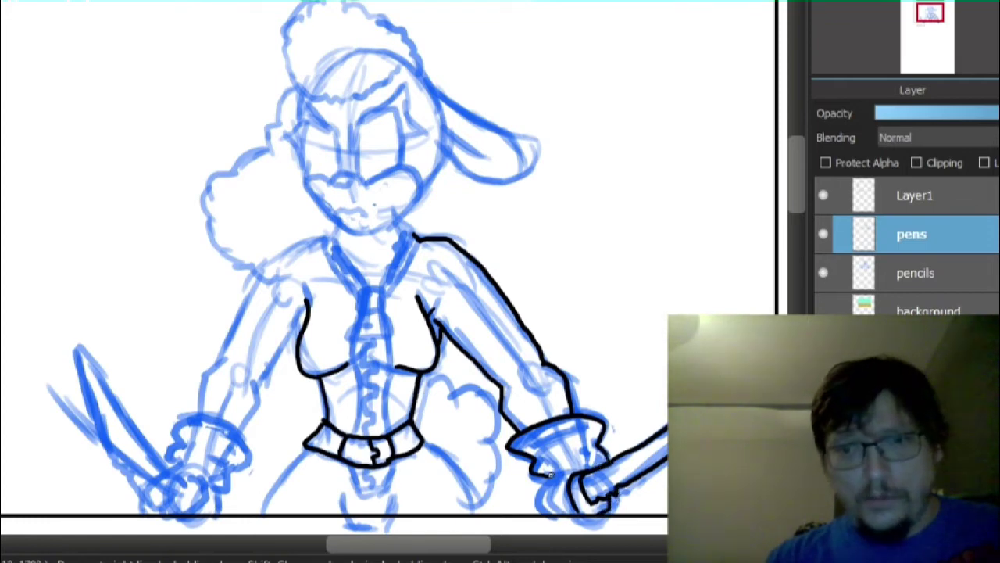
pyautogui.moveTo(549, 474); pyautogui.dragTo(592, 466)
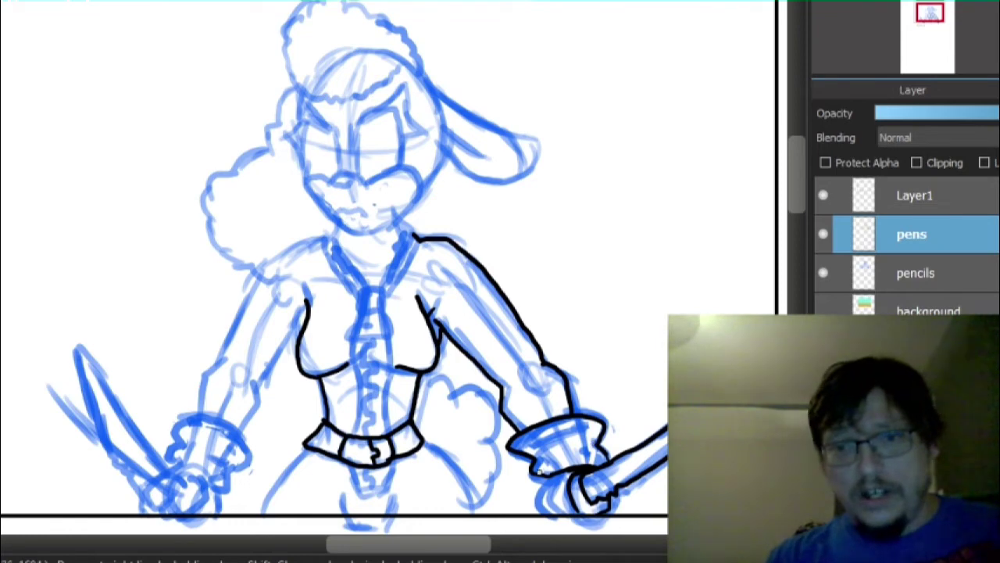
pyautogui.moveTo(547, 474)
pyautogui.mouseDown()
pyautogui.moveTo(532, 500)
pyautogui.moveTo(550, 514)
pyautogui.mouseUp()
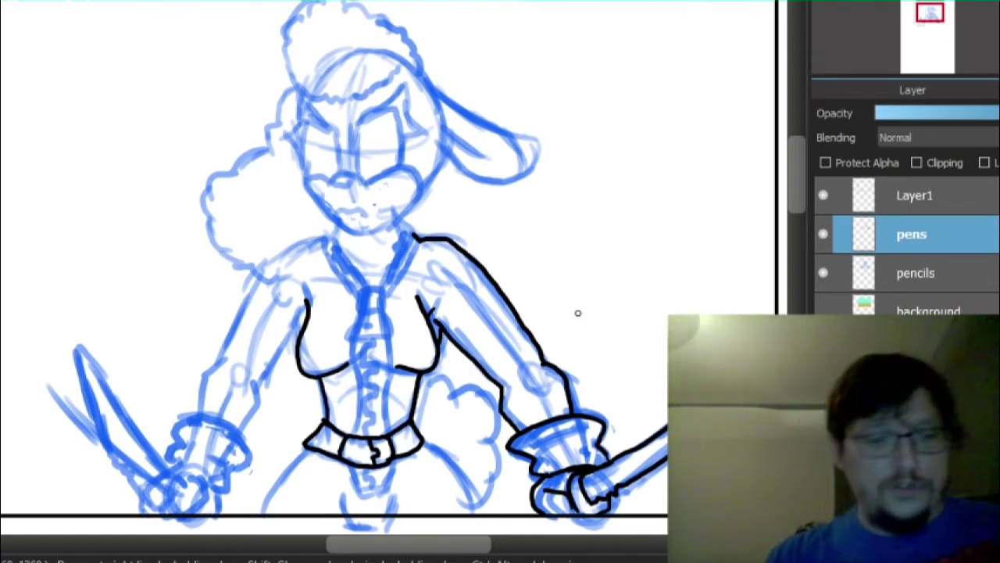
pyautogui.hotkey('ctrl', 'z')
pyautogui.hotkey('ctrl', 'z')
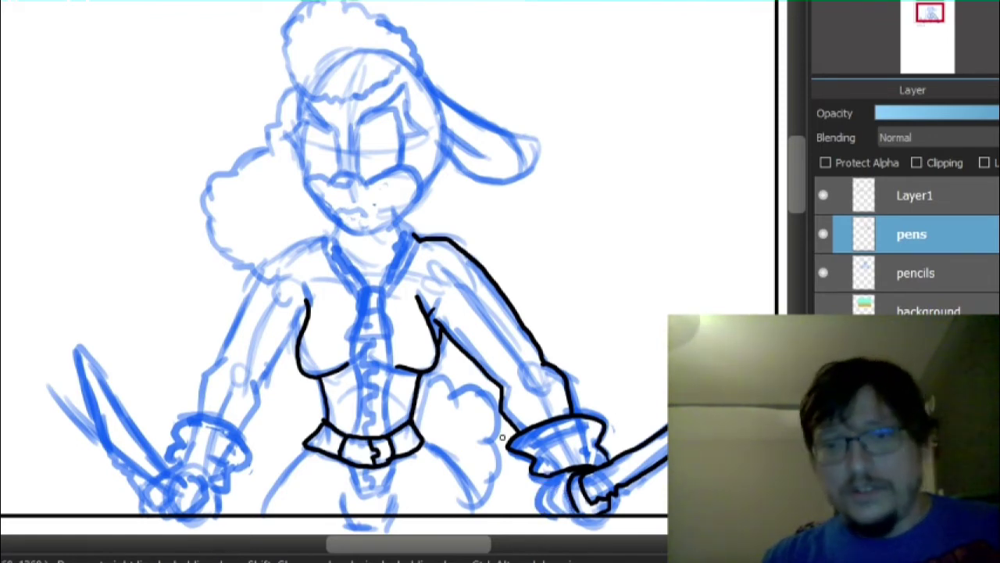
# - Ink the curved finger lines on both sides of the drooping-ear-side fist, undoing the extra outermost finger line
pyautogui.moveTo(552, 474); pyautogui.dragTo(553, 517)
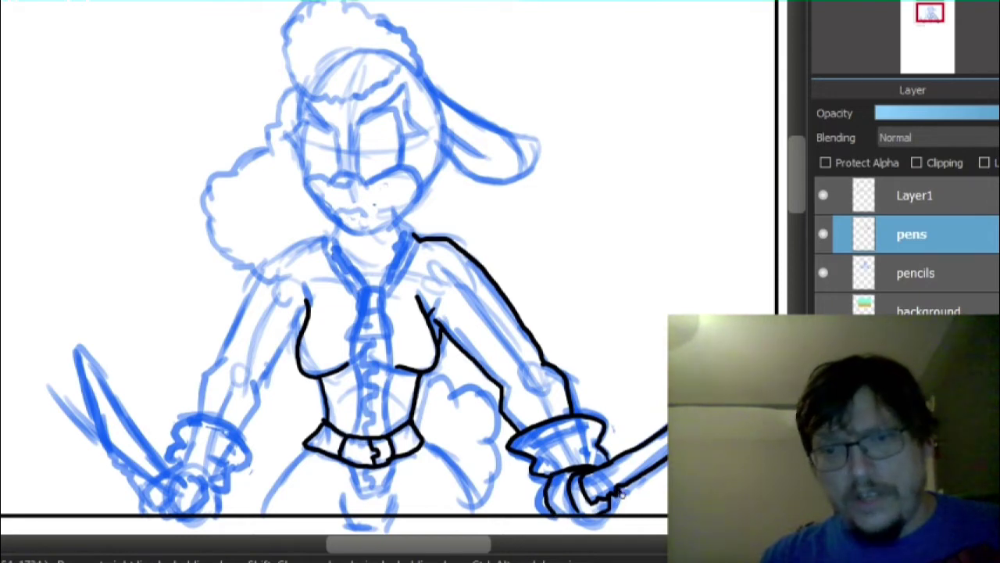
pyautogui.moveTo(624, 500); pyautogui.dragTo(618, 515)
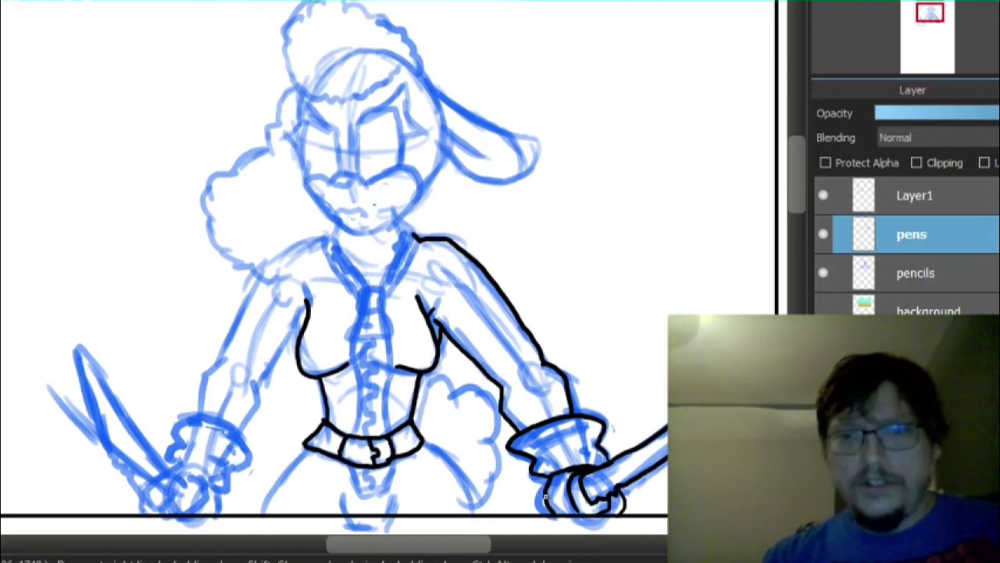
pyautogui.moveTo(539, 482)
pyautogui.mouseDown()
pyautogui.moveTo(536, 506)
pyautogui.moveTo(549, 514)
pyautogui.mouseUp()
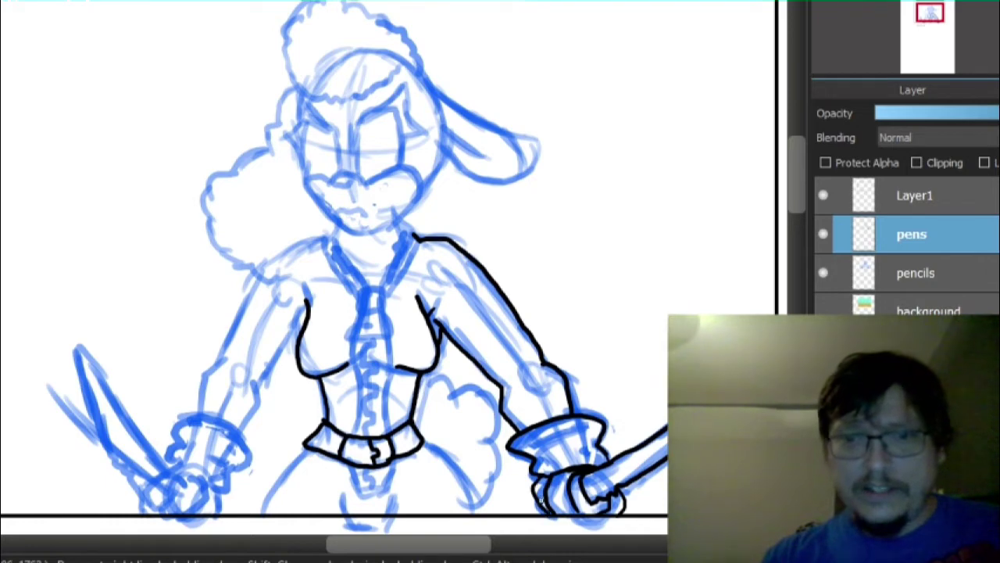
pyautogui.hotkey('ctrl', 'z')
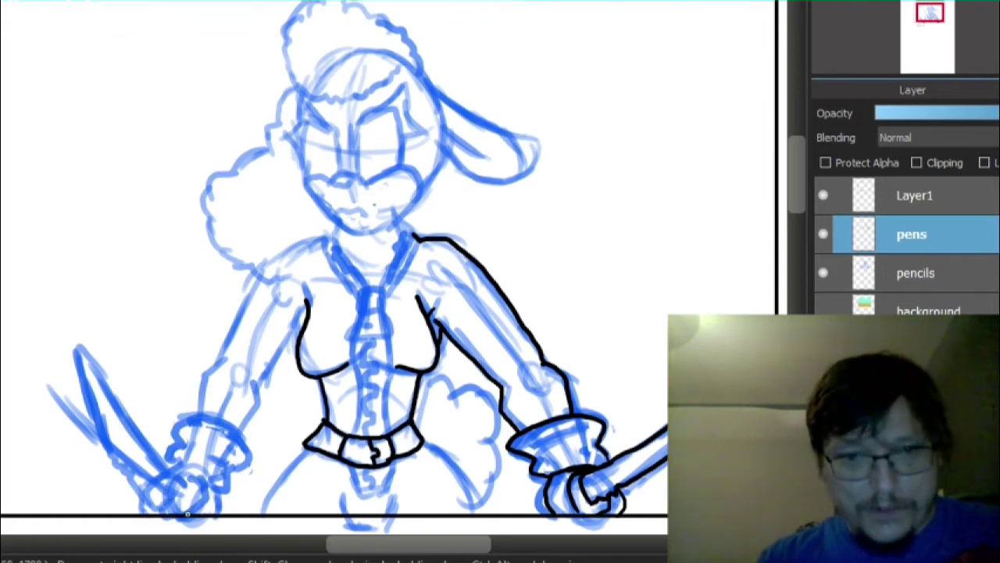
pyautogui.moveTo(191, 513)
pyautogui.mouseDown()
pyautogui.moveTo(201, 494)
pyautogui.moveTo(196, 473)
pyautogui.mouseUp()
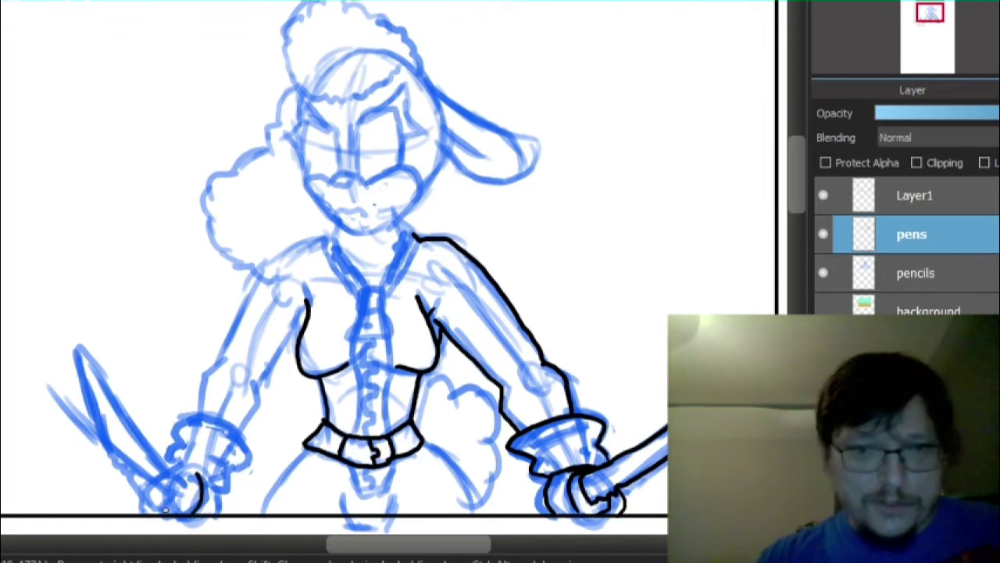
pyautogui.moveTo(158, 507); pyautogui.dragTo(174, 481)
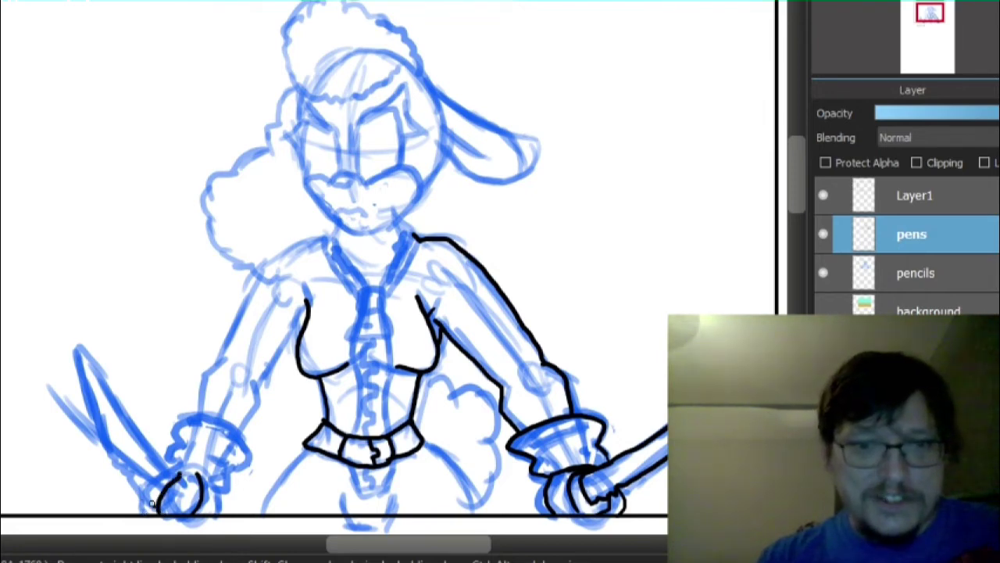
pyautogui.moveTo(153, 503)
pyautogui.mouseDown()
pyautogui.moveTo(139, 483)
pyautogui.moveTo(156, 469)
pyautogui.mouseUp()
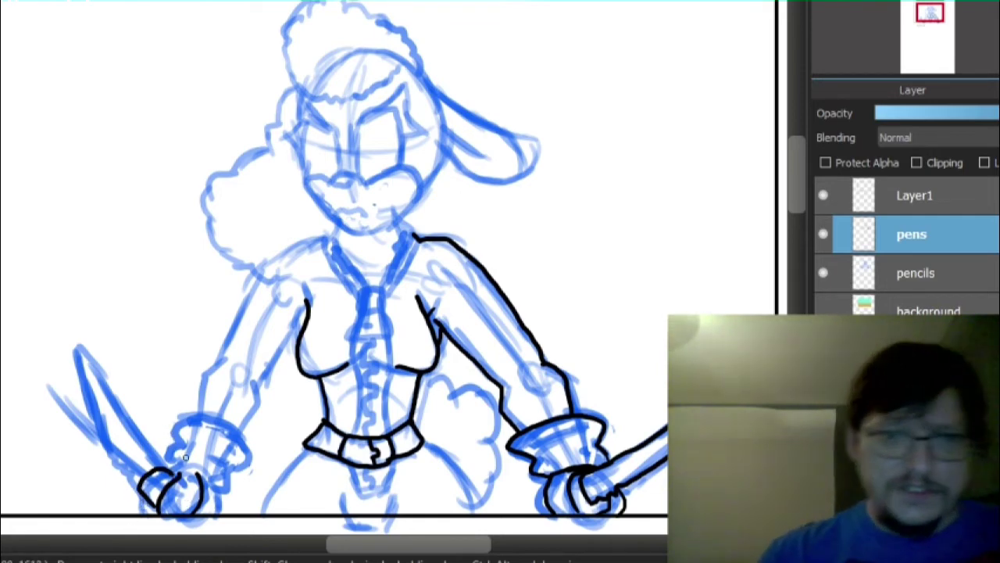
pyautogui.moveTo(143, 502); pyautogui.dragTo(129, 514)
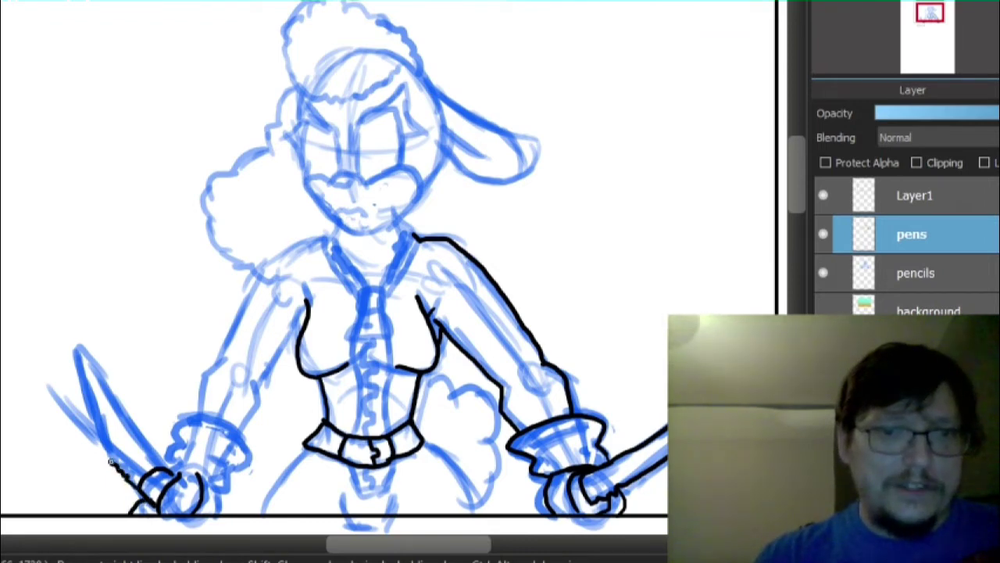
pyautogui.moveTo(112, 461); pyautogui.dragTo(71, 353)
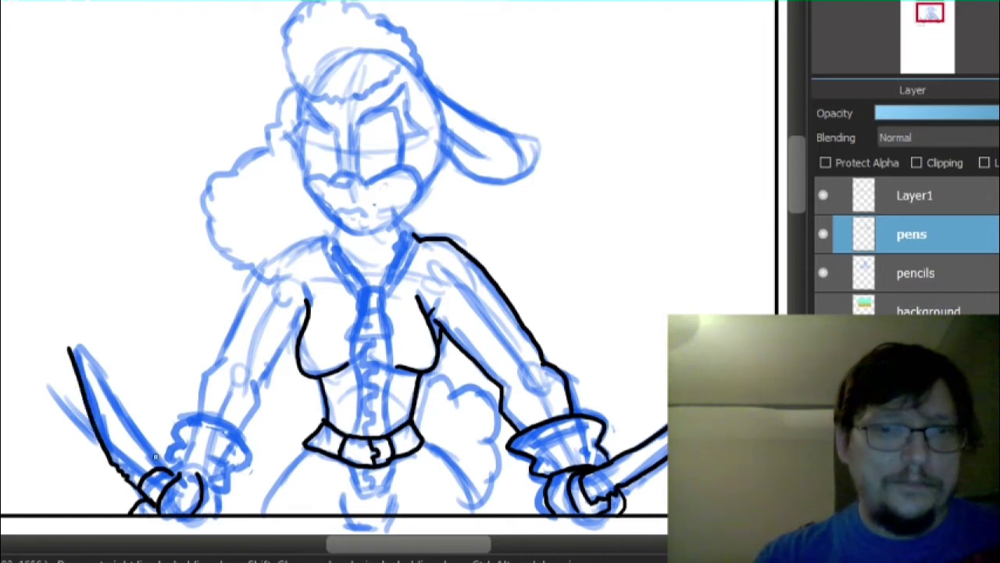
pyautogui.moveTo(153, 461); pyautogui.dragTo(67, 346)
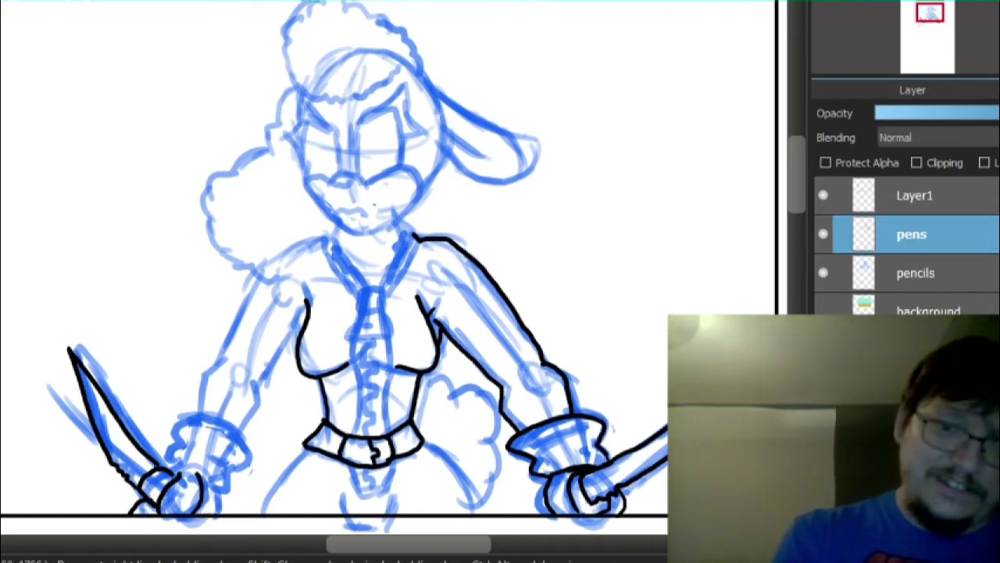
pyautogui.hotkey('ctrl', 'z')
pyautogui.hotkey('ctrl', 'z')
pyautogui.hotkey('ctrl', 'z')
pyautogui.hotkey('ctrl', 'z')
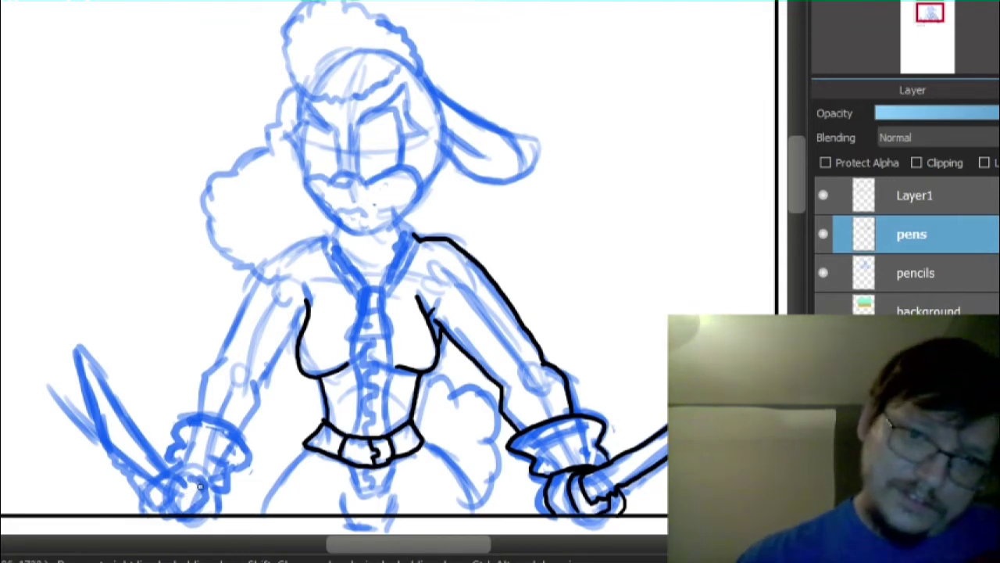
# - Ink the gripping fist opposite the drooping ear in black, with its curled fingers, the knife handle, jagged blade base and pointed blade
pyautogui.moveTo(195, 467)
pyautogui.mouseDown()
pyautogui.moveTo(167, 472)
pyautogui.moveTo(156, 502)
pyautogui.moveTo(182, 506)
pyautogui.moveTo(191, 482)
pyautogui.mouseUp()
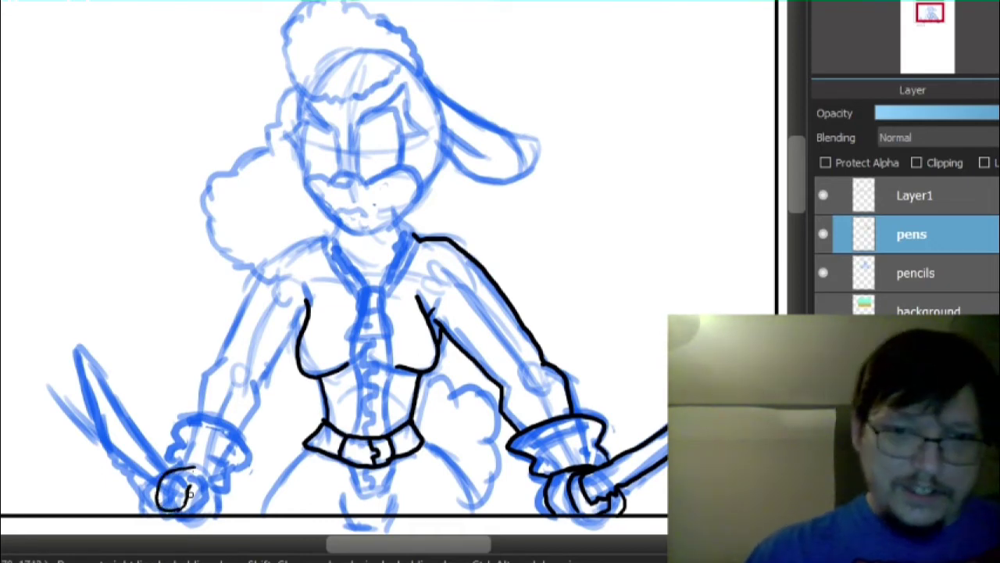
pyautogui.moveTo(188, 489); pyautogui.dragTo(196, 484)
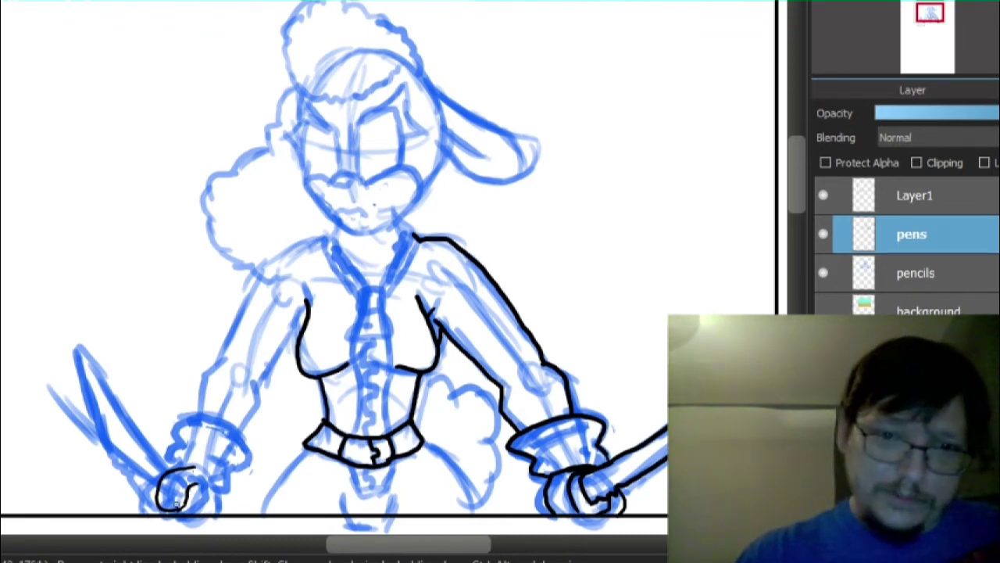
pyautogui.moveTo(156, 497); pyautogui.dragTo(141, 513)
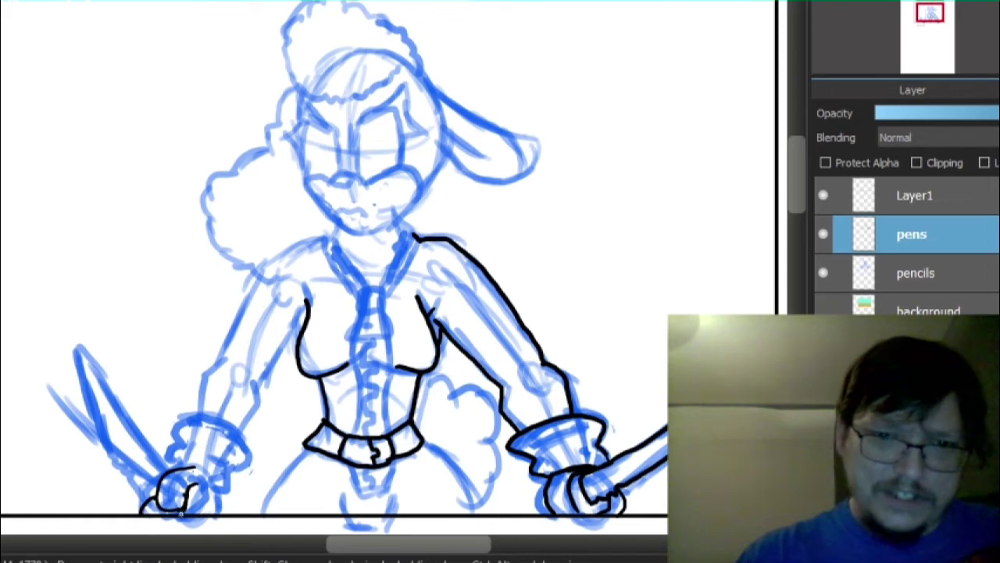
pyautogui.moveTo(186, 501)
pyautogui.mouseDown()
pyautogui.moveTo(199, 515)
pyautogui.moveTo(200, 494)
pyautogui.moveTo(218, 508)
pyautogui.mouseUp()
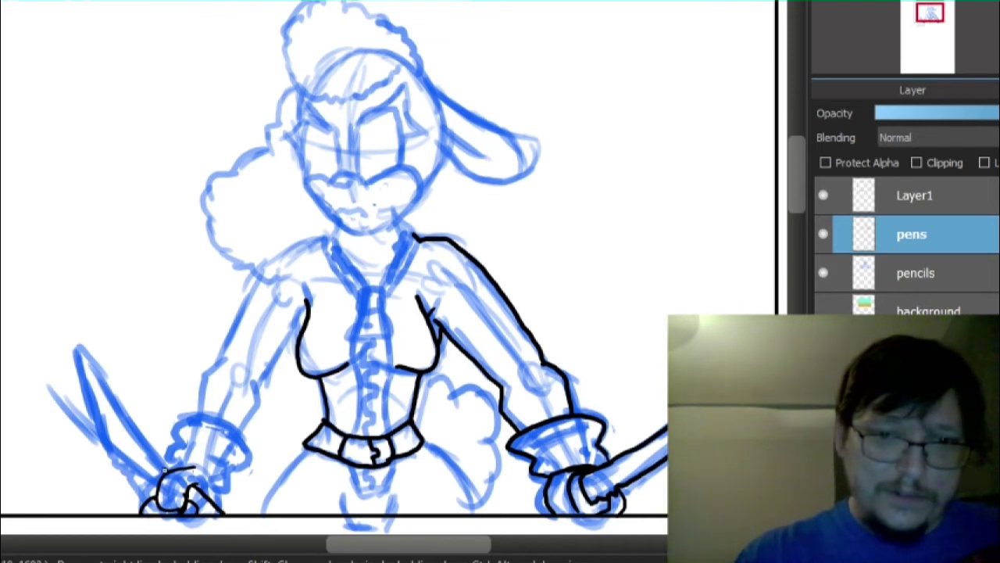
pyautogui.moveTo(158, 461); pyautogui.dragTo(147, 469)
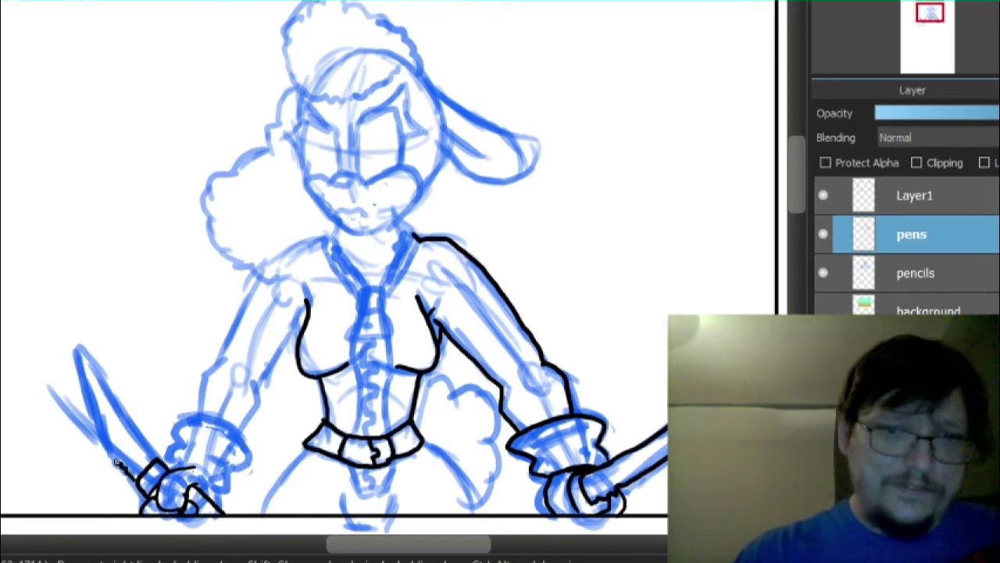
pyautogui.moveTo(116, 461)
pyautogui.mouseDown()
pyautogui.moveTo(89, 411)
pyautogui.moveTo(84, 358)
pyautogui.moveTo(156, 458)
pyautogui.mouseUp()
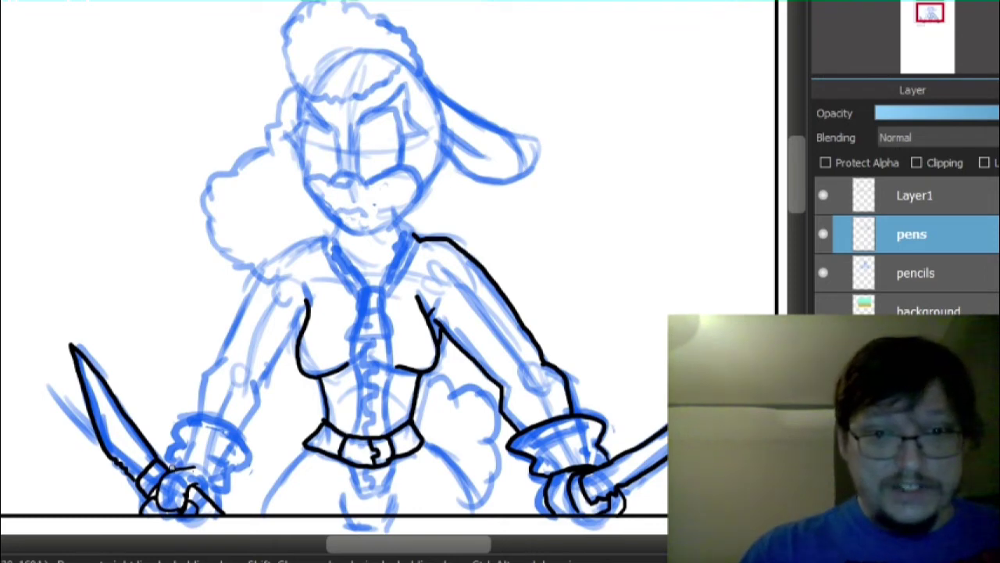
# - Ink the flared cuff above the knife-holding fist and the outer arm line running up over the shoulder to the collar
pyautogui.moveTo(177, 462)
pyautogui.mouseDown()
pyautogui.moveTo(175, 431)
pyautogui.moveTo(193, 411)
pyautogui.moveTo(232, 421)
pyautogui.moveTo(249, 450)
pyautogui.mouseUp()
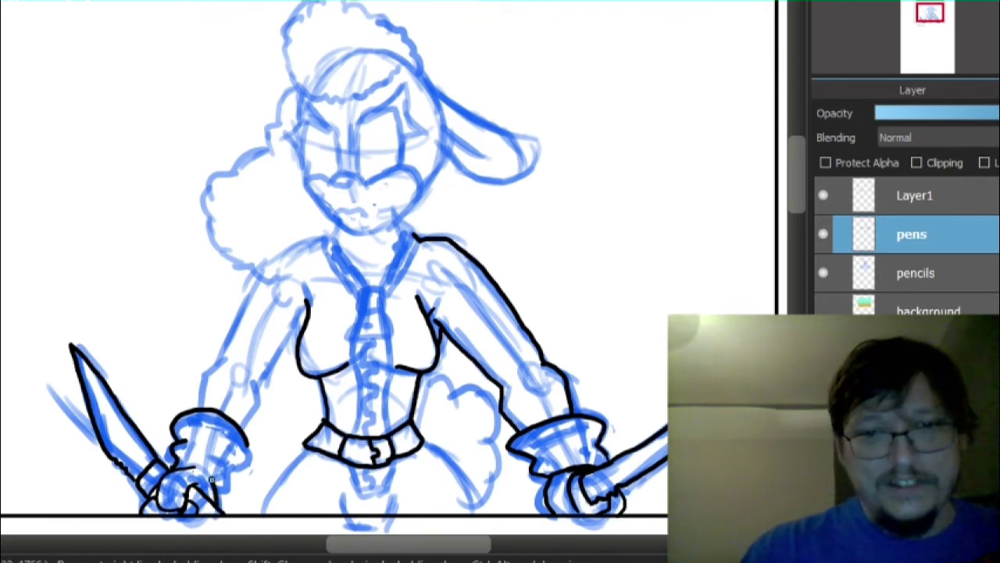
pyautogui.moveTo(227, 462); pyautogui.dragTo(244, 452)
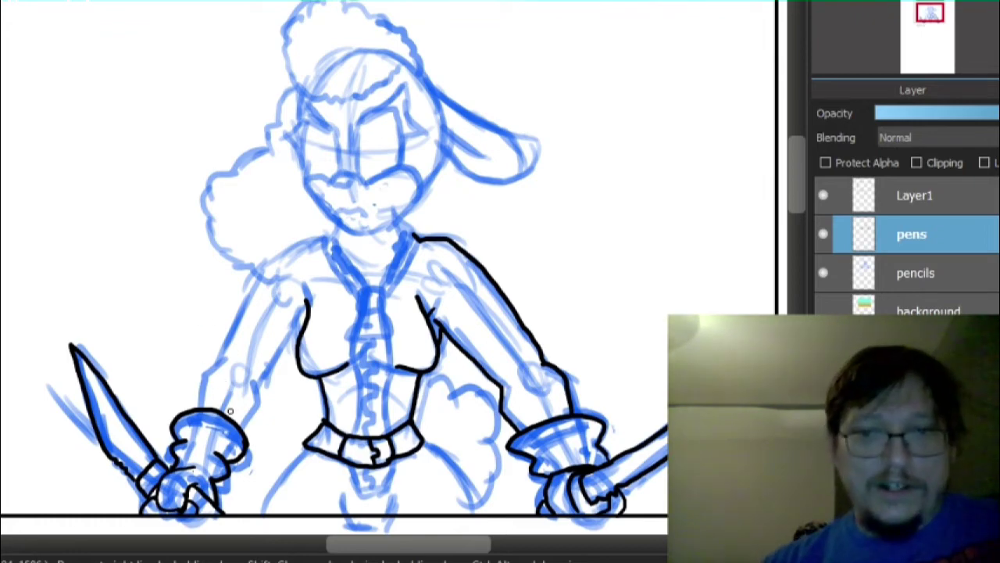
pyautogui.moveTo(198, 408)
pyautogui.mouseDown()
pyautogui.moveTo(204, 368)
pyautogui.moveTo(225, 356)
pyautogui.moveTo(214, 360)
pyautogui.moveTo(248, 283)
pyautogui.moveTo(332, 241)
pyautogui.mouseUp()
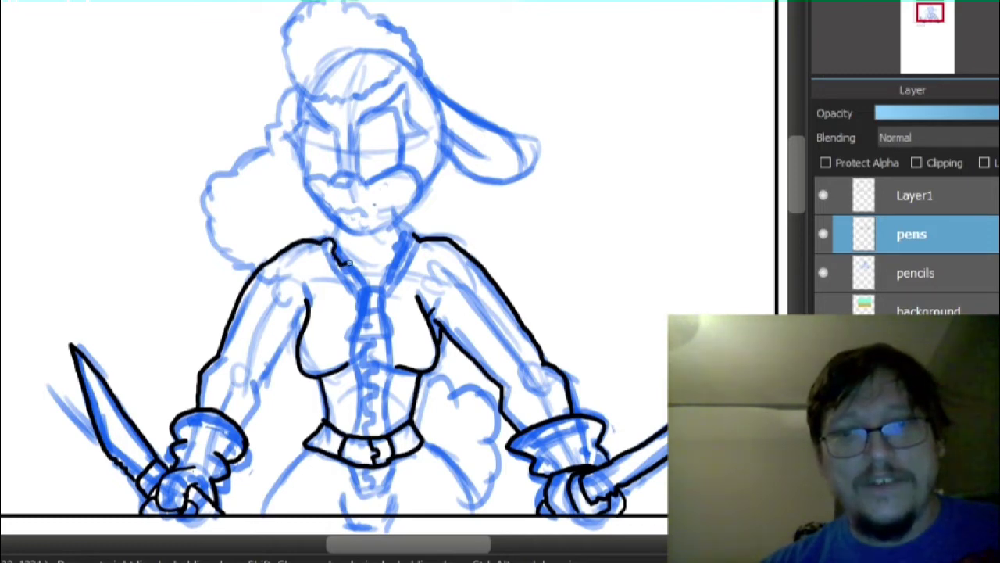
# - Ink the toothed zipper edges of the open neckline, together with the zipper slider and its hanging pull tab
pyautogui.moveTo(356, 278); pyautogui.dragTo(358, 286)
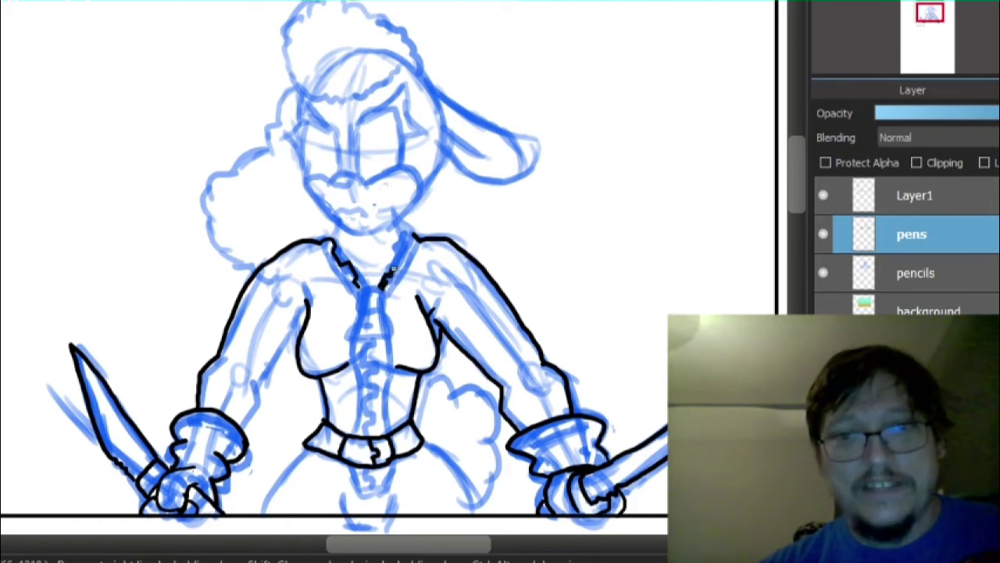
pyautogui.moveTo(394, 268); pyautogui.dragTo(406, 242)
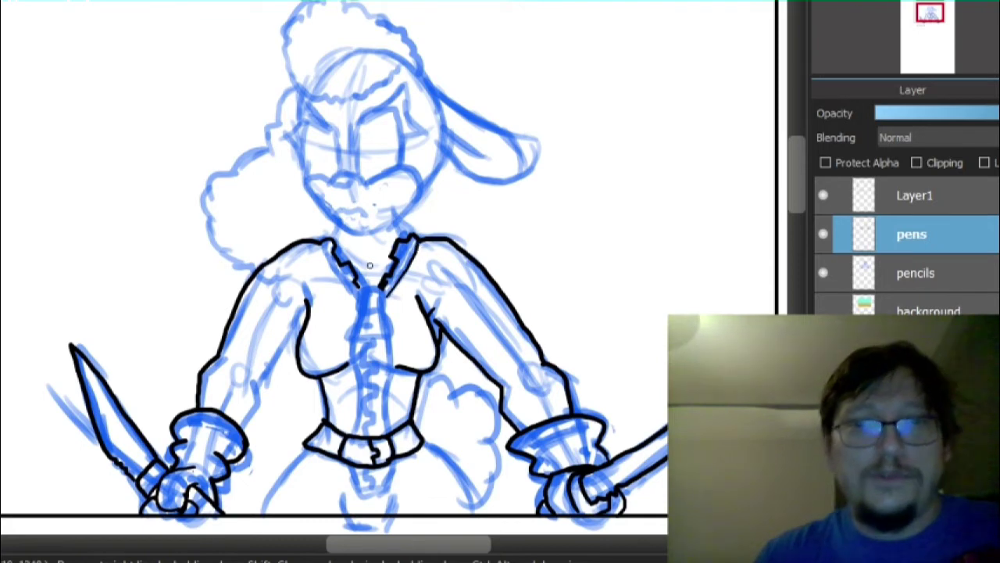
pyautogui.moveTo(351, 291); pyautogui.dragTo(322, 249)
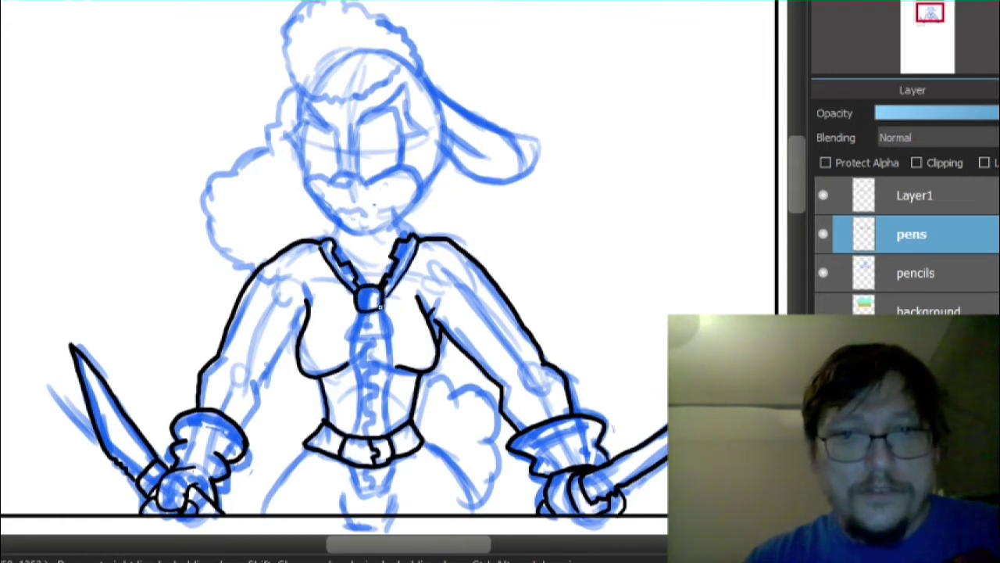
pyautogui.moveTo(374, 303); pyautogui.dragTo(372, 289)
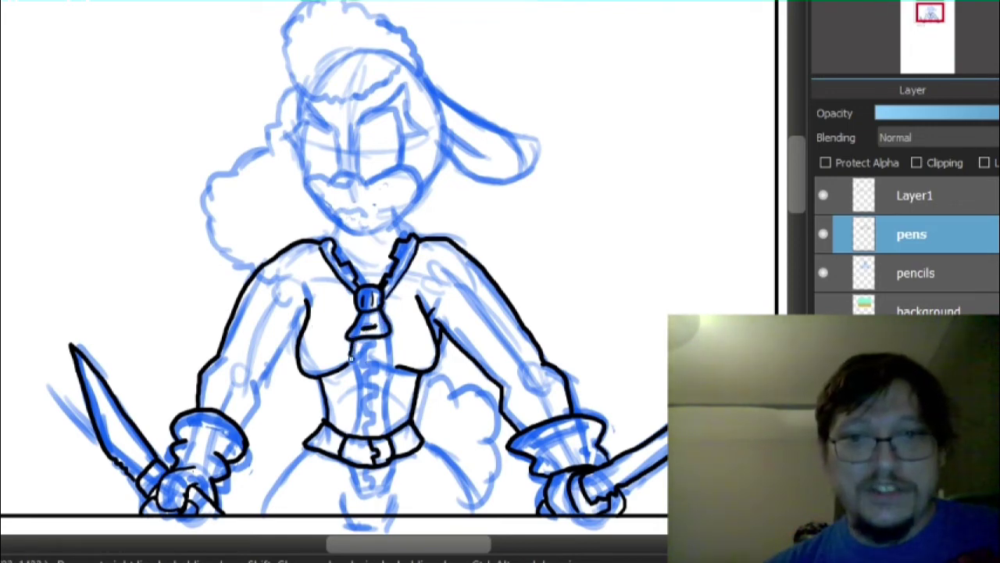
# - Ink the closed zipper strip down the torso with its zigzag teeth and the rounded zipper end below the belt buckle
pyautogui.moveTo(356, 376)
pyautogui.mouseDown()
pyautogui.moveTo(349, 433)
pyautogui.moveTo(385, 425)
pyautogui.moveTo(385, 388)
pyautogui.mouseUp()
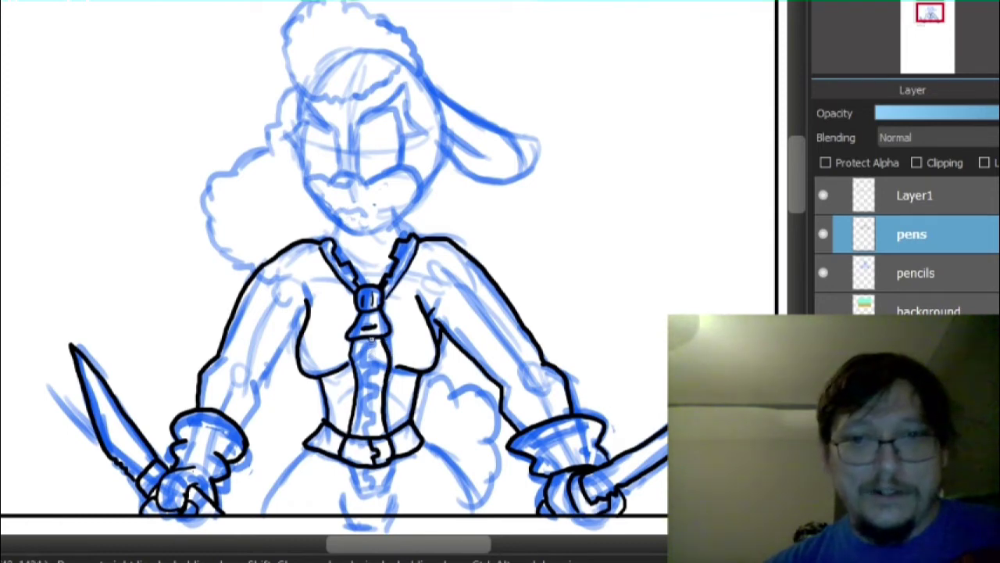
pyautogui.moveTo(369, 346); pyautogui.dragTo(363, 368)
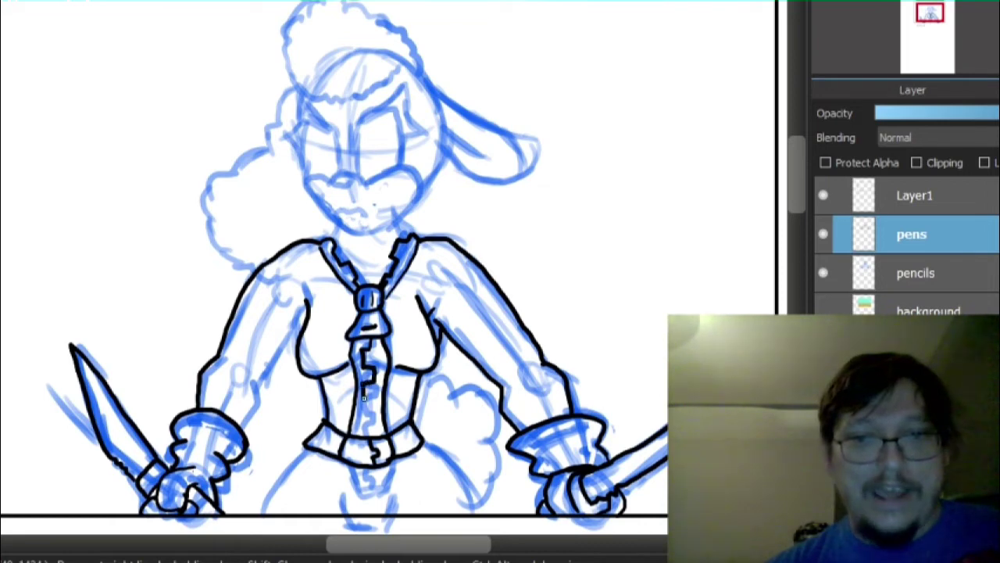
pyautogui.moveTo(364, 399); pyautogui.dragTo(372, 421)
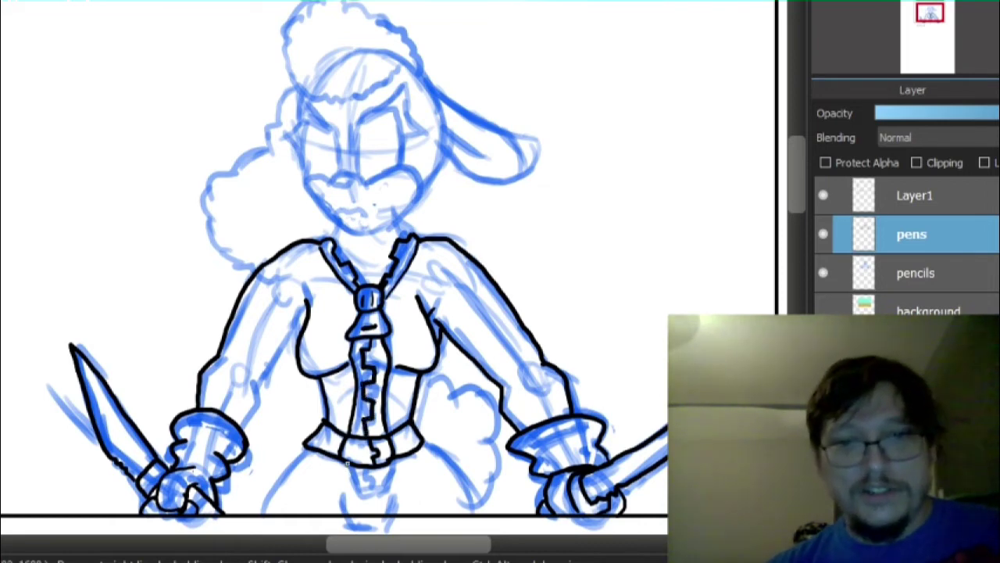
pyautogui.moveTo(348, 463)
pyautogui.mouseDown()
pyautogui.moveTo(375, 495)
pyautogui.moveTo(387, 466)
pyautogui.mouseUp()
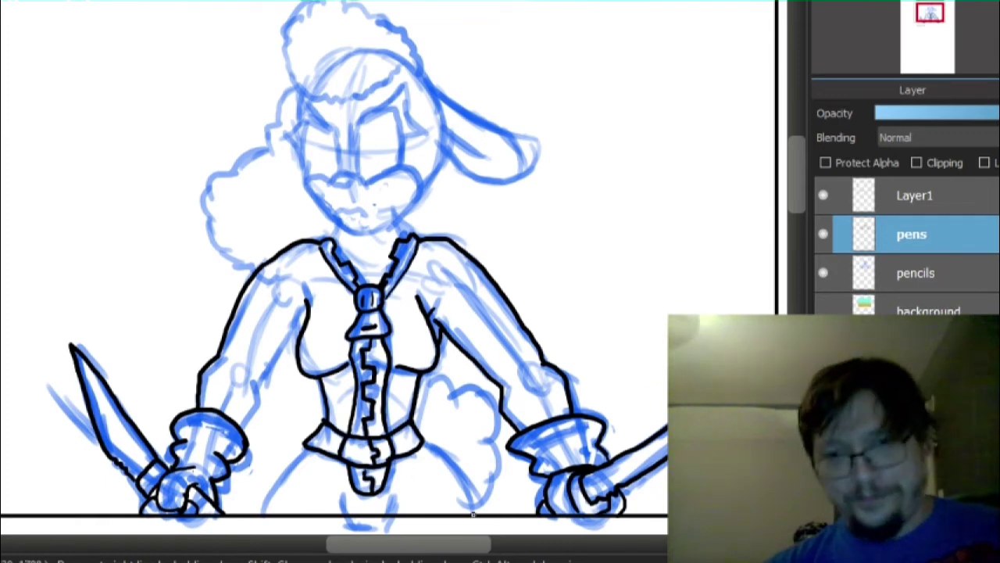
# - Ink both outer hip curves from the belt to the panel border, plus the short inner-thigh lines and creases
pyautogui.moveTo(482, 512)
pyautogui.mouseDown()
pyautogui.moveTo(466, 473)
pyautogui.moveTo(422, 444)
pyautogui.mouseUp()
pyautogui.moveTo(262, 514)
pyautogui.mouseDown()
pyautogui.moveTo(273, 473)
pyautogui.moveTo(305, 446)
pyautogui.mouseUp()
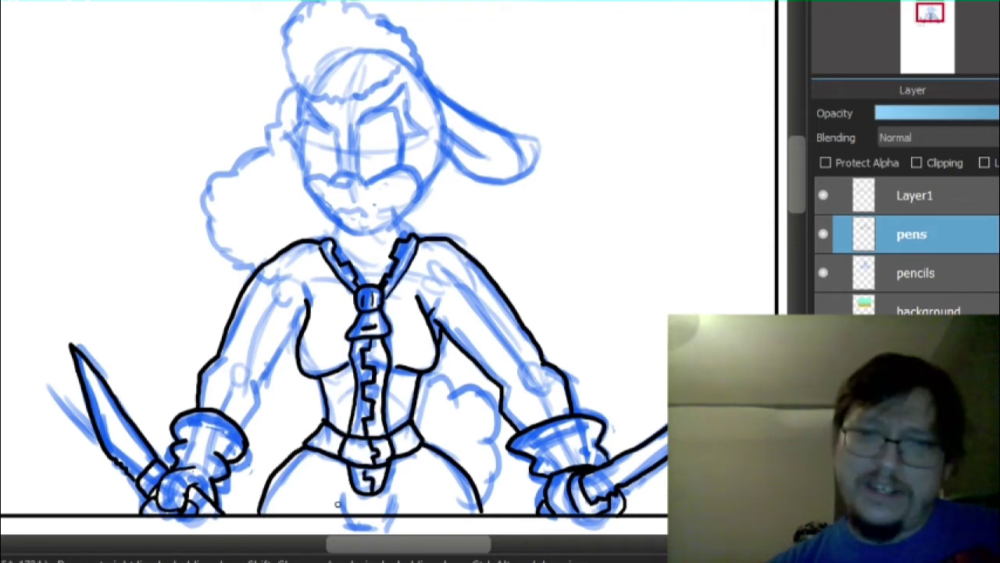
pyautogui.moveTo(341, 513); pyautogui.dragTo(335, 478)
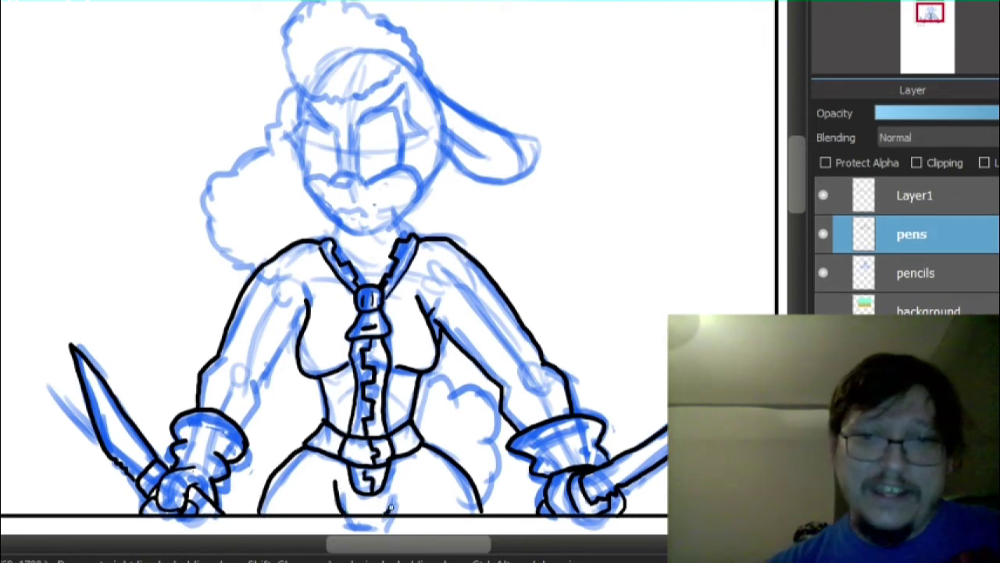
pyautogui.moveTo(395, 509); pyautogui.dragTo(401, 484)
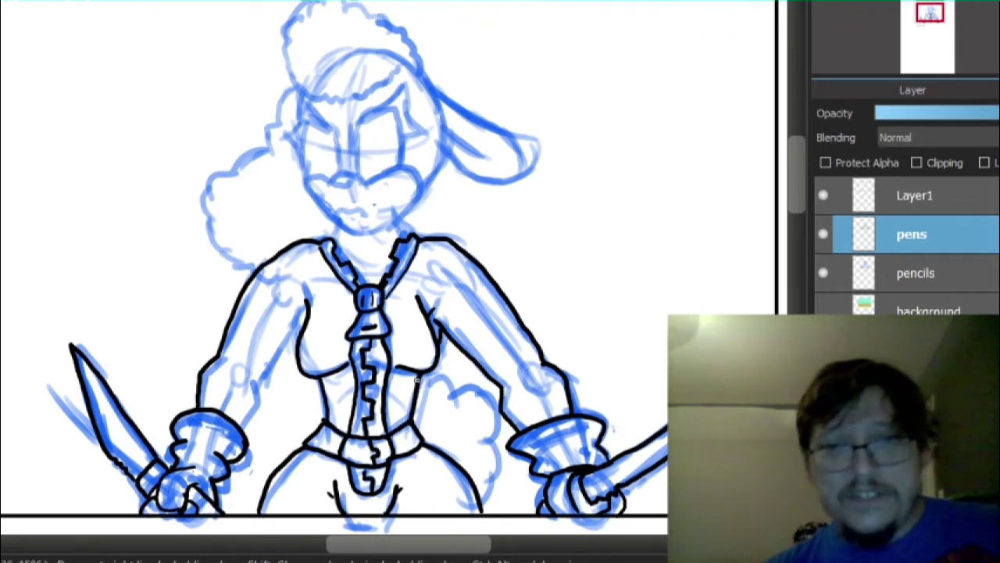
# - Ink the scalloped outlines of the fluffy tail, the fluffy side ear and the curly hair puff on top of the head
pyautogui.moveTo(417, 379)
pyautogui.mouseDown()
pyautogui.moveTo(443, 376)
pyautogui.moveTo(456, 404)
pyautogui.moveTo(472, 397)
pyautogui.moveTo(488, 418)
pyautogui.moveTo(481, 446)
pyautogui.moveTo(498, 465)
pyautogui.moveTo(483, 478)
pyautogui.moveTo(479, 508)
pyautogui.mouseUp()
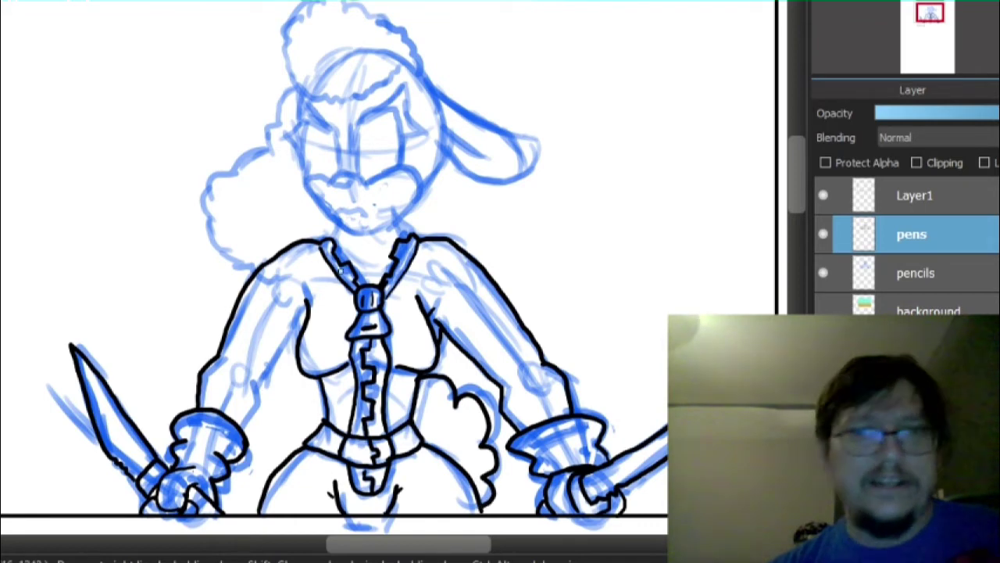
pyautogui.moveTo(254, 273)
pyautogui.mouseDown()
pyautogui.moveTo(198, 230)
pyautogui.moveTo(208, 213)
pyautogui.moveTo(195, 181)
pyautogui.moveTo(232, 175)
pyautogui.moveTo(218, 164)
pyautogui.moveTo(223, 137)
pyautogui.moveTo(259, 153)
pyautogui.moveTo(255, 115)
pyautogui.moveTo(277, 121)
pyautogui.moveTo(282, 91)
pyautogui.moveTo(311, 92)
pyautogui.moveTo(290, 85)
pyautogui.moveTo(278, 45)
pyautogui.moveTo(290, 3)
pyautogui.moveTo(347, 2)
pyautogui.moveTo(424, 69)
pyautogui.mouseUp()
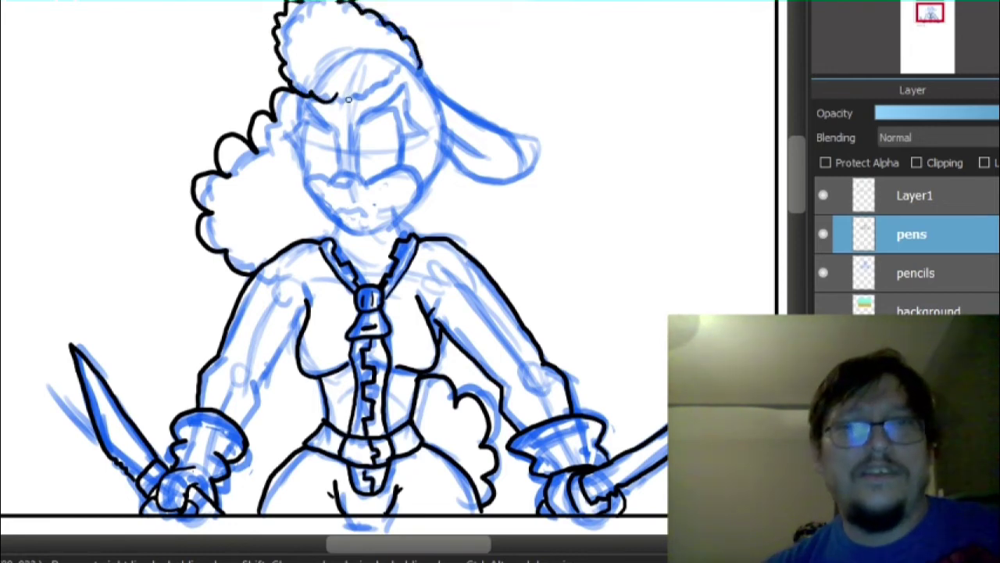
pyautogui.moveTo(337, 95); pyautogui.dragTo(402, 68)
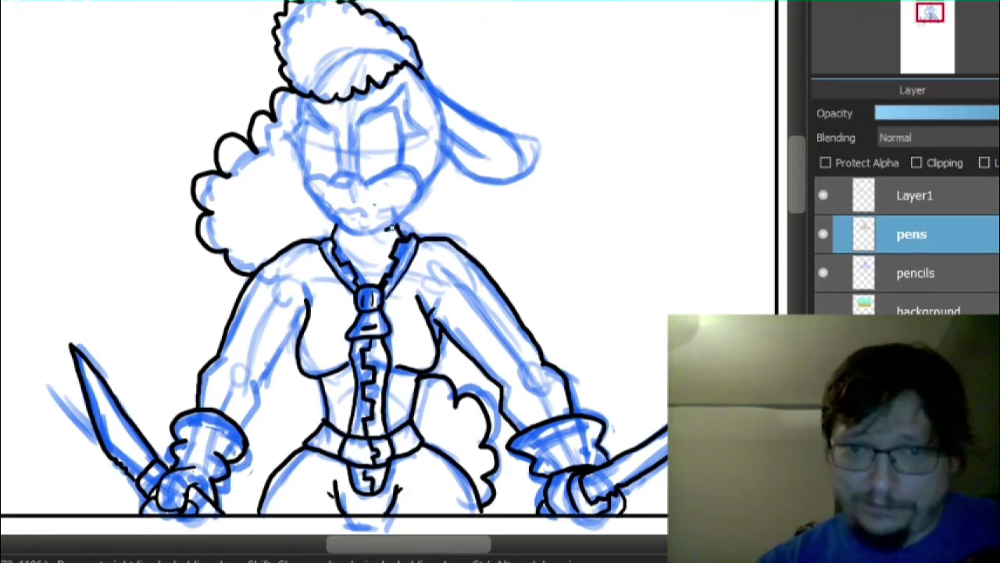
# - Ink the muzzle, nose, mouth, angry lashed eyes and side of the head, and outline the drooping ear
pyautogui.moveTo(391, 228)
pyautogui.mouseDown()
pyautogui.moveTo(422, 196)
pyautogui.moveTo(402, 166)
pyautogui.mouseUp()
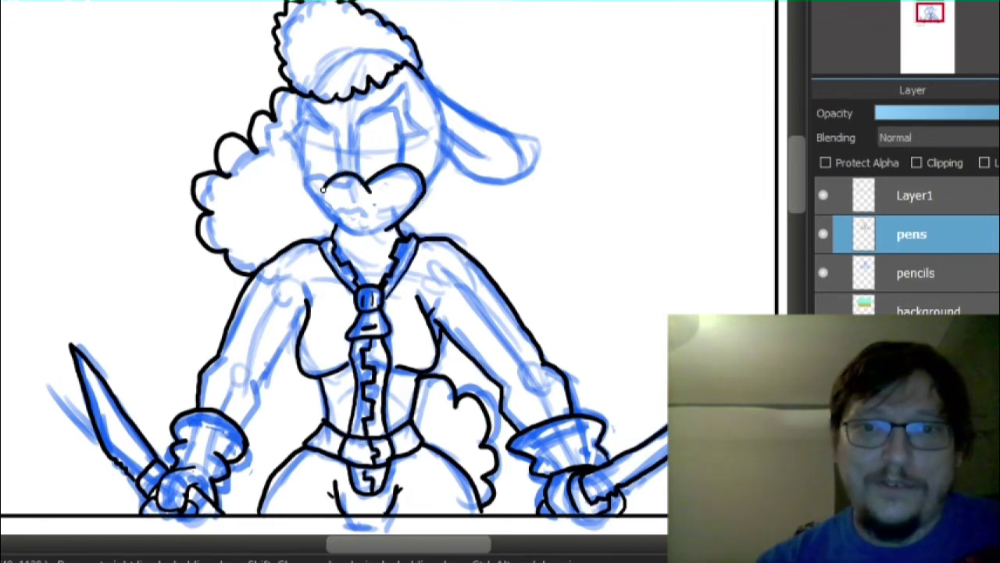
pyautogui.moveTo(329, 182); pyautogui.dragTo(351, 182)
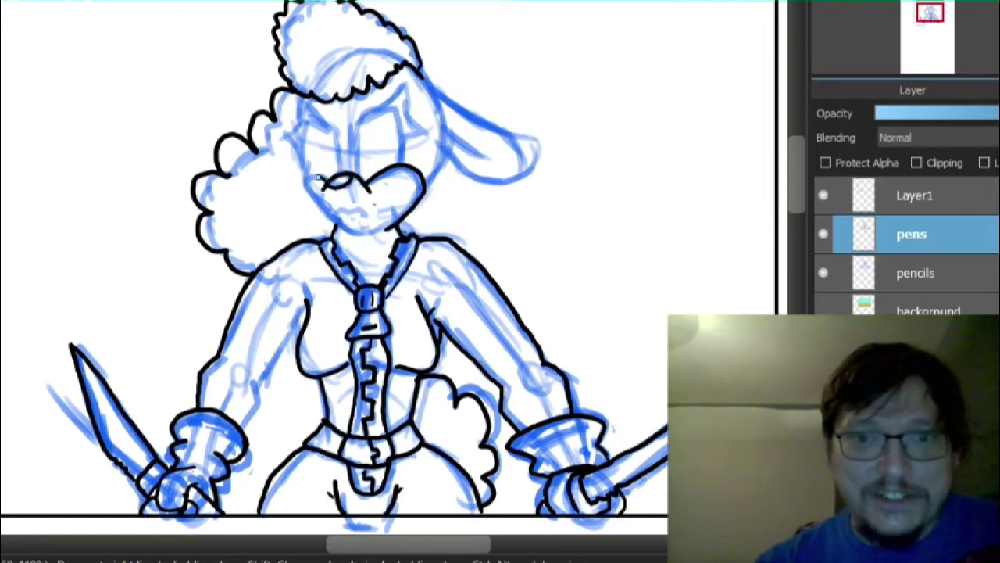
pyautogui.moveTo(303, 178)
pyautogui.mouseDown()
pyautogui.moveTo(320, 211)
pyautogui.moveTo(375, 232)
pyautogui.moveTo(392, 223)
pyautogui.mouseUp()
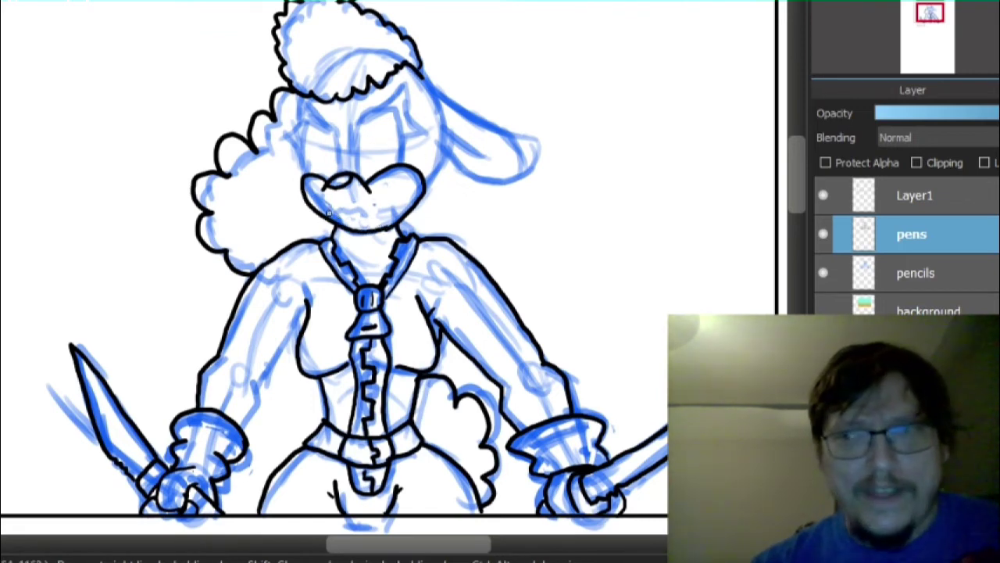
pyautogui.moveTo(328, 211)
pyautogui.mouseDown()
pyautogui.moveTo(356, 206)
pyautogui.moveTo(357, 122)
pyautogui.moveTo(388, 97)
pyautogui.moveTo(406, 100)
pyautogui.moveTo(406, 113)
pyautogui.moveTo(425, 124)
pyautogui.moveTo(401, 145)
pyautogui.moveTo(399, 123)
pyautogui.mouseUp()
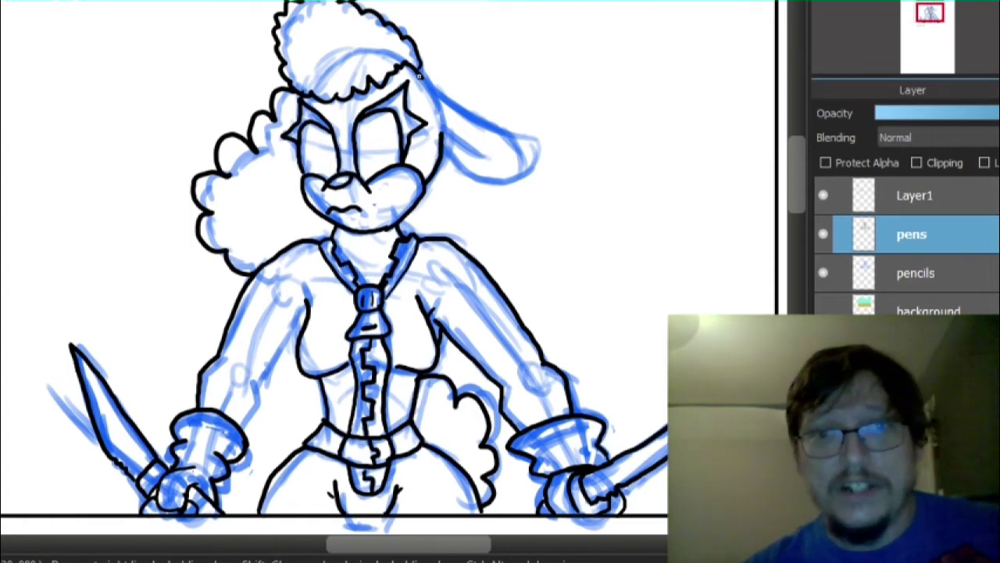
pyautogui.moveTo(432, 88)
pyautogui.mouseDown()
pyautogui.moveTo(516, 136)
pyautogui.moveTo(527, 160)
pyautogui.moveTo(511, 184)
pyautogui.moveTo(493, 183)
pyautogui.moveTo(440, 138)
pyautogui.mouseUp()
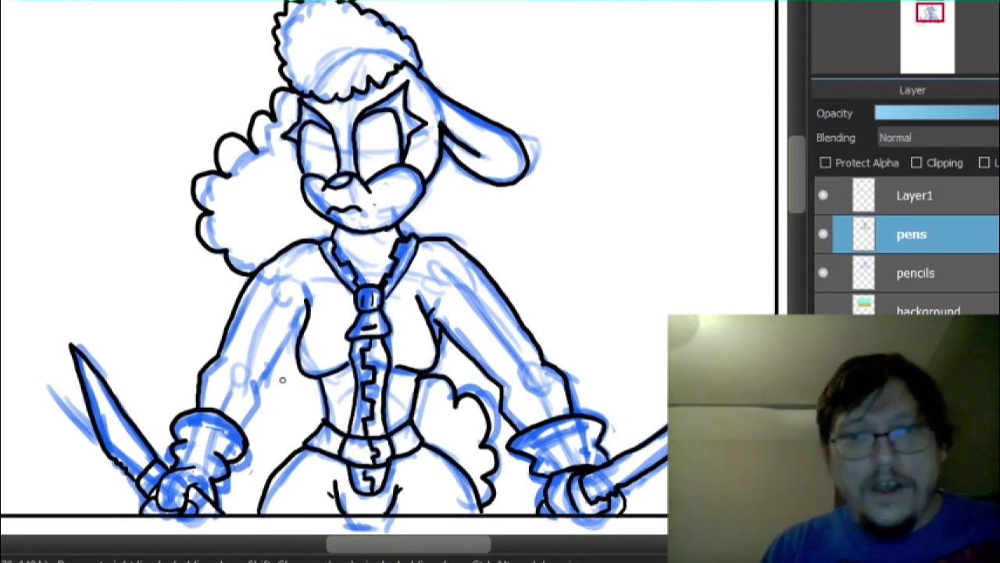
# - Ink the inner edge of the arm beside the chest down to the glove cuff, and hide the pencils layer
pyautogui.moveTo(244, 423)
pyautogui.mouseDown()
pyautogui.moveTo(255, 375)
pyautogui.moveTo(281, 350)
pyautogui.moveTo(296, 311)
pyautogui.moveTo(298, 322)
pyautogui.mouseUp()
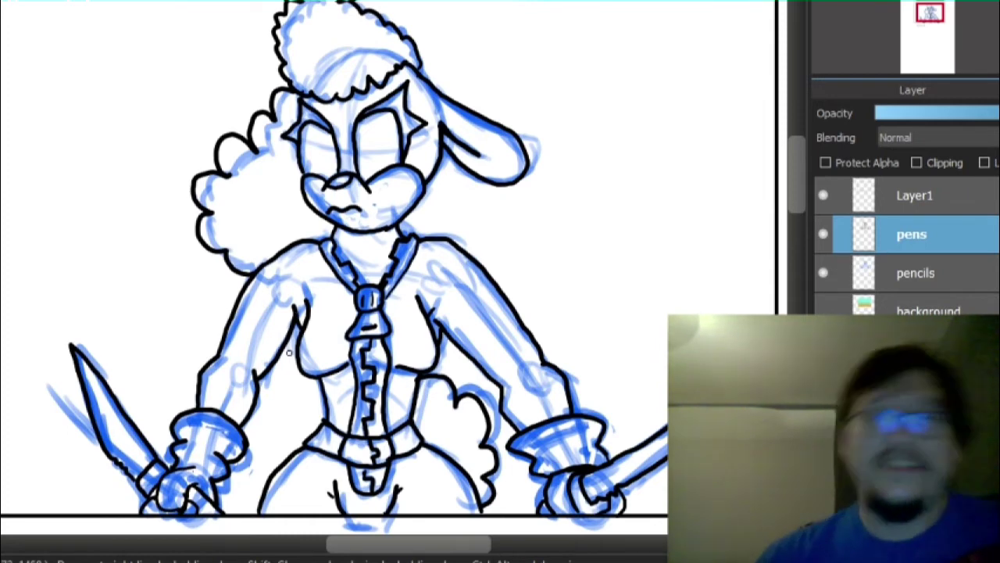
pyautogui.scroll(-2, 289, 353)
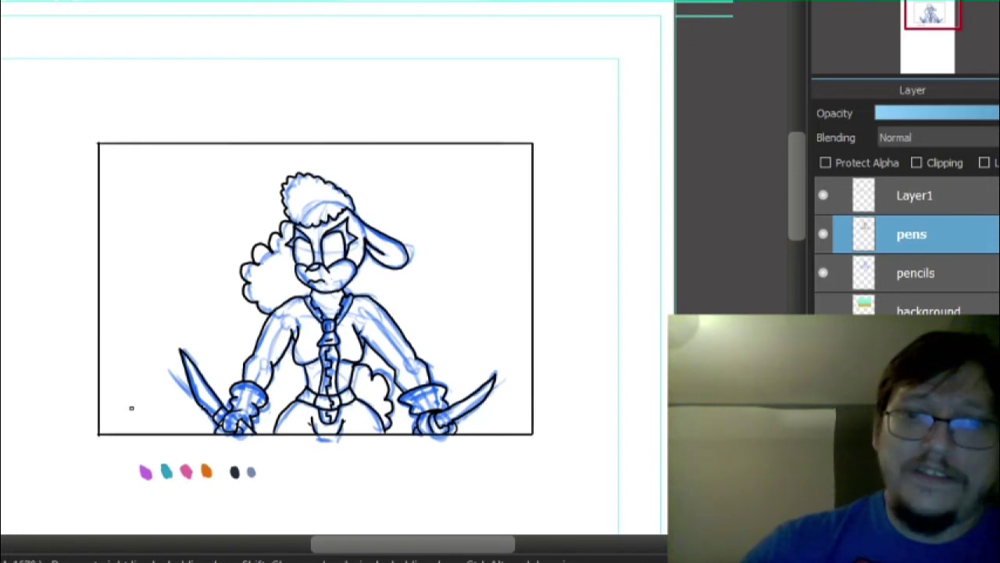
pyautogui.scroll(2, 328, 462)
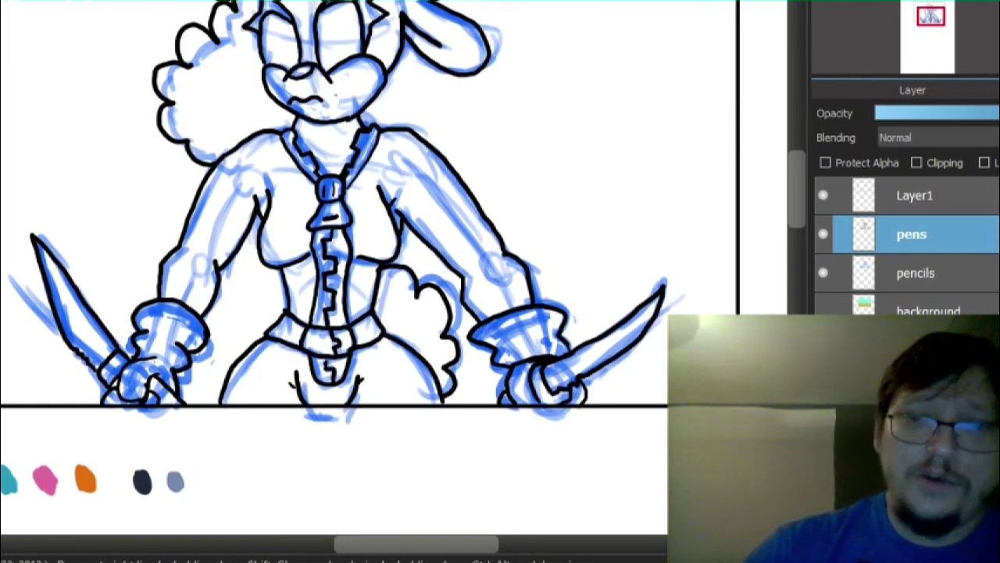
pyautogui.moveTo(353, 515); pyautogui.dragTo(454, 516)
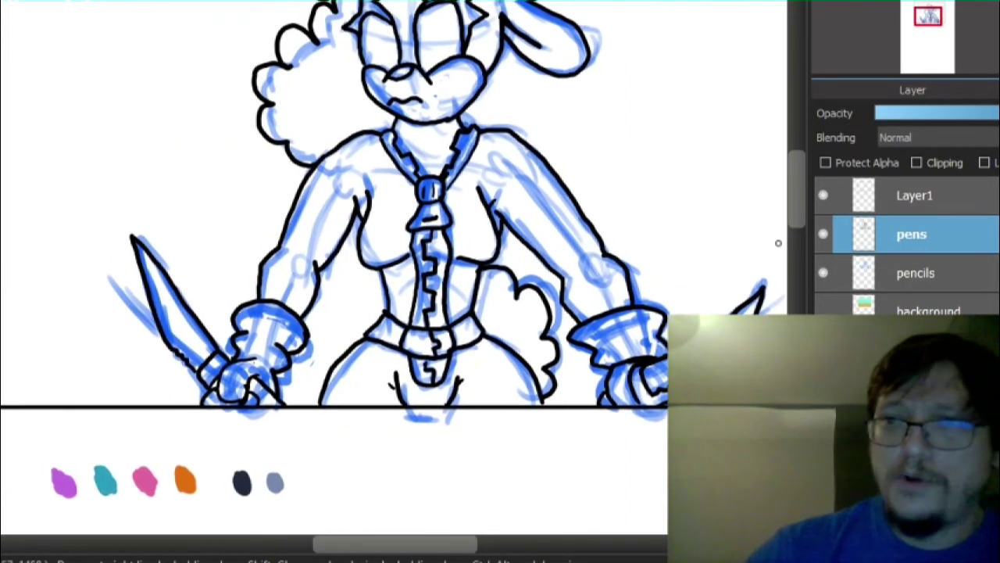
pyautogui.click(822, 273)
pyautogui.scroll(-3, 500, 323)
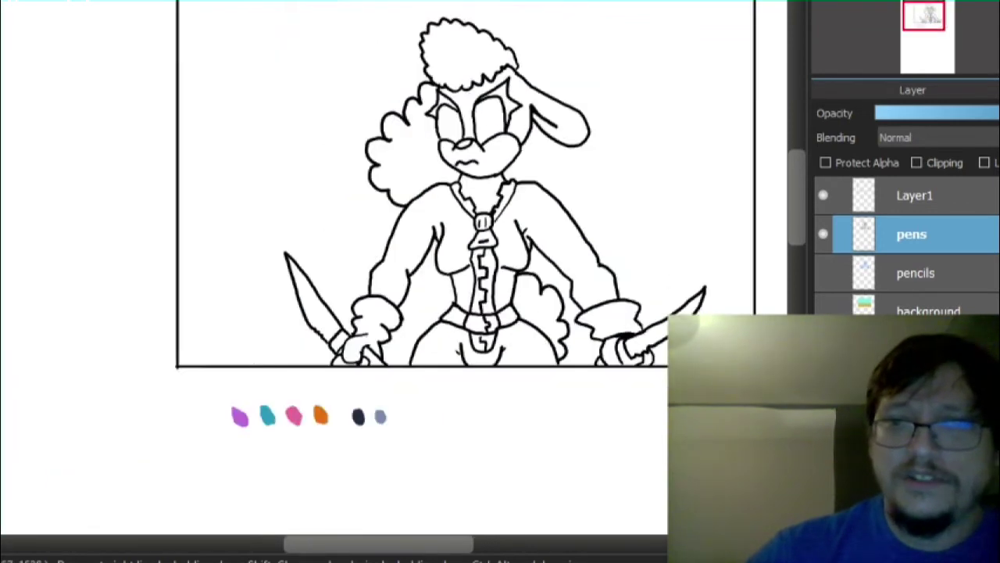
# - Close the head outline between the ear and the hair puff, and fill the face around the eyes with black
pyautogui.scroll(2, 587, 385)
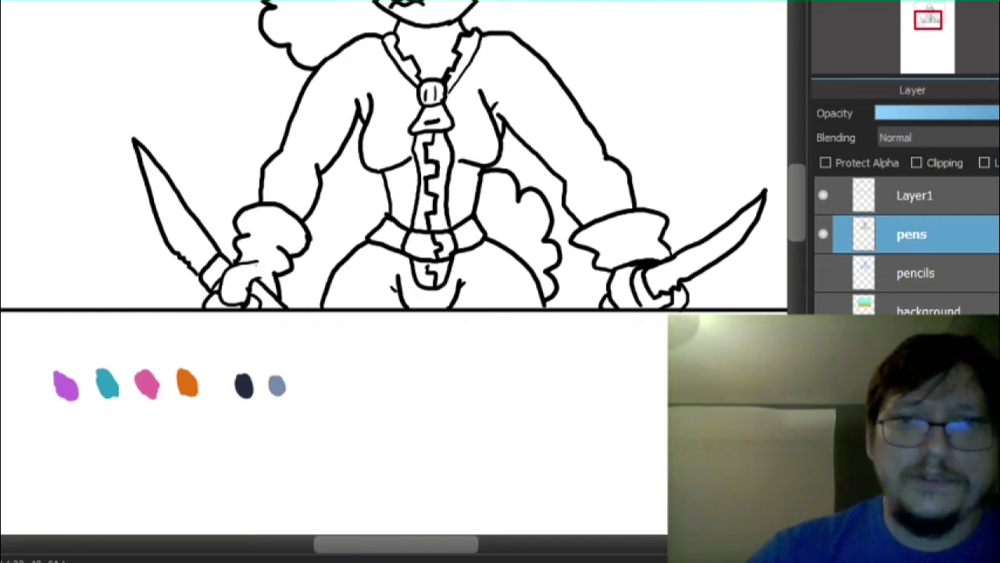
pyautogui.scroll(5, 391, 257)
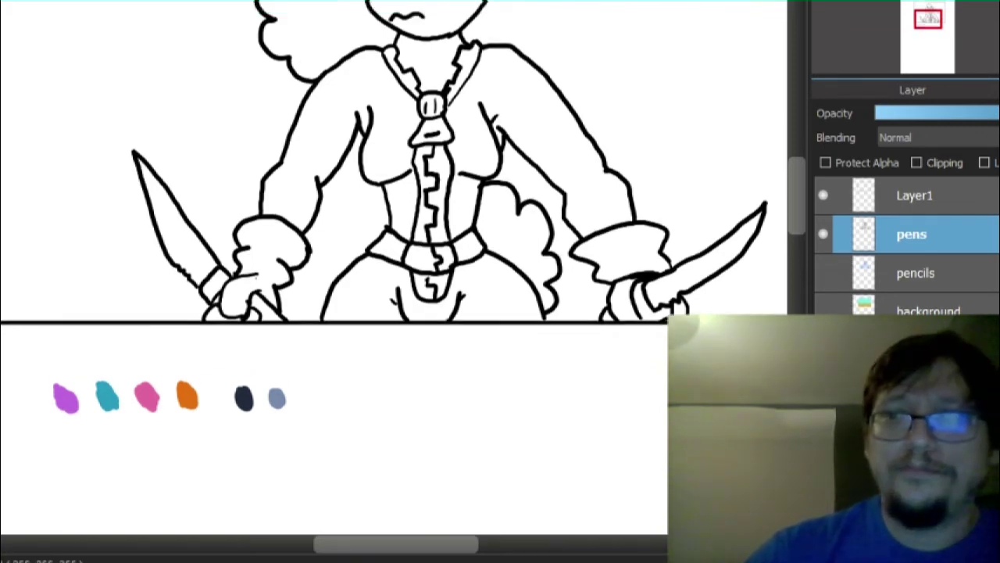
pyautogui.scroll(4, 419, 114)
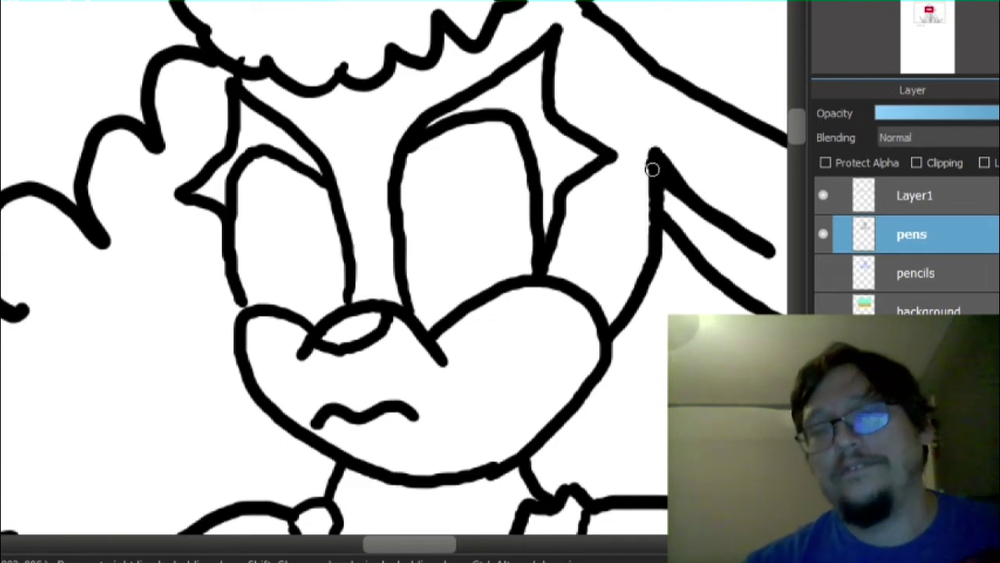
pyautogui.moveTo(652, 167)
pyautogui.mouseDown()
pyautogui.moveTo(646, 81)
pyautogui.moveTo(629, 53)
pyautogui.moveTo(648, 77)
pyautogui.moveTo(569, 2)
pyautogui.mouseUp()
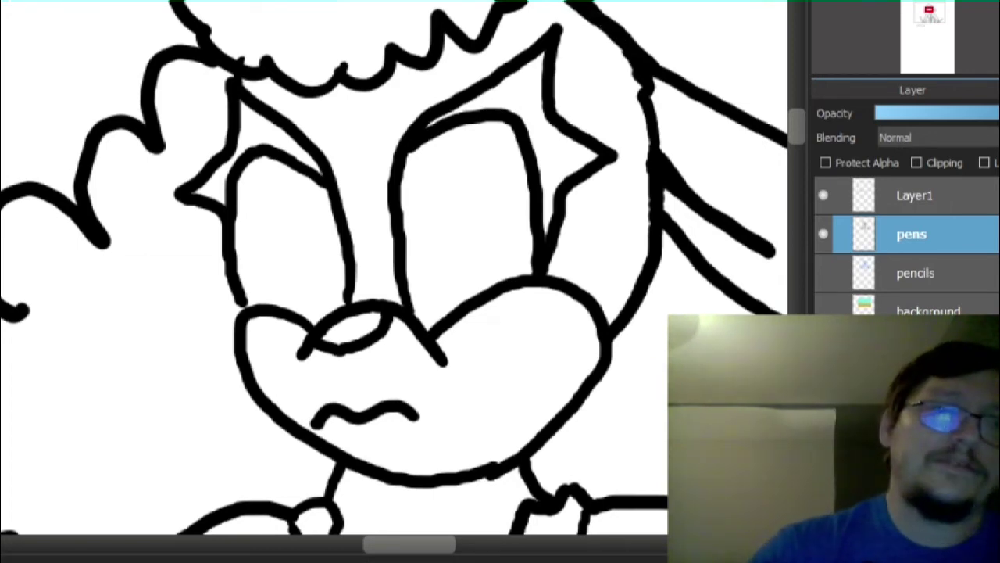
pyautogui.click(367, 125)
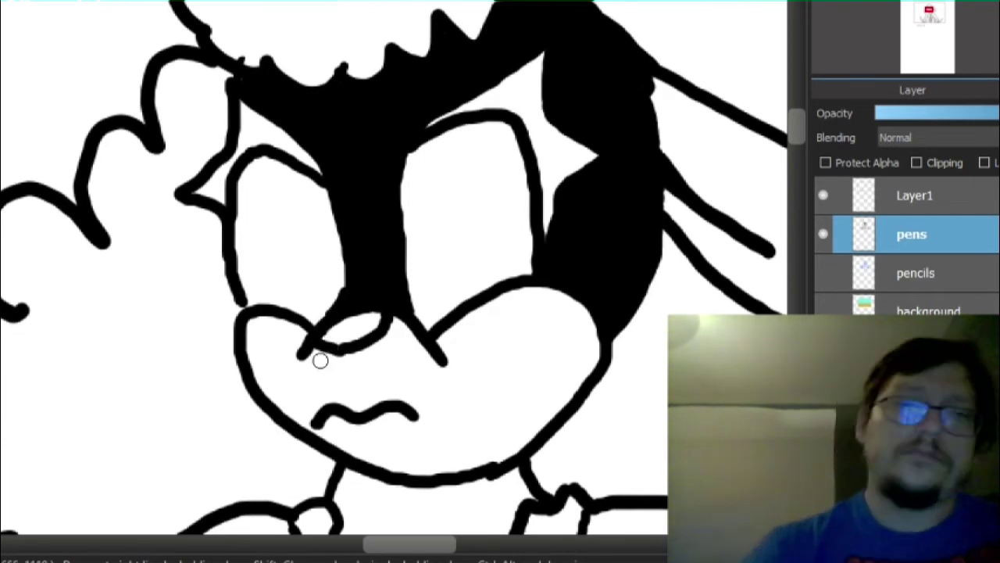
# - Fill the neck and open collar area between the zipper teeth with black
pyautogui.scroll(-4, 409, 369)
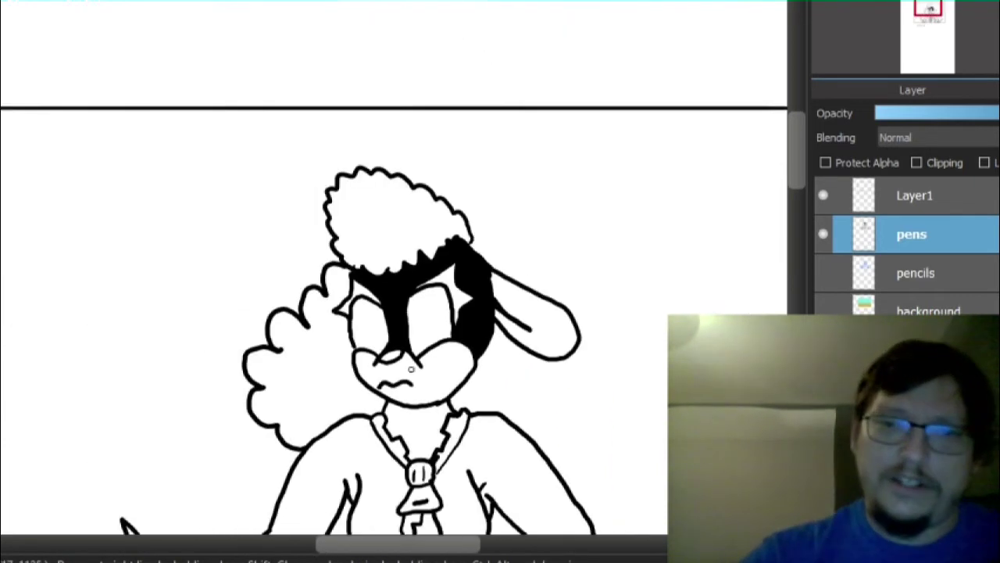
pyautogui.scroll(4, 418, 469)
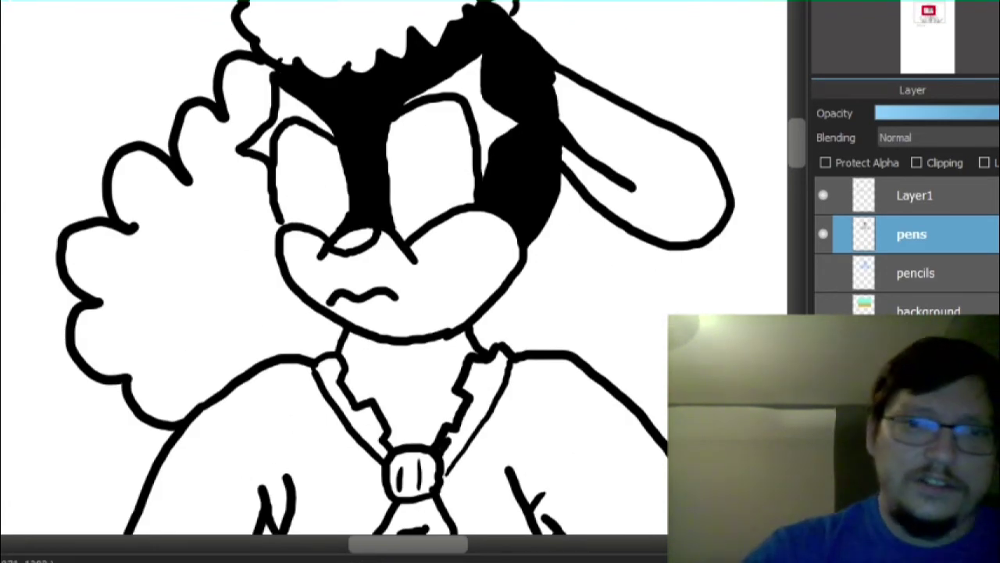
pyautogui.click(409, 389)
pyautogui.scroll(-6, 451, 461)
pyautogui.scroll(9, 463, 441)
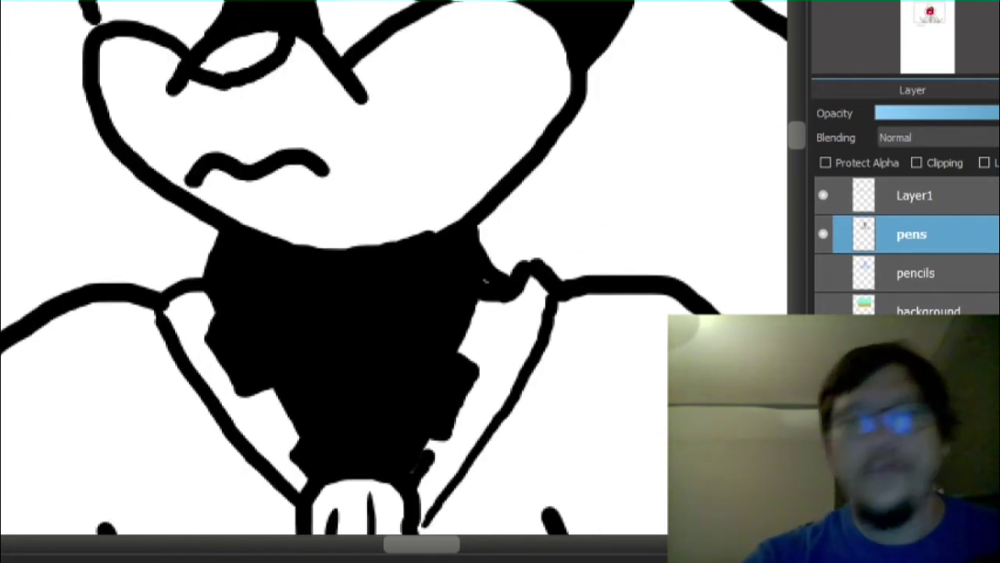
pyautogui.scroll(-2, 483, 279)
pyautogui.scroll(-2, 476, 286)
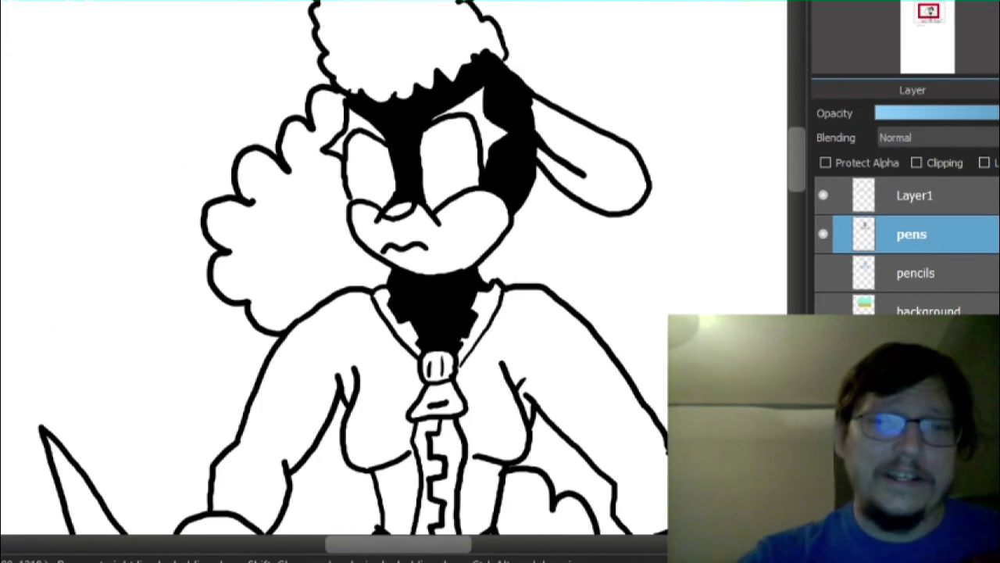
pyautogui.scroll(5, 514, 438)
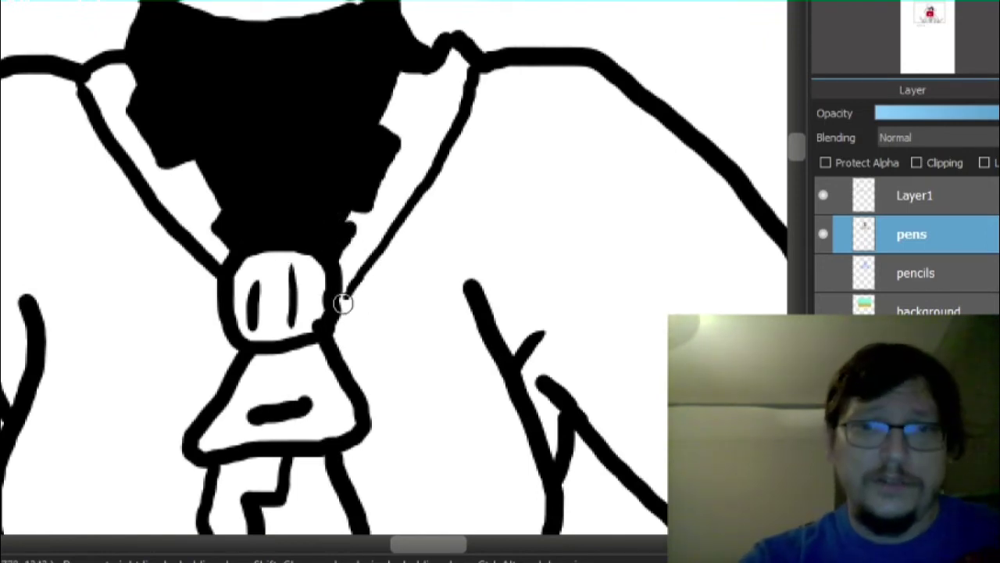
pyautogui.scroll(-5, 340, 303)
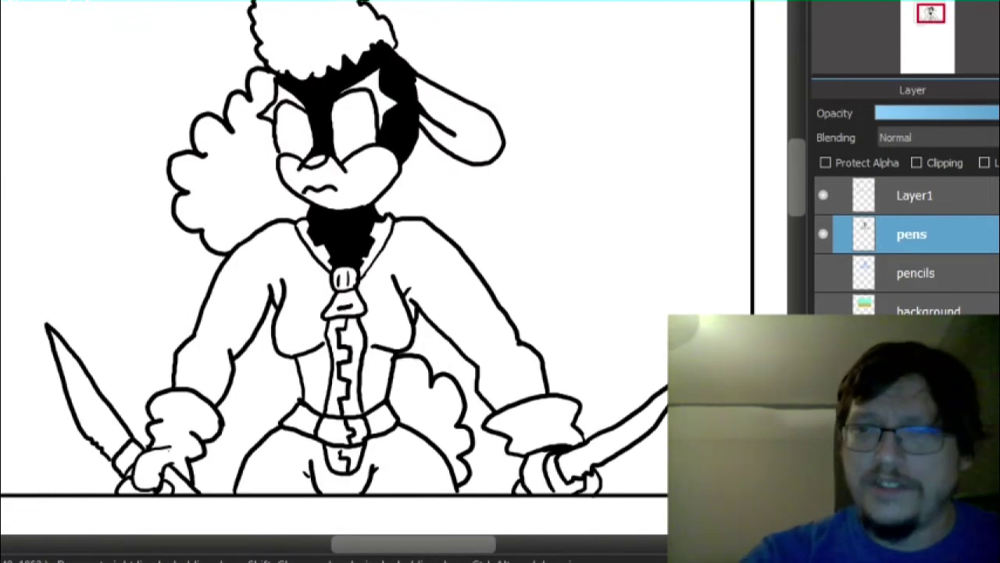
pyautogui.scroll(-3, 784, 178)
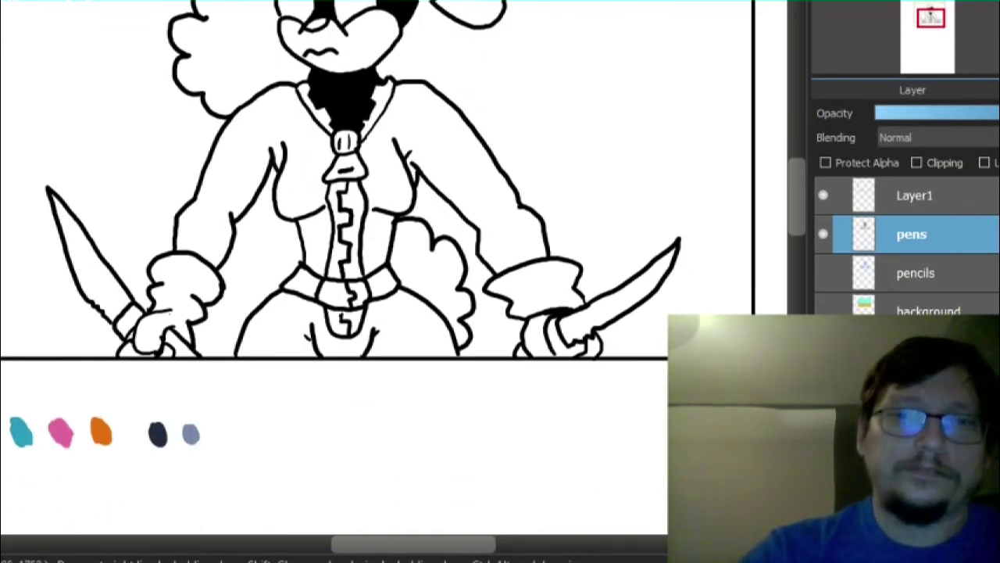
pyautogui.scroll(5, 560, 375)
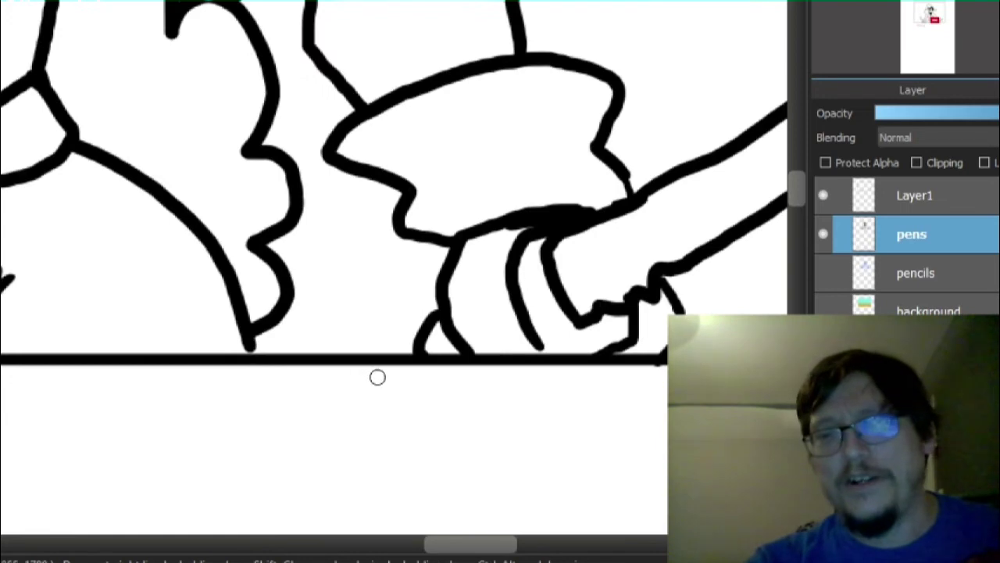
pyautogui.scroll(-5, 544, 346)
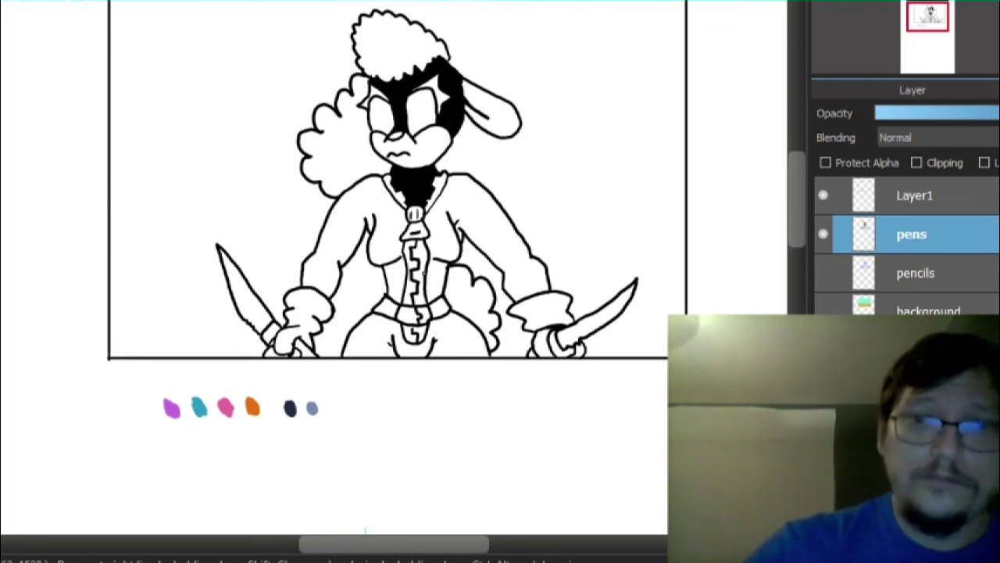
pyautogui.scroll(4, 423, 273)
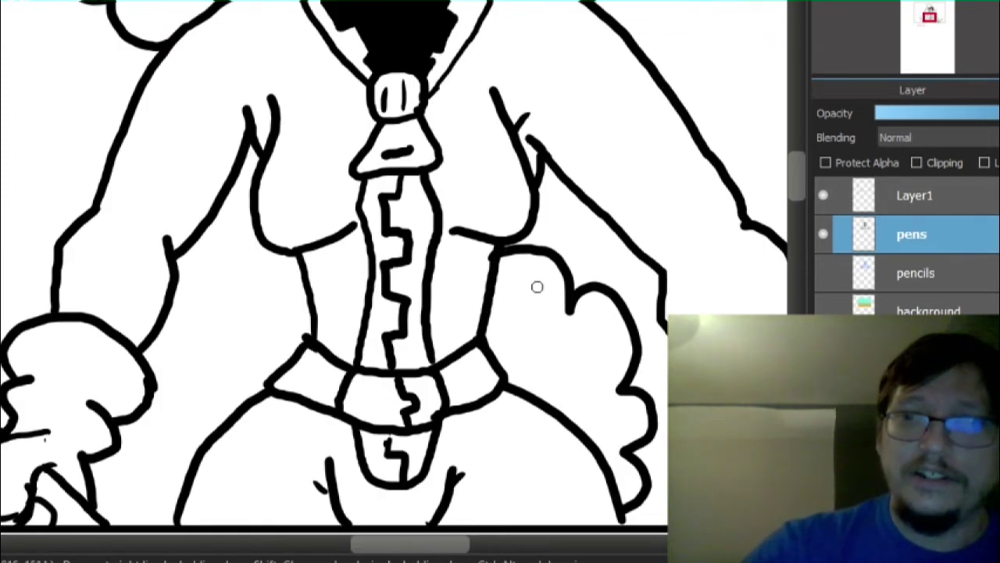
# - Add a new layer directly above the pencils layer and name it "shade"
pyautogui.moveTo(796, 173); pyautogui.dragTo(796, 213)
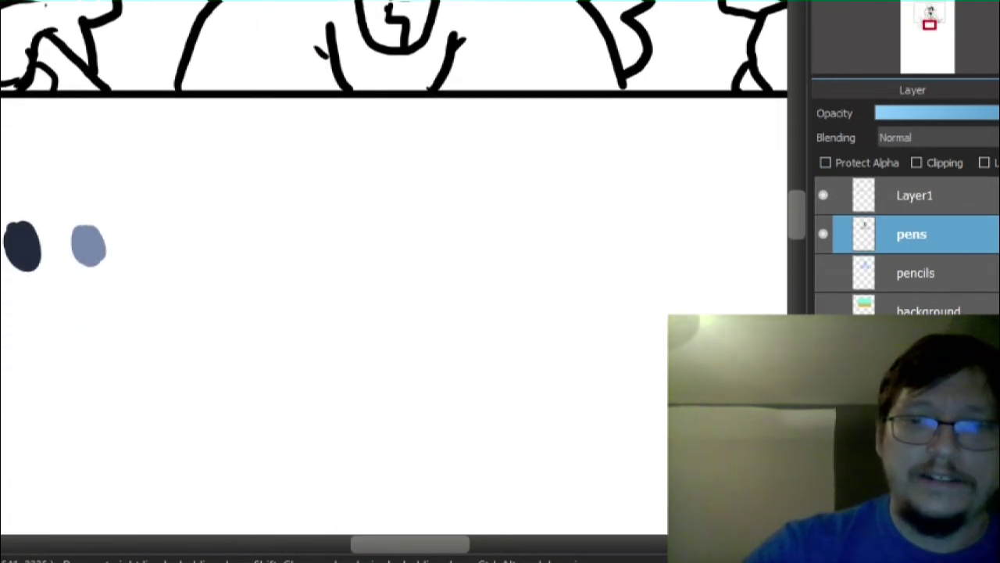
pyautogui.moveTo(203, 313); pyautogui.dragTo(586, 300)
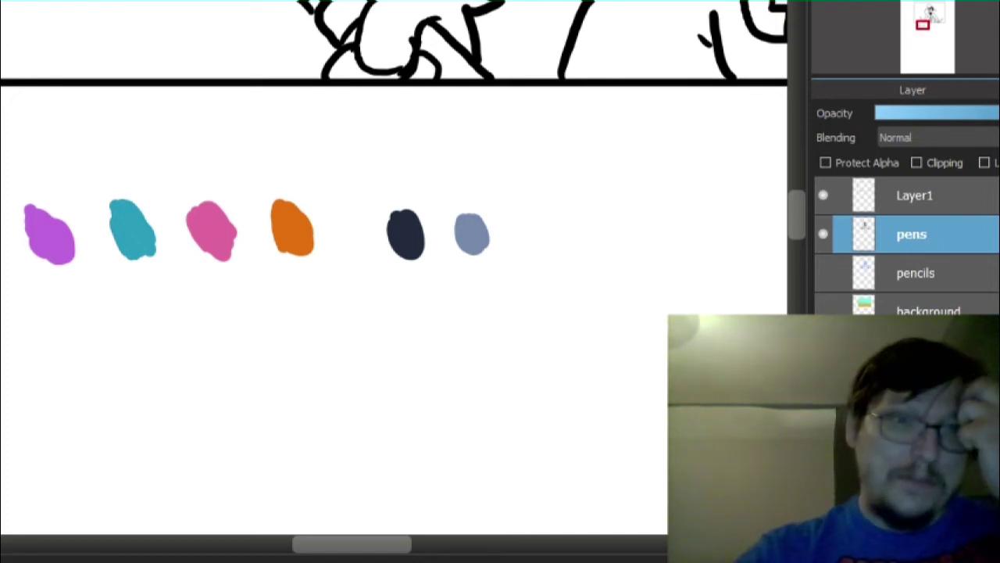
pyautogui.click(914, 273)
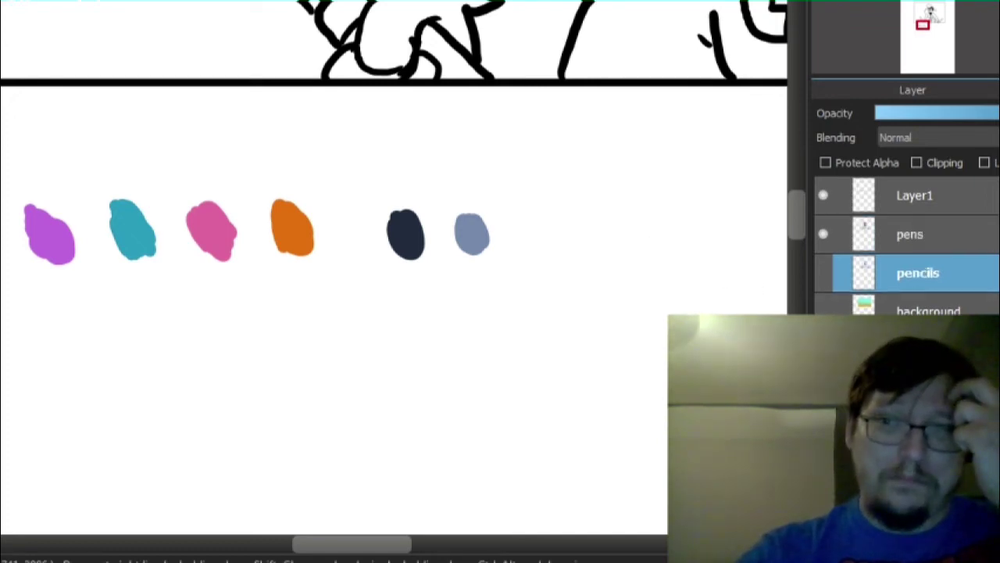
pyautogui.hotkey('ctrl', 'shift', 'n')
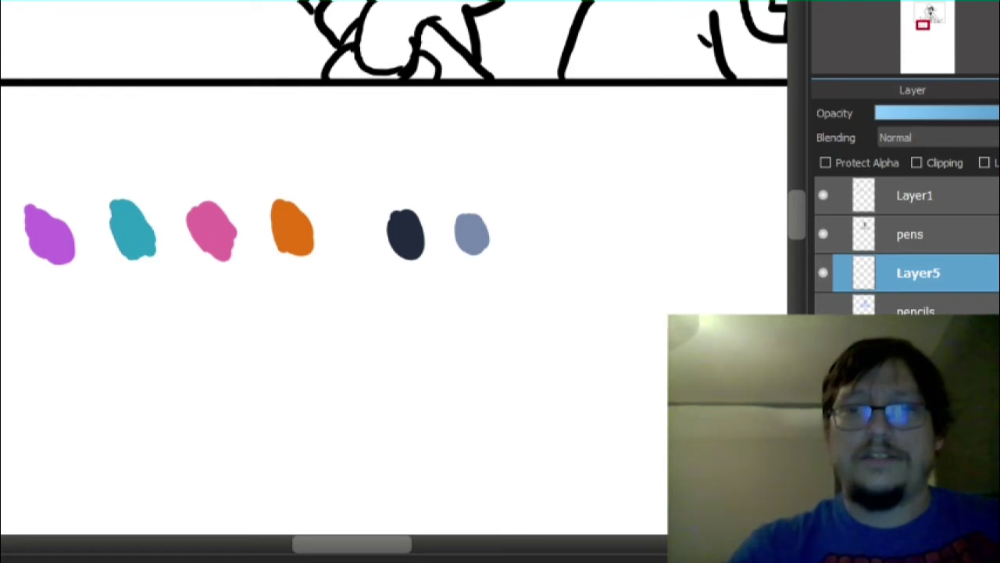
pyautogui.press('Return')
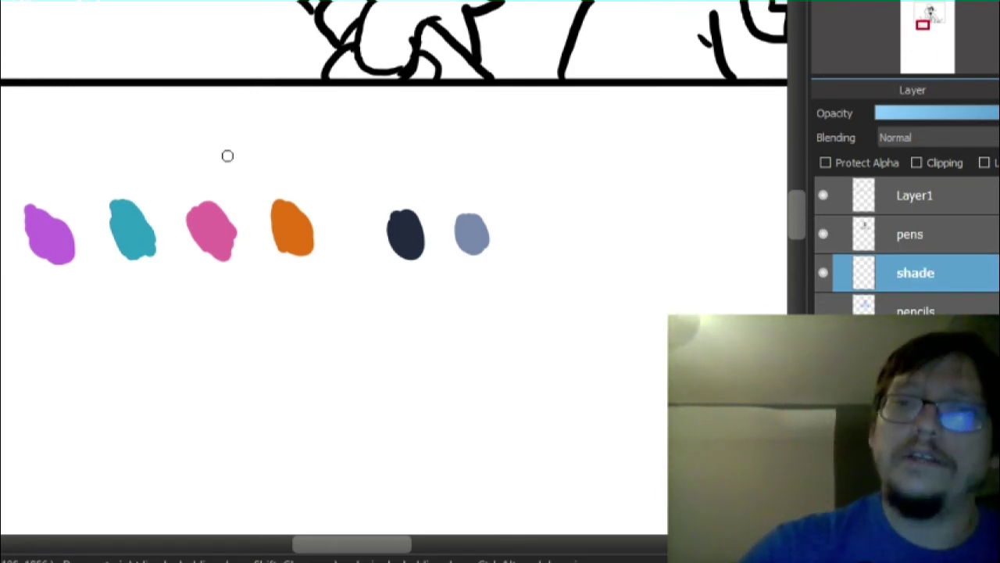
# - Shade the inner edge of the arm, the armpit and the underside of the adjacent breast in the grey-blue palette colour
pyautogui.scroll(-4, 566, 208)
pyautogui.scroll(3, 617, 79)
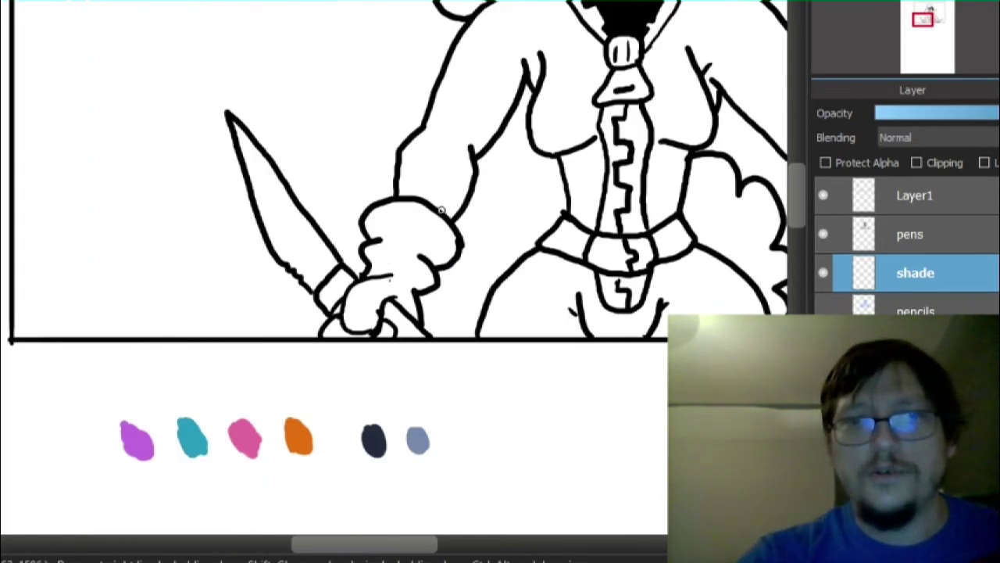
pyautogui.moveTo(452, 191)
pyautogui.mouseDown()
pyautogui.moveTo(460, 138)
pyautogui.moveTo(493, 121)
pyautogui.moveTo(520, 53)
pyautogui.mouseUp()
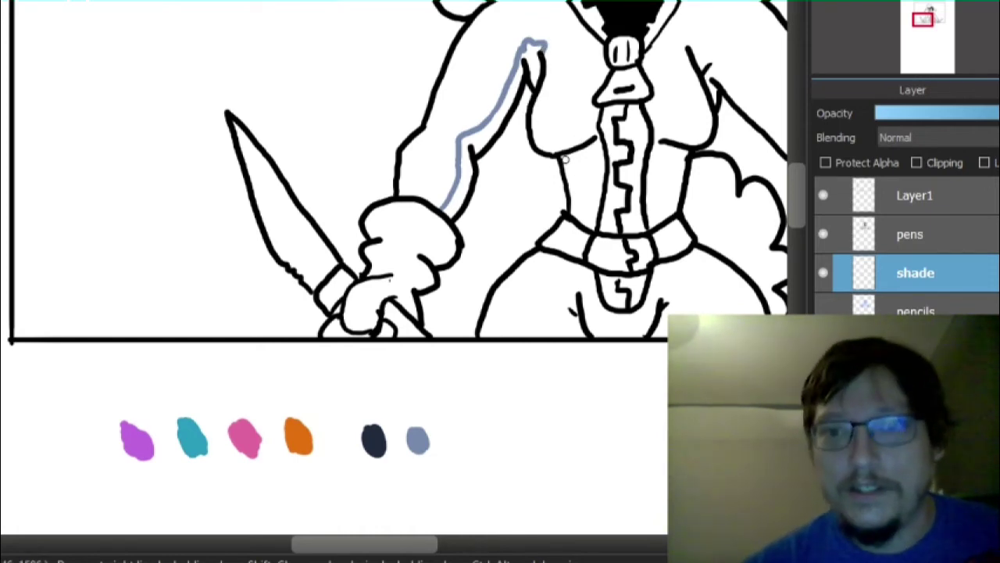
pyautogui.moveTo(571, 156); pyautogui.dragTo(585, 150)
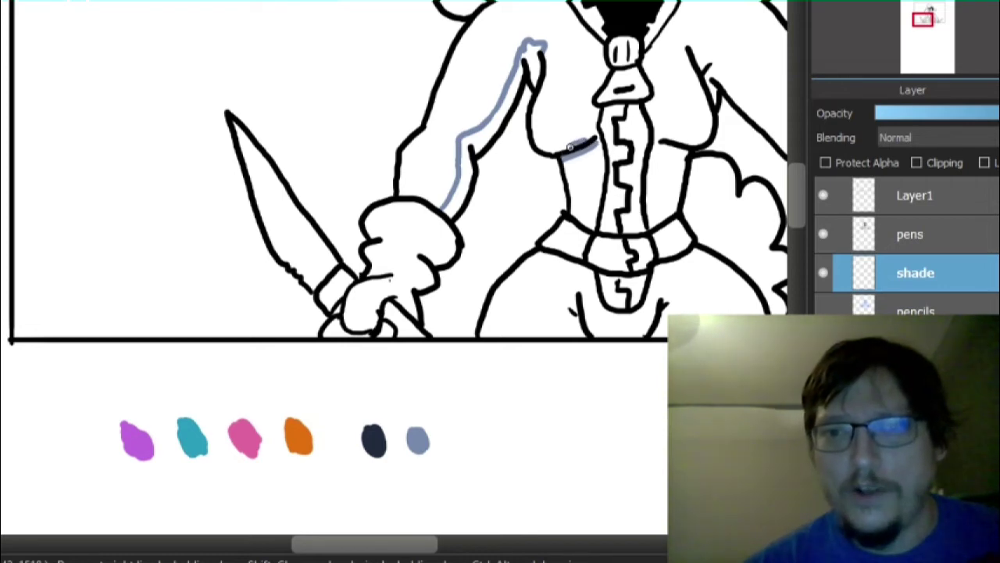
pyautogui.moveTo(580, 143); pyautogui.dragTo(537, 141)
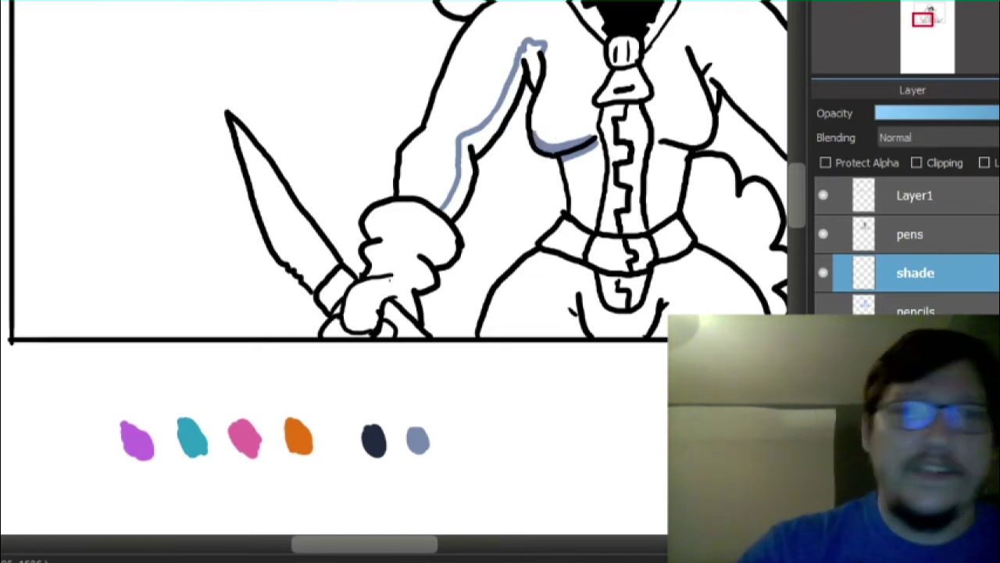
pyautogui.click(489, 136)
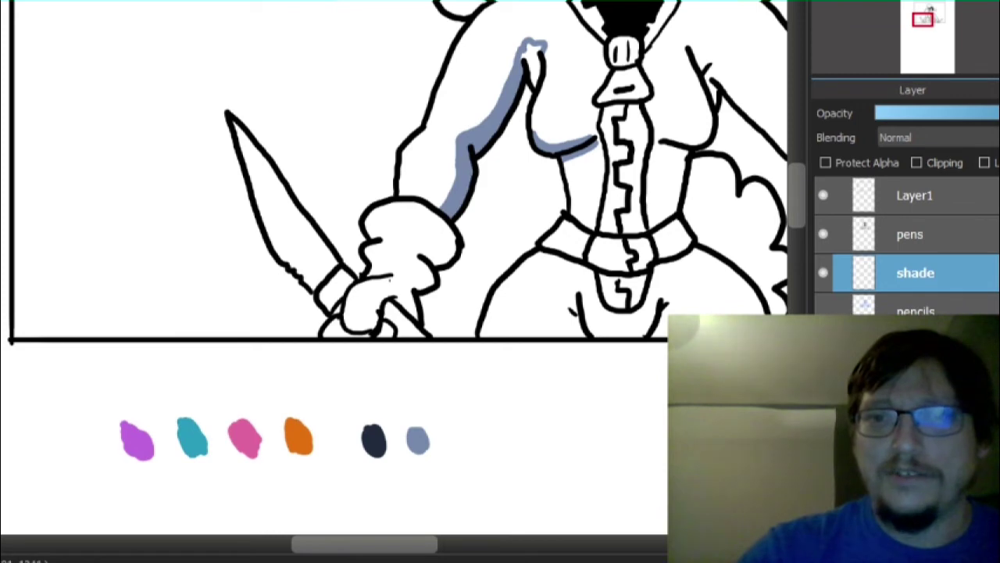
pyautogui.click(534, 63)
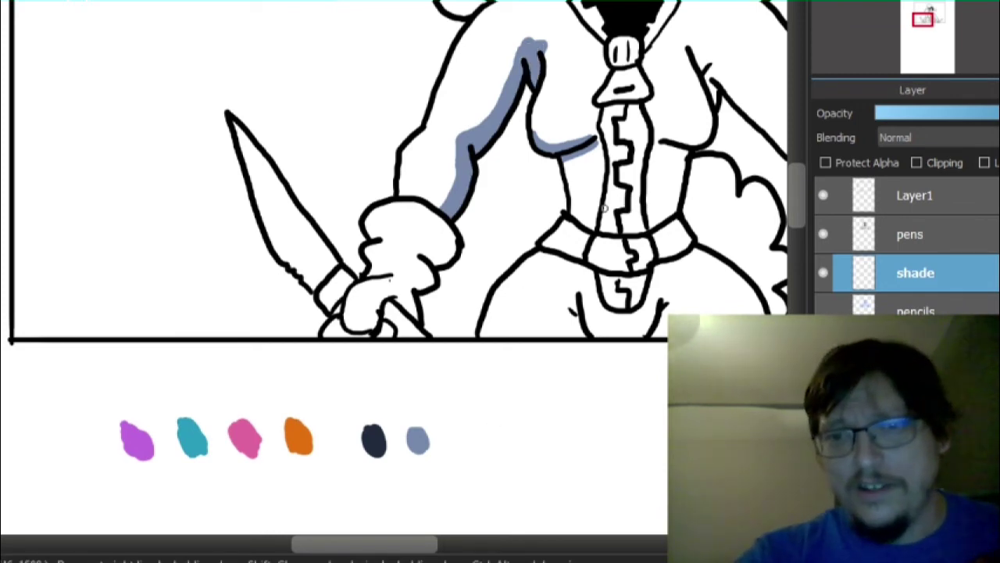
# - Shade the same side's waist edge, belt end and outer thigh down to the panel border in grey-blue
pyautogui.moveTo(577, 215)
pyautogui.mouseDown()
pyautogui.moveTo(569, 160)
pyautogui.moveTo(574, 213)
pyautogui.mouseUp()
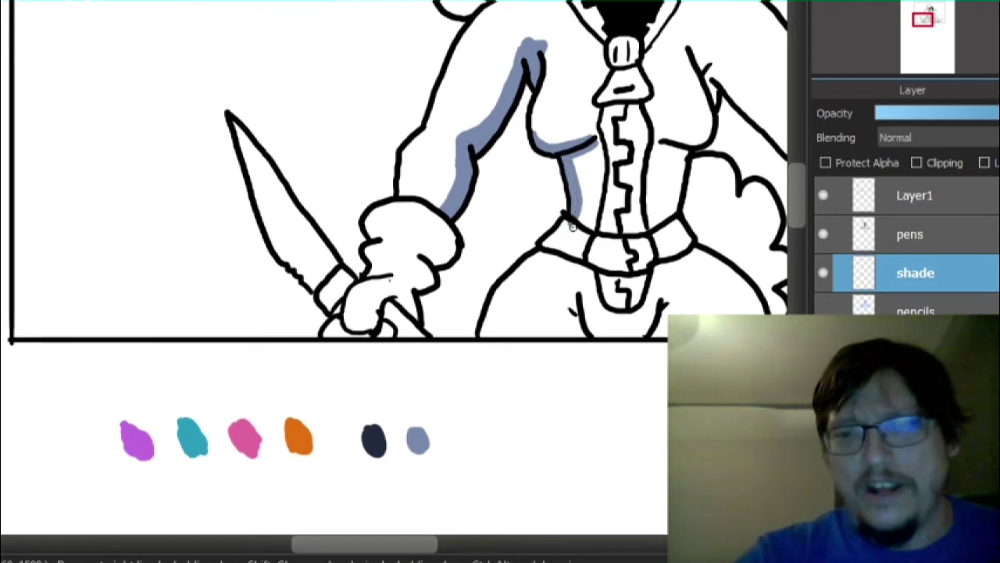
pyautogui.moveTo(561, 233); pyautogui.dragTo(554, 246)
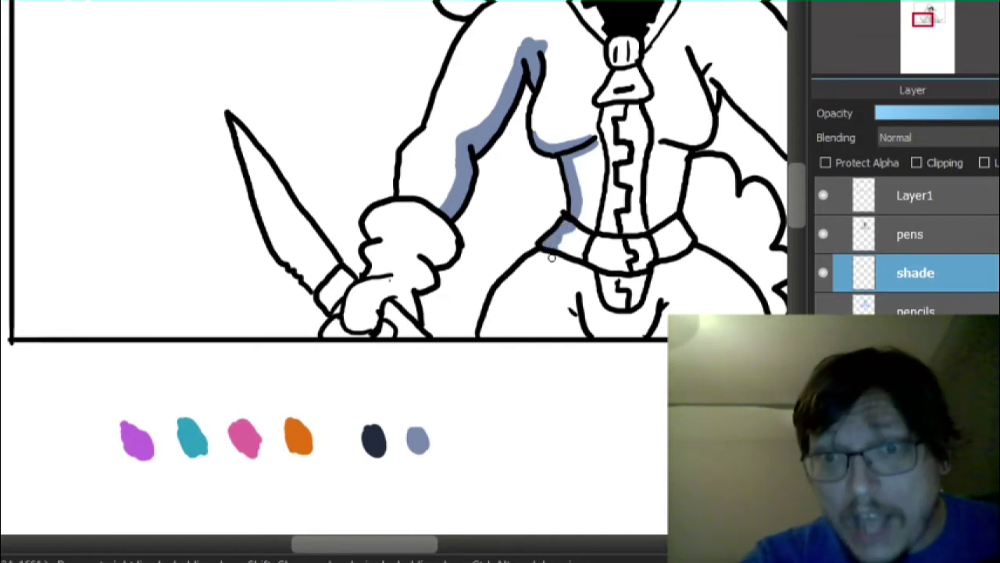
pyautogui.moveTo(552, 257)
pyautogui.mouseDown()
pyautogui.moveTo(512, 297)
pyautogui.moveTo(501, 333)
pyautogui.mouseUp()
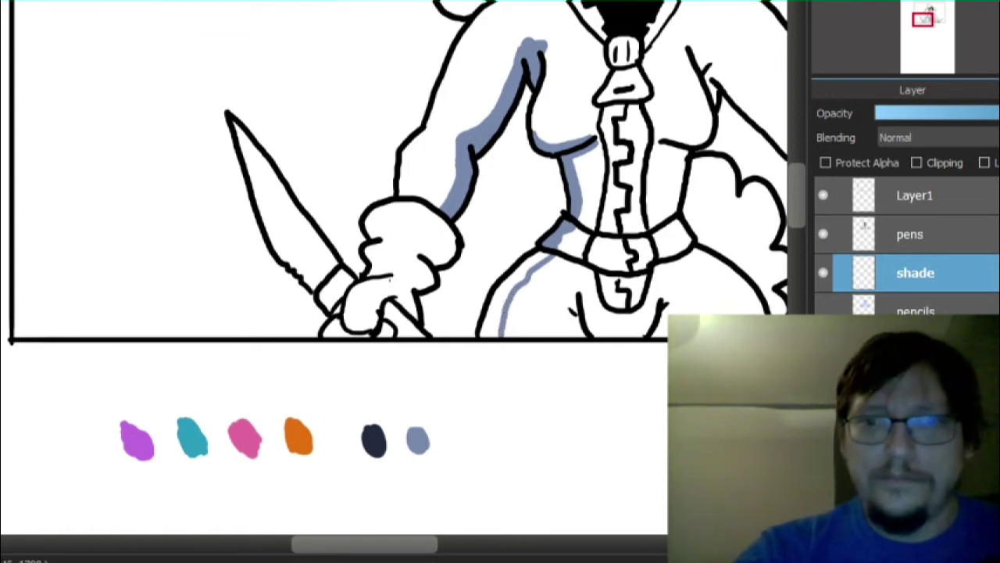
pyautogui.moveTo(549, 251); pyautogui.dragTo(482, 336)
pyautogui.moveTo(669, 428); pyautogui.dragTo(424, 430)
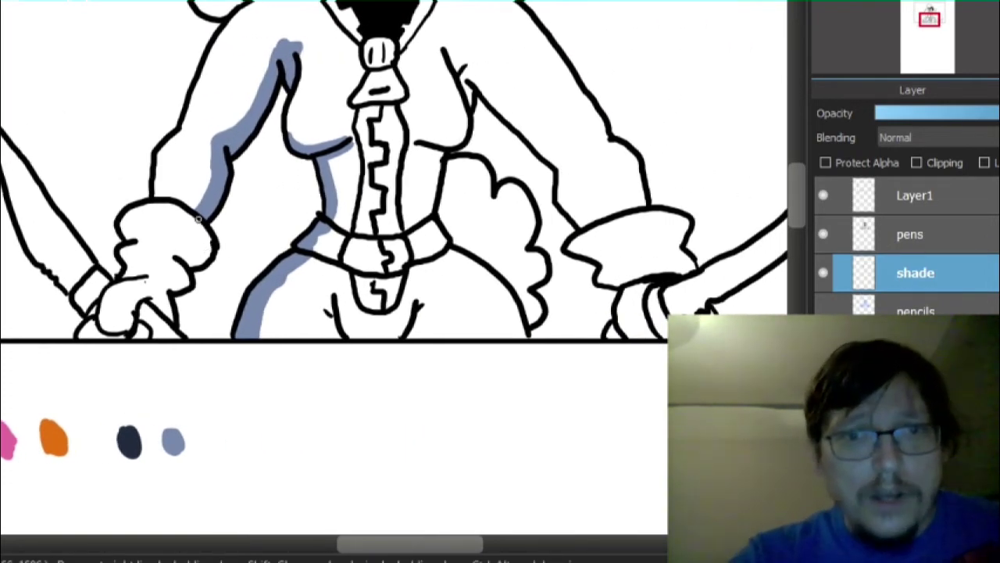
# - Shade the inner side of the fluffy cuff and the hand below the shaded arm in grey-blue
pyautogui.moveTo(198, 220); pyautogui.dragTo(188, 250)
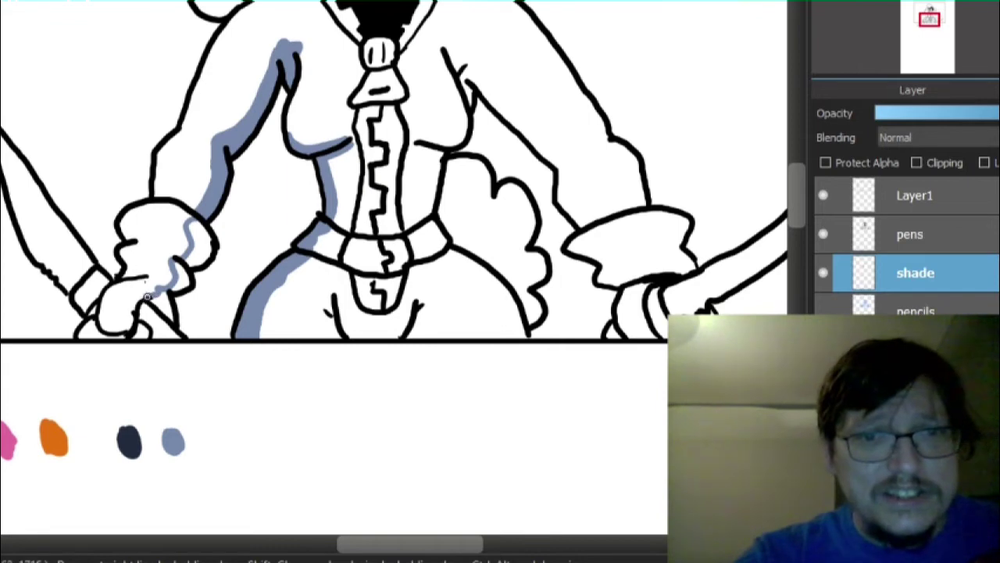
pyautogui.moveTo(147, 295)
pyautogui.mouseDown()
pyautogui.moveTo(154, 290)
pyautogui.moveTo(126, 297)
pyautogui.moveTo(117, 325)
pyautogui.mouseUp()
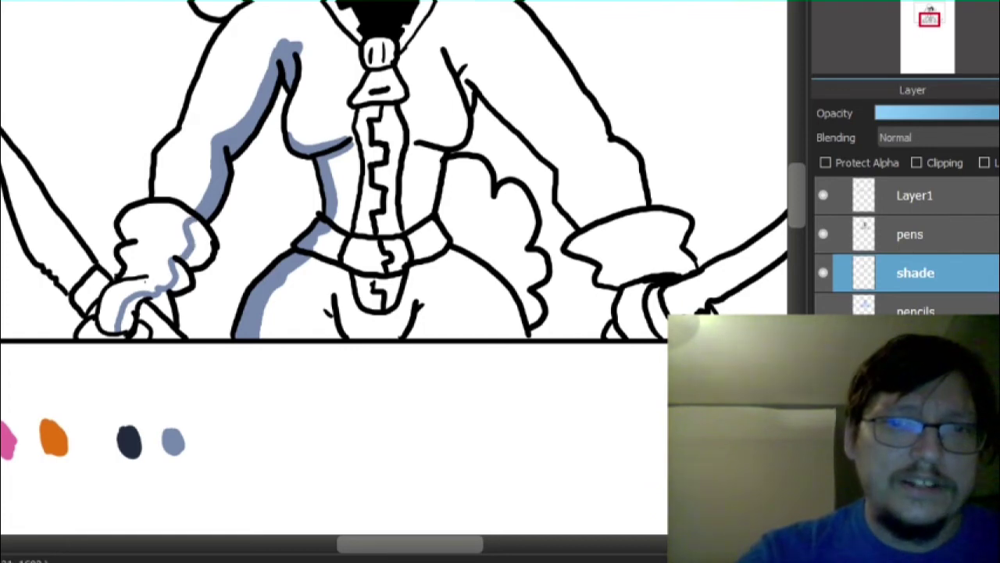
pyautogui.moveTo(193, 222)
pyautogui.mouseDown()
pyautogui.moveTo(202, 263)
pyautogui.moveTo(170, 319)
pyautogui.moveTo(123, 327)
pyautogui.moveTo(172, 334)
pyautogui.mouseUp()
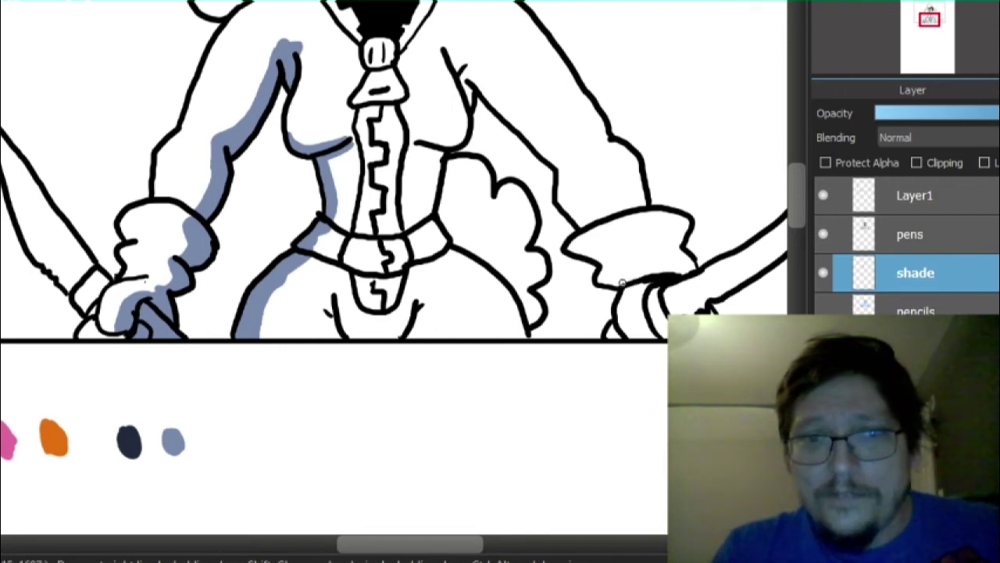
# - Shade the opposite arm's inner edge from armpit to cuff, plus the cuff's inner side and the hand, in grey-blue
pyautogui.moveTo(625, 283)
pyautogui.mouseDown()
pyautogui.moveTo(560, 152)
pyautogui.moveTo(474, 52)
pyautogui.moveTo(442, 47)
pyautogui.mouseUp()
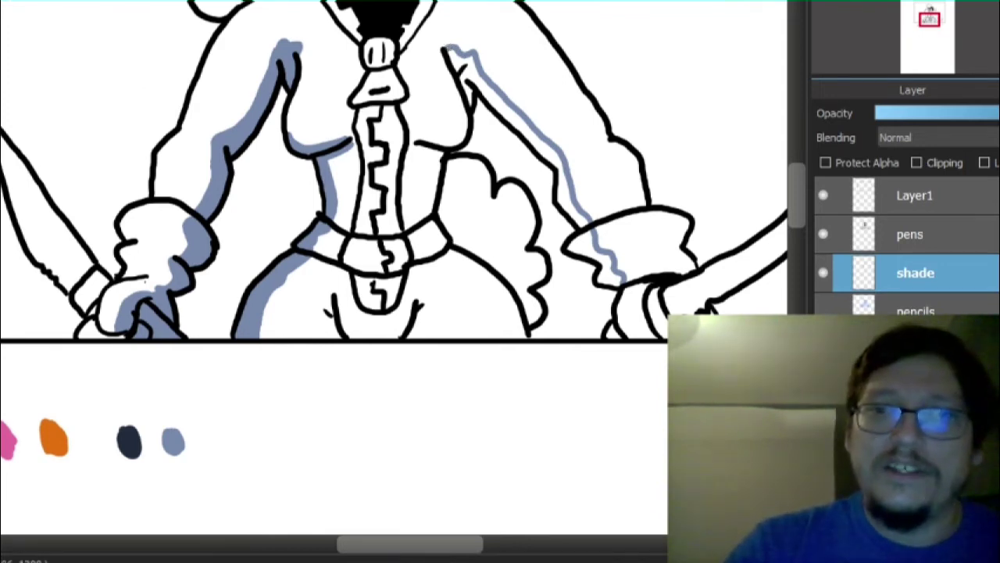
pyautogui.click(489, 86)
pyautogui.click(593, 257)
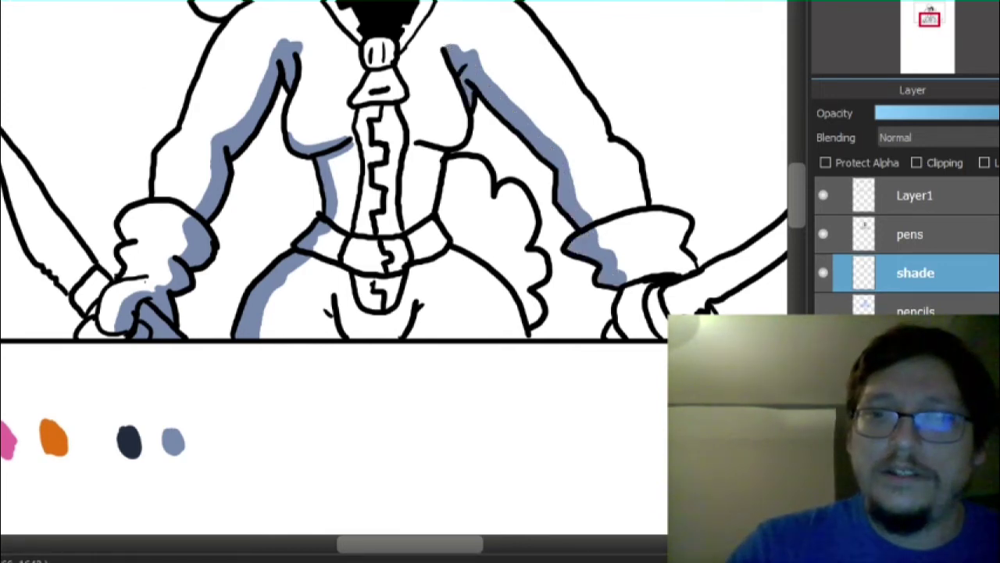
pyautogui.click(635, 313)
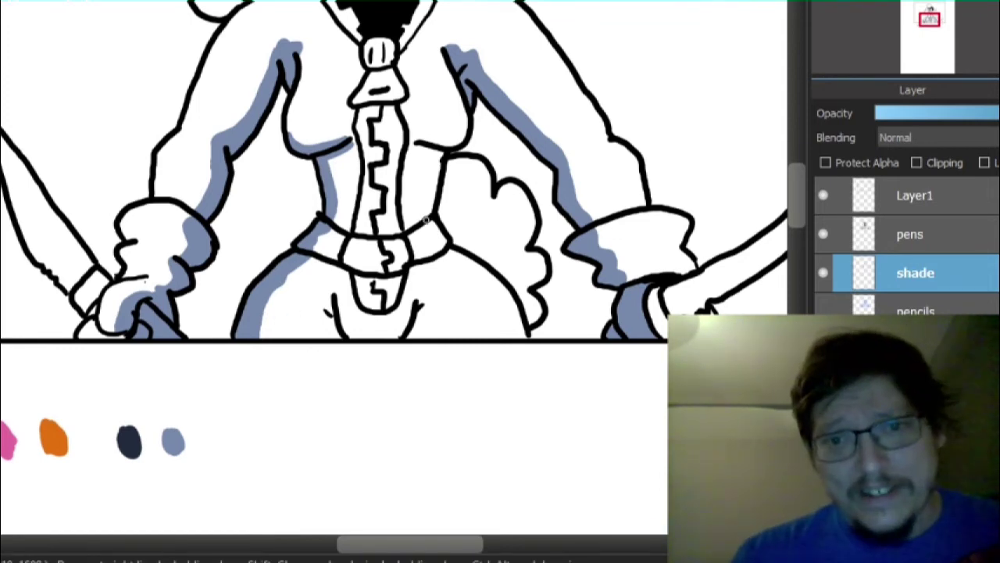
# - Shade the tail side of the torso in grey-blue: underside of the breast, waist edge, belt end and outer thigh down to the panel border
pyautogui.moveTo(436, 254)
pyautogui.mouseDown()
pyautogui.moveTo(426, 222)
pyautogui.moveTo(431, 157)
pyautogui.mouseUp()
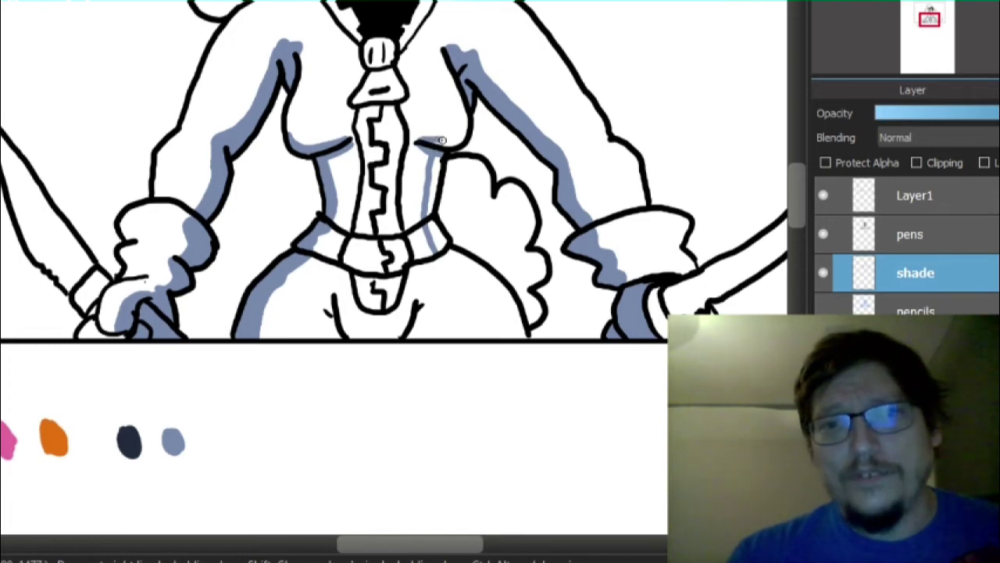
pyautogui.moveTo(441, 141); pyautogui.dragTo(463, 133)
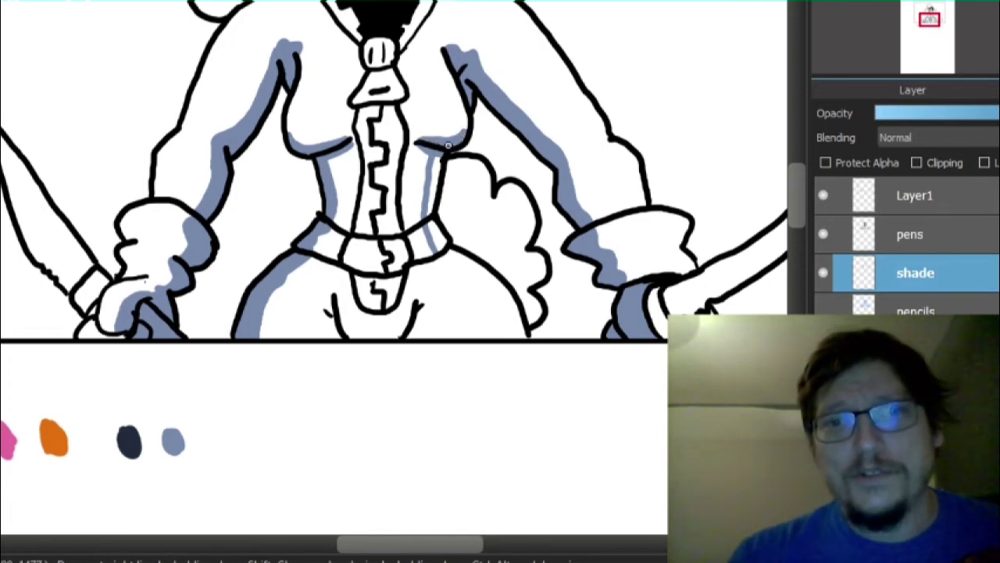
pyautogui.moveTo(439, 254); pyautogui.dragTo(435, 179)
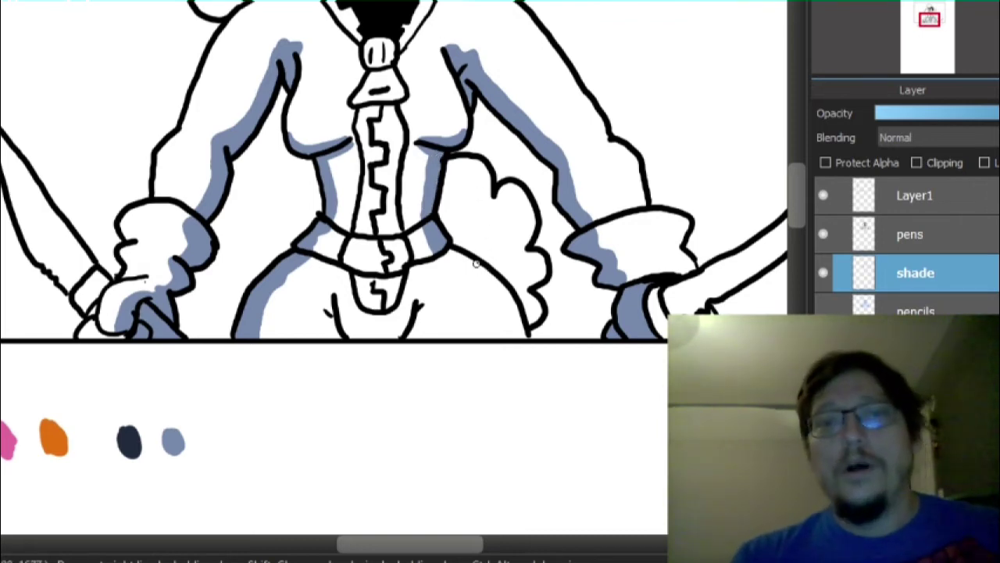
pyautogui.moveTo(434, 254)
pyautogui.mouseDown()
pyautogui.moveTo(478, 288)
pyautogui.moveTo(498, 320)
pyautogui.mouseUp()
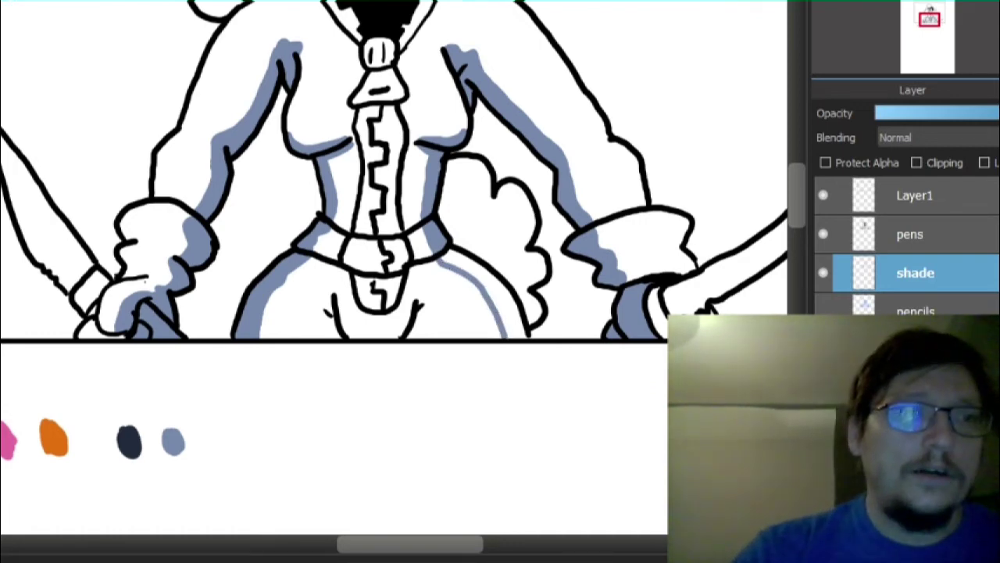
pyautogui.click(492, 289)
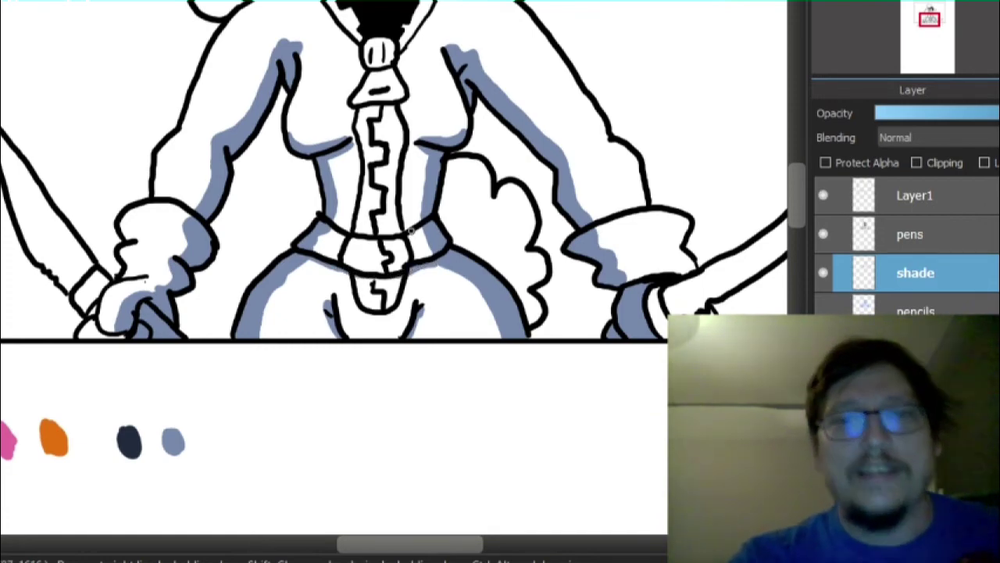
# - Shade the upper ends of both collar flaps beside the black neck in grey-blue
pyautogui.scroll(-3, 450, 163)
pyautogui.hotkey('ctrl', '+')
pyautogui.hotkey('ctrl', '+')
pyautogui.hotkey('ctrl', '+')
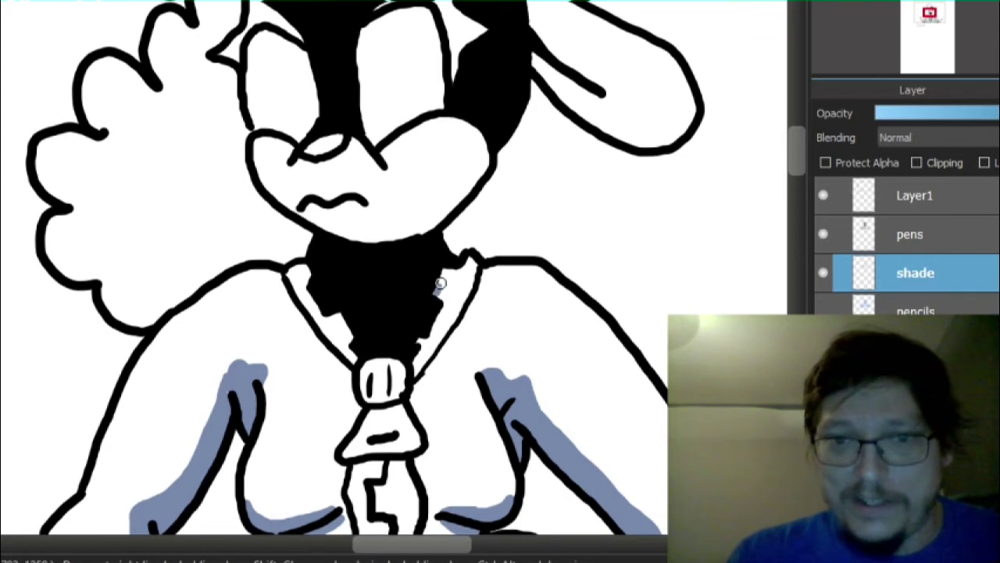
pyautogui.moveTo(451, 271); pyautogui.dragTo(480, 260)
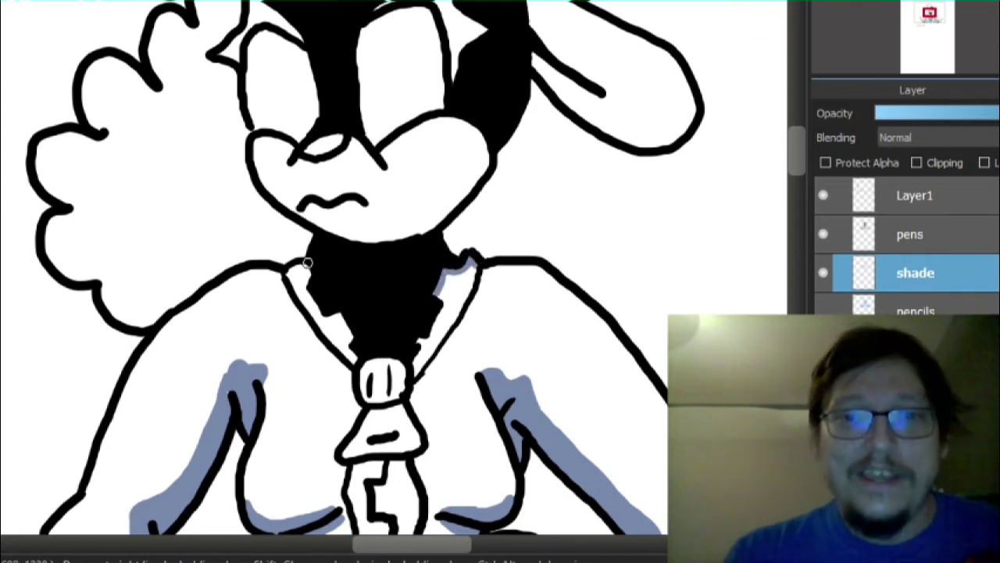
pyautogui.moveTo(308, 279)
pyautogui.mouseDown()
pyautogui.moveTo(304, 266)
pyautogui.moveTo(289, 272)
pyautogui.mouseUp()
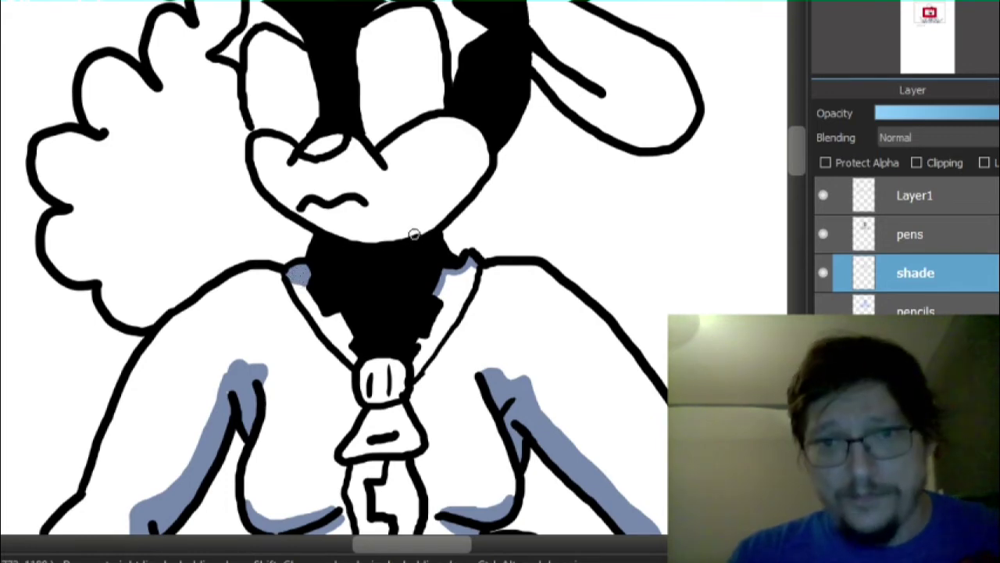
# - Shade the muzzle in grey-blue along the chin, around the cheek on the ear side and beside the nose
pyautogui.moveTo(414, 229)
pyautogui.mouseDown()
pyautogui.moveTo(486, 153)
pyautogui.moveTo(469, 191)
pyautogui.mouseUp()
pyautogui.moveTo(414, 237); pyautogui.dragTo(319, 231)
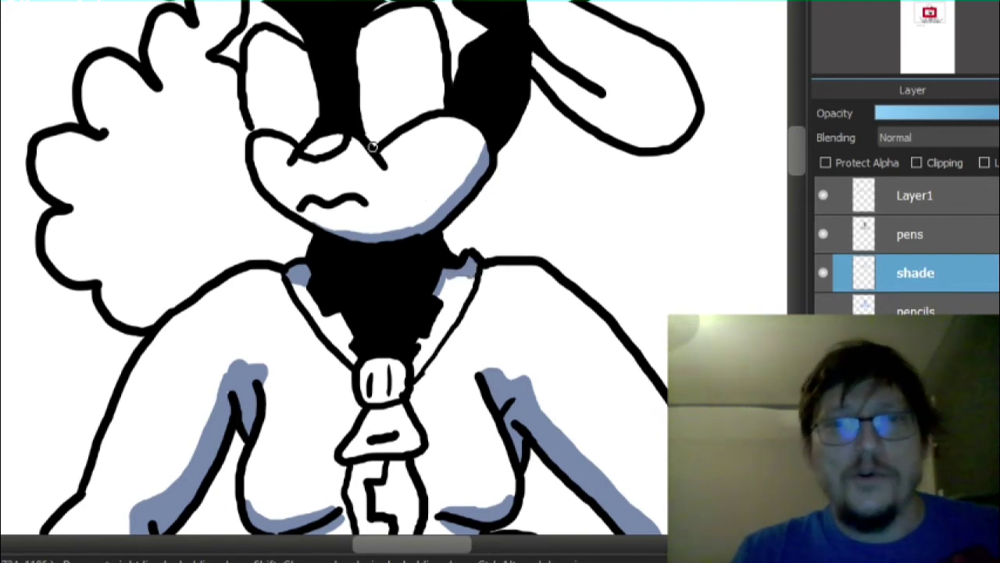
pyautogui.moveTo(391, 164)
pyautogui.mouseDown()
pyautogui.moveTo(401, 136)
pyautogui.moveTo(375, 153)
pyautogui.moveTo(449, 118)
pyautogui.moveTo(422, 142)
pyautogui.moveTo(472, 168)
pyautogui.moveTo(439, 212)
pyautogui.moveTo(450, 183)
pyautogui.moveTo(429, 125)
pyautogui.moveTo(466, 123)
pyautogui.moveTo(480, 140)
pyautogui.moveTo(464, 180)
pyautogui.moveTo(450, 124)
pyautogui.moveTo(454, 188)
pyautogui.moveTo(468, 147)
pyautogui.moveTo(455, 183)
pyautogui.mouseUp()
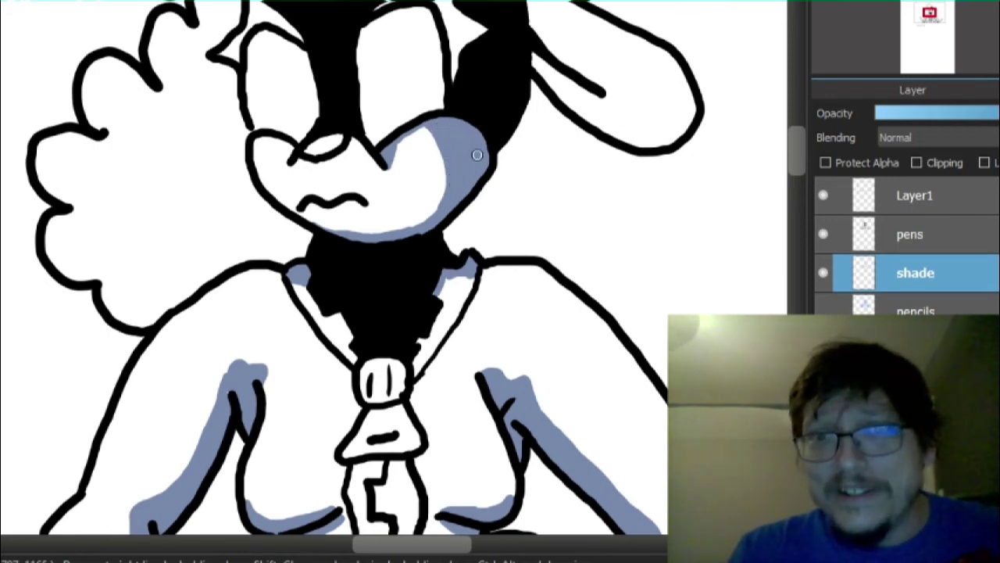
pyautogui.moveTo(393, 145)
pyautogui.mouseDown()
pyautogui.moveTo(438, 131)
pyautogui.moveTo(410, 134)
pyautogui.moveTo(450, 170)
pyautogui.mouseUp()
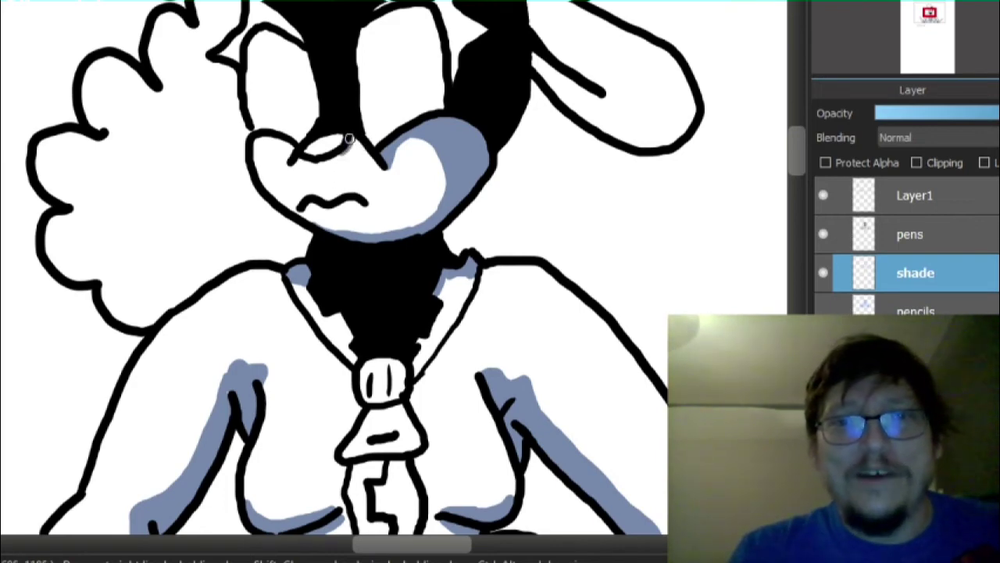
pyautogui.moveTo(348, 152); pyautogui.dragTo(377, 168)
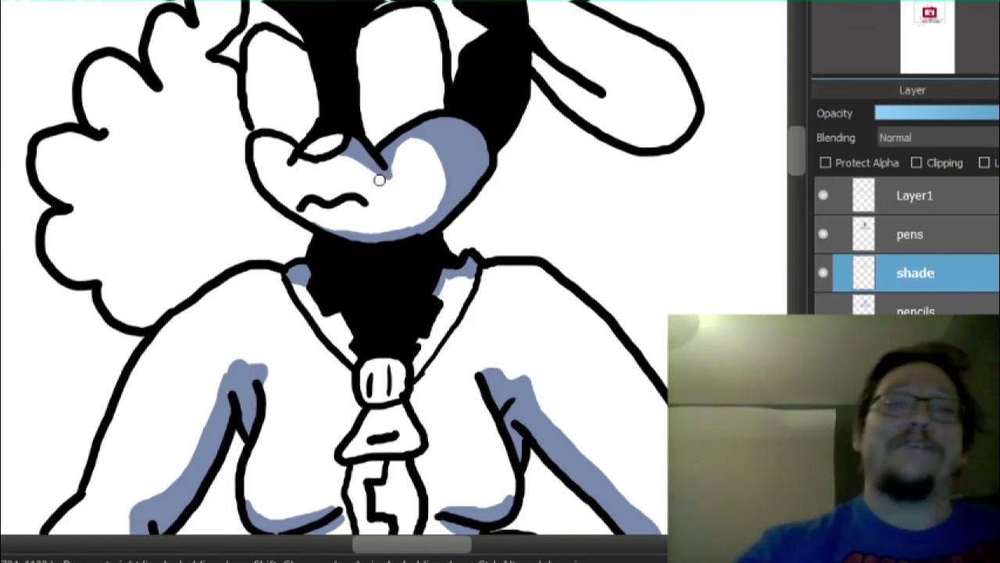
# - Shade the lower part of the drooping ear in grey-blue, continuing from the inner fold line to the ear tip
pyautogui.scroll(-2, 661, 113)
pyautogui.scroll(4, 712, 71)
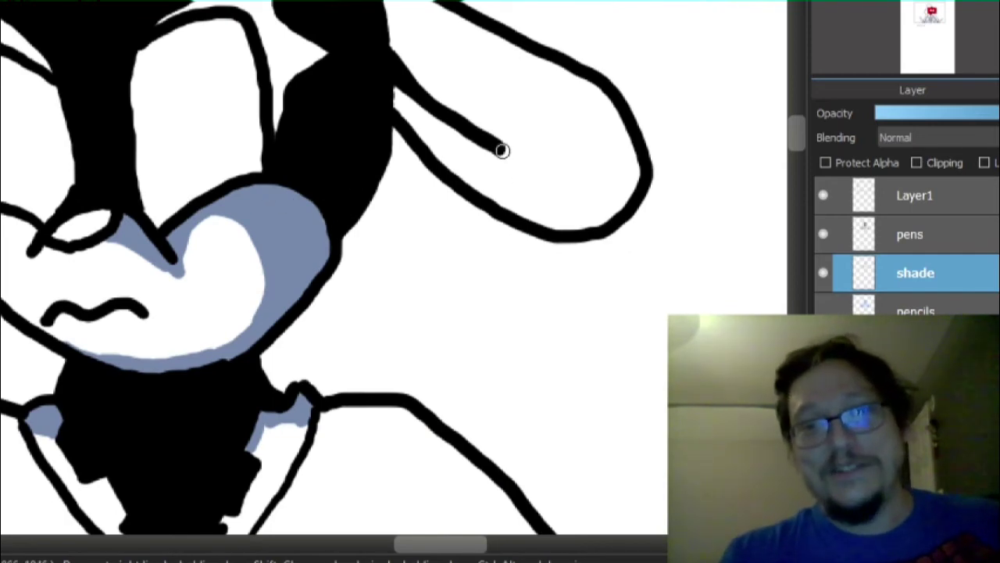
pyautogui.moveTo(497, 147)
pyautogui.mouseDown()
pyautogui.moveTo(573, 190)
pyautogui.moveTo(629, 191)
pyautogui.mouseUp()
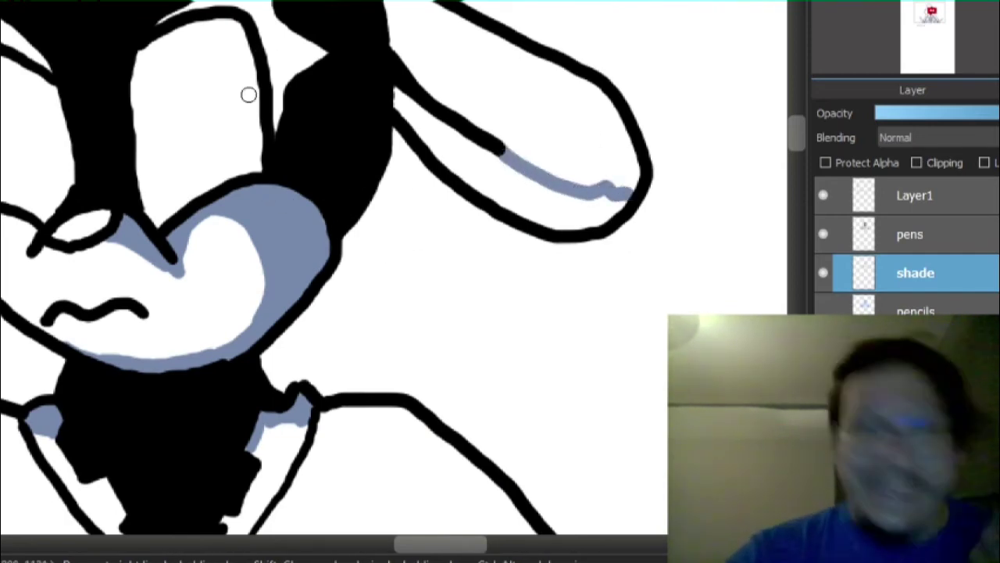
pyautogui.click(500, 184)
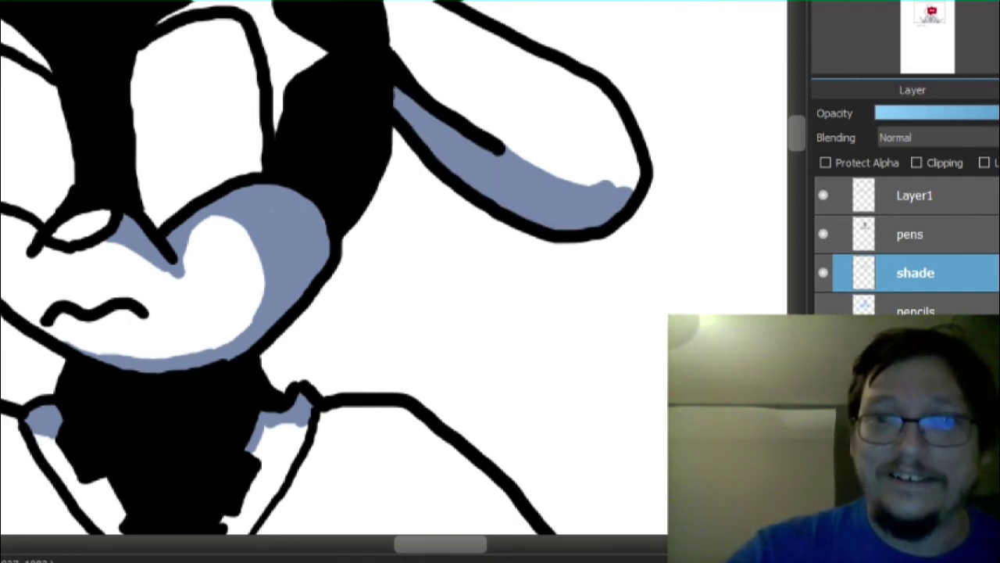
# - Review the grey-blue shading across the whole character, from the head down to the blades and panel border
pyautogui.scroll(-5, 471, 214)
pyautogui.scroll(2, 425, 210)
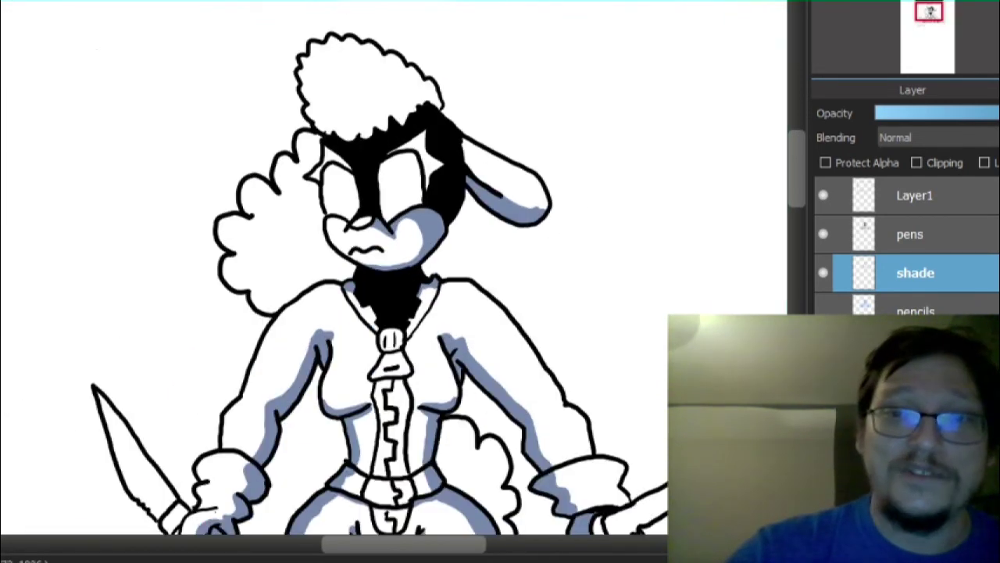
pyautogui.scroll(1, 402, 90)
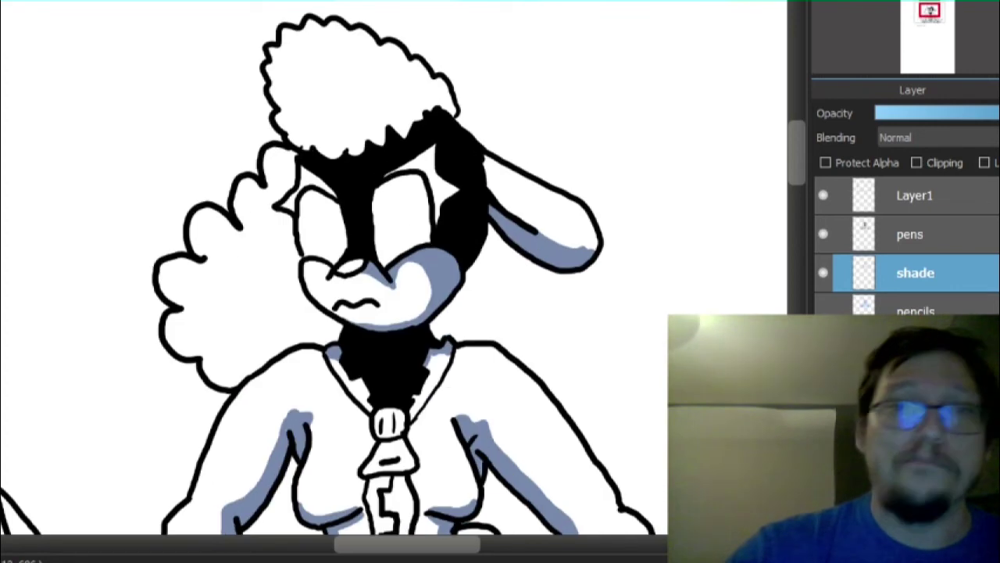
pyautogui.scroll(-2, 527, 496)
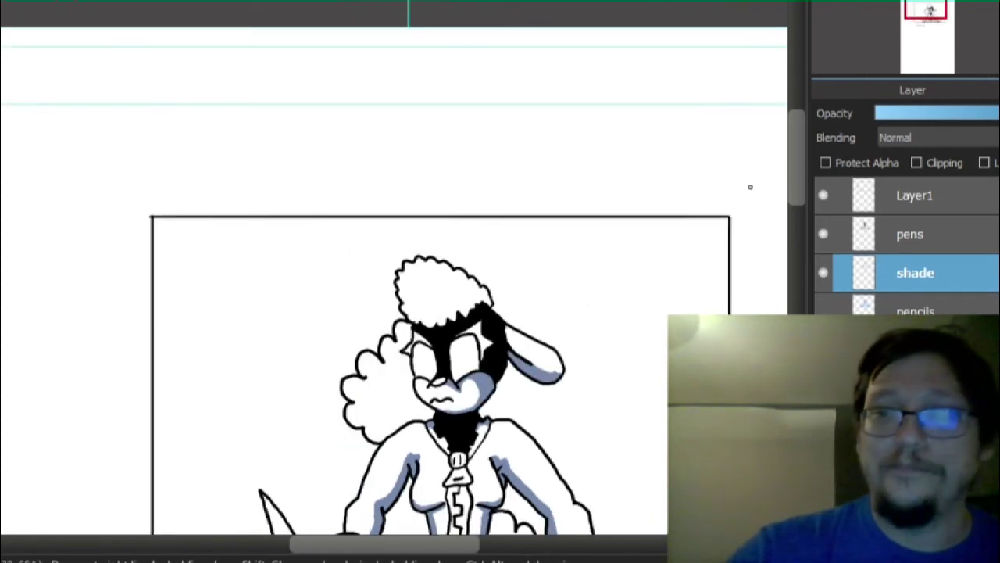
pyautogui.scroll(-2, 772, 226)
pyautogui.scroll(2, 517, 211)
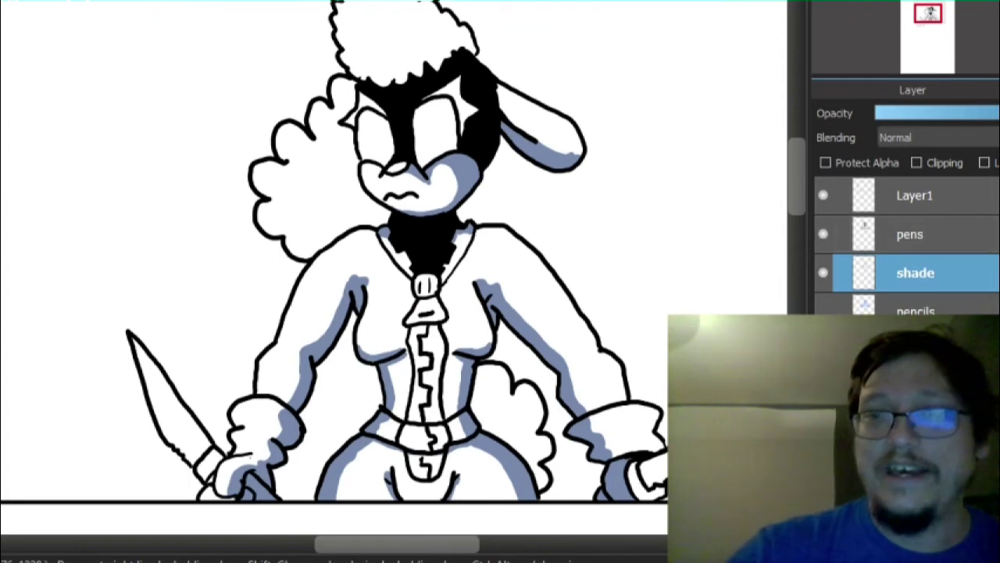
pyautogui.moveTo(632, 531); pyautogui.dragTo(633, 305)
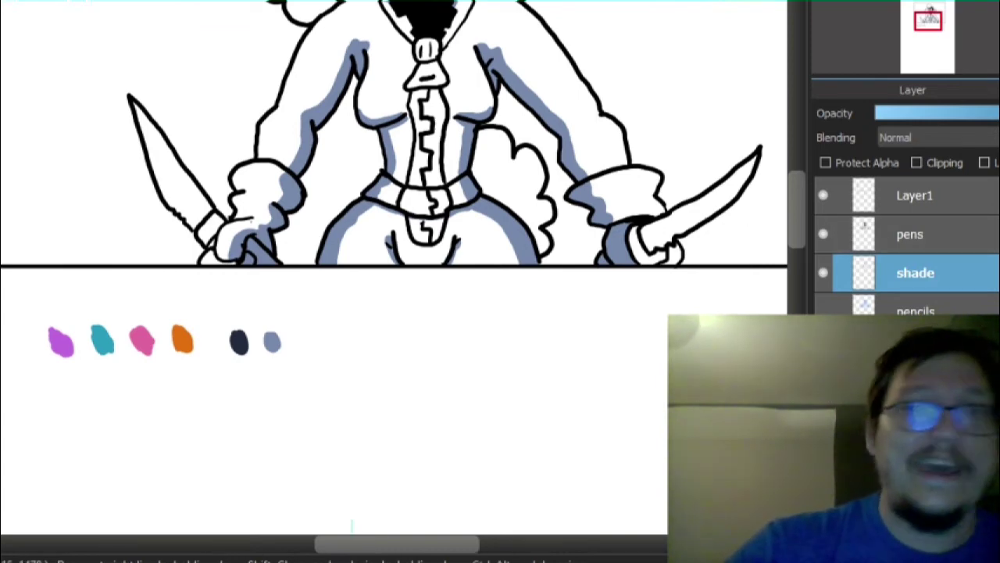
pyautogui.moveTo(796, 209); pyautogui.dragTo(797, 178)
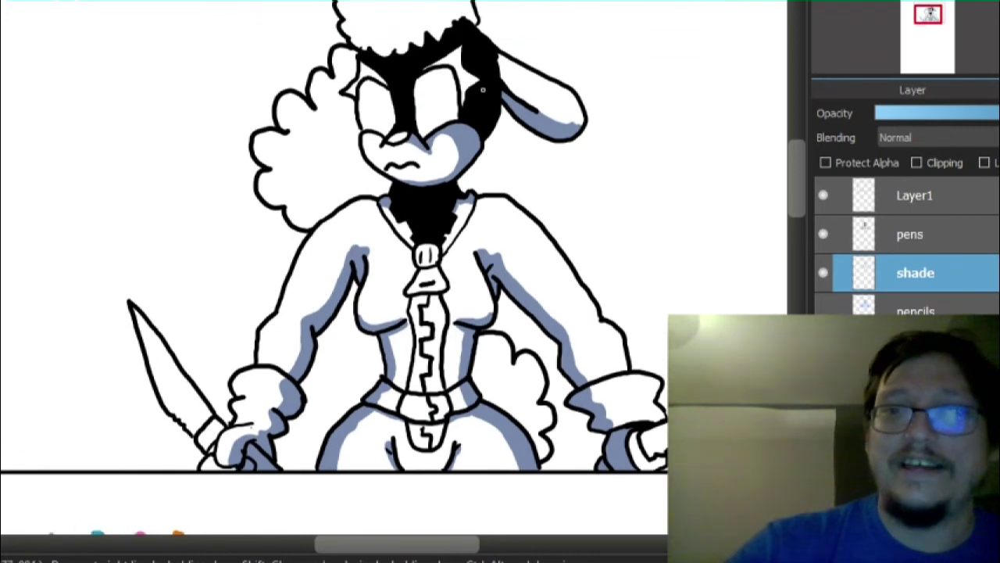
# - Draw a solid black oval pupil low in each eye and put a small white oval highlight inside each one
pyautogui.scroll(2, 450, 92)
pyautogui.scroll(2, 422, 99)
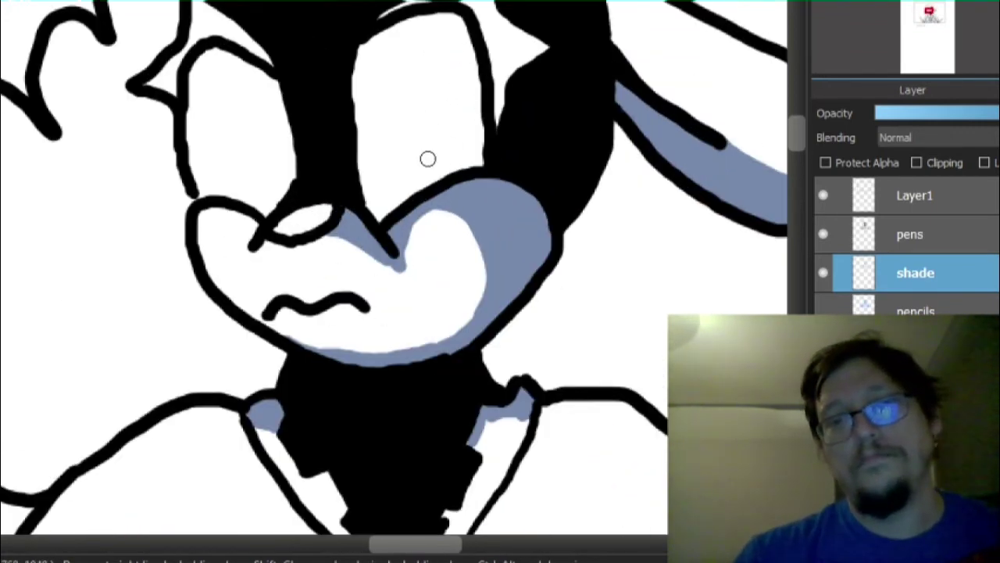
pyautogui.moveTo(439, 174)
pyautogui.mouseDown()
pyautogui.moveTo(431, 120)
pyautogui.moveTo(449, 105)
pyautogui.moveTo(466, 130)
pyautogui.moveTo(471, 165)
pyautogui.moveTo(461, 133)
pyautogui.moveTo(438, 118)
pyautogui.moveTo(441, 164)
pyautogui.moveTo(453, 166)
pyautogui.moveTo(451, 143)
pyautogui.moveTo(451, 163)
pyautogui.mouseUp()
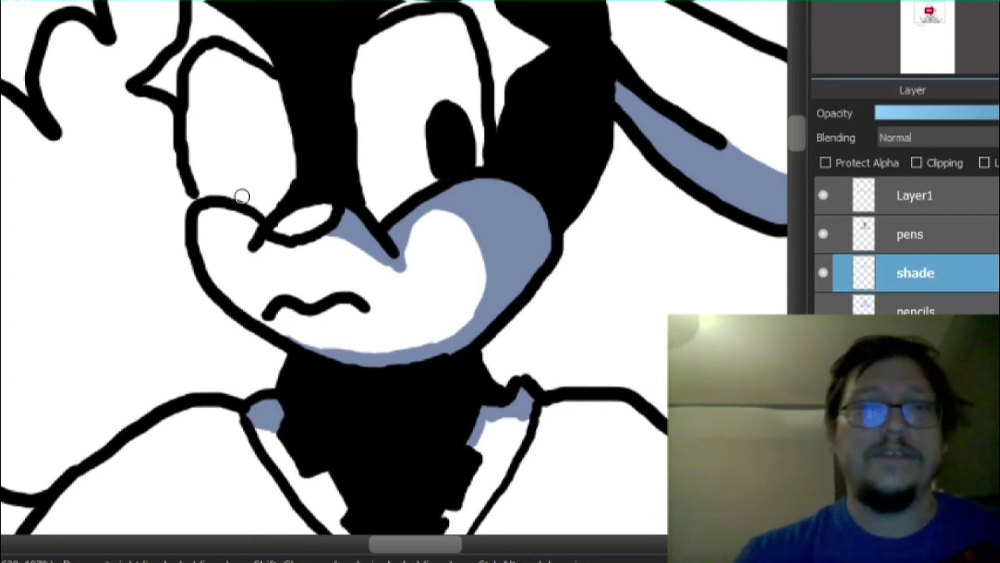
pyautogui.moveTo(247, 202); pyautogui.dragTo(254, 148)
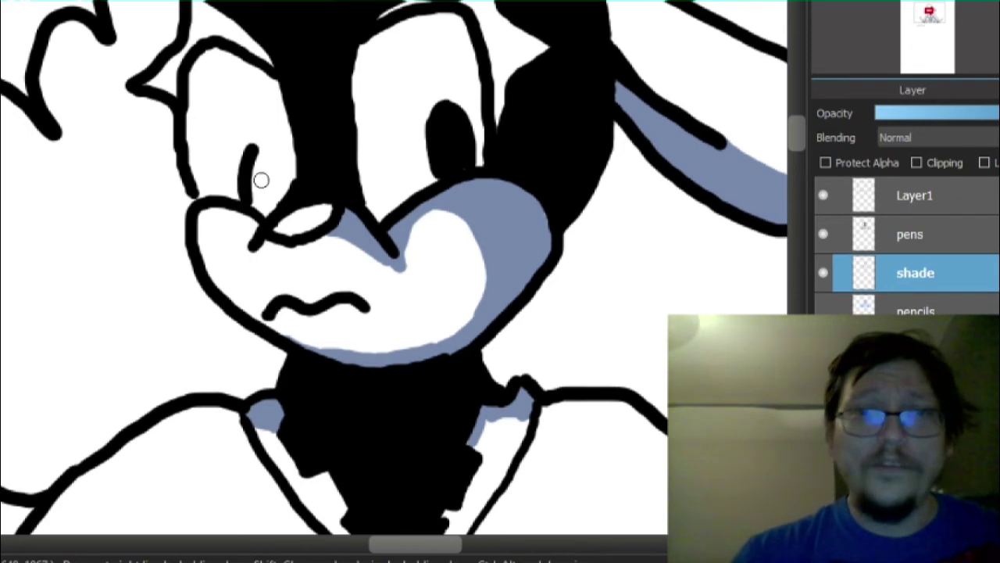
pyautogui.moveTo(273, 200)
pyautogui.mouseDown()
pyautogui.moveTo(272, 160)
pyautogui.moveTo(247, 153)
pyautogui.moveTo(261, 205)
pyautogui.moveTo(268, 163)
pyautogui.moveTo(254, 167)
pyautogui.moveTo(264, 186)
pyautogui.mouseUp()
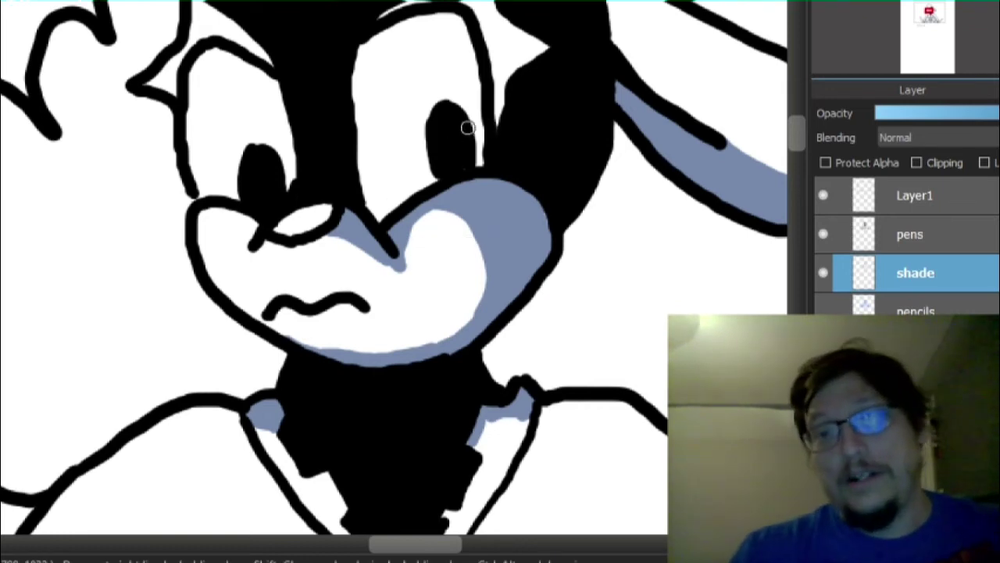
pyautogui.moveTo(457, 161); pyautogui.dragTo(454, 138)
pyautogui.moveTo(262, 197); pyautogui.dragTo(264, 177)
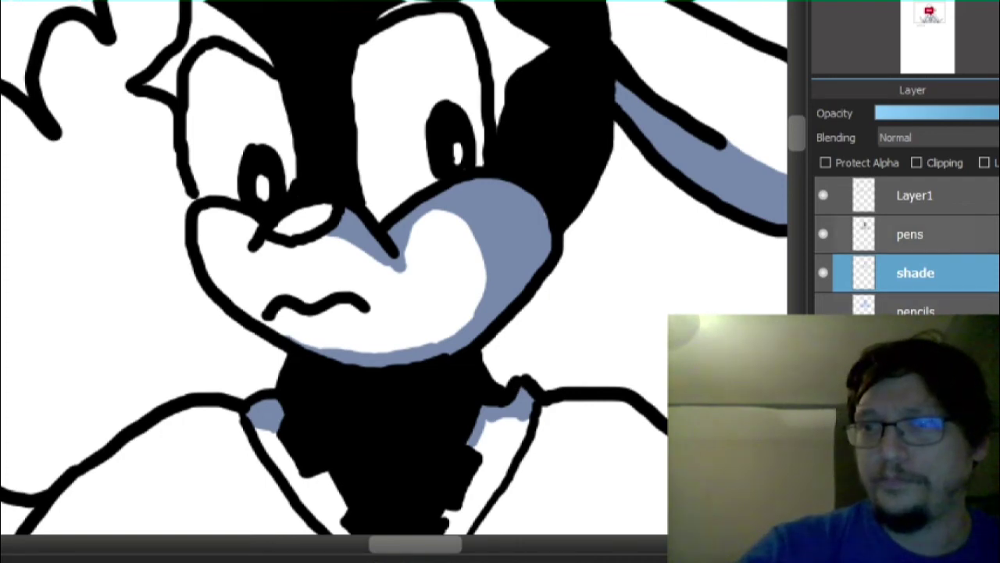
# - On the pens layer, close the gap between the outer eye outline and the muzzle on the hair-puff side
pyautogui.click(912, 233)
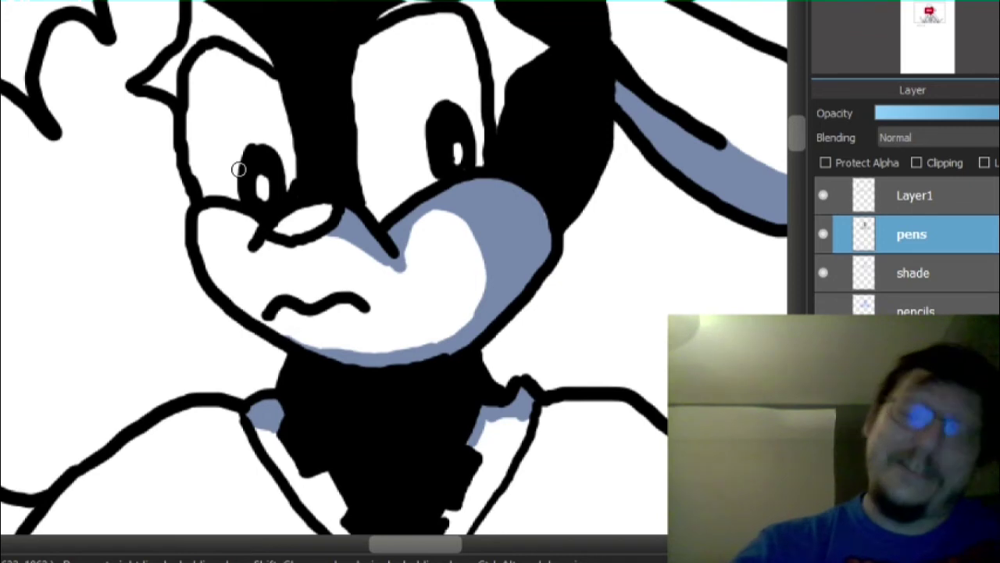
pyautogui.scroll(-2, 339, 256)
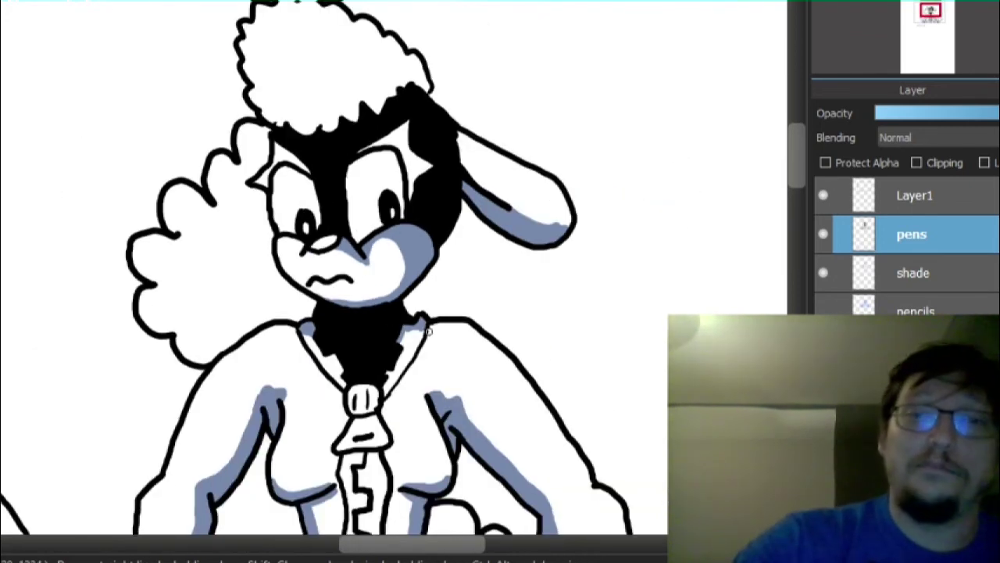
pyautogui.hotkey('ctrl', '-')
pyautogui.hotkey('ctrl', '-')
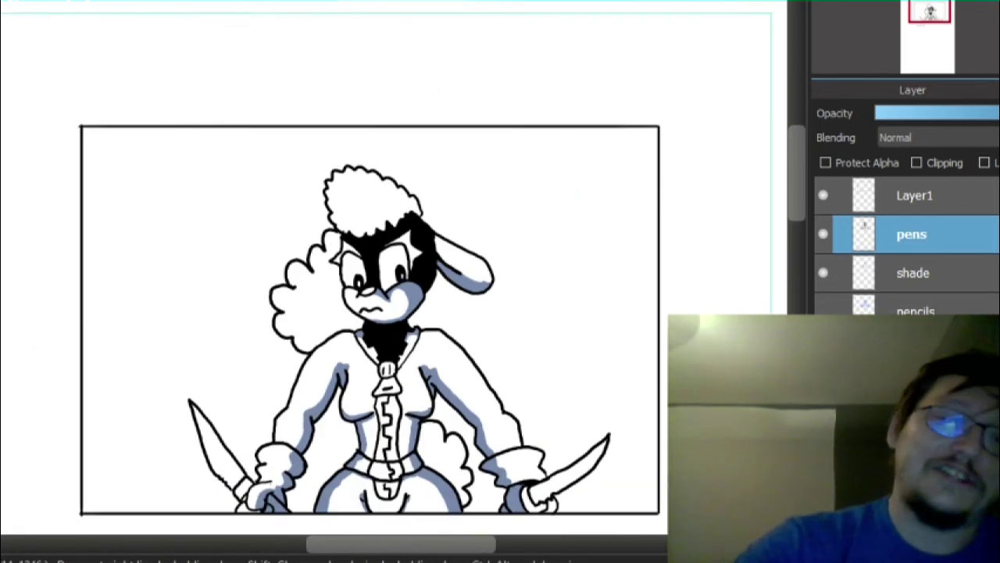
# - Add a new layer named colors directly above the shade layer, then hide the shade layer
pyautogui.scroll(1, 415, 341)
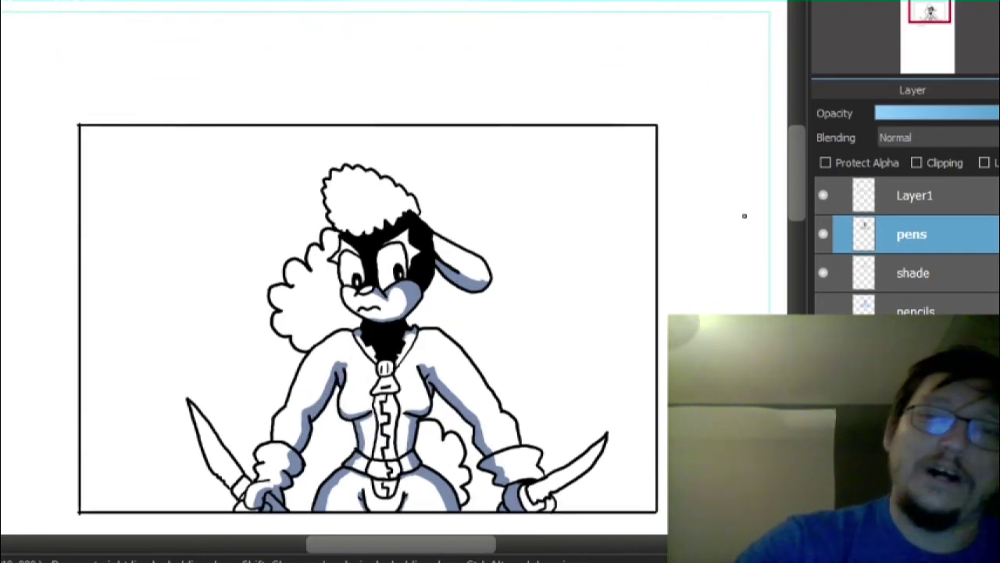
pyautogui.scroll(-3, 587, 344)
pyautogui.scroll(1, 357, 490)
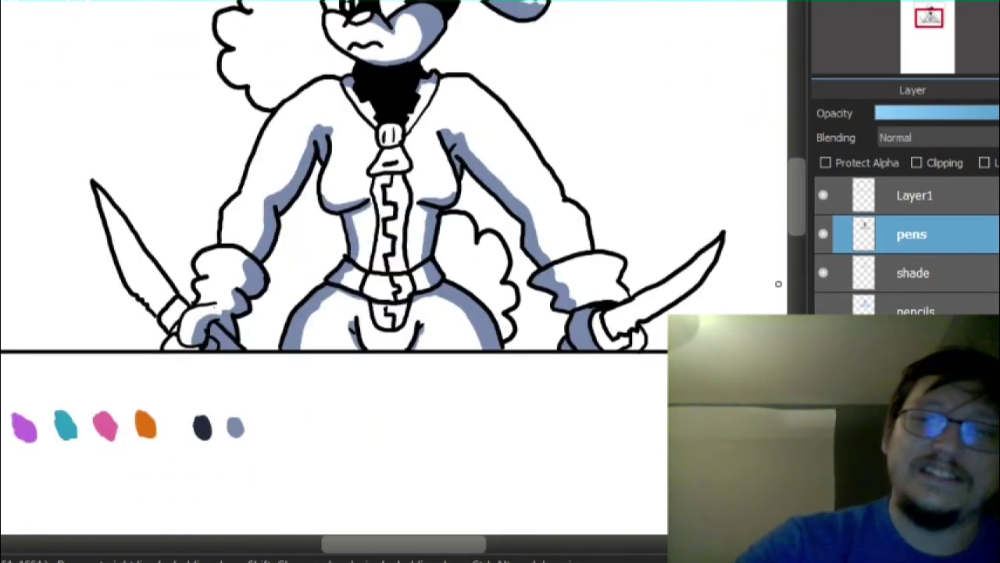
pyautogui.click(914, 273)
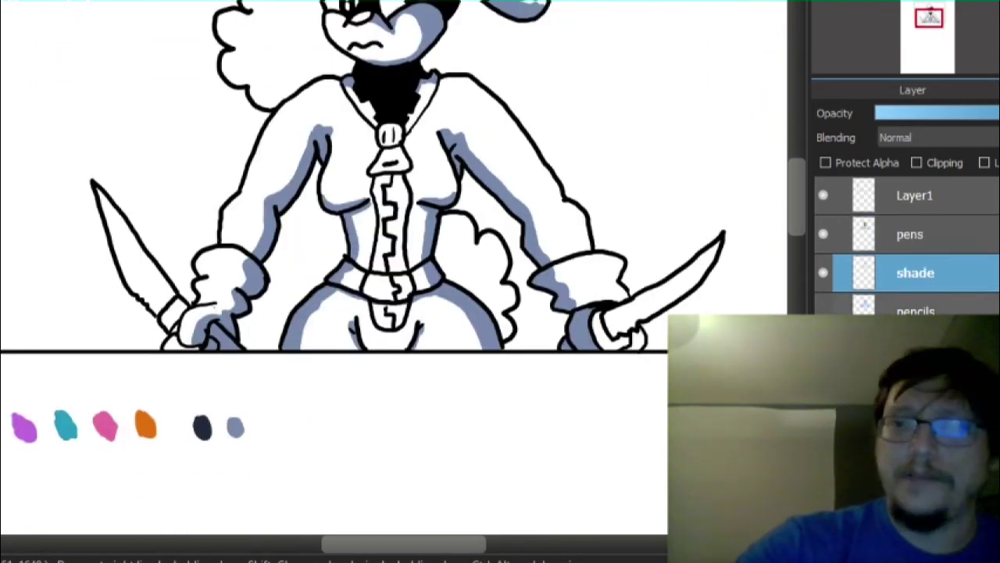
pyautogui.hotkey('ctrl', 'shift', 'n')
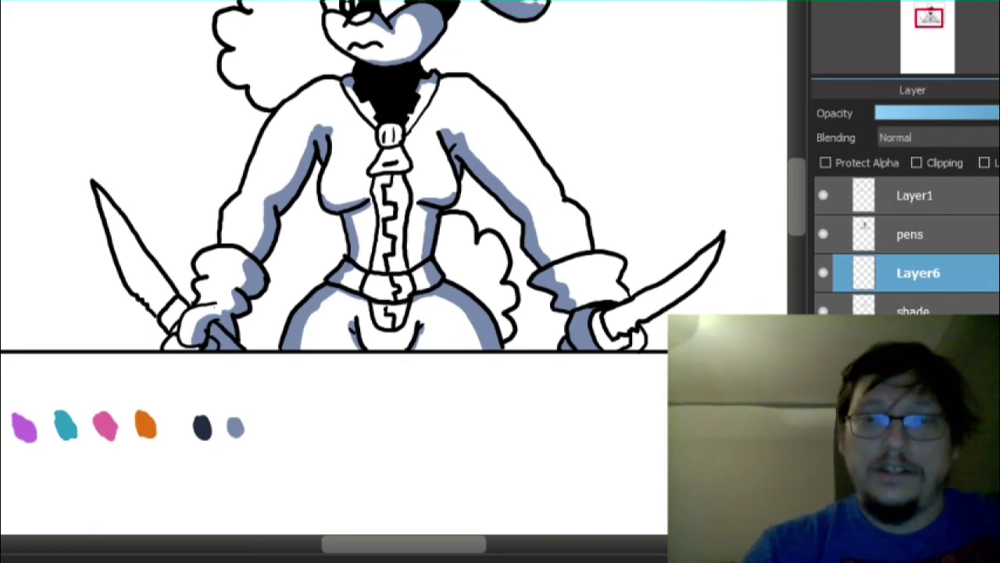
pyautogui.write('colors')
pyautogui.press('Return')
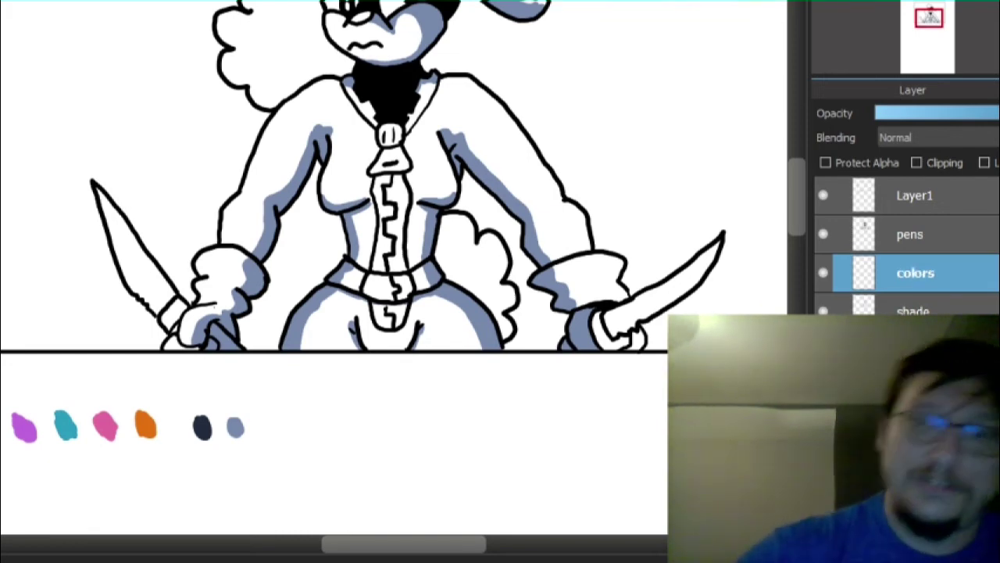
pyautogui.click(823, 311)
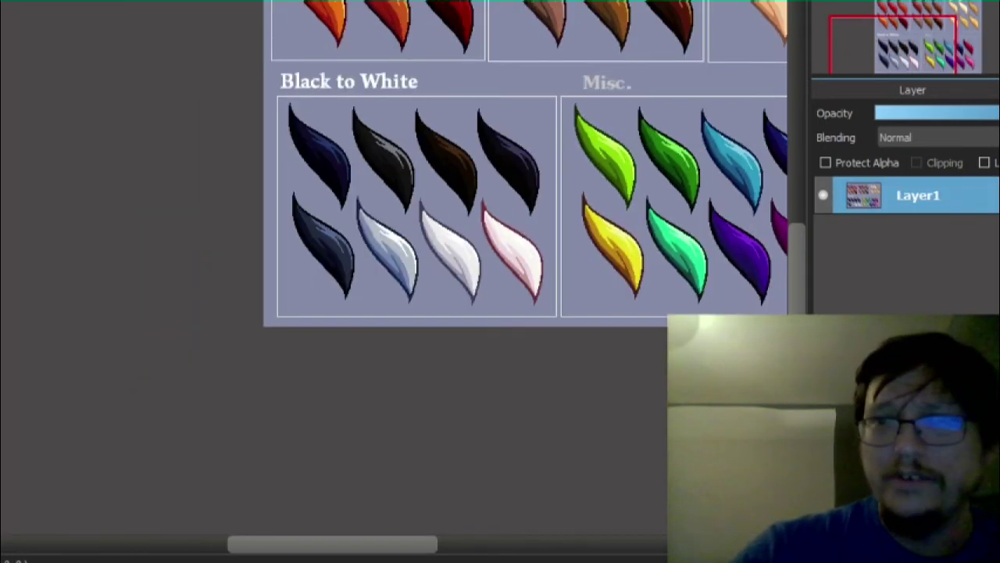
# - Take the dark navy from the Misc. swatches of the color reference and fill the jacket's sleeves and torso and the trousers
pyautogui.hscroll(4, 394, 164)
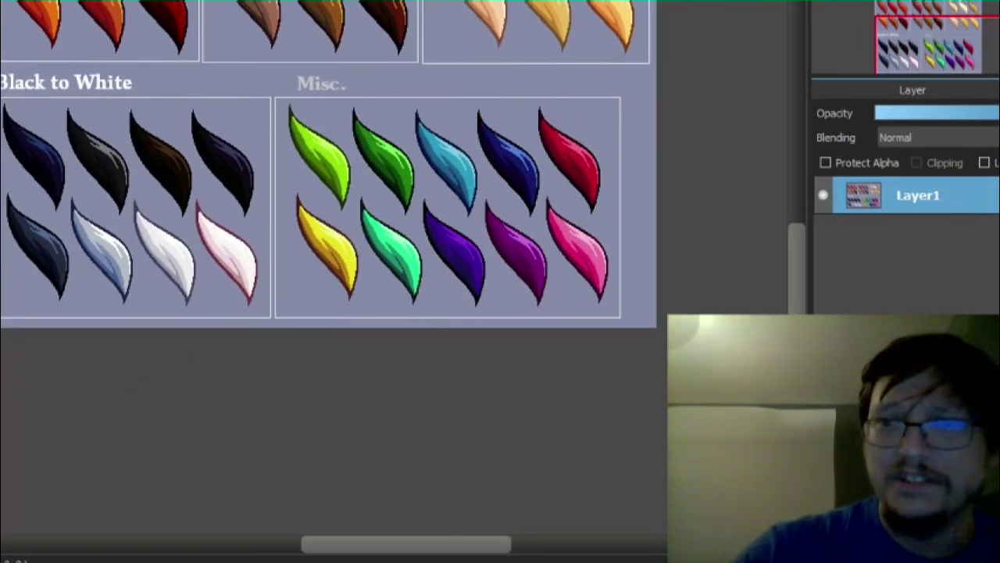
pyautogui.scroll(5, 328, 265)
pyautogui.scroll(-2, 328, 266)
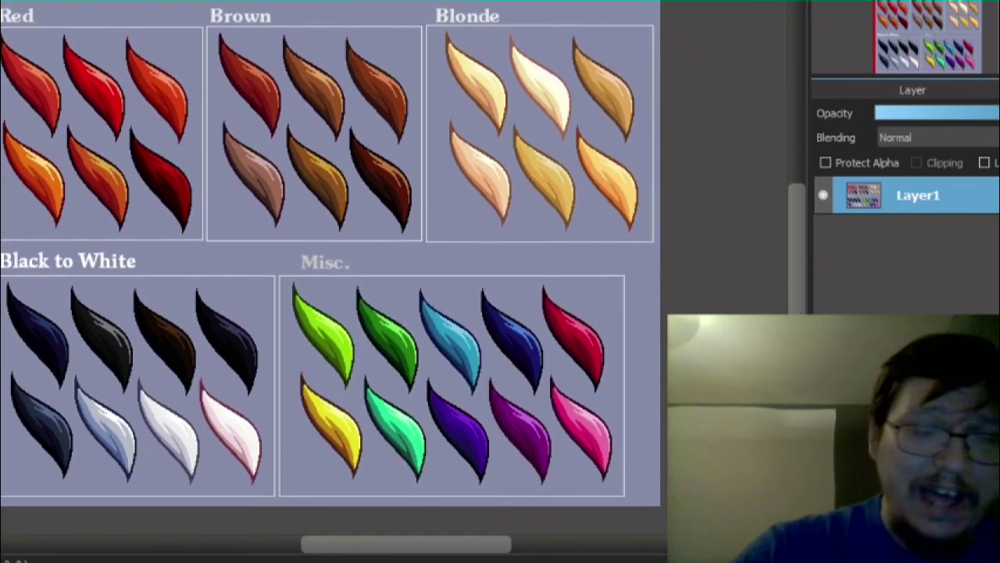
pyautogui.scroll(-3, 328, 250)
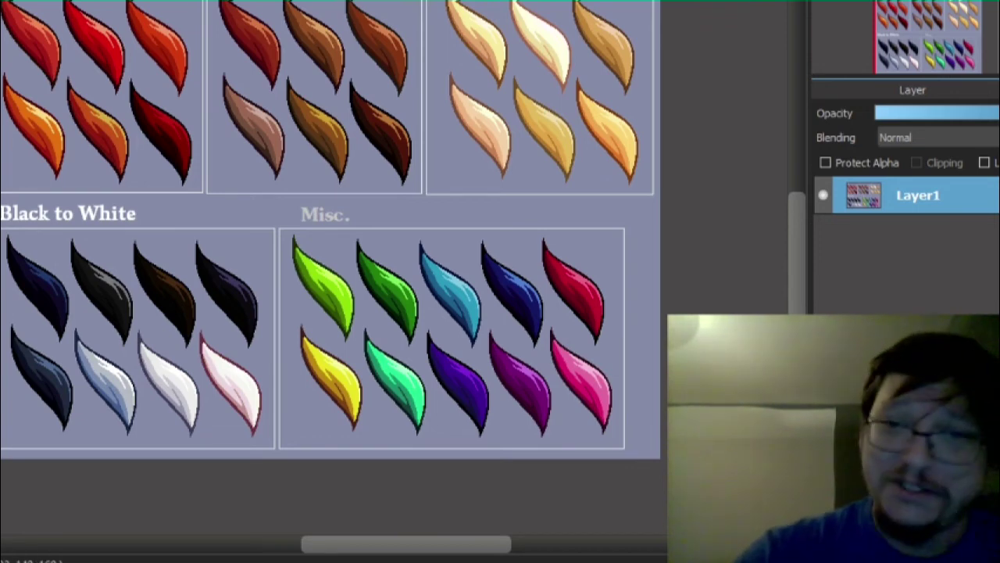
pyautogui.scroll(3, 524, 324)
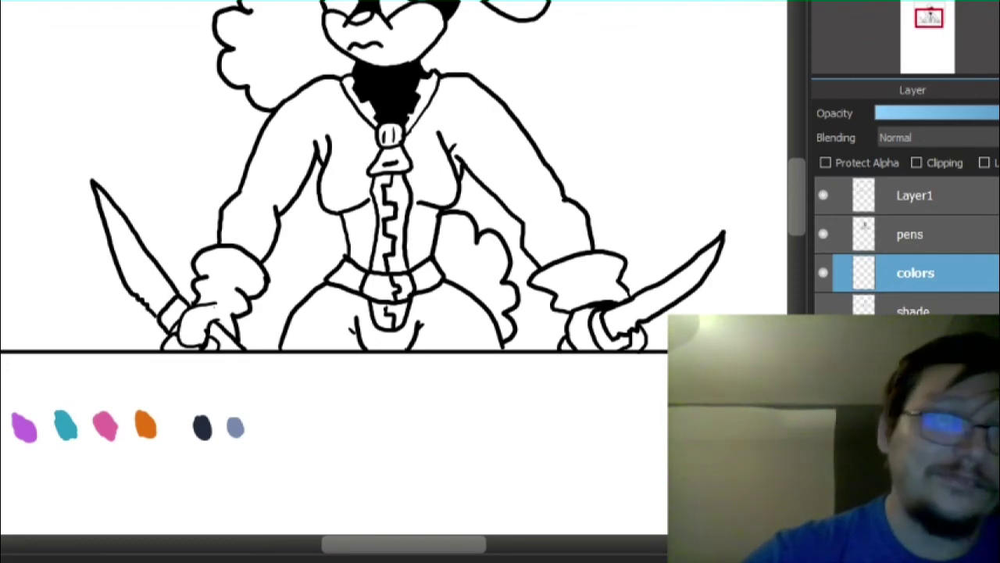
pyautogui.click(297, 180)
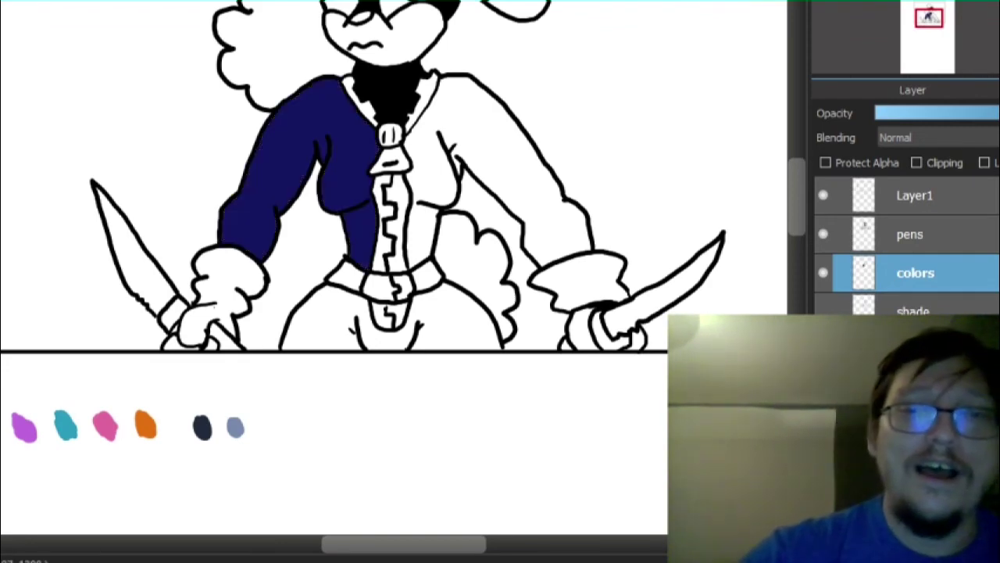
pyautogui.click(493, 157)
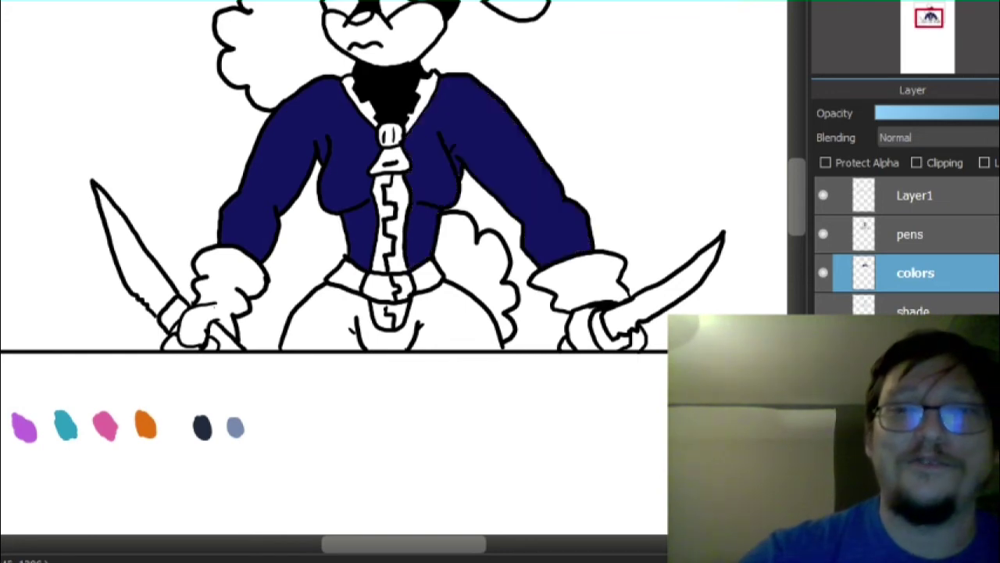
pyautogui.scroll(1, 472, 246)
pyautogui.click(446, 344)
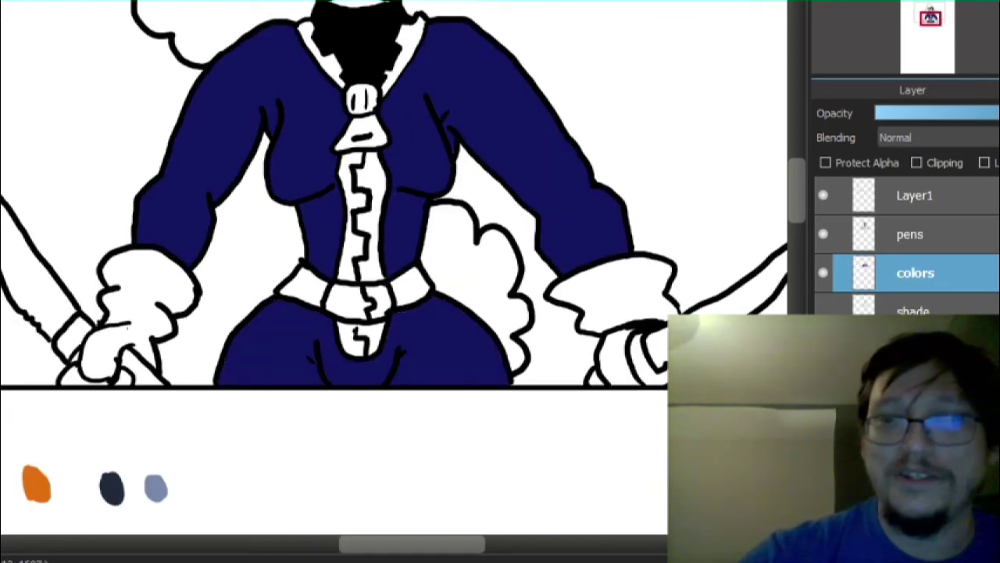
# - Touch up the tiny unfilled gap between the outlines at the underarm on the drooping-ear side in navy
pyautogui.scroll(-1, 390, 192)
pyautogui.scroll(3, 455, 137)
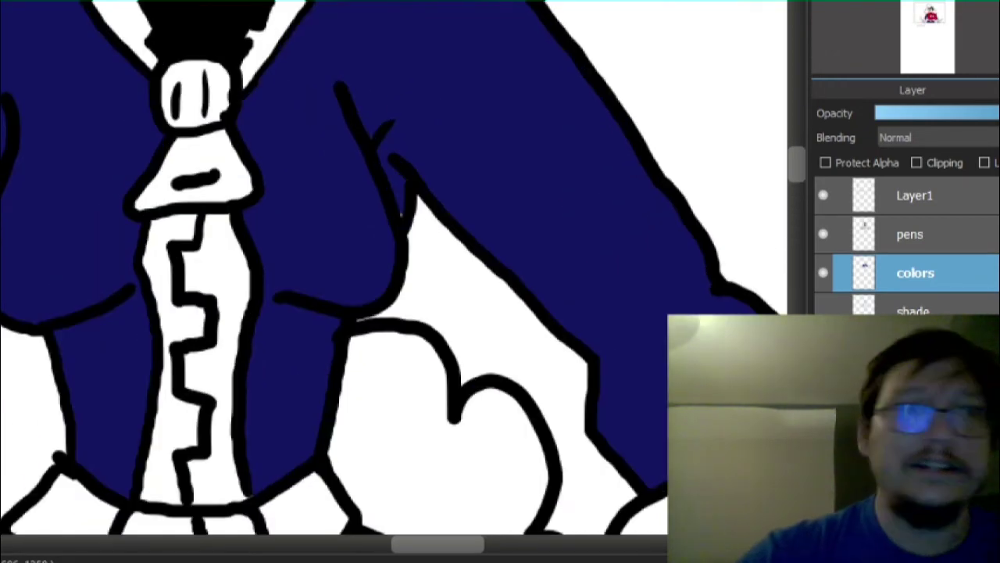
pyautogui.scroll(-1, 390, 235)
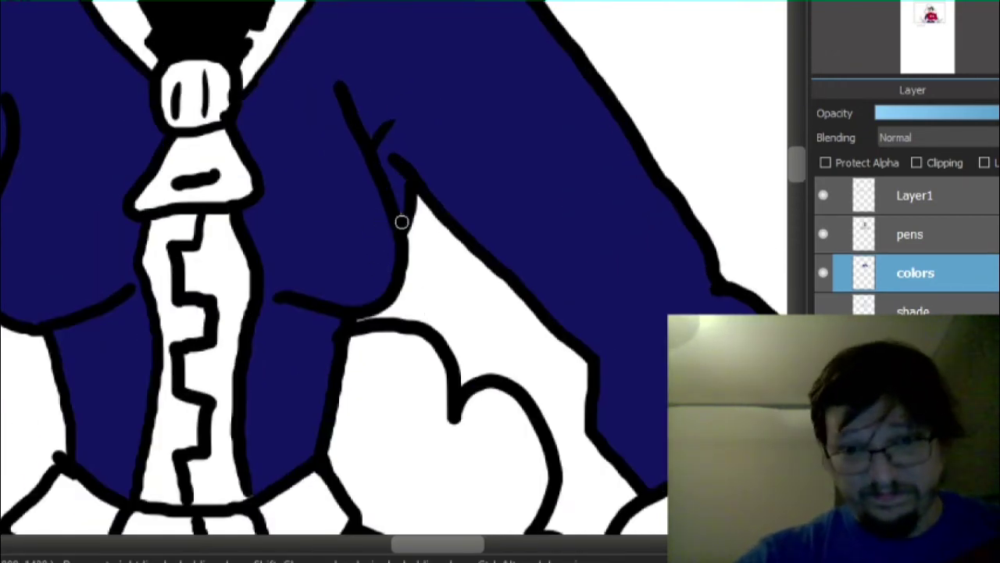
pyautogui.scroll(1, 413, 207)
pyautogui.scroll(-3, 412, 207)
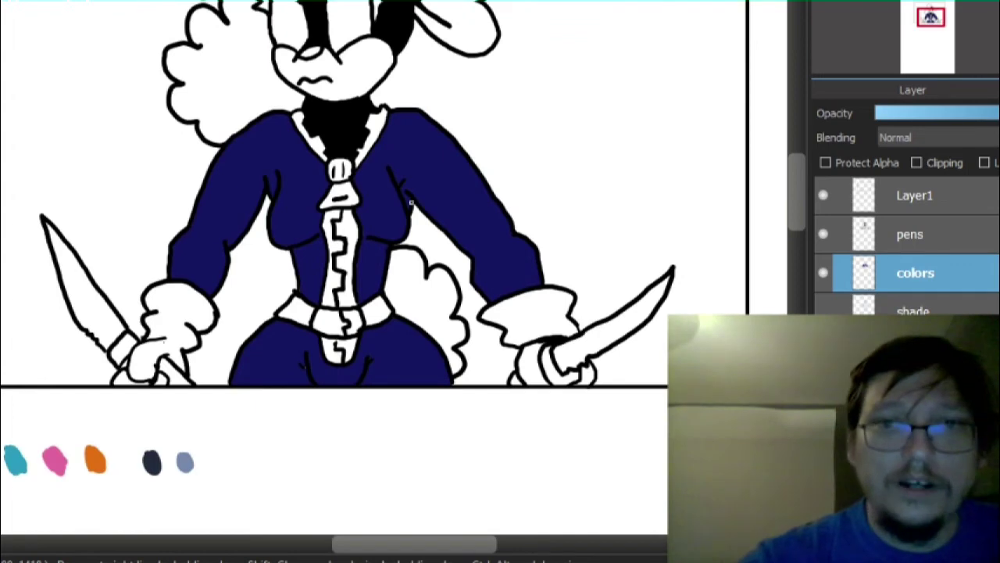
pyautogui.scroll(-1, 413, 205)
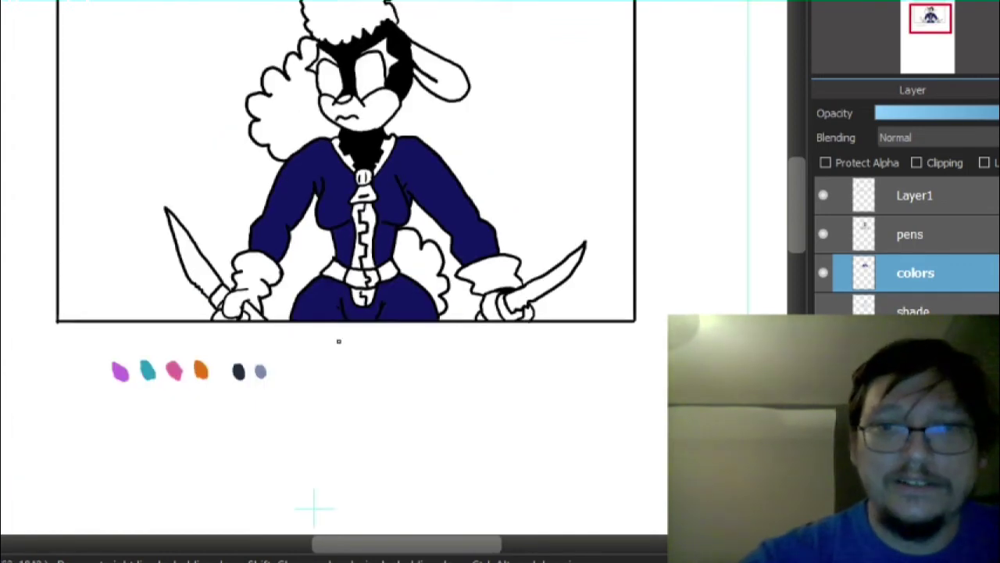
# - Try a bright purple from the reference swatches on both halves of the torso's zigzag front strip, then undo both fills
pyautogui.scroll(1, 337, 339)
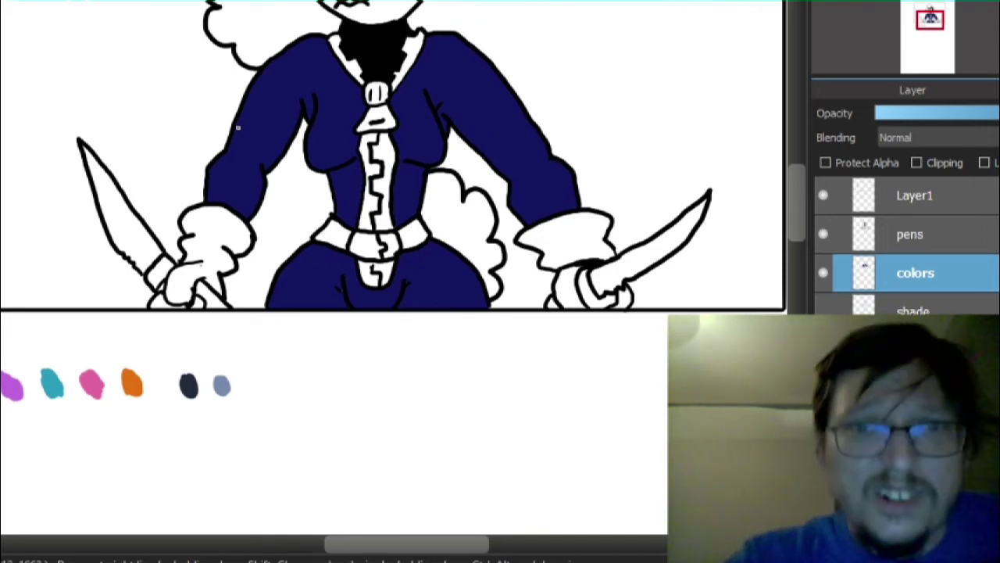
pyautogui.click(239, 2)
pyautogui.scroll(-2, 496, 302)
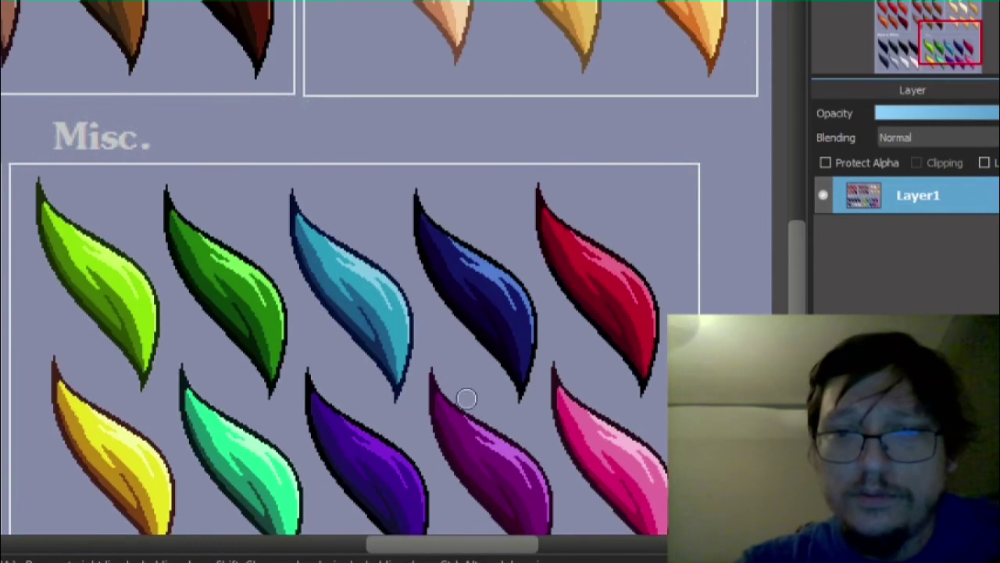
pyautogui.scroll(2, 422, 502)
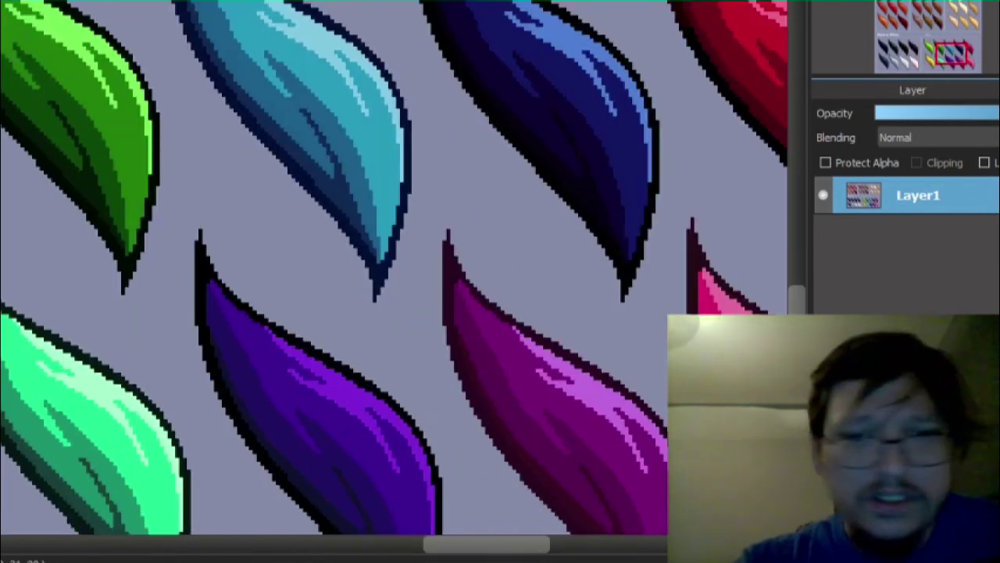
pyautogui.hotkey('ctrl', 'Tab')
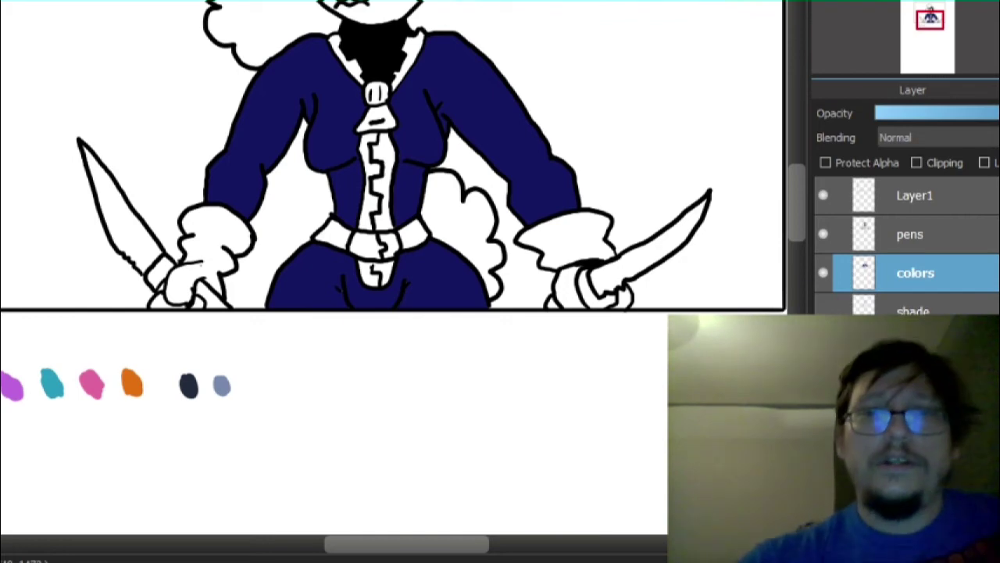
pyautogui.click(384, 181)
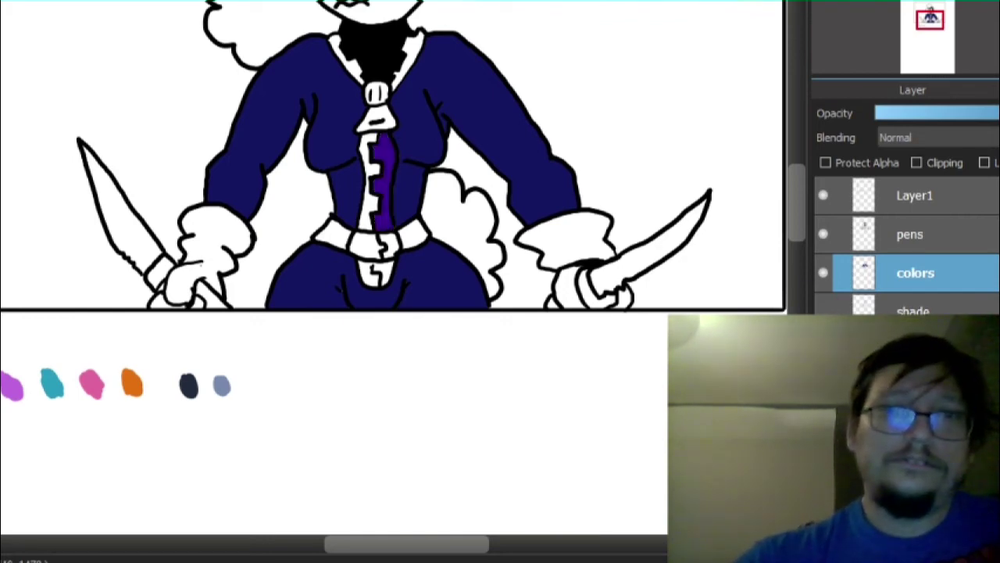
pyautogui.scroll(3, 377, 179)
pyautogui.click(348, 184)
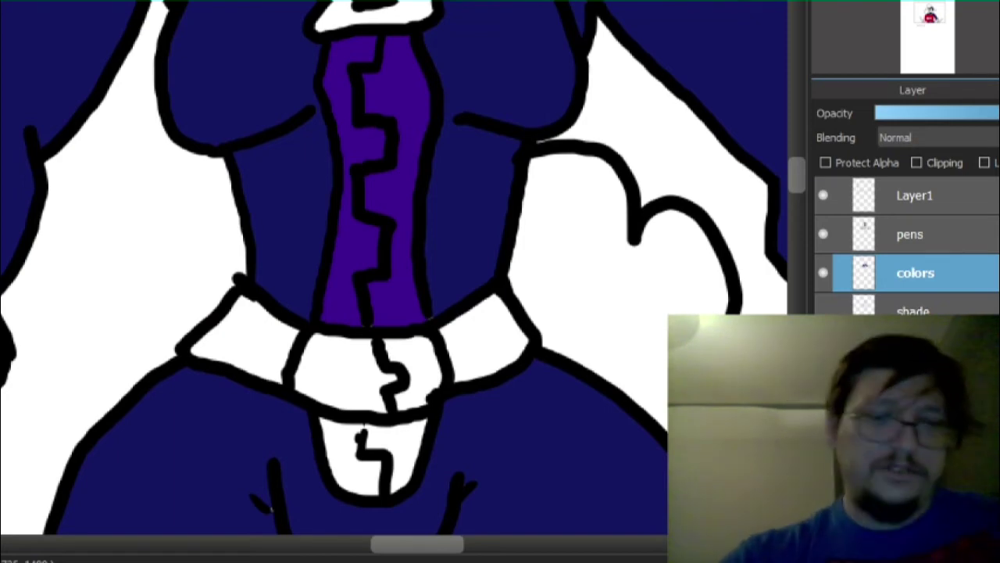
pyautogui.hotkey('ctrl', 'z')
pyautogui.hotkey('ctrl', 'z')
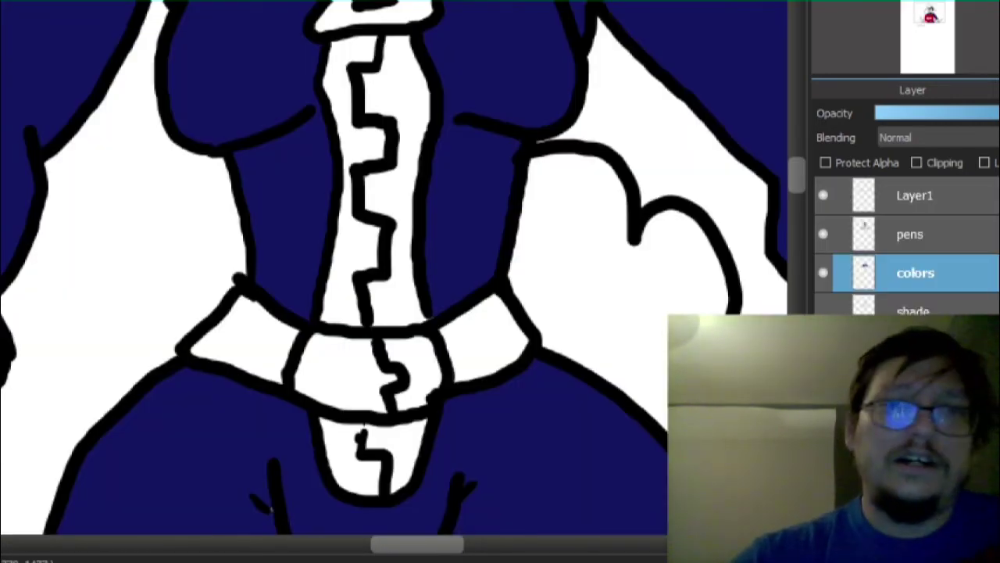
# - Fill the torso's zigzag front strip, the flared clasp, the rounded knot above it and both sides of the collar in dark purple
pyautogui.click(406, 234)
pyautogui.click(336, 196)
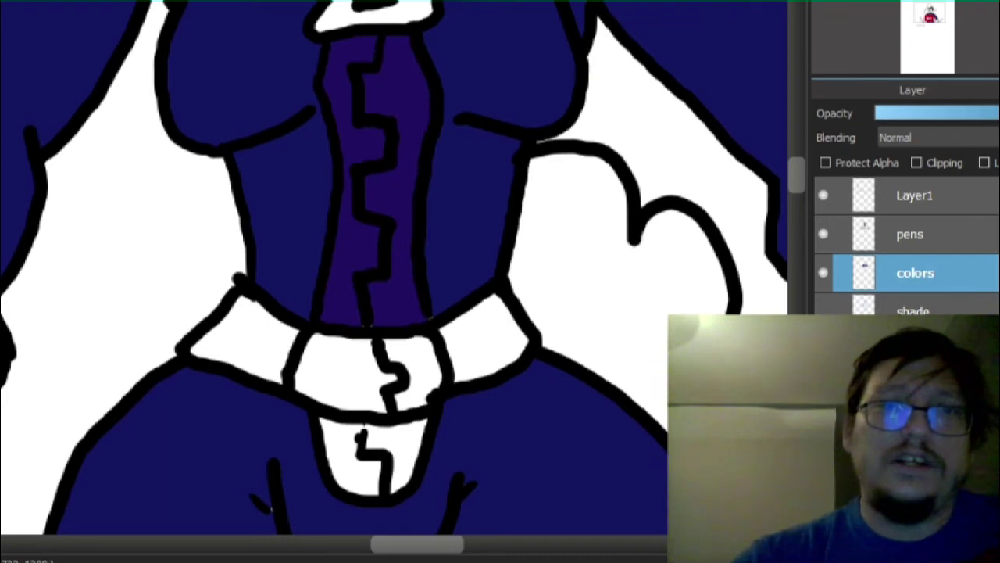
pyautogui.click(375, 19)
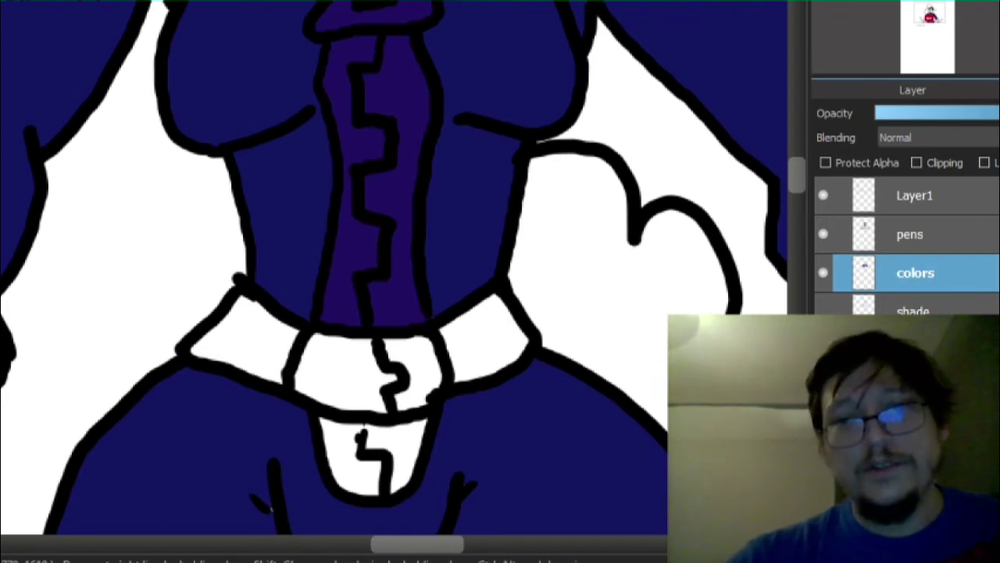
pyautogui.scroll(-3, 422, 304)
pyautogui.scroll(3, 423, 156)
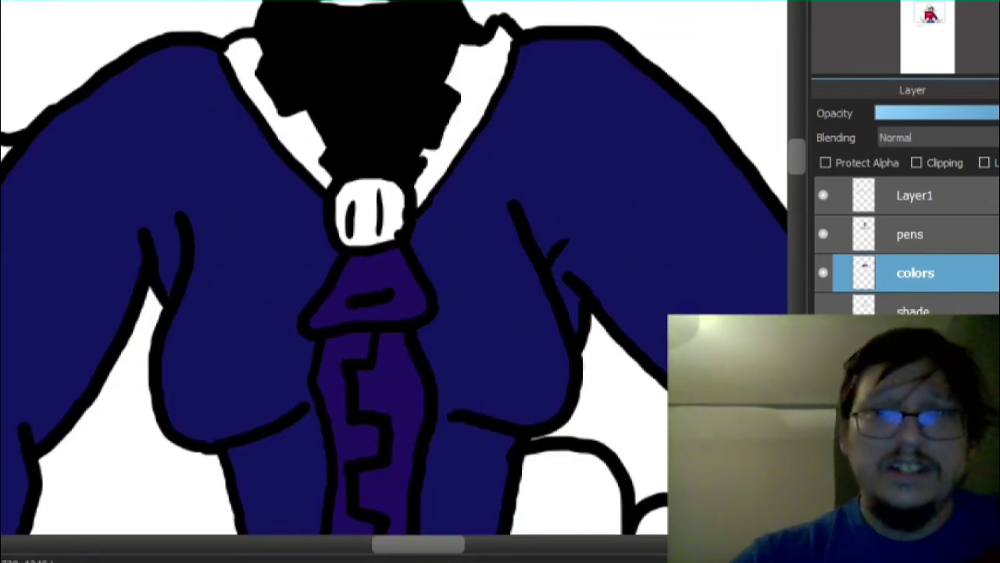
pyautogui.click(370, 212)
pyautogui.click(304, 139)
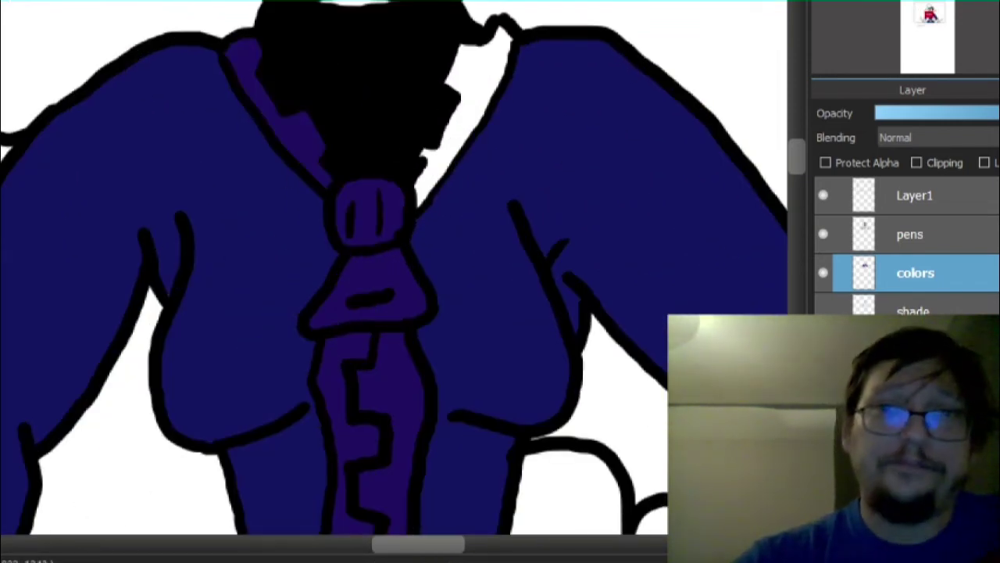
pyautogui.click(469, 86)
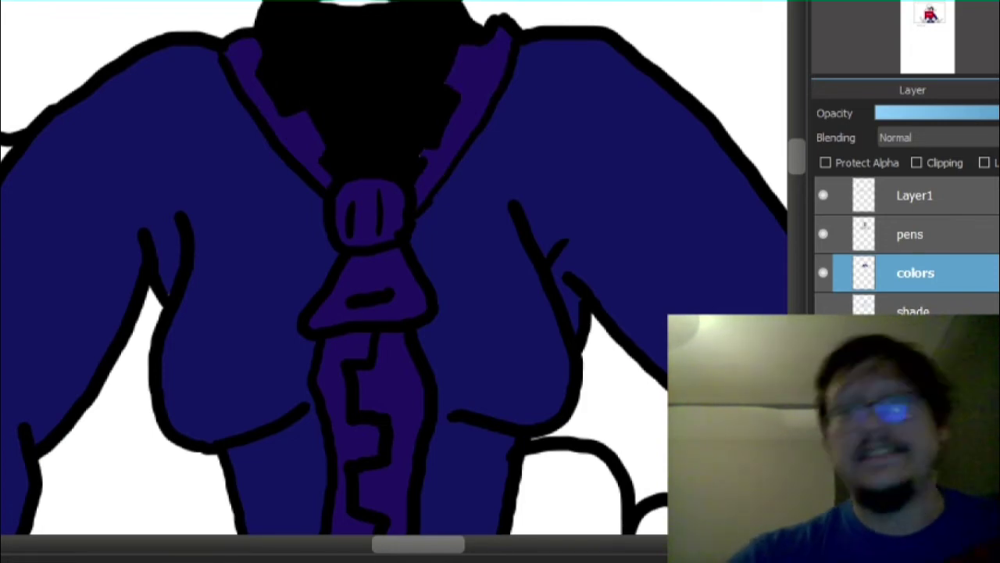
# - Fill both halves of the rounded flap below the belt buckle in the same dark purple
pyautogui.scroll(-3, 524, 214)
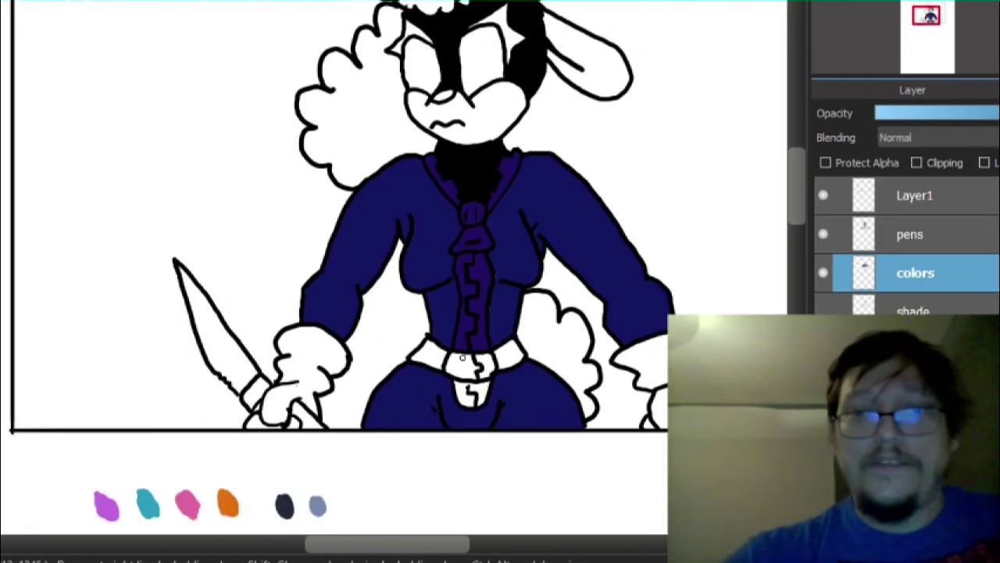
pyautogui.scroll(3, 461, 424)
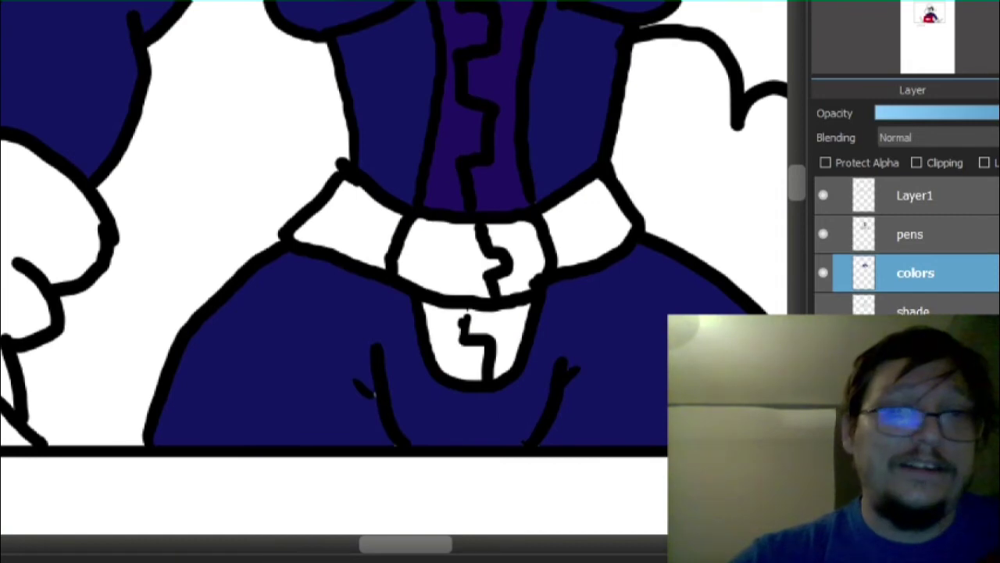
pyautogui.click(508, 341)
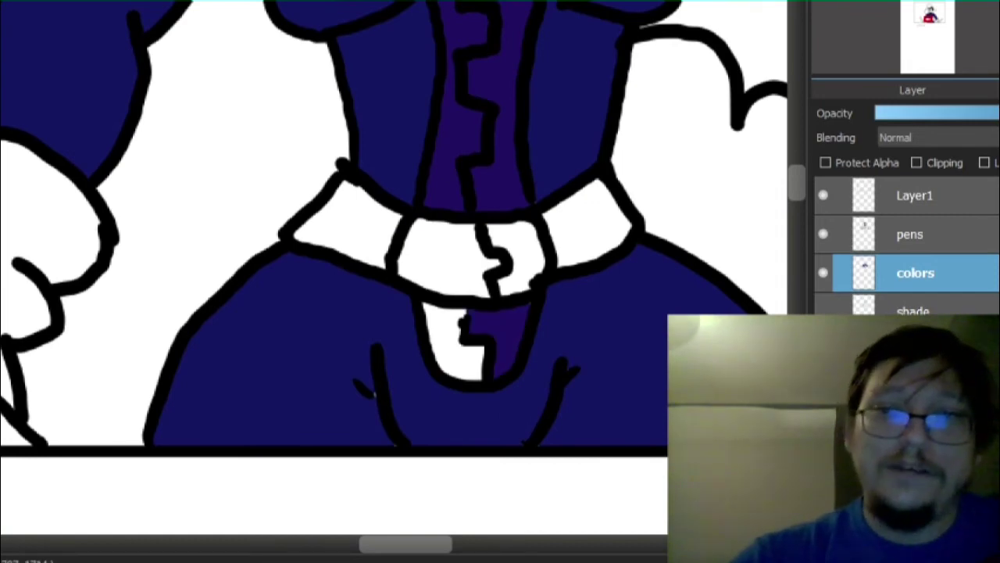
pyautogui.click(451, 343)
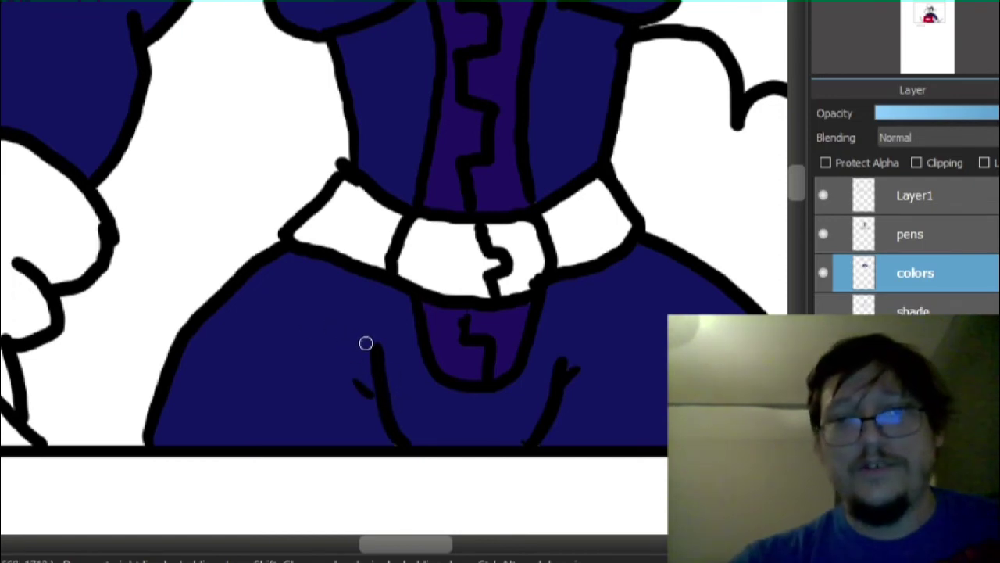
pyautogui.scroll(-3, 366, 343)
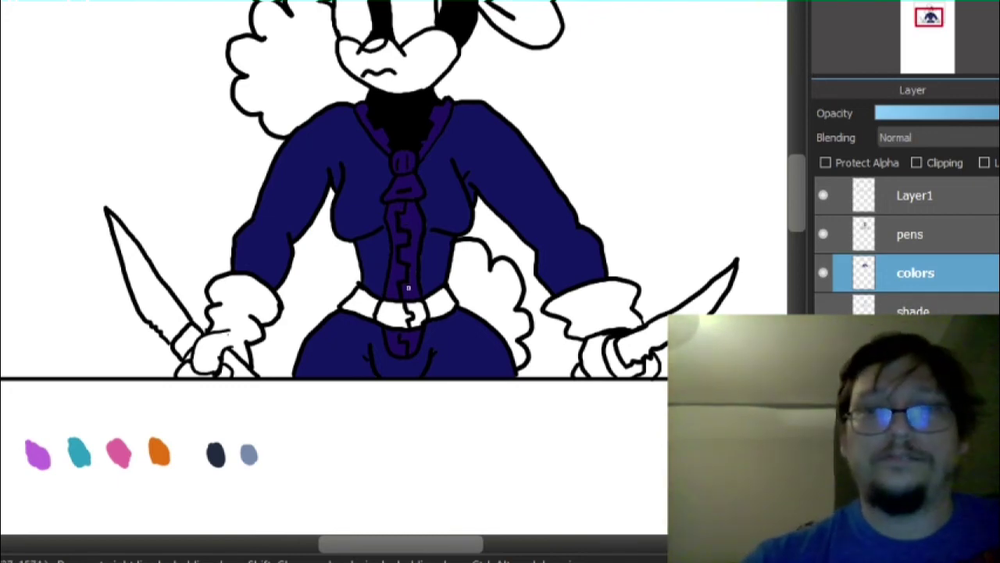
pyautogui.scroll(3, 408, 288)
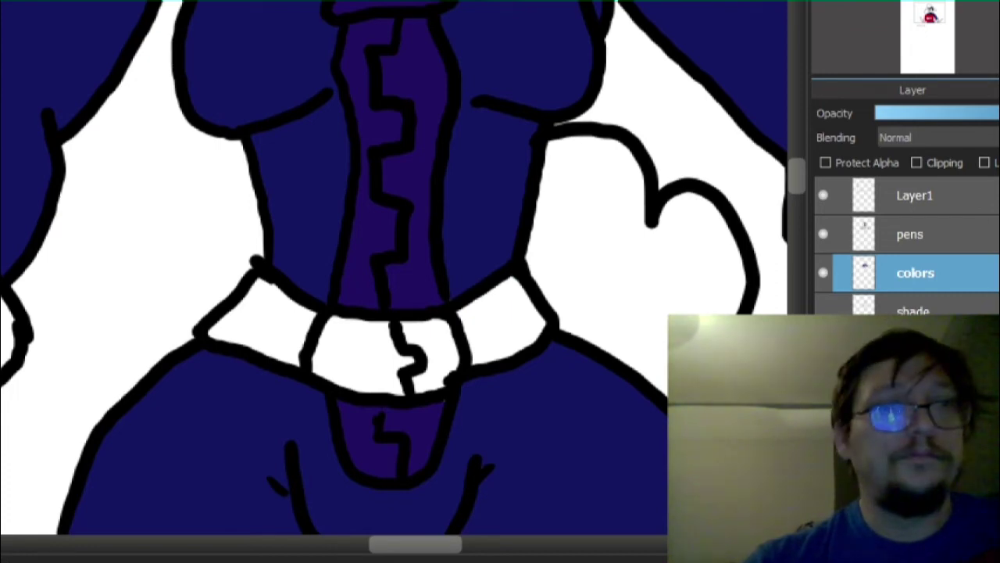
# - Fill the belt sections on both sides of the buckle in the same dark purple
pyautogui.click(262, 320)
pyautogui.click(500, 317)
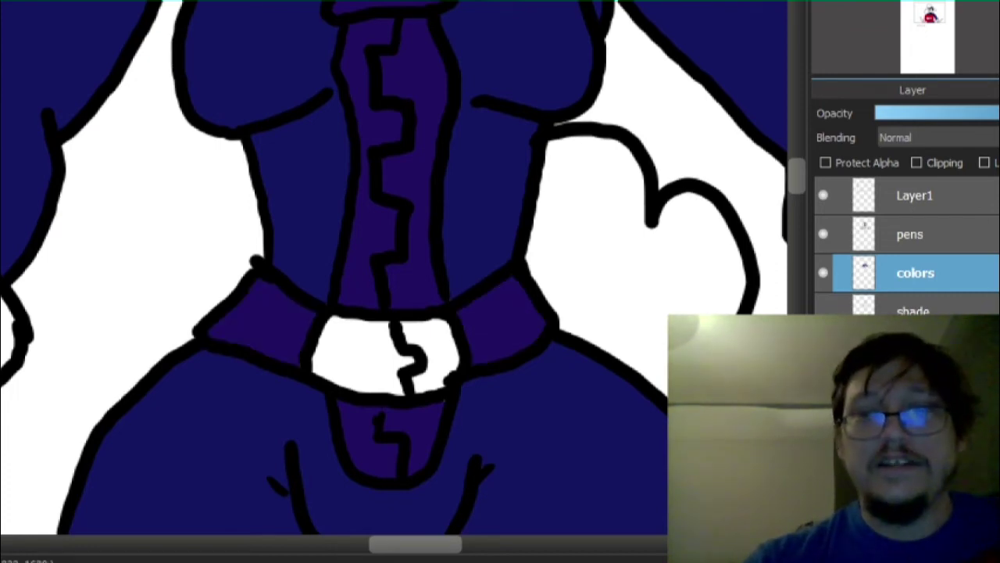
pyautogui.scroll(-3, 408, 232)
pyautogui.scroll(-3, 383, 358)
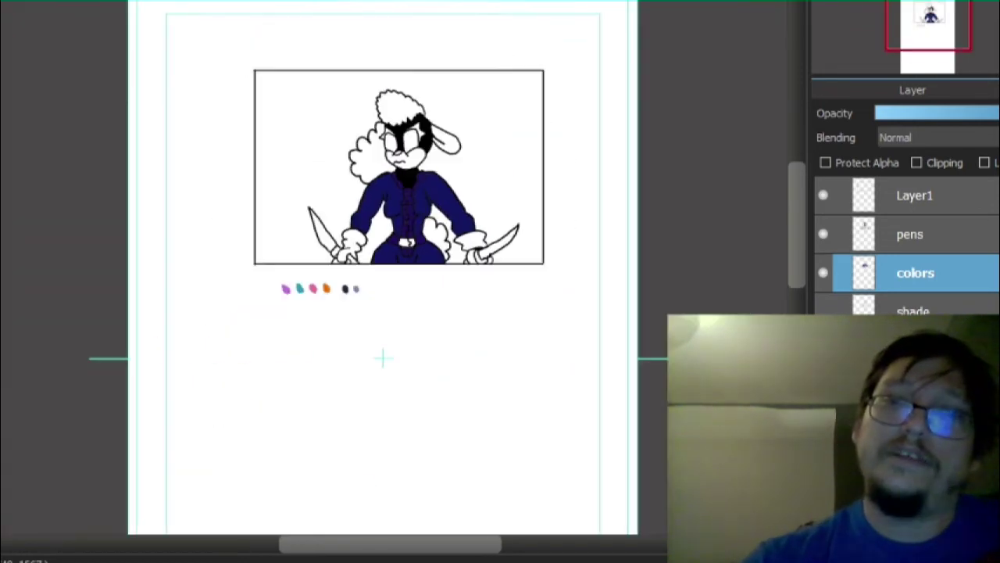
# - Fill both halves of the belt buckle in the bright purple from the reference swatches
pyautogui.scroll(3, 341, 487)
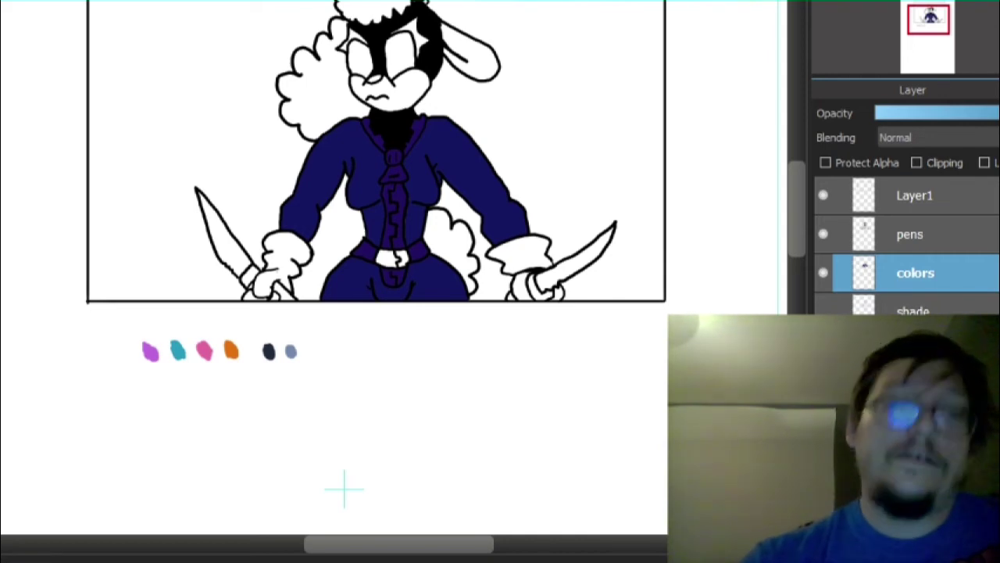
pyautogui.scroll(2, 175, 362)
pyautogui.scroll(1, 203, 350)
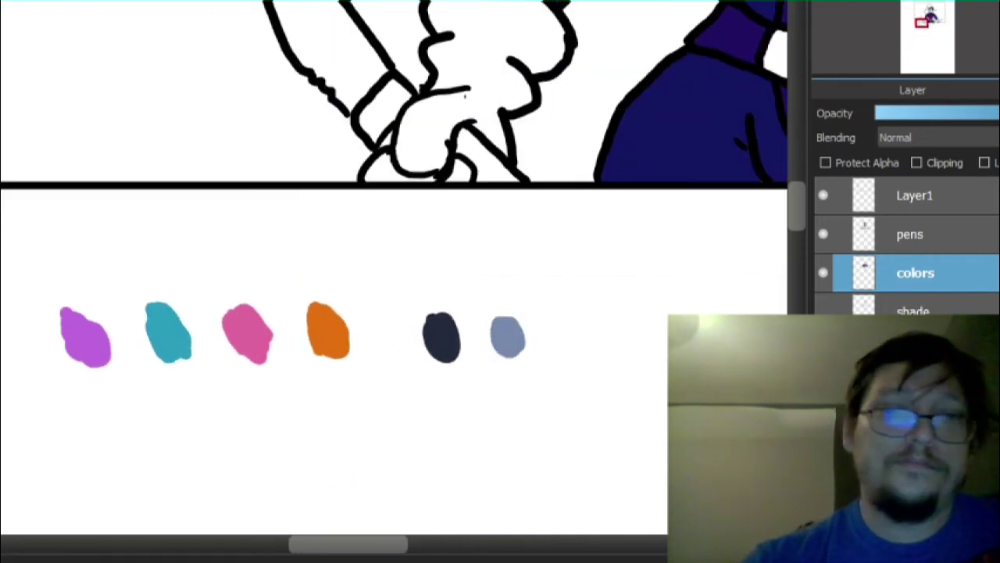
pyautogui.scroll(-3, 748, 293)
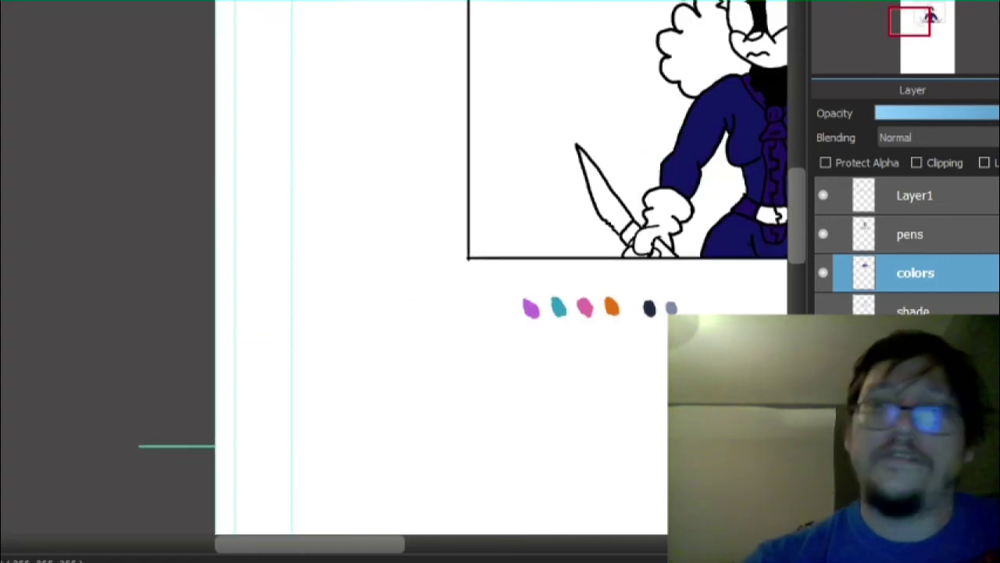
pyautogui.moveTo(309, 544); pyautogui.dragTo(419, 544)
pyautogui.scroll(1, 317, 196)
pyautogui.scroll(2, 281, 211)
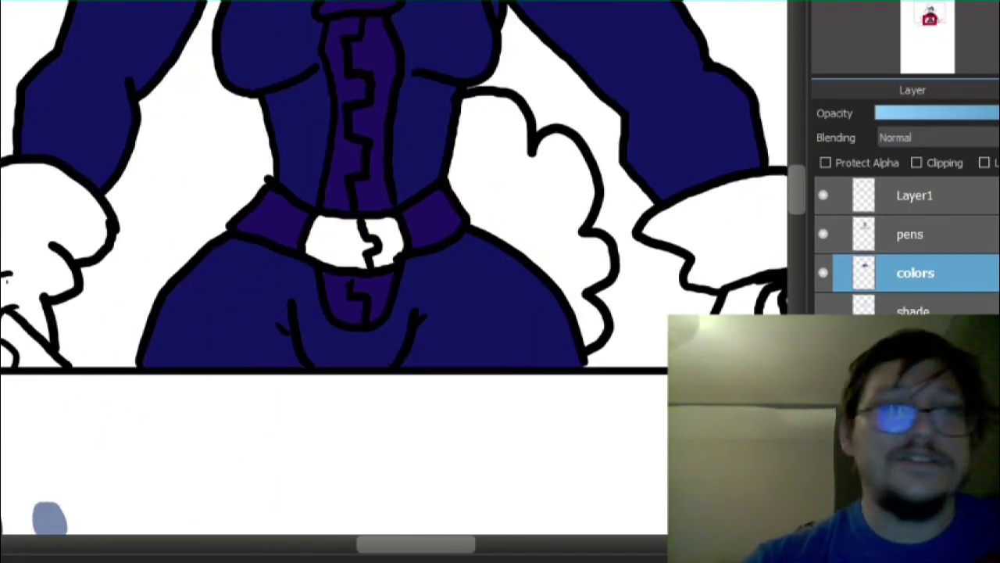
pyautogui.click(332, 238)
pyautogui.click(387, 238)
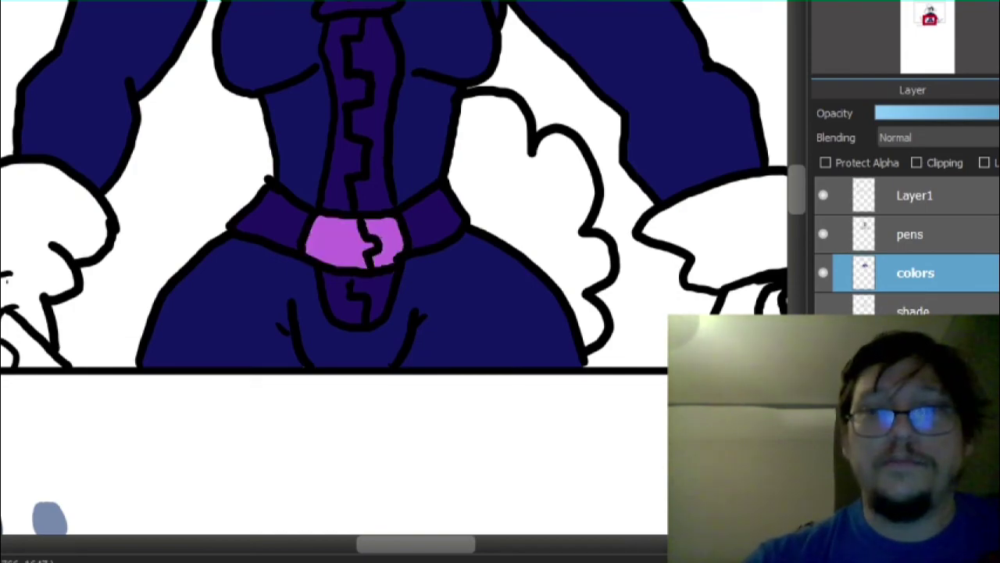
# - Fill the character's nose in the same bright purple as the buckle
pyautogui.scroll(-3, 342, 395)
pyautogui.scroll(4, 370, 74)
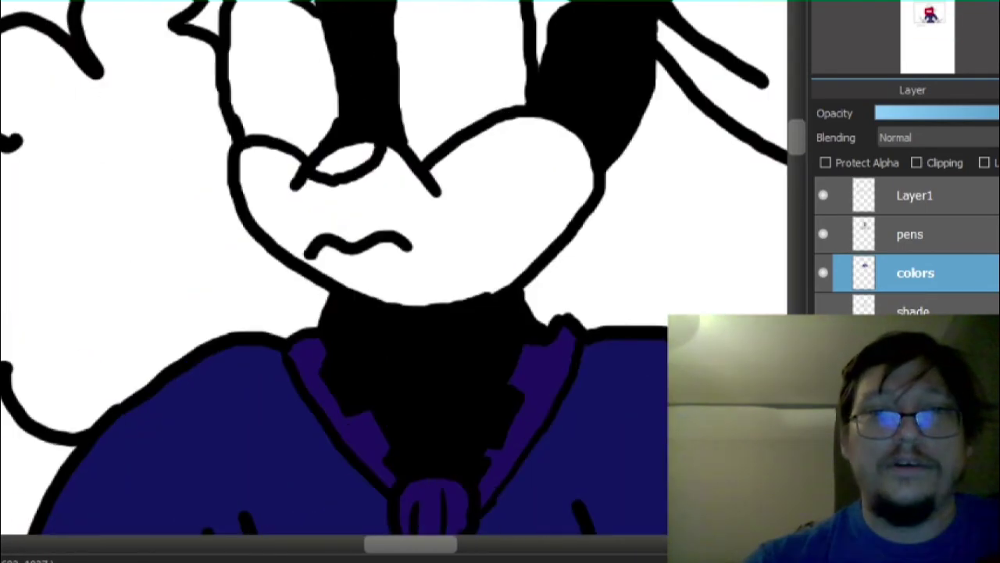
pyautogui.click(344, 161)
# - Fill the pointed markings around both eyes in the pink from the reference swatches
pyautogui.scroll(-4, 352, 234)
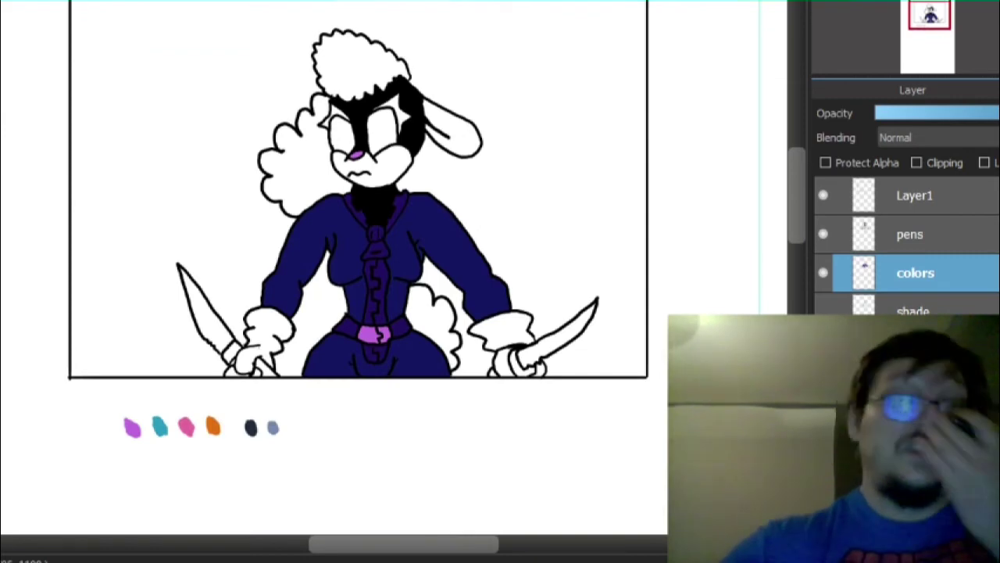
pyautogui.scroll(2, 133, 402)
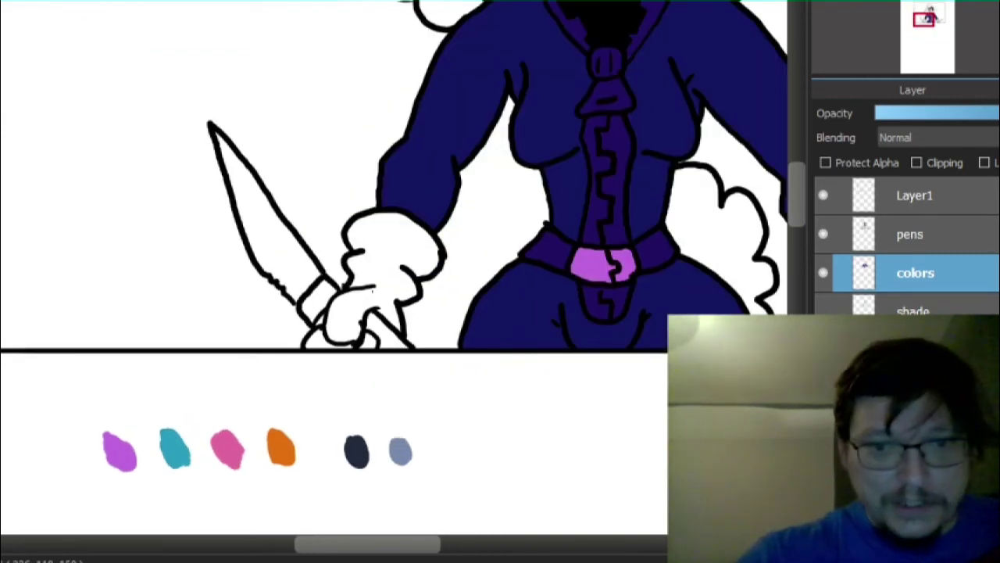
pyautogui.scroll(-3, 406, 292)
pyautogui.scroll(4, 494, 107)
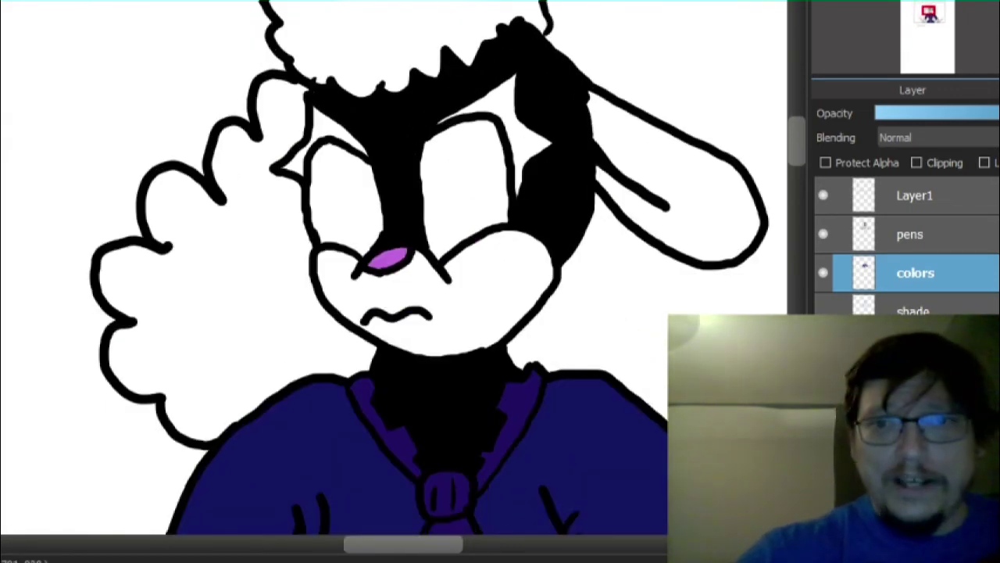
pyautogui.click(521, 135)
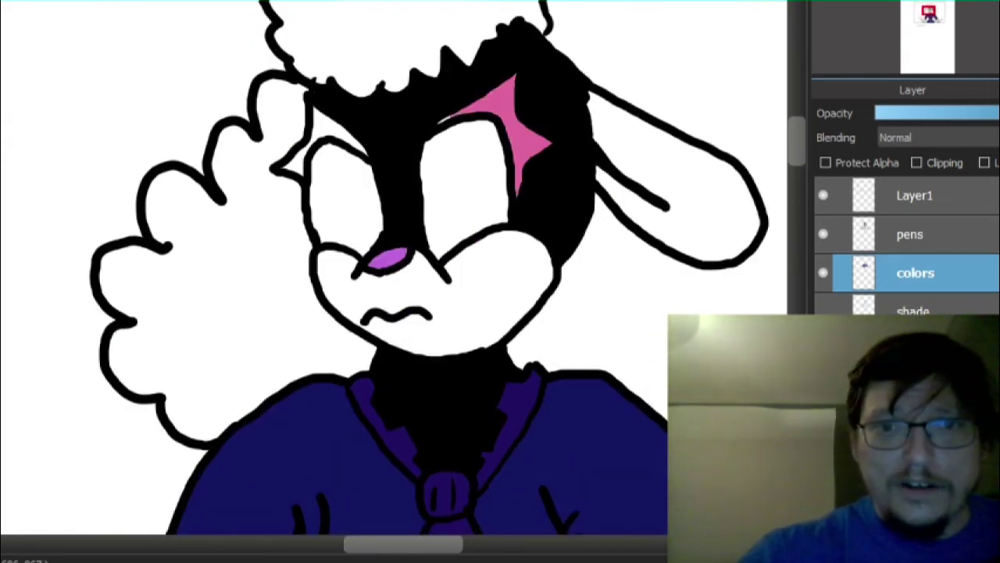
pyautogui.click(322, 125)
# - Touch up the thin unfilled tips of the eye markings with the brush in pink
pyautogui.press('b')
pyautogui.scroll(1, 426, 136)
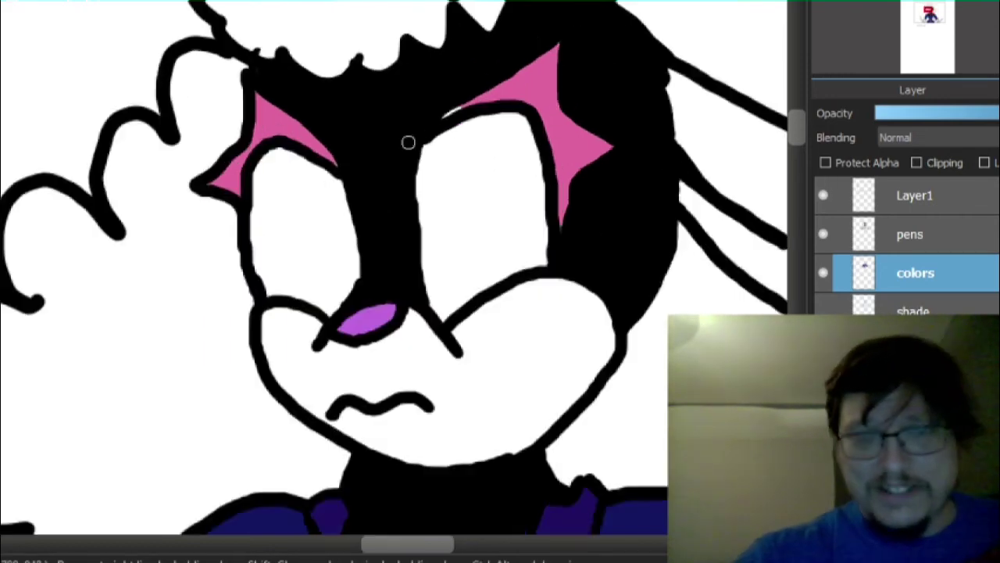
pyautogui.scroll(2, 408, 142)
pyautogui.moveTo(476, 96); pyautogui.dragTo(501, 75)
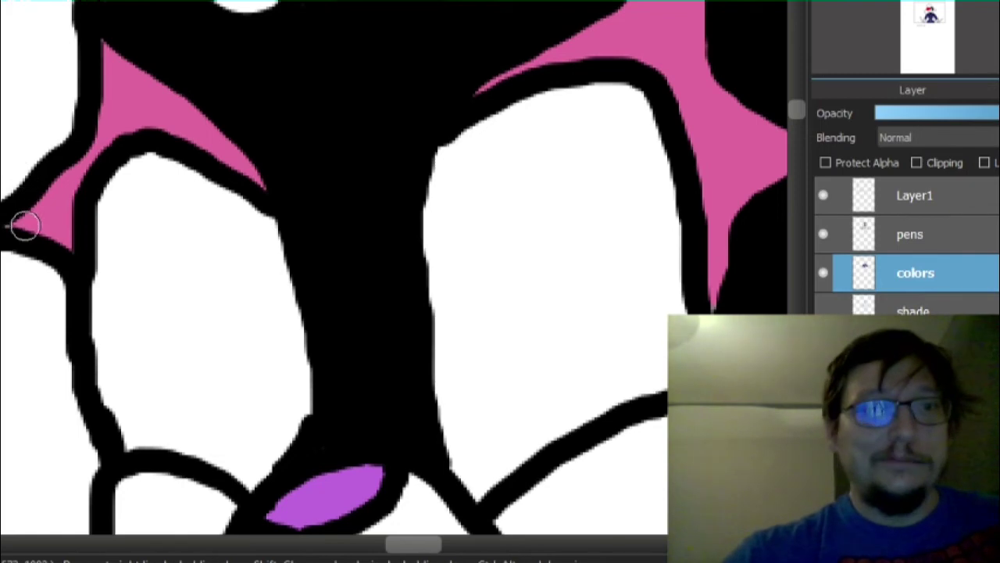
# - Select the area inside the large curly hair mass beside the face
pyautogui.scroll(-4, 24, 225)
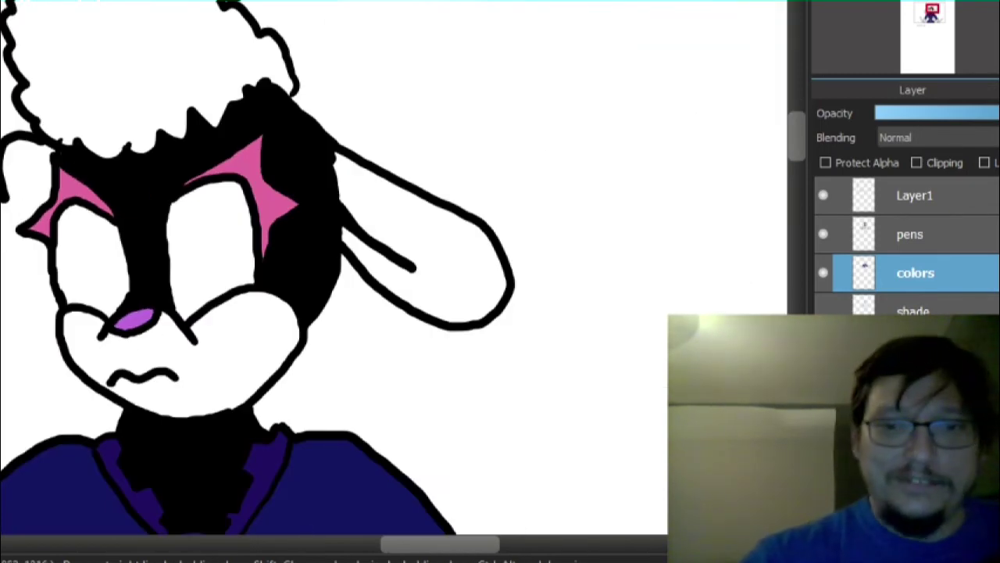
pyautogui.moveTo(440, 544); pyautogui.dragTo(412, 544)
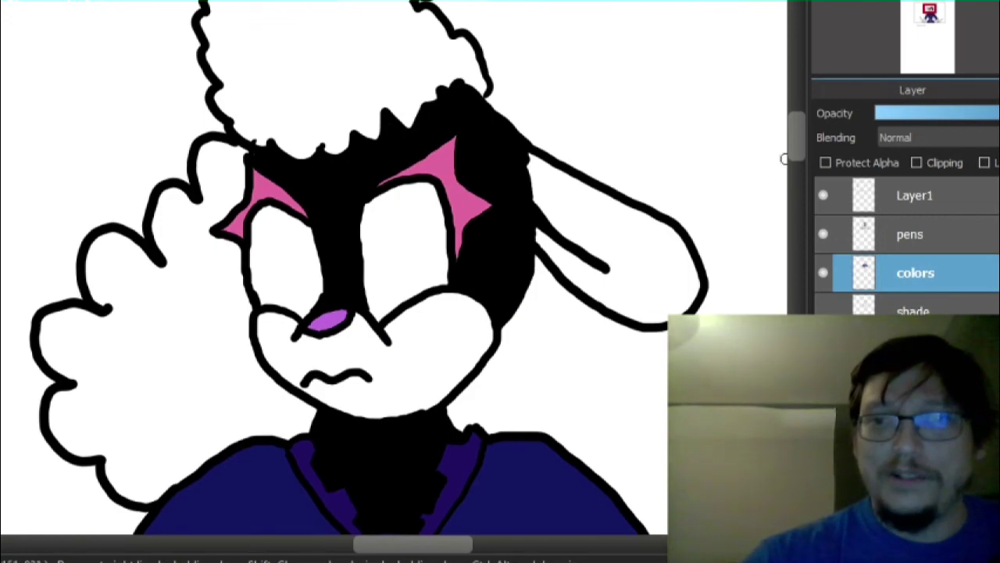
pyautogui.moveTo(795, 156); pyautogui.dragTo(794, 133)
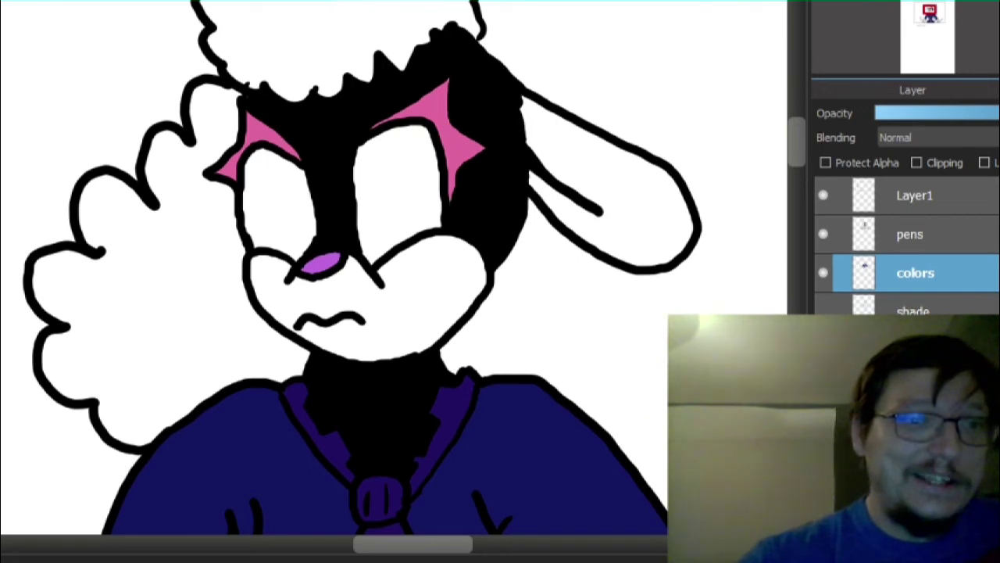
pyautogui.click(156, 281)
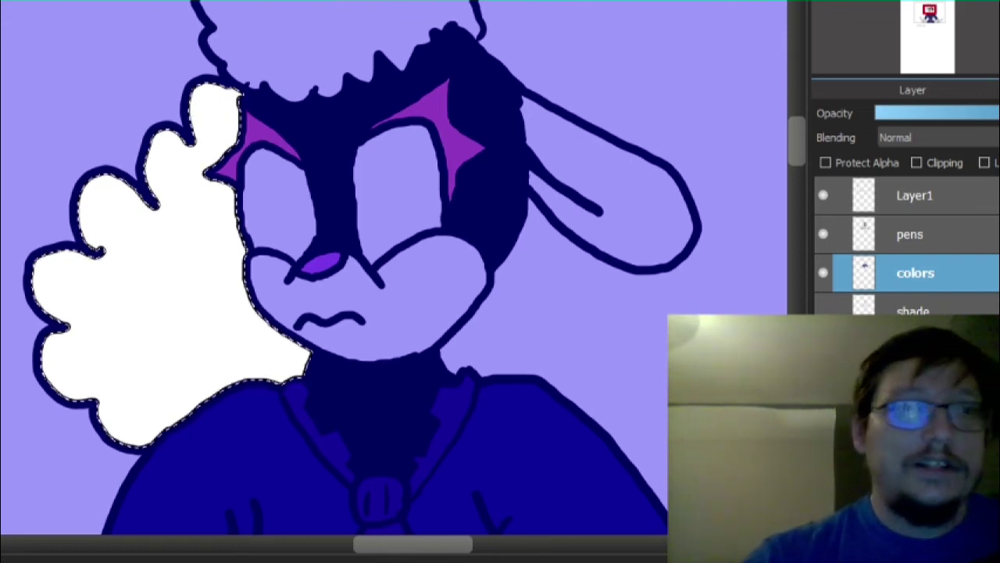
# - Fill the selected hair mass in pink and try vertical pink-to-dark-purple gradients over it, undoing each gradient
pyautogui.hotkey('ctrl', 'd')
pyautogui.hotkey('alt', 'BackSpace')
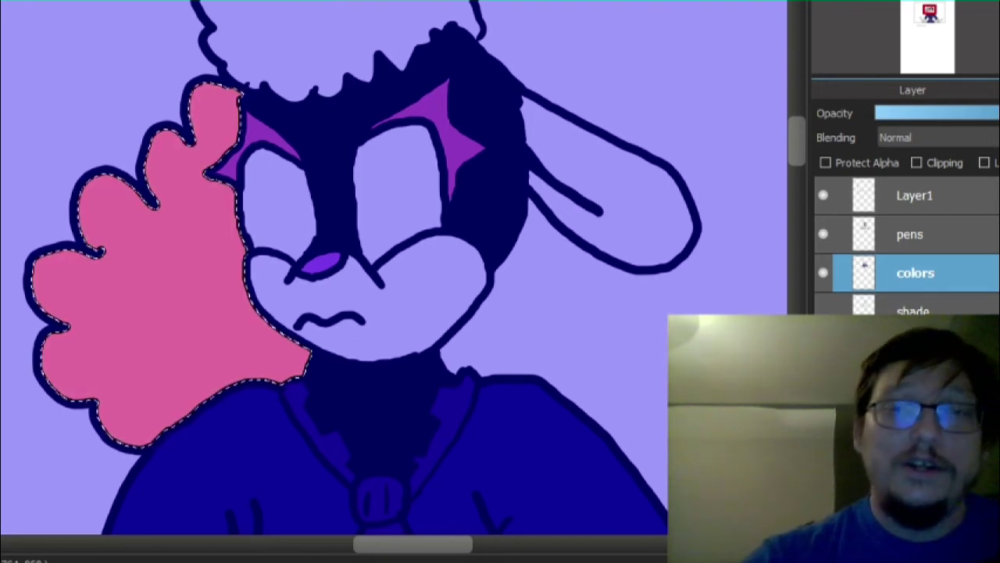
pyautogui.scroll(-10, 391, 266)
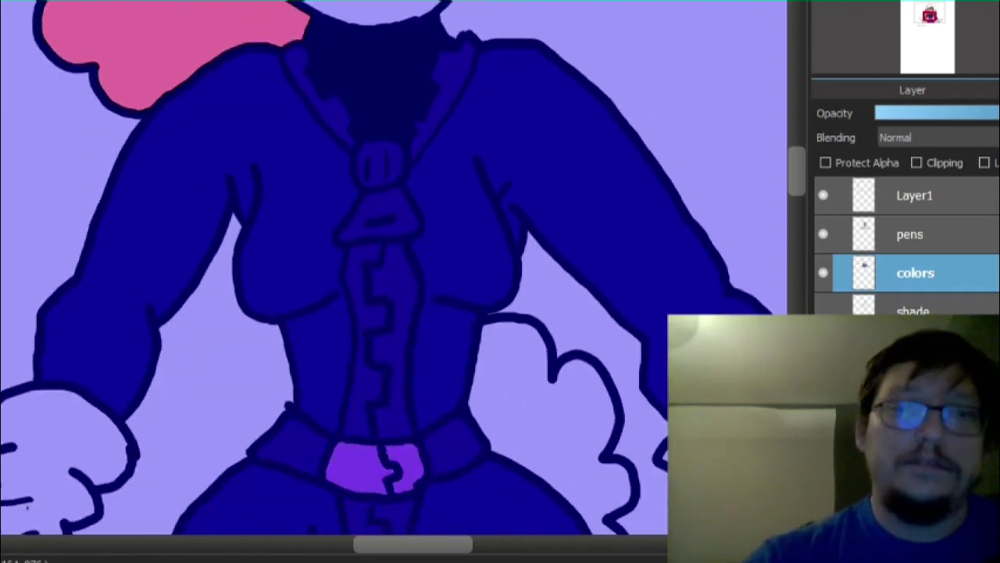
pyautogui.scroll(2, 390, 265)
pyautogui.scroll(3, 391, 265)
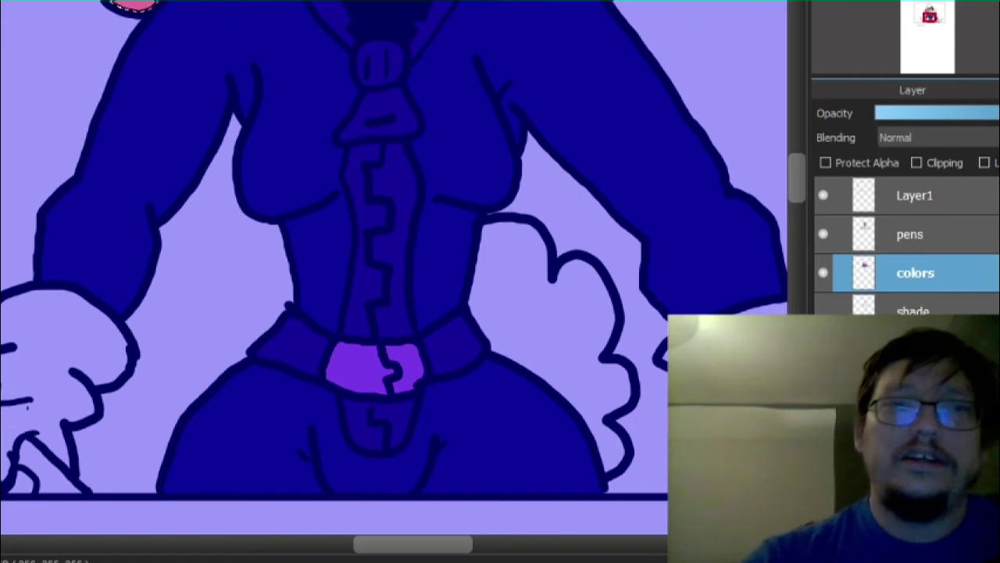
pyautogui.scroll(5, 390, 266)
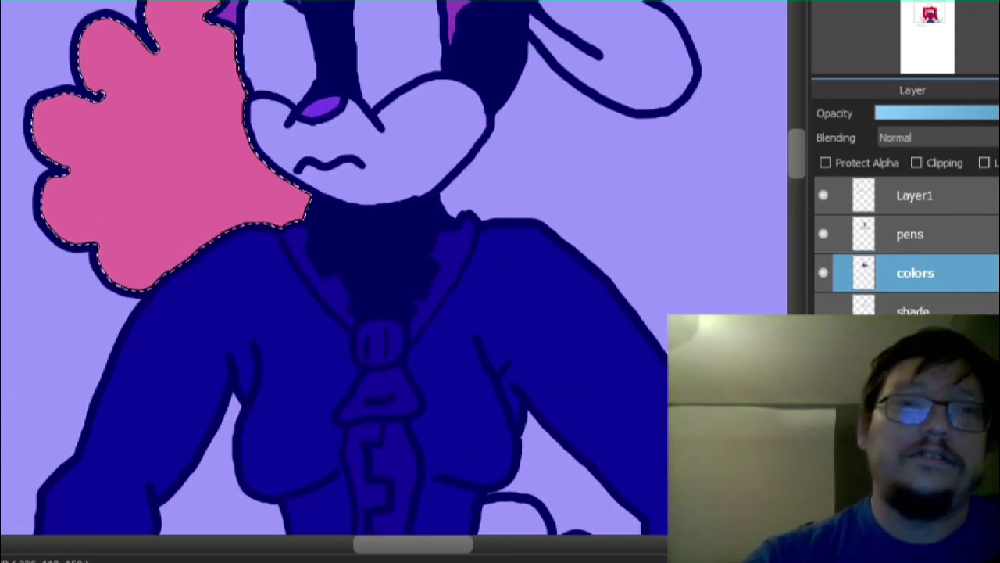
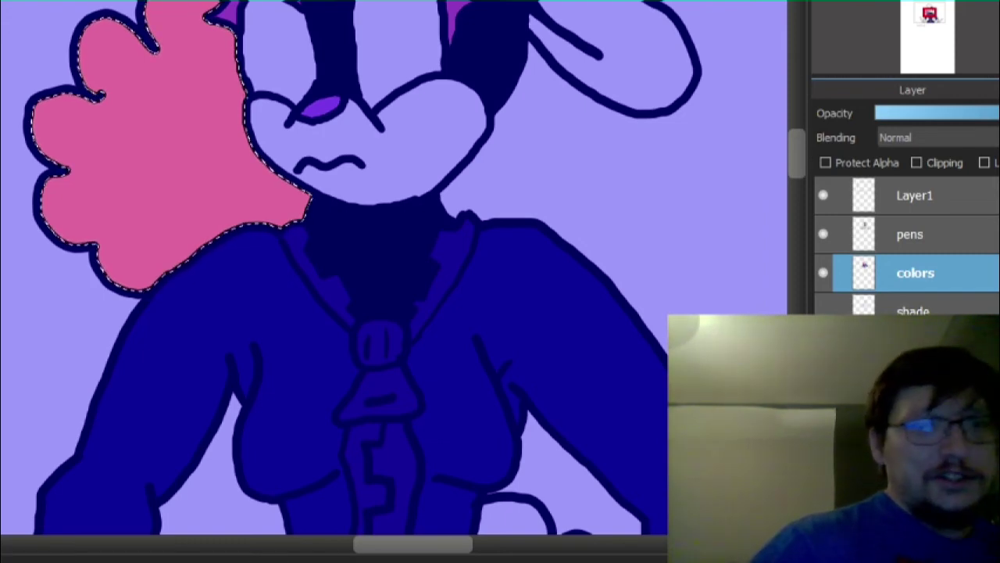
pyautogui.hotkey('ctrl', 'z')
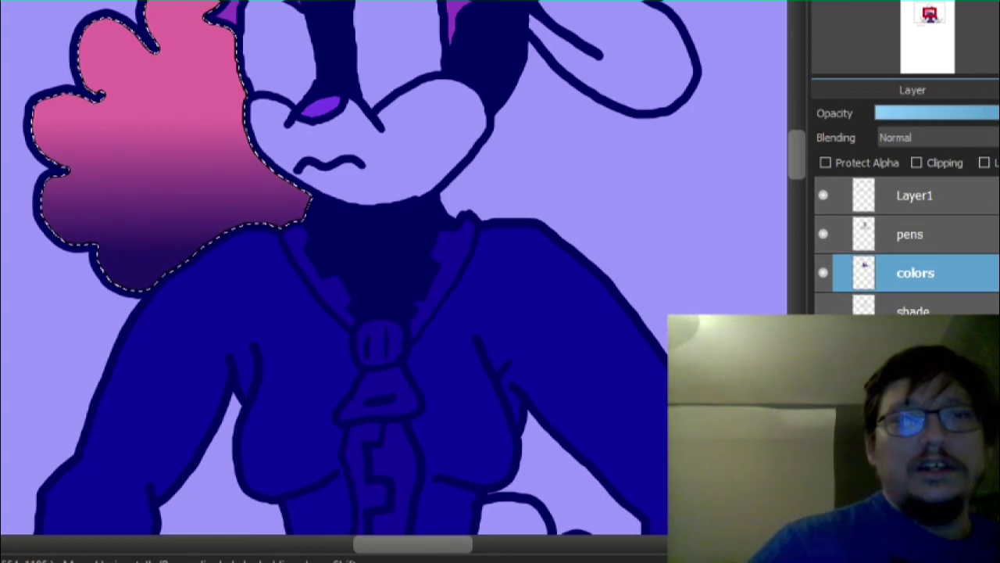
pyautogui.hotkey('ctrl', 'z')
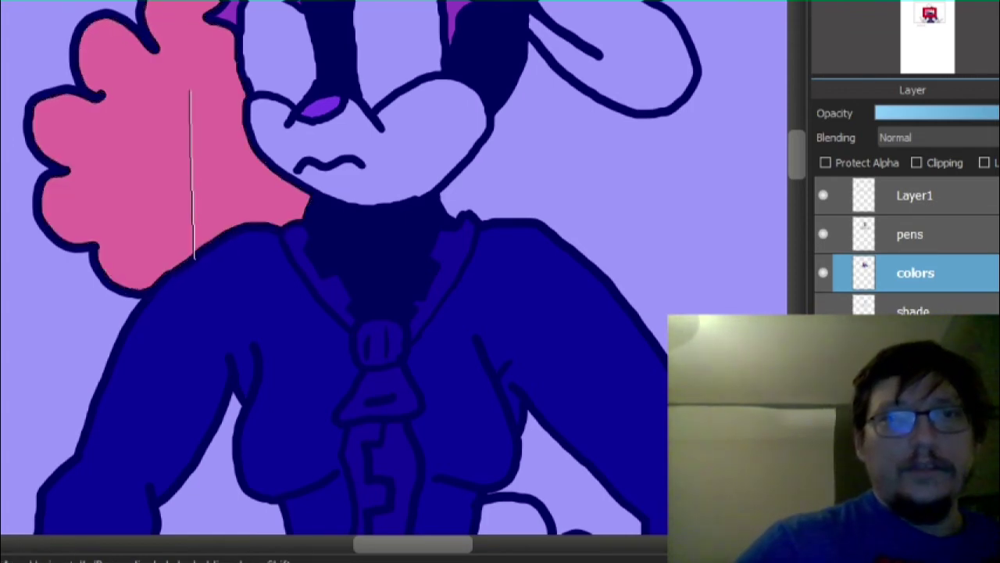
pyautogui.moveTo(196, 258); pyautogui.dragTo(196, 258)
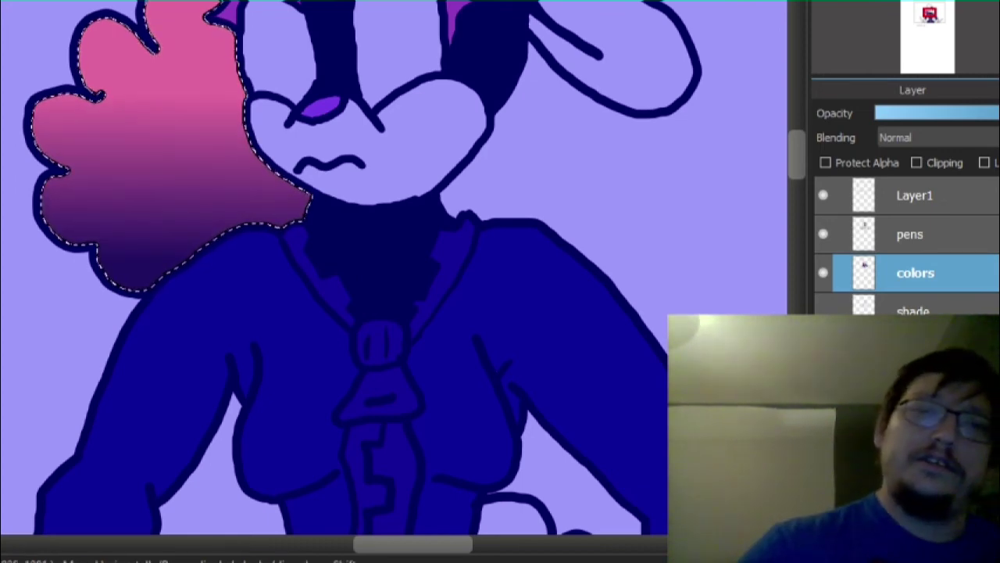
pyautogui.hotkey('ctrl', 'z')
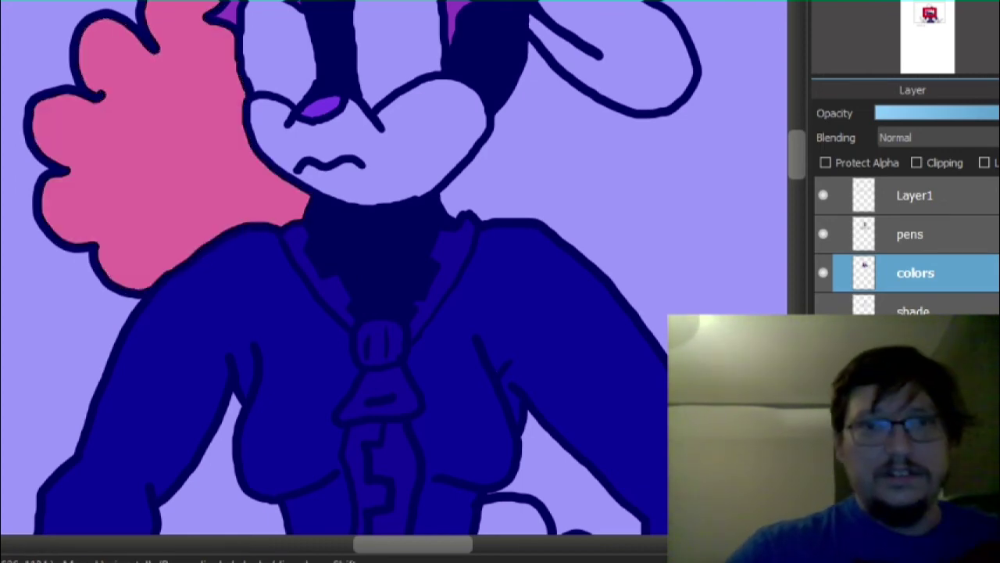
# - Apply gradients to the selected hair so it blends from pink through dark purple to teal at the lower curls
pyautogui.hotkey('ctrl', 'd')
pyautogui.moveTo(191, 141); pyautogui.dragTo(184, 78)
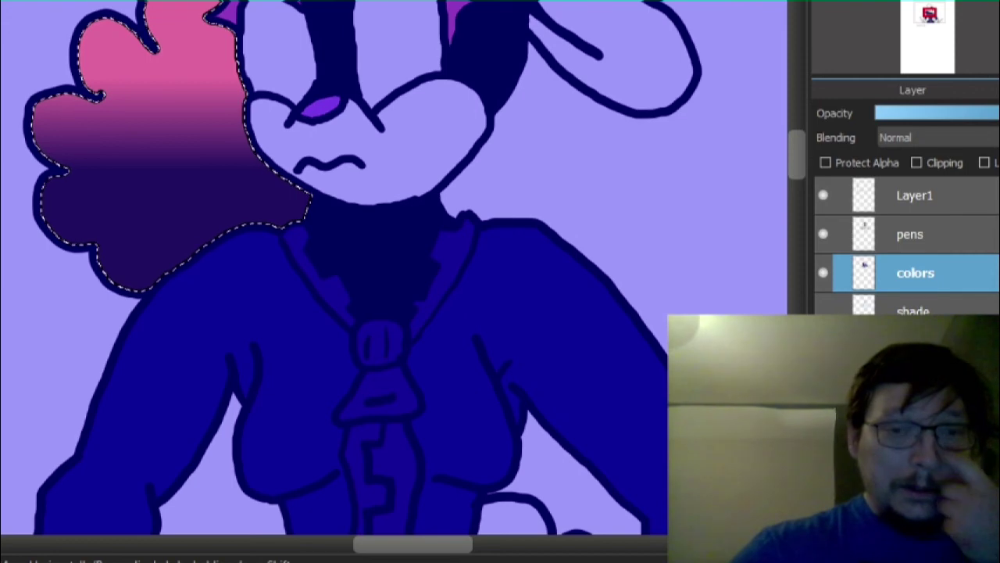
pyautogui.scroll(-2, 184, 73)
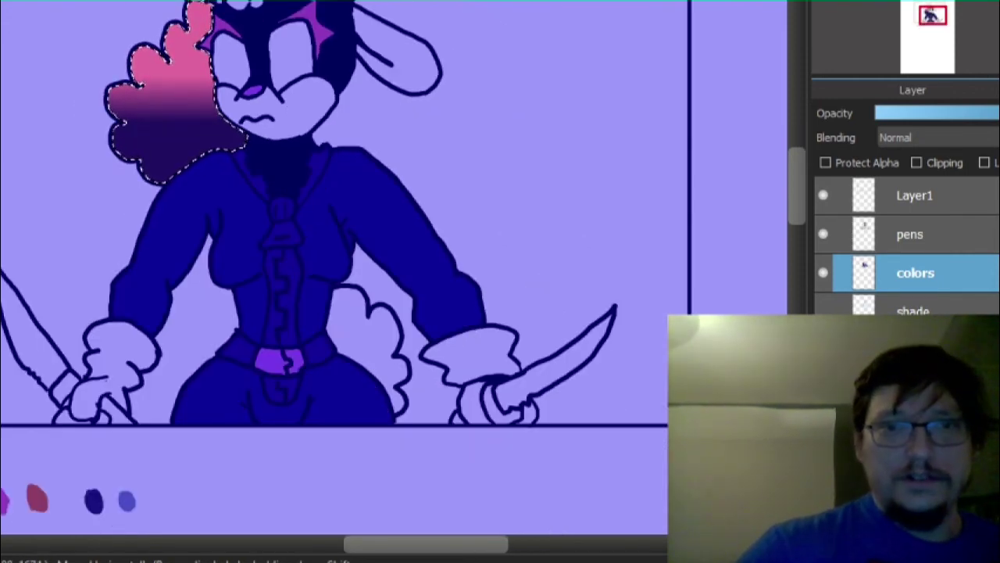
pyautogui.moveTo(426, 544); pyautogui.dragTo(358, 544)
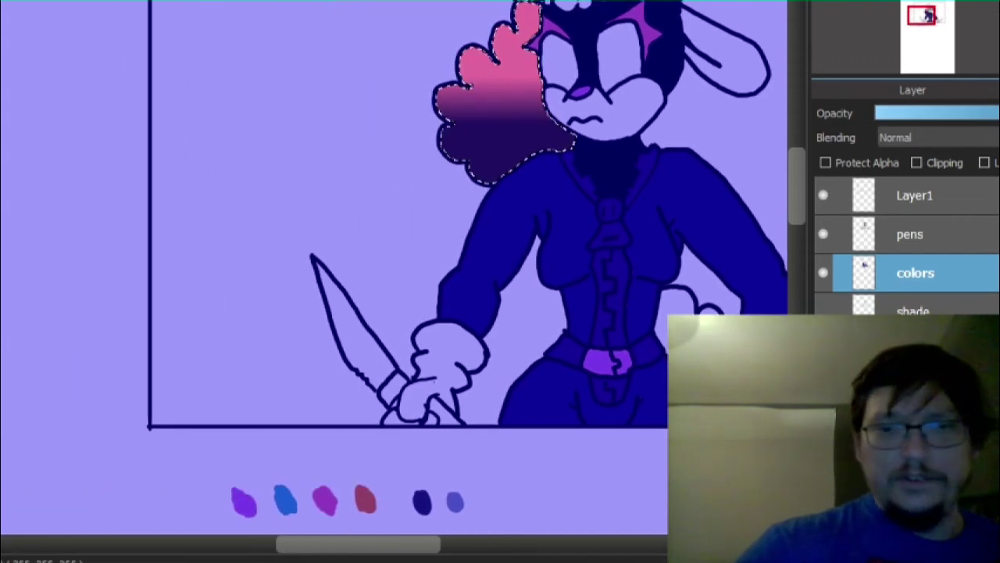
pyautogui.scroll(2, 582, 121)
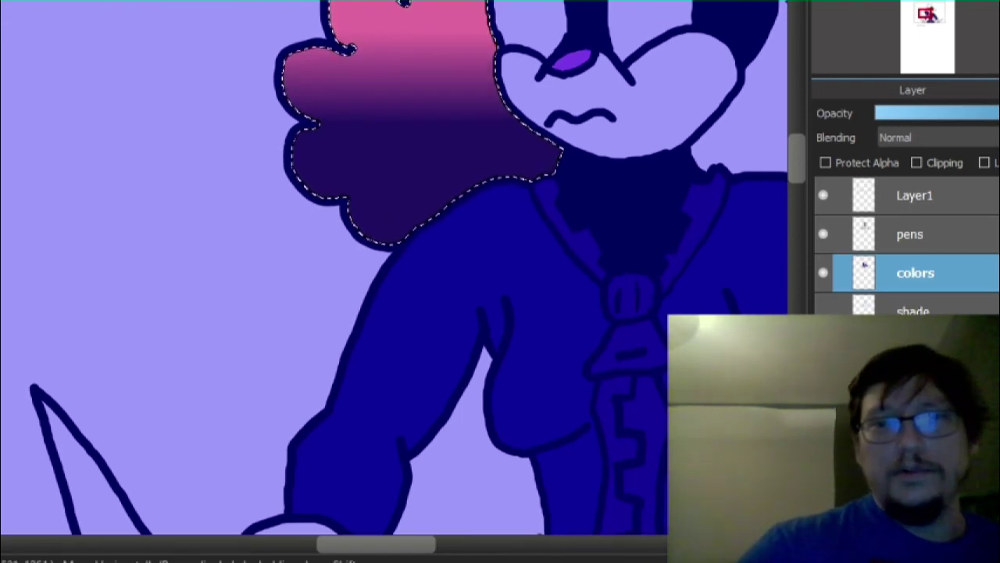
pyautogui.hotkey('ctrl', 'd')
pyautogui.moveTo(434, 165); pyautogui.dragTo(433, 81)
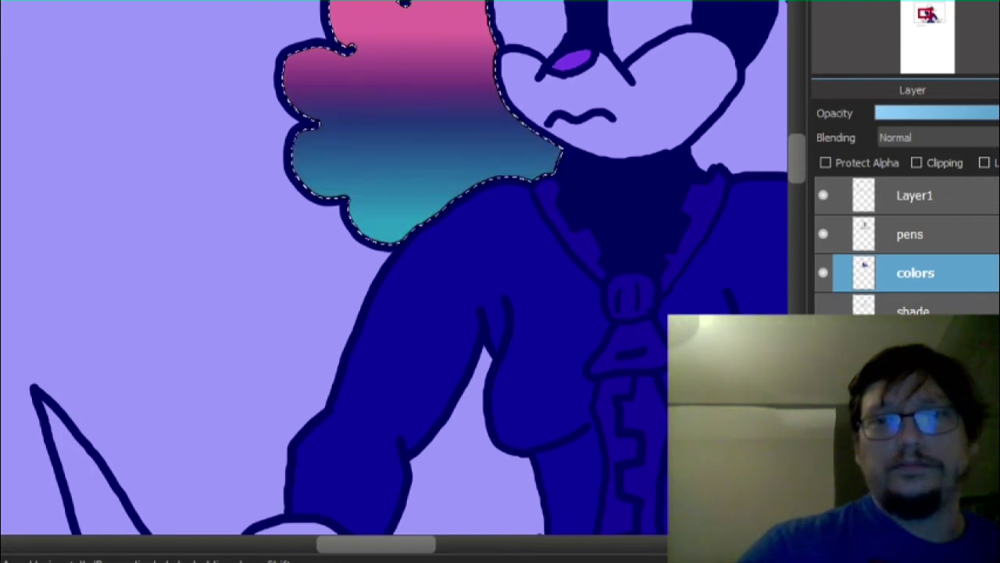
# - Clear the selection to check the hair, then undo back through its gradients and pink fill to the empty selected area
pyautogui.scroll(-2, 460, 94)
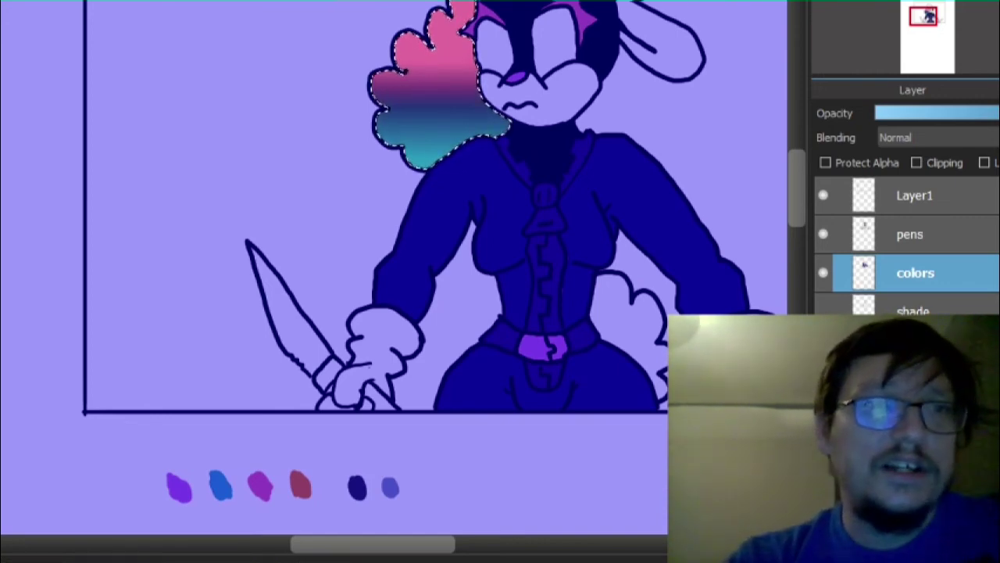
pyautogui.hotkey('ctrl', 'd')
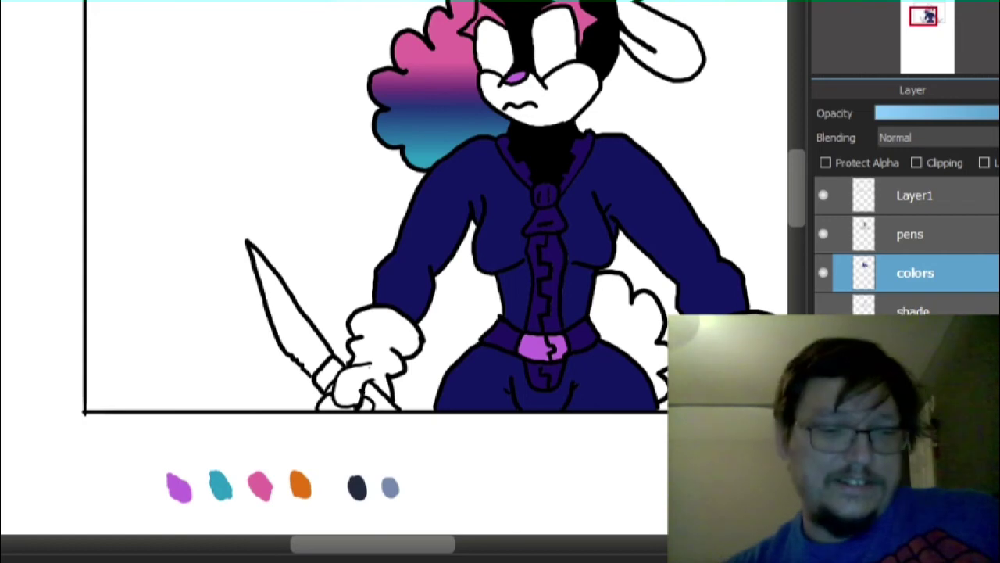
pyautogui.hotkey('ctrl', 'z')
pyautogui.hotkey('ctrl', 'z')
pyautogui.hotkey('ctrl', 'z')
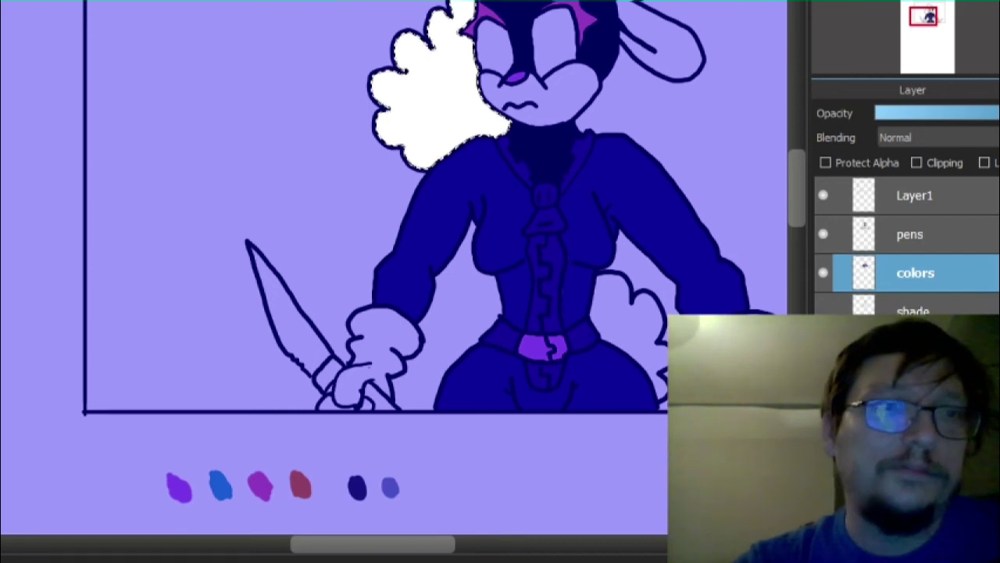
# - Clear the selection and fill the side curls, the tail and the hair on top of the head with flat teal
pyautogui.hotkey('ctrl', 'd')
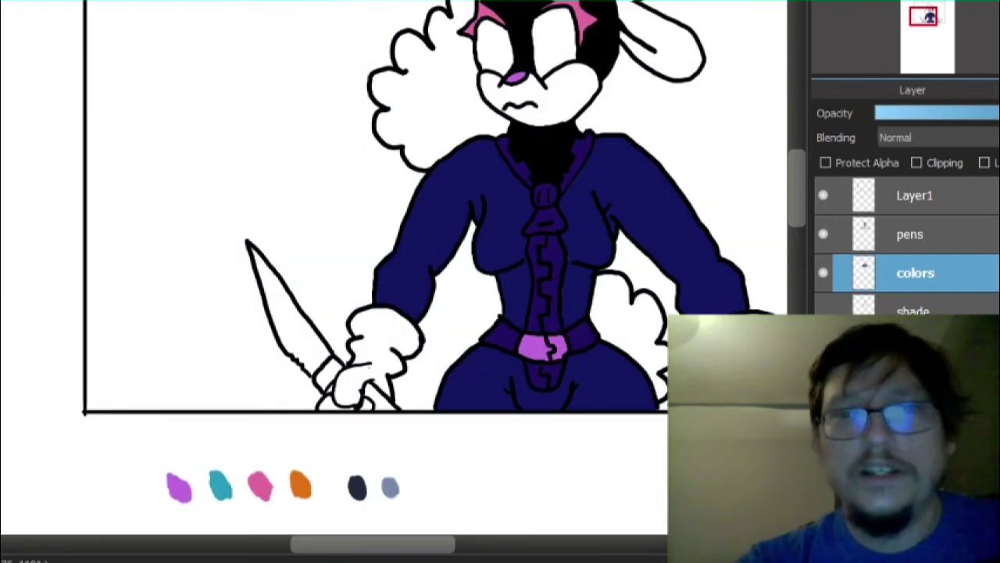
pyautogui.click(425, 102)
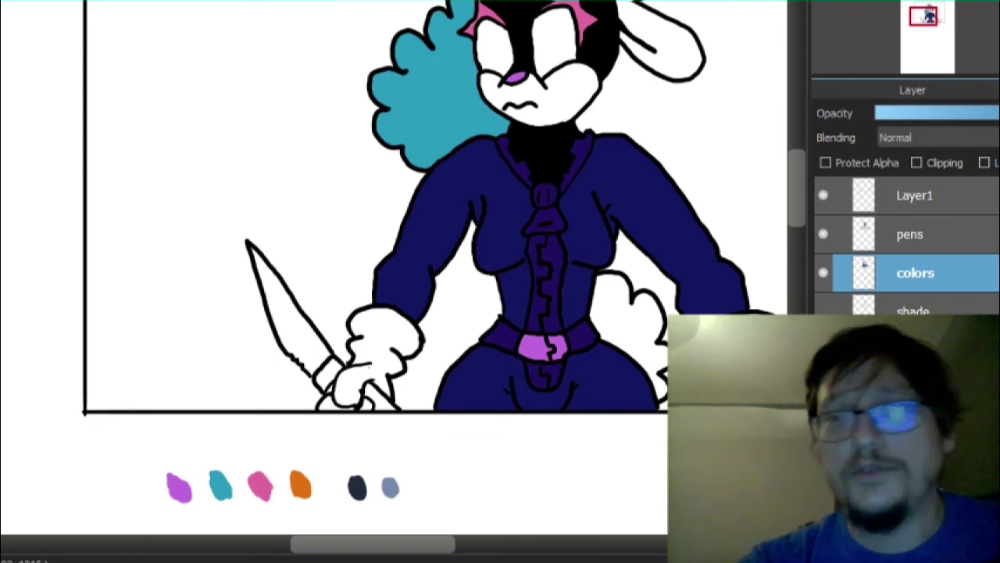
pyautogui.click(629, 329)
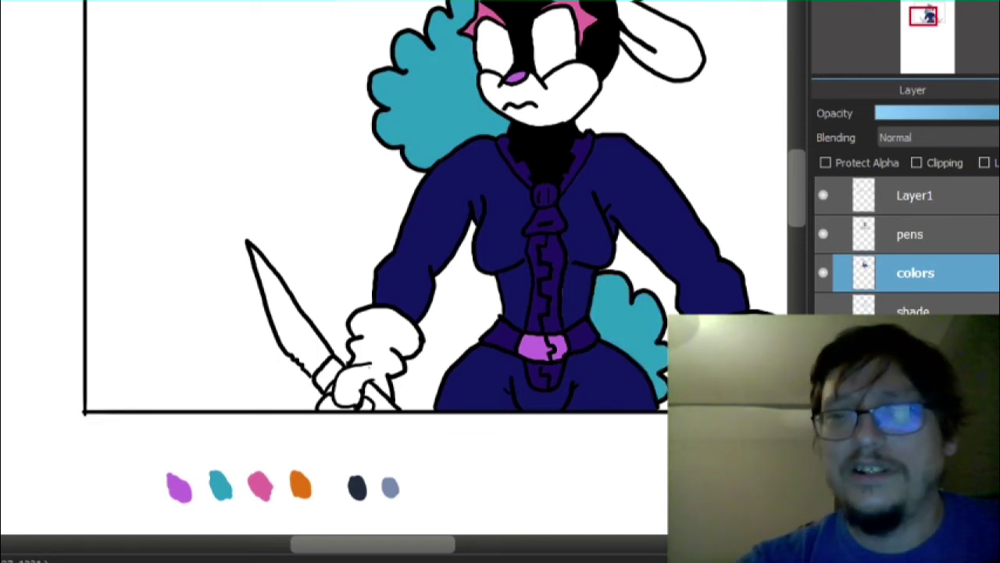
pyautogui.scroll(3, 434, 266)
pyautogui.scroll(-3, 434, 266)
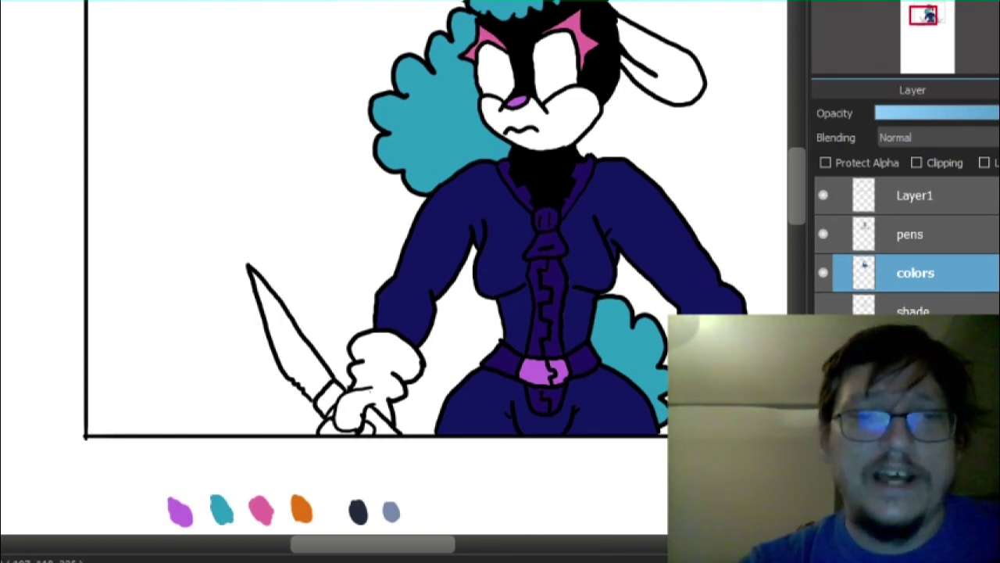
# - Paint a purple band with scalloped edges across the middle of the teal hair on top of the head
pyautogui.scroll(3, 434, 265)
pyautogui.scroll(2, 658, 103)
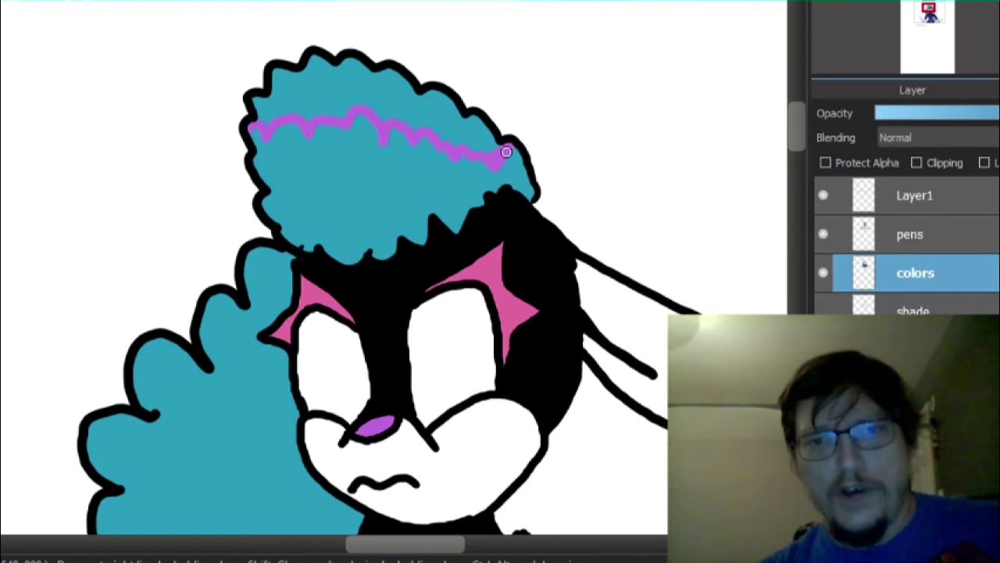
pyautogui.moveTo(521, 162); pyautogui.dragTo(530, 181)
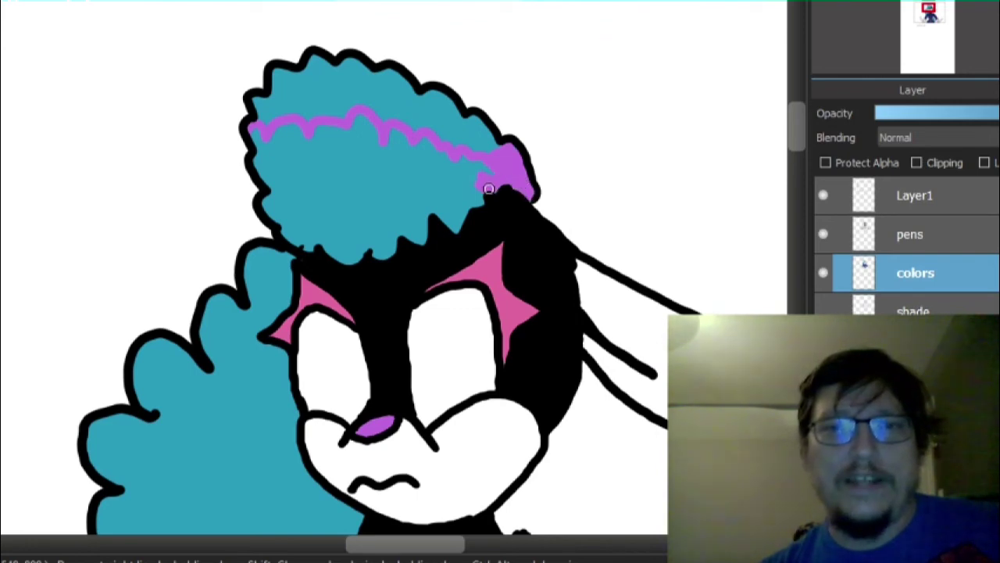
pyautogui.moveTo(432, 178)
pyautogui.mouseDown()
pyautogui.moveTo(384, 188)
pyautogui.moveTo(357, 172)
pyautogui.moveTo(288, 181)
pyautogui.moveTo(262, 197)
pyautogui.mouseUp()
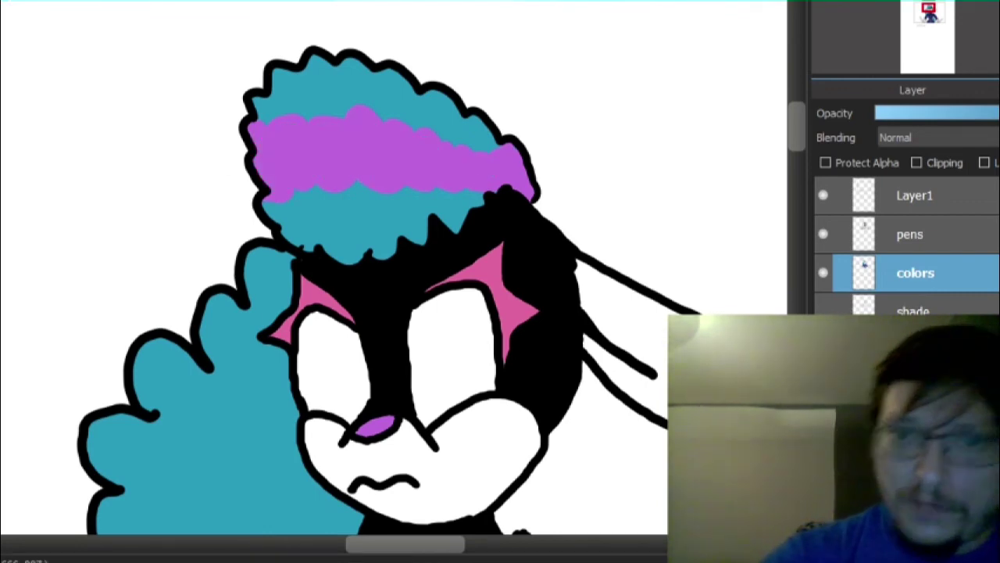
# - Outline a scalloped middle band in the teal side curls beside the face and fill it with purple
pyautogui.scroll(-3, 390, 268)
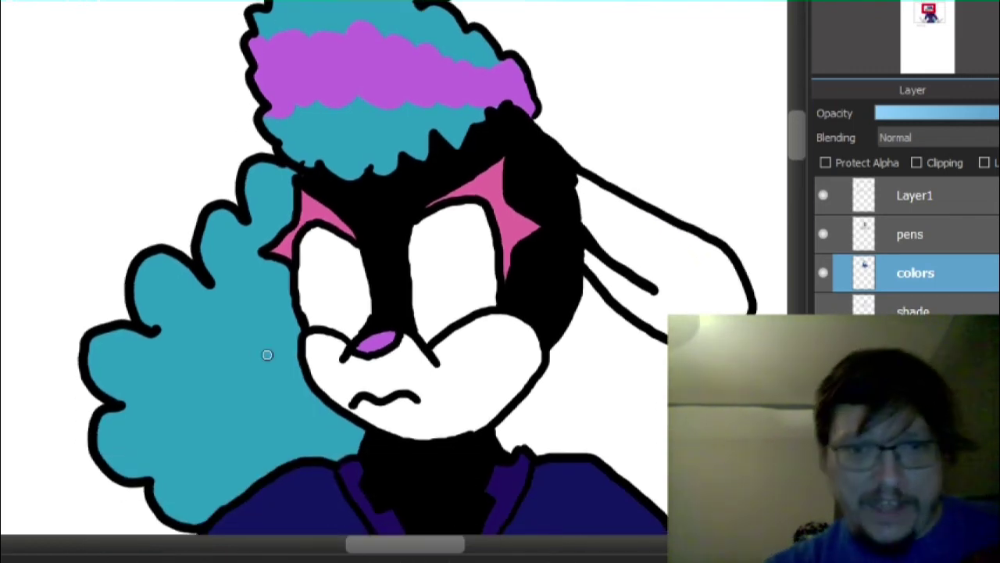
pyautogui.moveTo(201, 256); pyautogui.dragTo(269, 338)
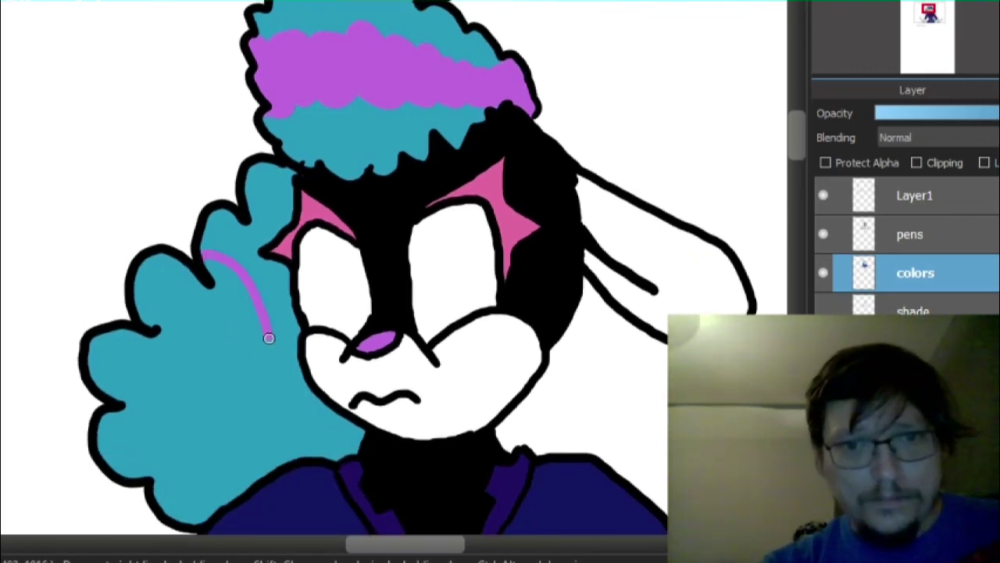
pyautogui.moveTo(280, 290); pyautogui.dragTo(287, 281)
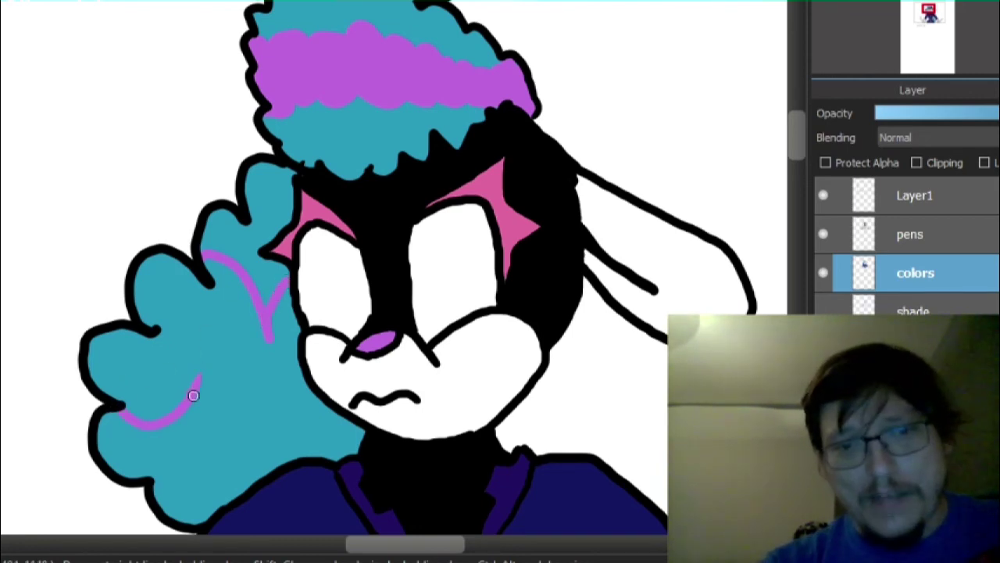
pyautogui.moveTo(284, 405); pyautogui.dragTo(326, 397)
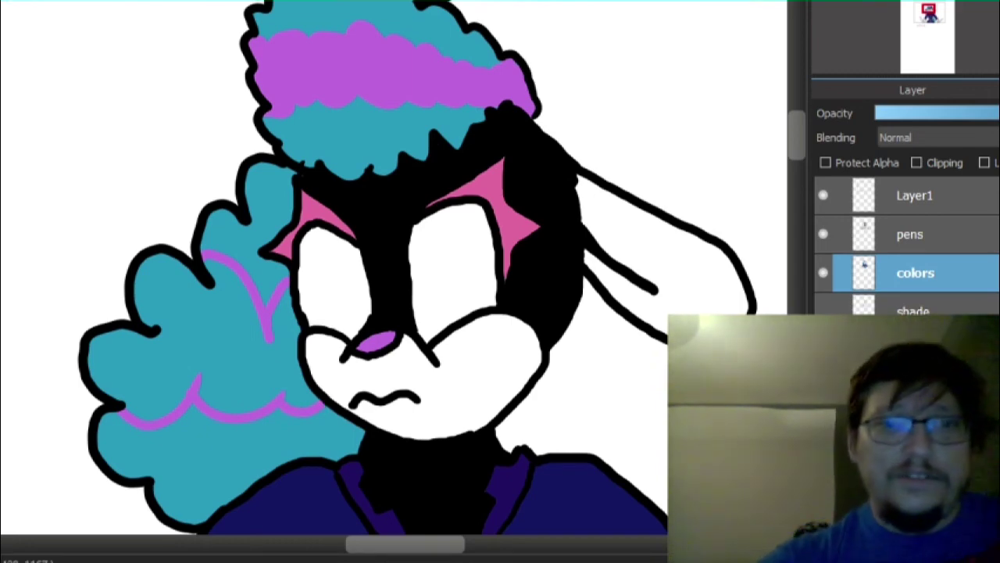
pyautogui.scroll(-2, 199, 391)
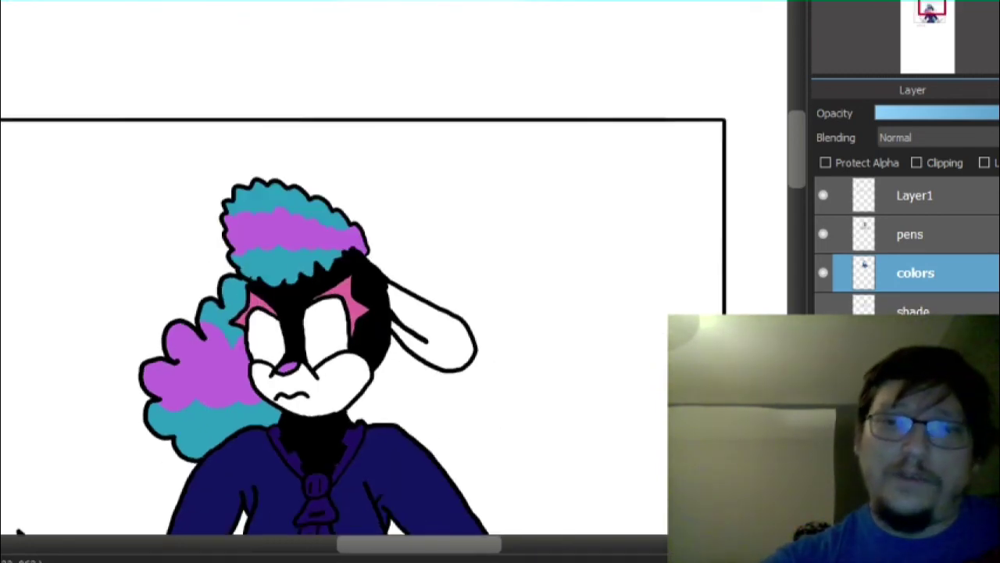
# - Outline a wavy middle band across the teal tail behind the hip and fill it with purple
pyautogui.scroll(-5, 364, 268)
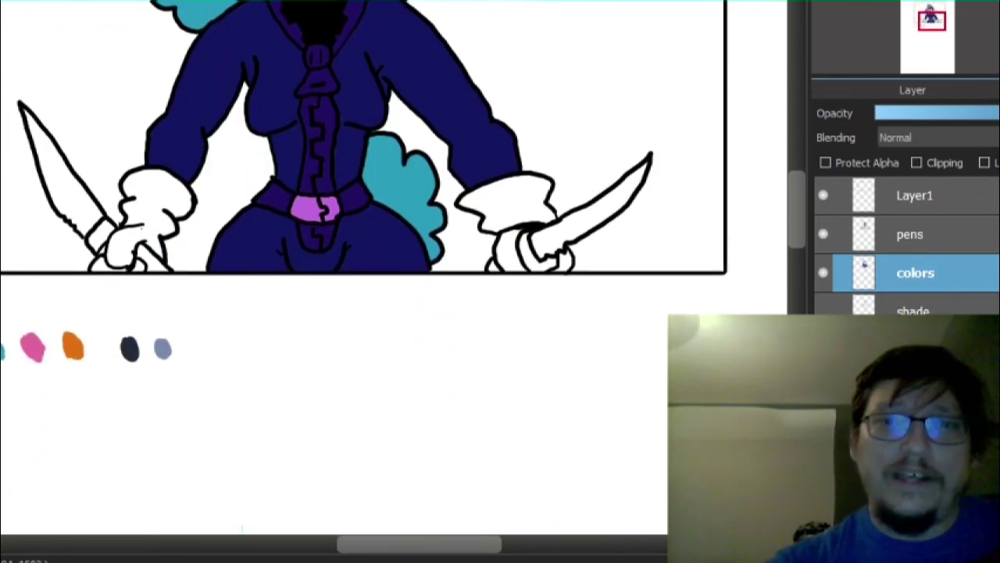
pyautogui.scroll(2, 477, 178)
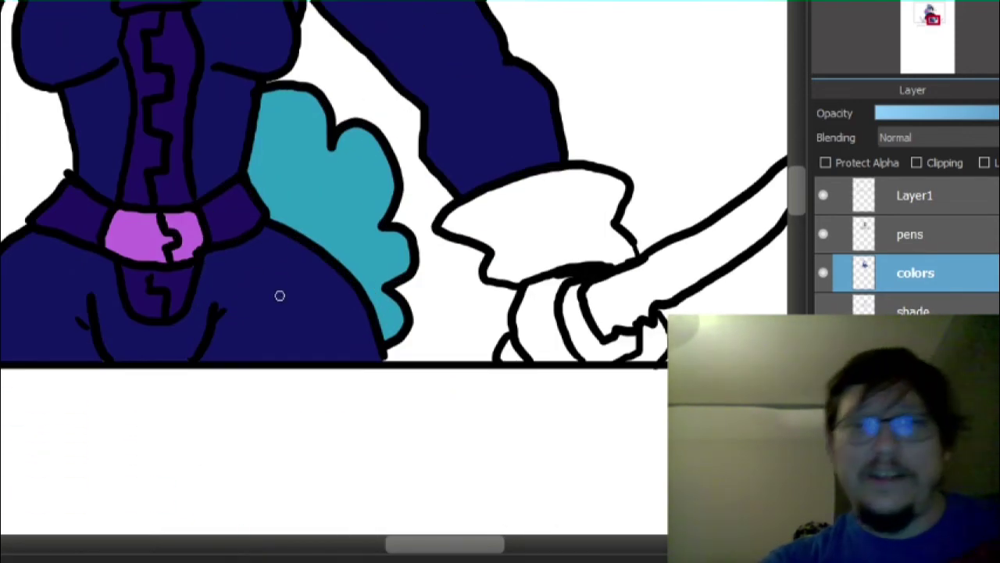
pyautogui.moveTo(268, 215)
pyautogui.mouseDown()
pyautogui.moveTo(290, 180)
pyautogui.moveTo(318, 192)
pyautogui.mouseUp()
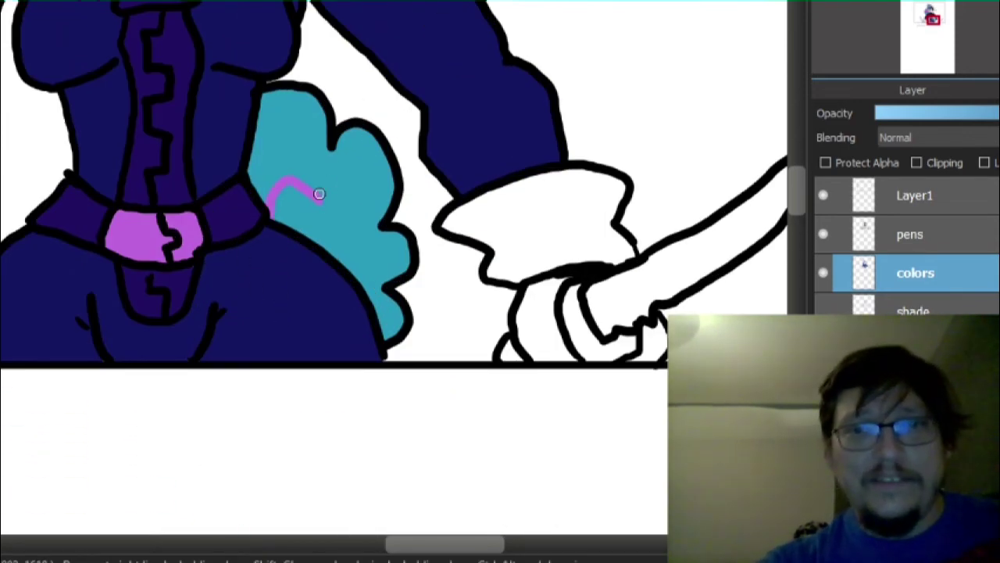
pyautogui.moveTo(349, 139)
pyautogui.mouseDown()
pyautogui.moveTo(340, 141)
pyautogui.moveTo(352, 128)
pyautogui.mouseUp()
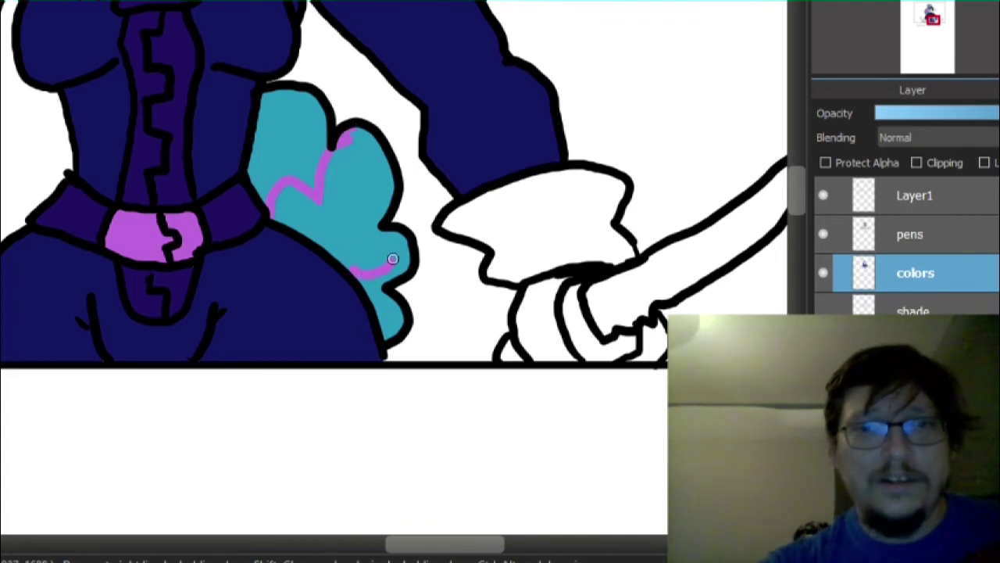
pyautogui.scroll(-5, 408, 249)
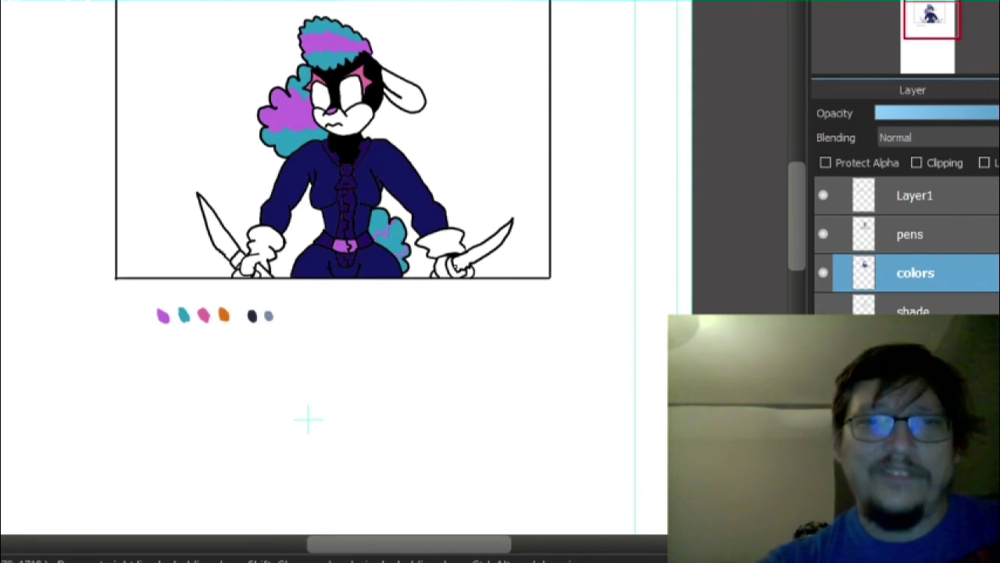
pyautogui.scroll(3, 311, 249)
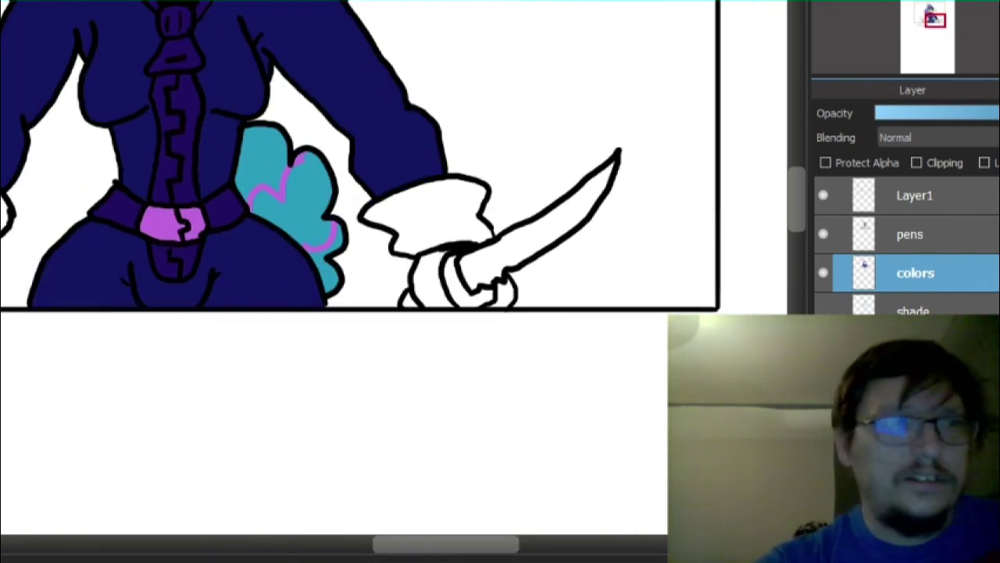
pyautogui.scroll(-3, 217, 407)
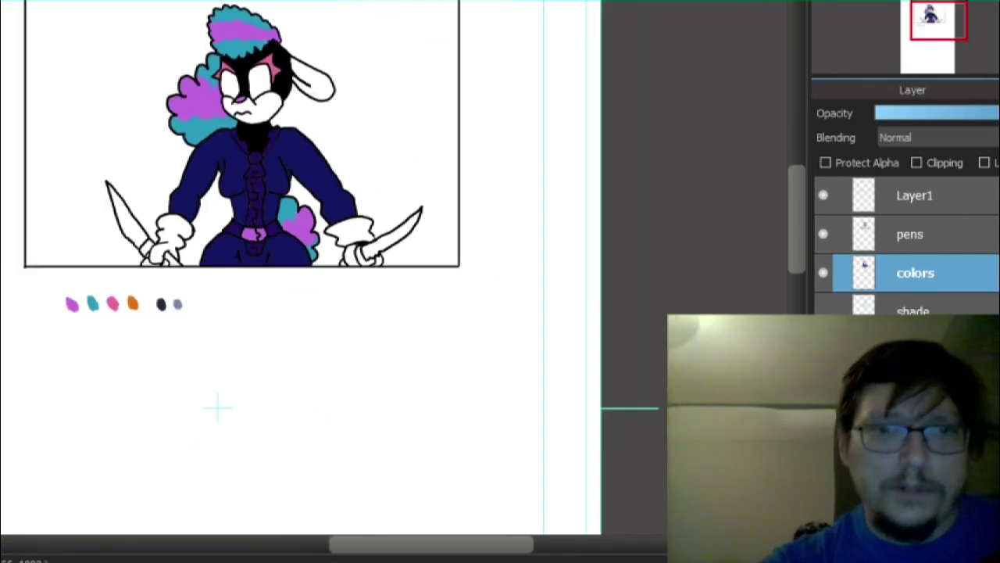
# - Fill the uppermost teal sections of the tail, the top hair and the side curls with pink
pyautogui.scroll(3, 217, 406)
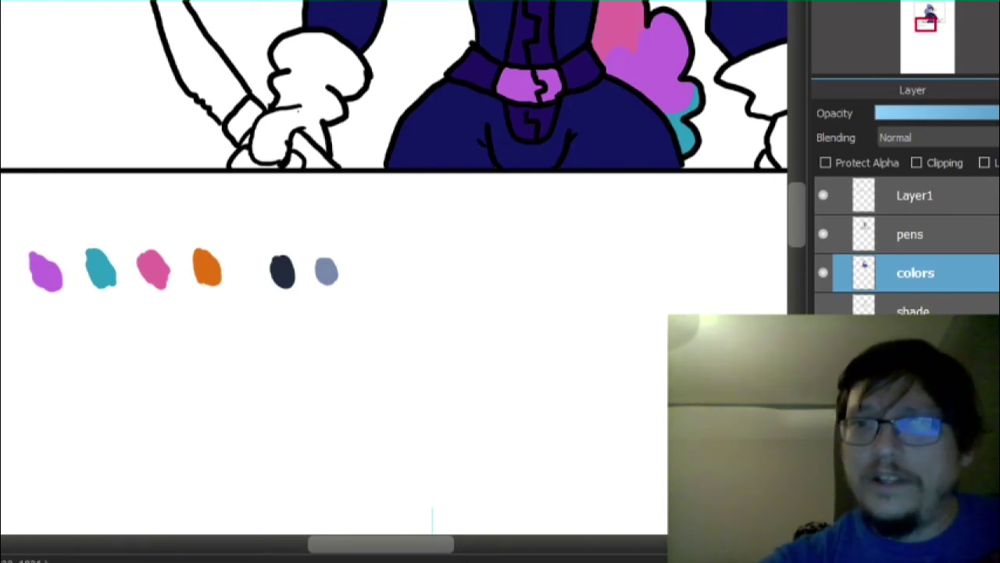
pyautogui.scroll(8, 390, 265)
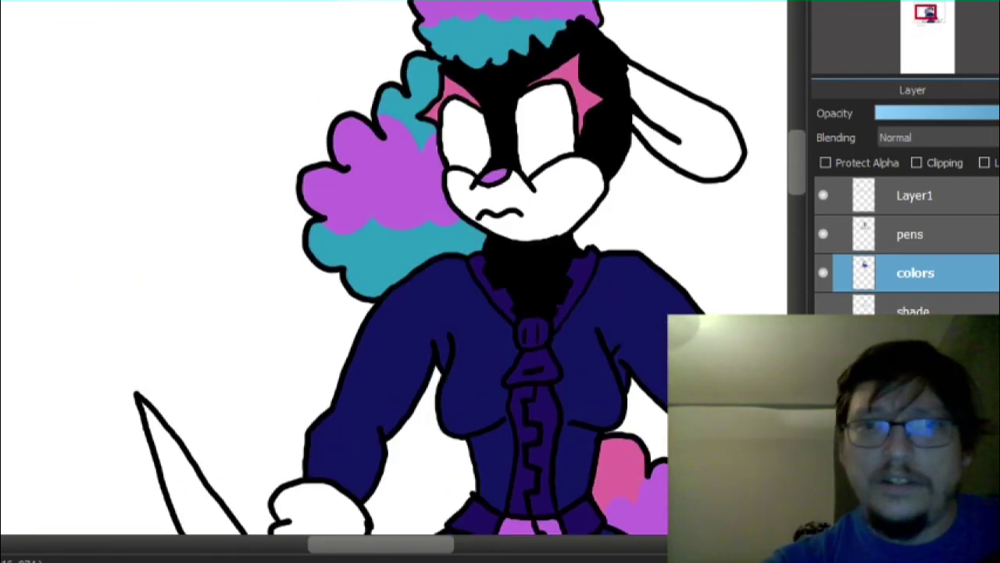
pyautogui.scroll(4, 390, 265)
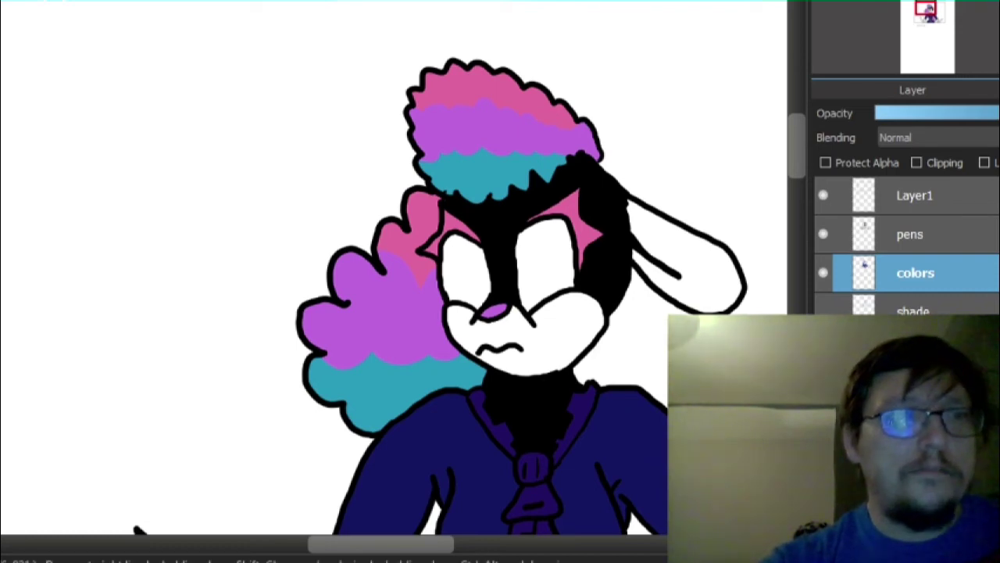
# - Soften the borders between the pink, purple and teal bands in the hair on top of the head
pyautogui.scroll(3, 590, 140)
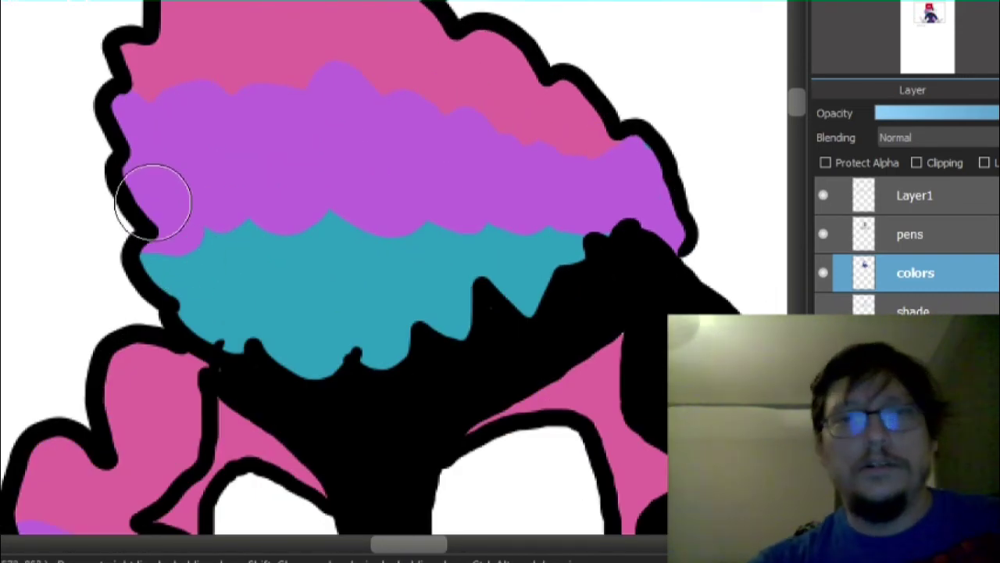
pyautogui.moveTo(208, 116)
pyautogui.mouseDown()
pyautogui.moveTo(162, 93)
pyautogui.moveTo(201, 105)
pyautogui.moveTo(162, 95)
pyautogui.moveTo(350, 102)
pyautogui.moveTo(351, 73)
pyautogui.moveTo(326, 72)
pyautogui.moveTo(374, 73)
pyautogui.moveTo(593, 155)
pyautogui.moveTo(429, 168)
pyautogui.moveTo(605, 169)
pyautogui.moveTo(400, 197)
pyautogui.moveTo(563, 233)
pyautogui.moveTo(388, 221)
pyautogui.moveTo(542, 208)
pyautogui.moveTo(588, 220)
pyautogui.moveTo(409, 226)
pyautogui.moveTo(345, 216)
pyautogui.moveTo(252, 228)
pyautogui.moveTo(292, 237)
pyautogui.moveTo(165, 256)
pyautogui.moveTo(236, 245)
pyautogui.moveTo(207, 253)
pyautogui.moveTo(208, 235)
pyautogui.moveTo(226, 220)
pyautogui.moveTo(292, 225)
pyautogui.mouseUp()
pyautogui.scroll(-3, 409, 357)
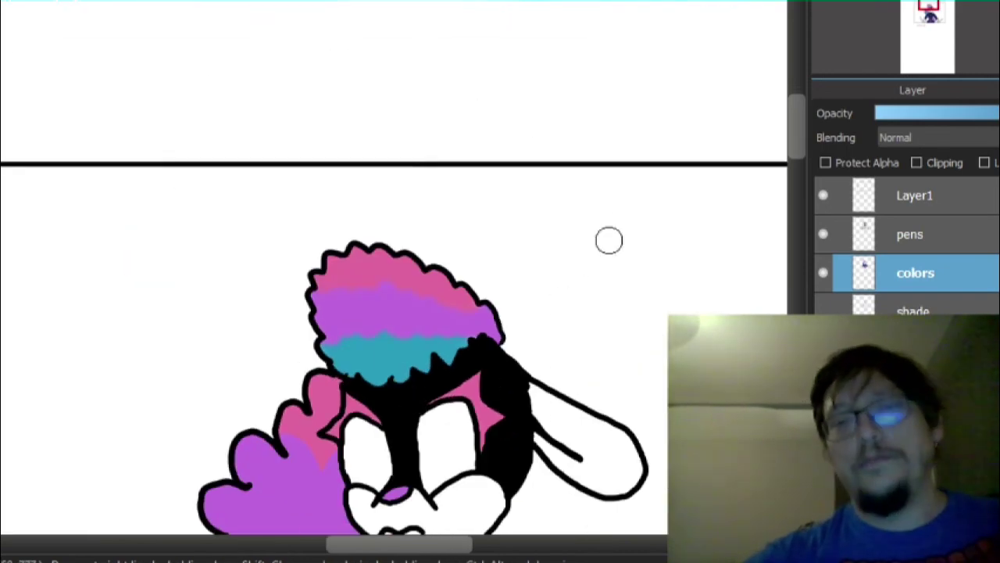
# - Blend the purple-teal and pink-purple borders in the side curls beside the face
pyautogui.scroll(-5, 780, 123)
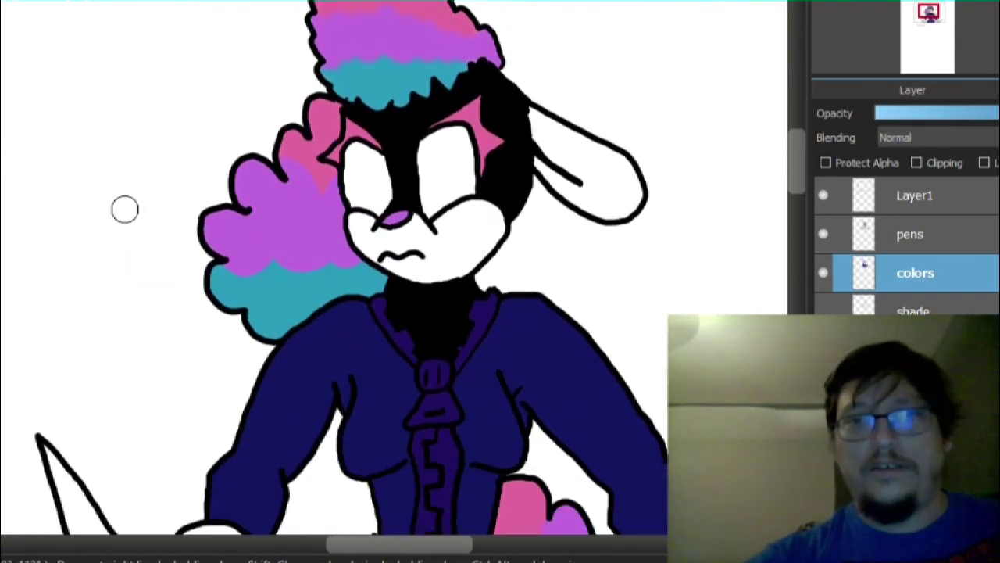
pyautogui.scroll(3, 201, 223)
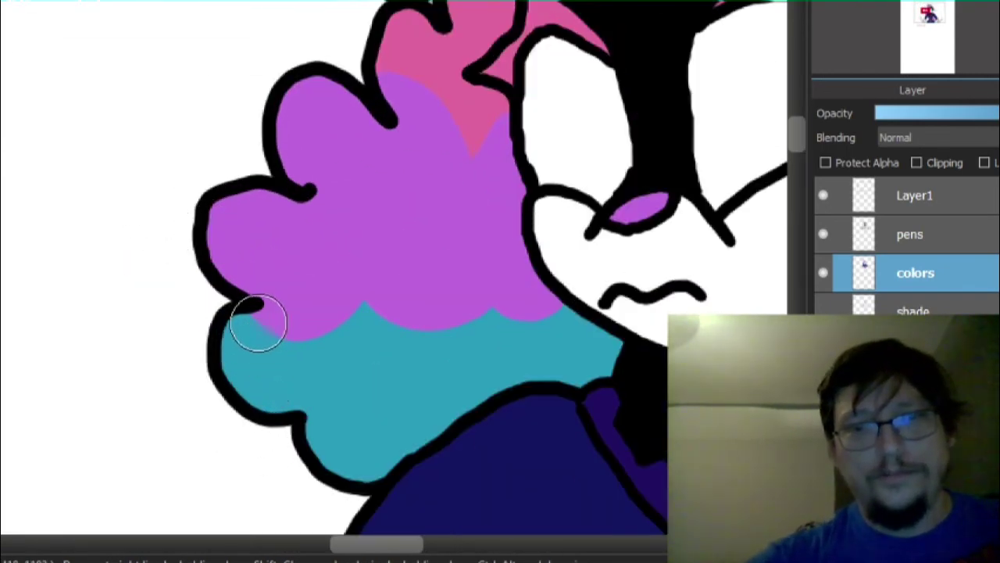
pyautogui.moveTo(258, 324)
pyautogui.mouseDown()
pyautogui.moveTo(337, 351)
pyautogui.moveTo(366, 320)
pyautogui.moveTo(397, 316)
pyautogui.moveTo(391, 341)
pyautogui.moveTo(381, 325)
pyautogui.moveTo(400, 304)
pyautogui.moveTo(431, 303)
pyautogui.moveTo(465, 334)
pyautogui.moveTo(480, 334)
pyautogui.moveTo(487, 299)
pyautogui.moveTo(540, 333)
pyautogui.moveTo(543, 305)
pyautogui.mouseUp()
pyautogui.moveTo(402, 105)
pyautogui.mouseDown()
pyautogui.moveTo(407, 77)
pyautogui.moveTo(434, 96)
pyautogui.moveTo(443, 133)
pyautogui.moveTo(490, 130)
pyautogui.mouseUp()
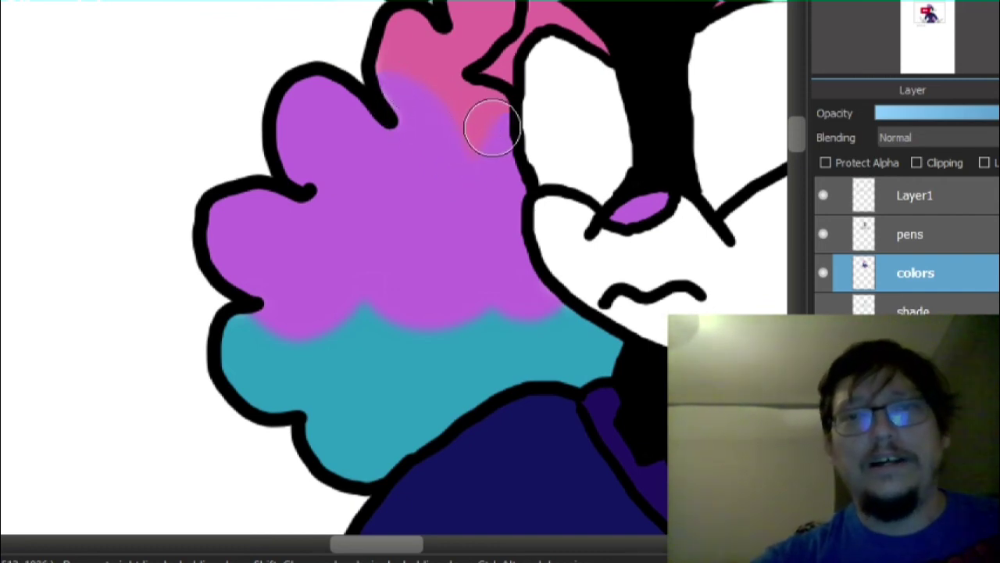
# - Blend the pink-purple and purple-teal borders in the tail behind the hip
pyautogui.scroll(-4, 493, 132)
pyautogui.scroll(5, 598, 345)
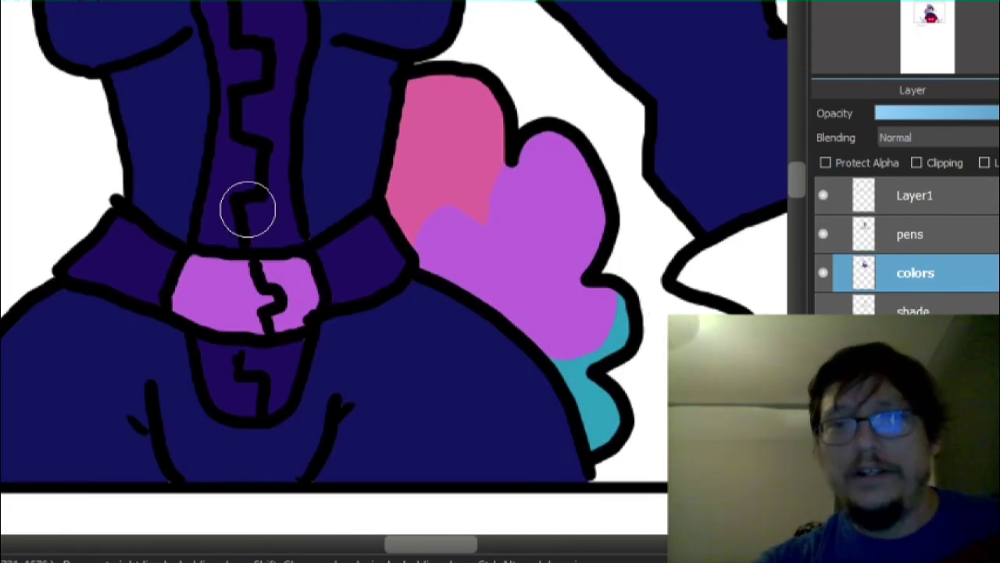
pyautogui.moveTo(441, 250)
pyautogui.mouseDown()
pyautogui.moveTo(425, 204)
pyautogui.moveTo(451, 191)
pyautogui.moveTo(488, 209)
pyautogui.moveTo(501, 187)
pyautogui.moveTo(572, 320)
pyautogui.moveTo(570, 342)
pyautogui.moveTo(546, 322)
pyautogui.moveTo(571, 346)
pyautogui.moveTo(593, 346)
pyautogui.moveTo(612, 302)
pyautogui.moveTo(585, 330)
pyautogui.mouseUp()
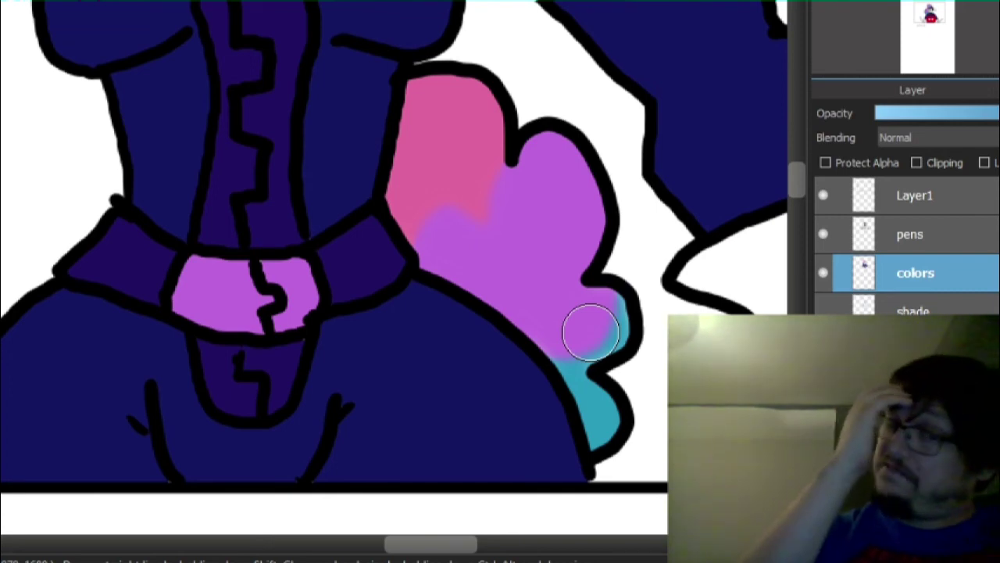
pyautogui.scroll(-4, 591, 332)
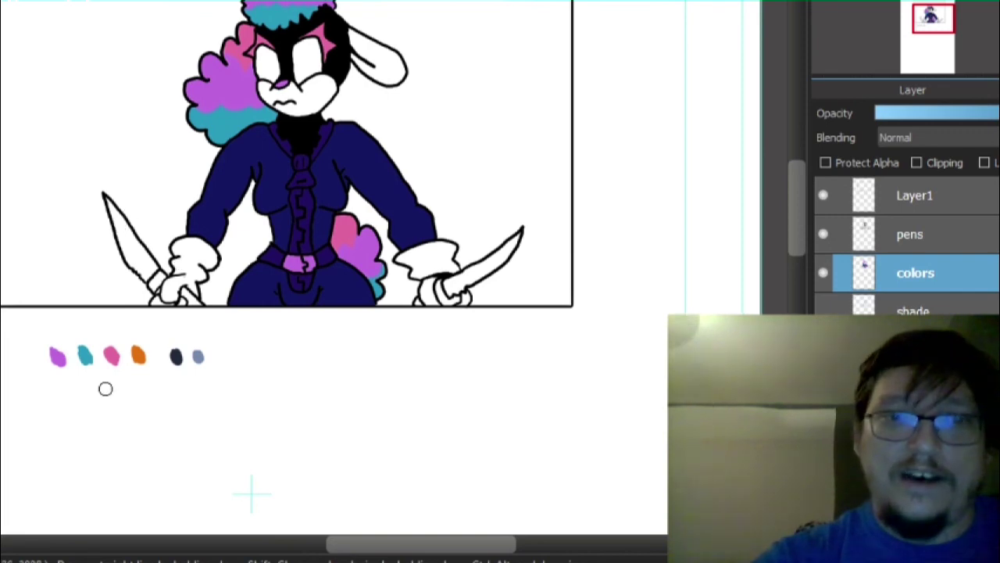
# - Fill the visible knife handle parts at both gloved hands with the orange from the palette swatches
pyautogui.scroll(5, 127, 355)
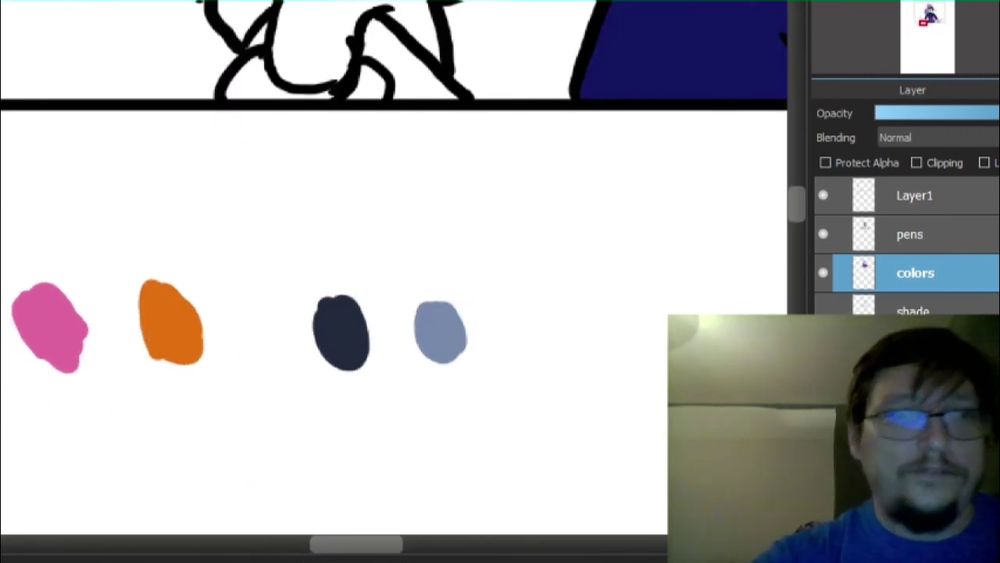
pyautogui.scroll(-3, 395, 429)
pyautogui.scroll(3, 395, 429)
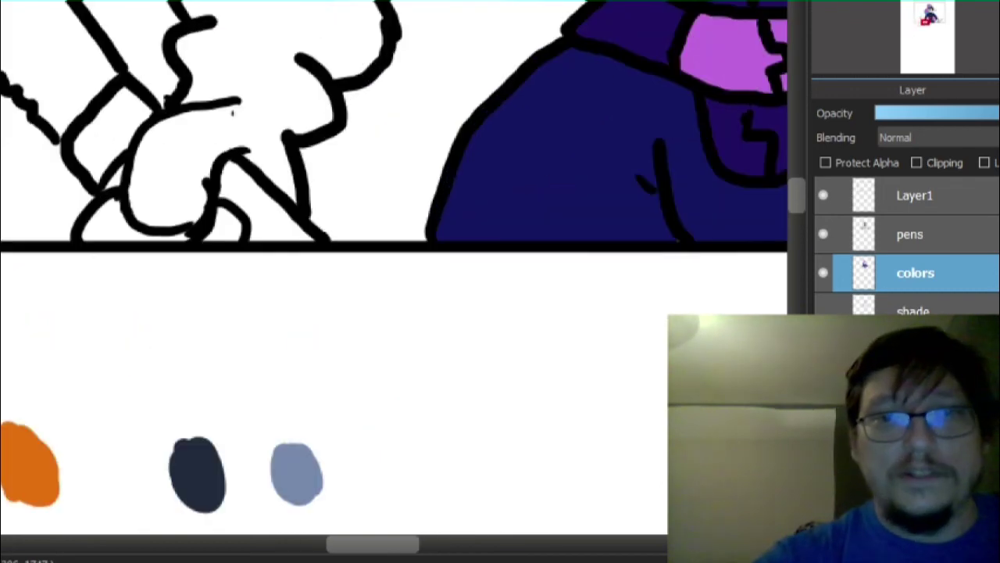
pyautogui.click(258, 215)
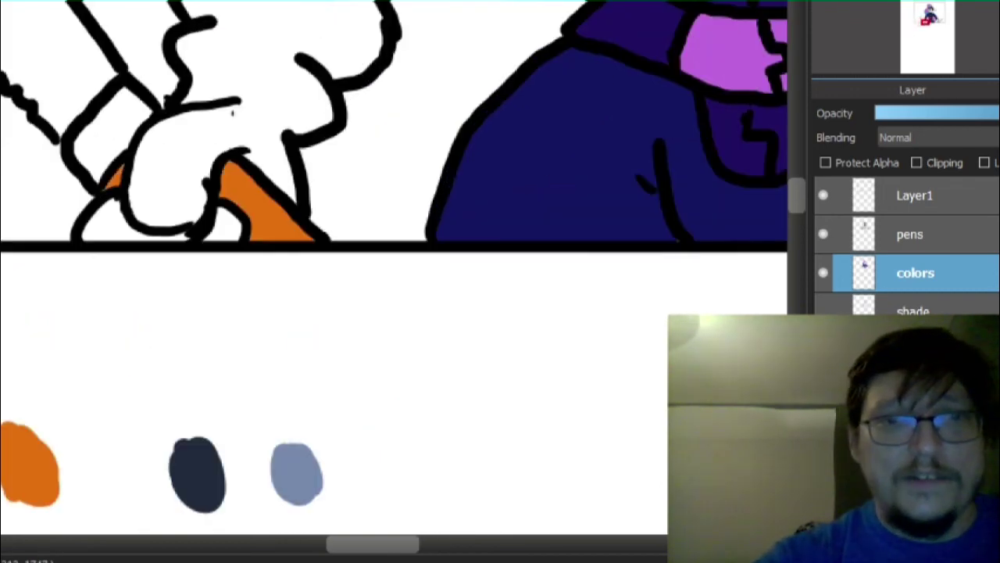
pyautogui.scroll(-3, 276, 393)
pyautogui.scroll(3, 275, 393)
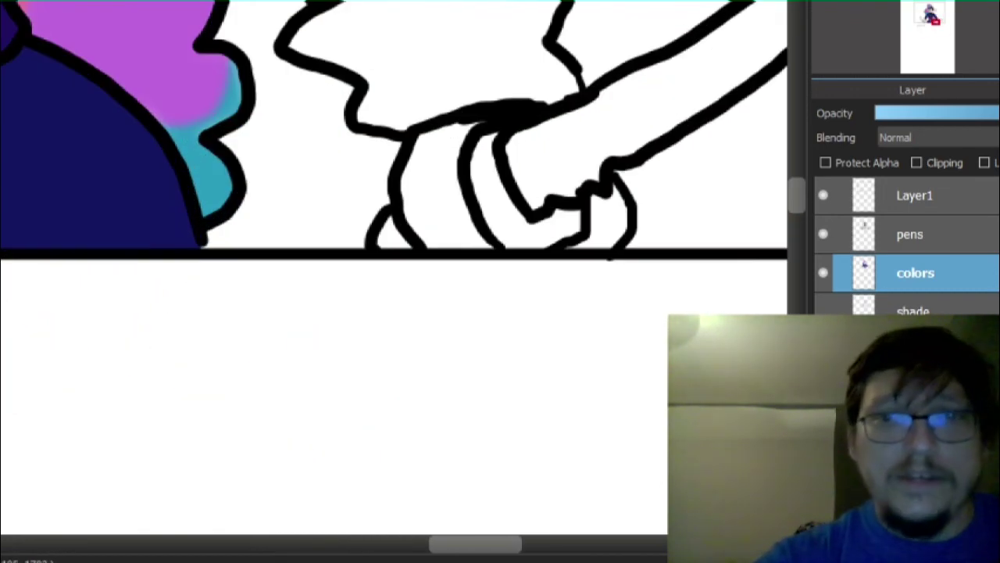
pyautogui.click(394, 233)
pyautogui.scroll(-3, 231, 432)
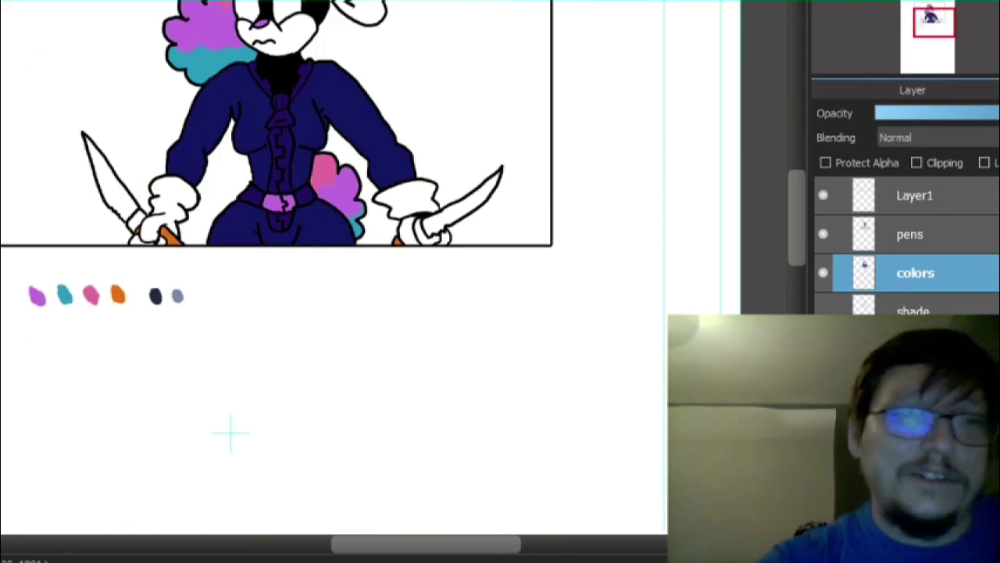
# - Fill the blades of both knives with the grey-blue from the palette swatches
pyautogui.scroll(2, 231, 432)
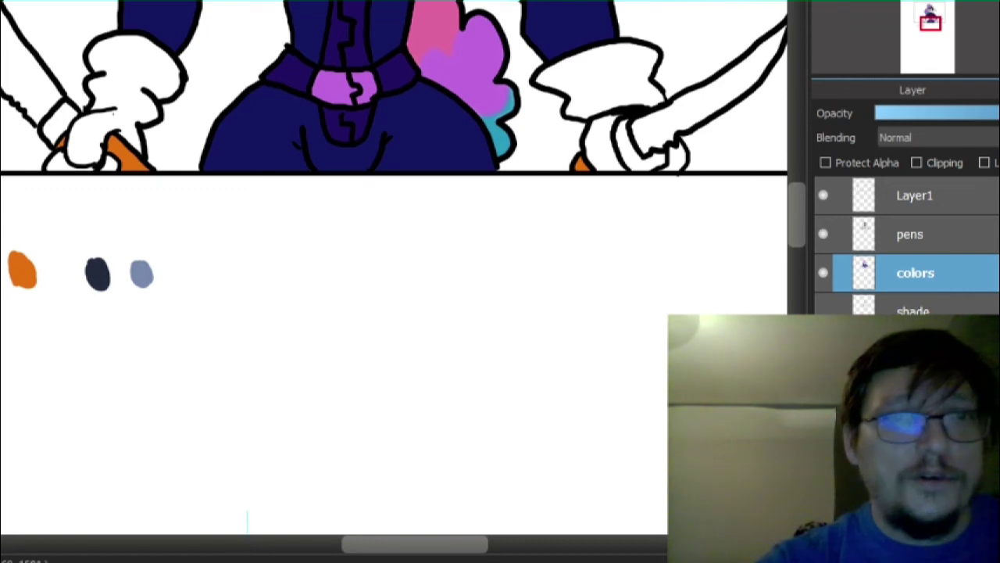
pyautogui.click(11, 63)
pyautogui.click(61, 123)
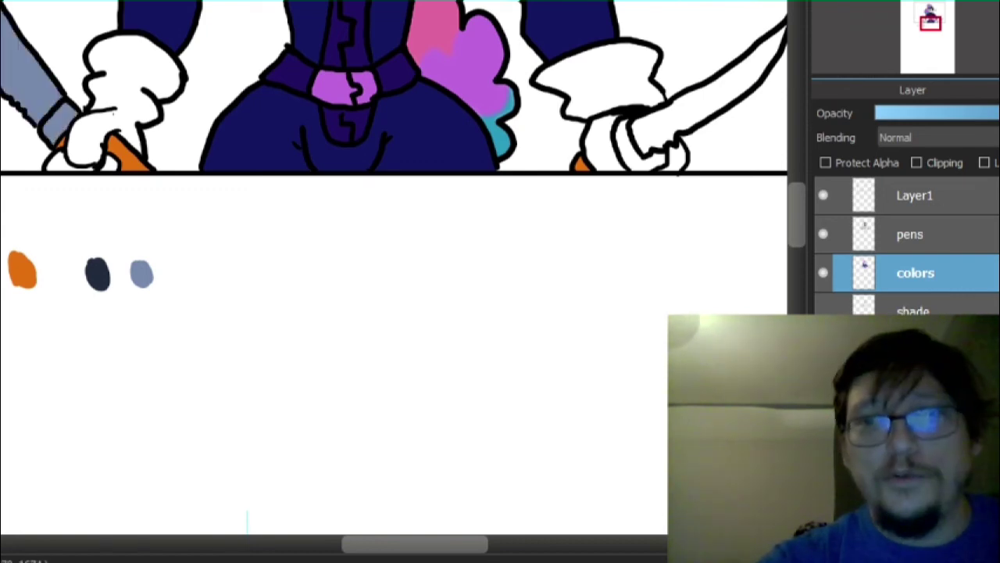
pyautogui.click(703, 90)
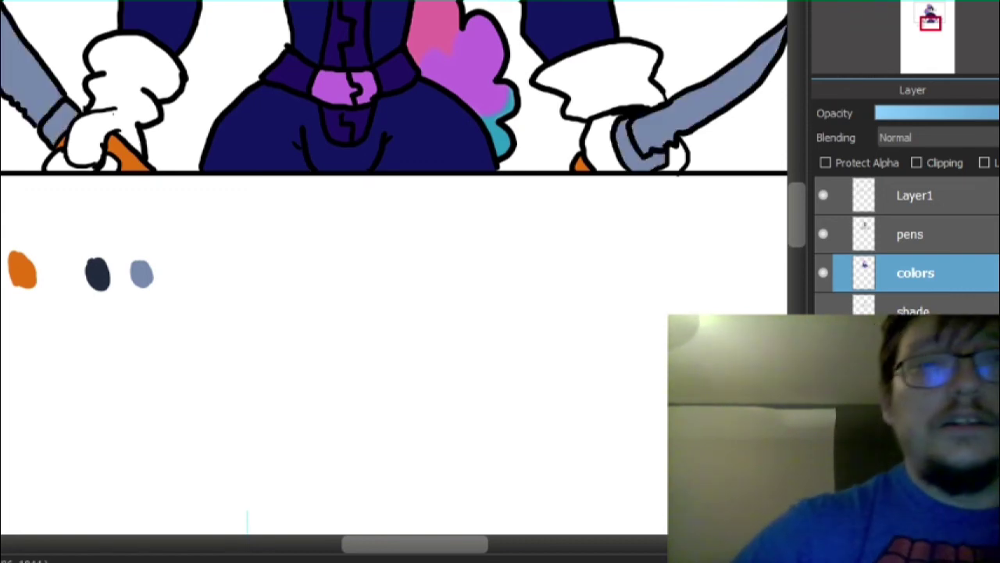
pyautogui.scroll(-3, 179, 141)
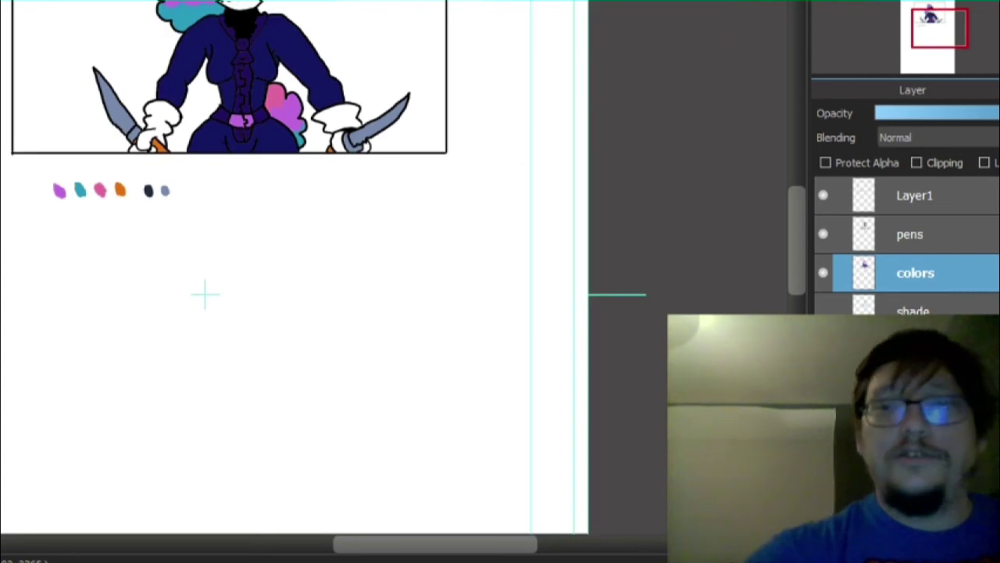
# - Fill the floppy ear and the muzzle with the dark slate color from the palette swatches
pyautogui.scroll(3, 294, 266)
pyautogui.scroll(3, 278, 146)
pyautogui.scroll(1, 278, 148)
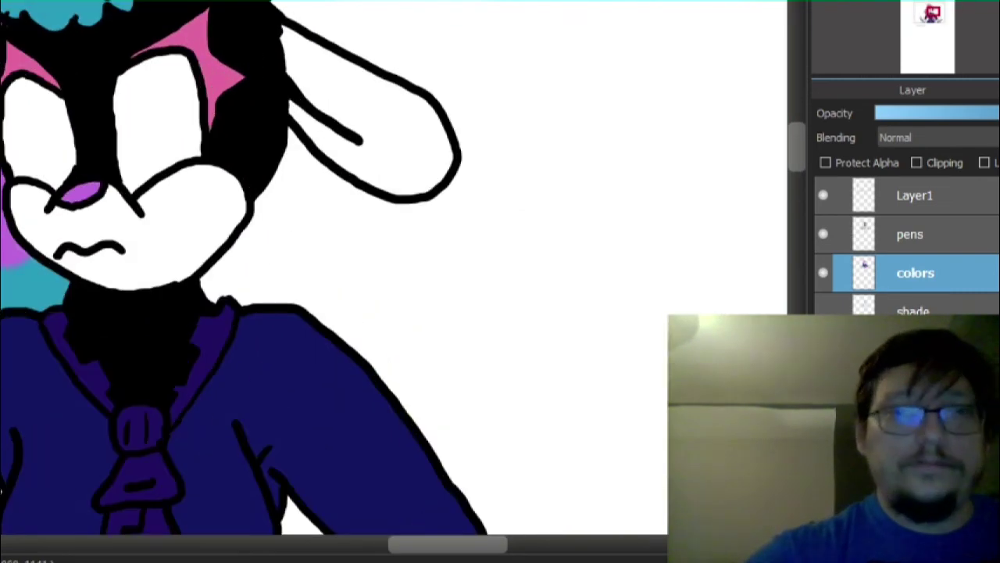
pyautogui.scroll(-4, 225, 276)
pyautogui.scroll(3, 107, 468)
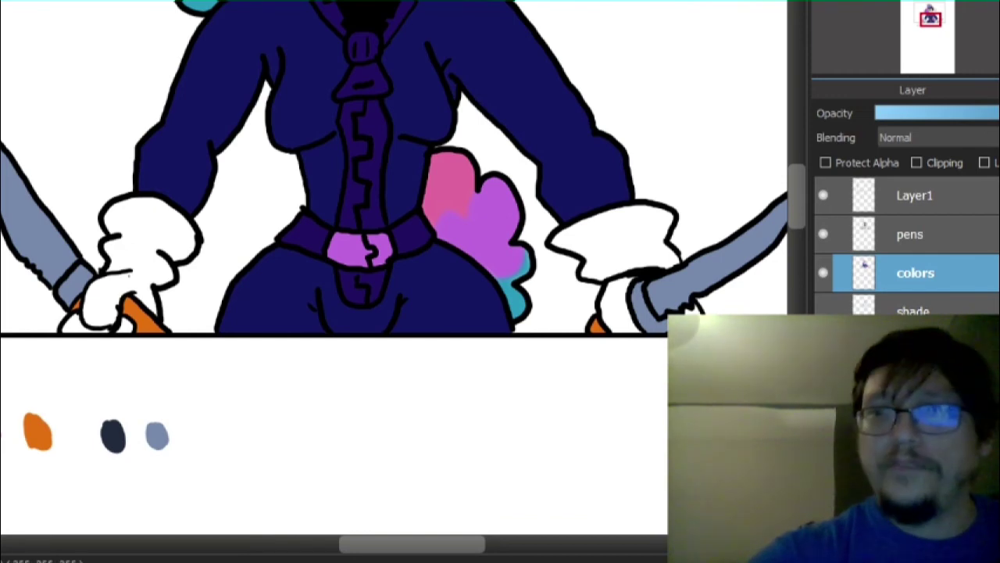
pyautogui.scroll(4, 393, 268)
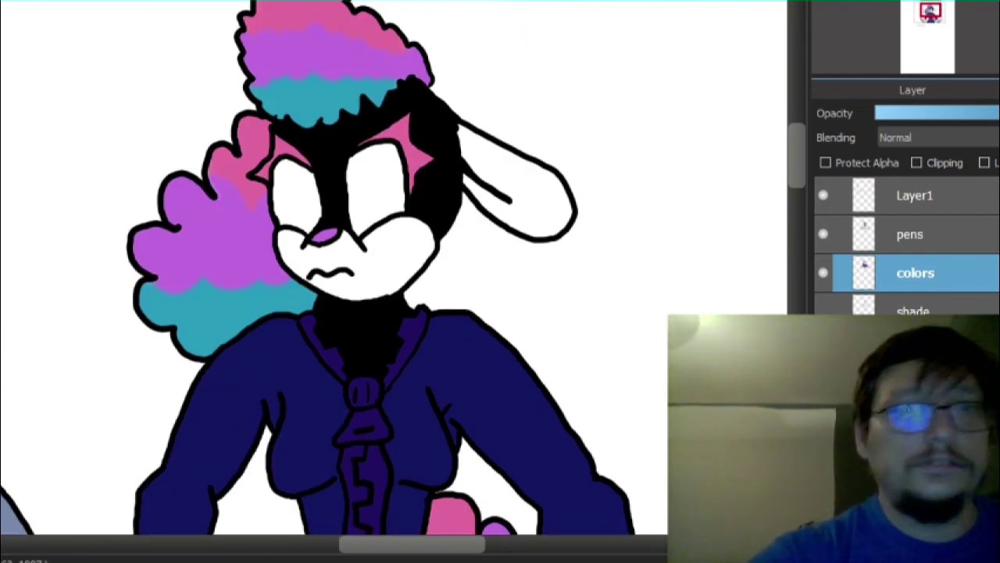
pyautogui.click(516, 188)
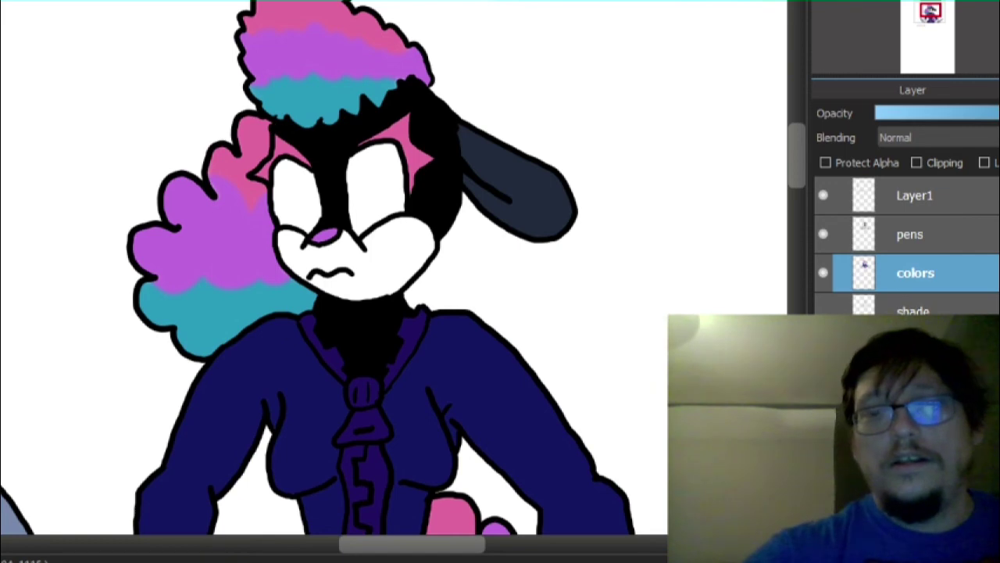
pyautogui.click(388, 264)
pyautogui.scroll(-3, 429, 264)
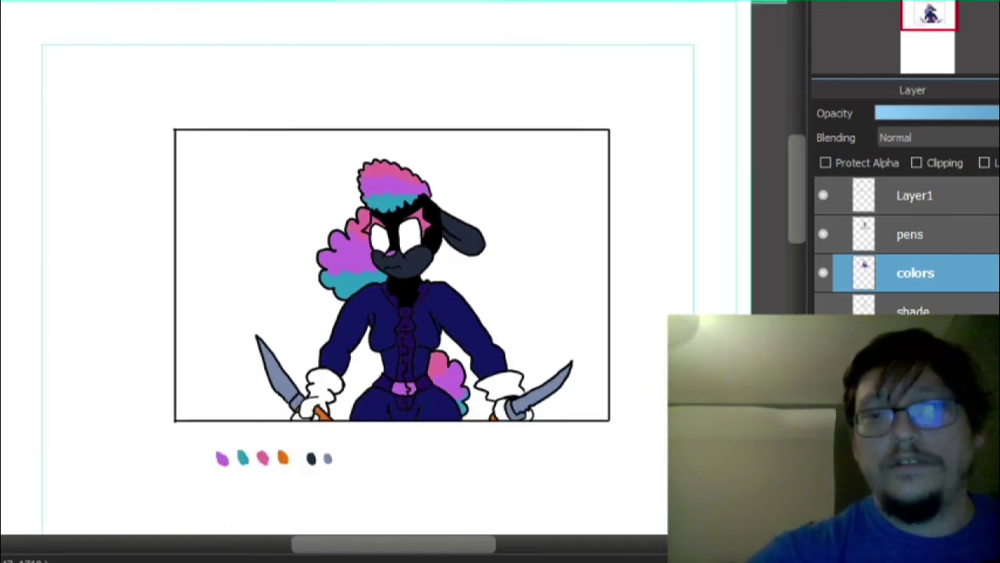
# - Show the shade layer and set the colors layer's blending mode to Multiply
pyautogui.hotkey('ctrl', '+')
pyautogui.hotkey('ctrl', '+')
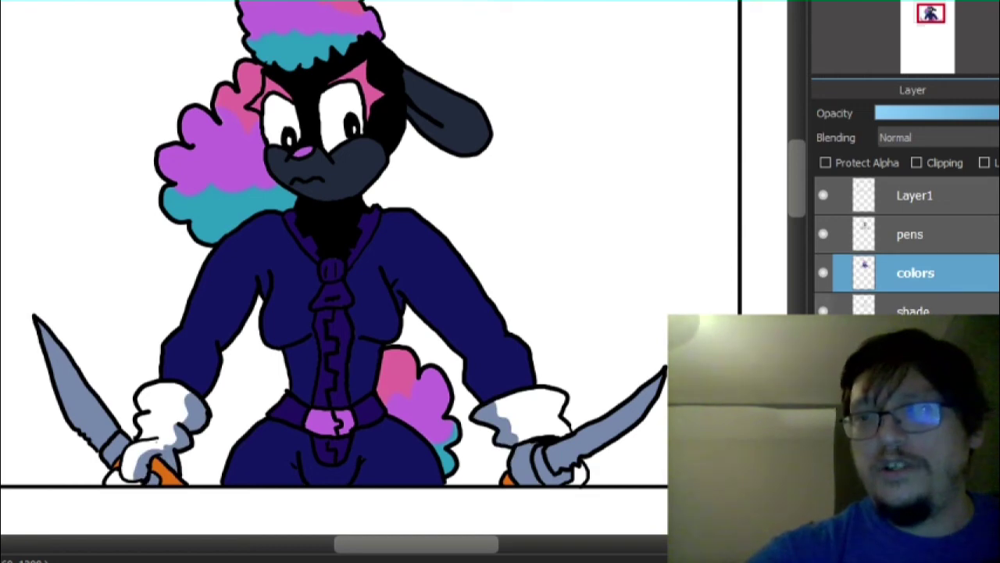
pyautogui.click(936, 137)
pyautogui.click(907, 170)
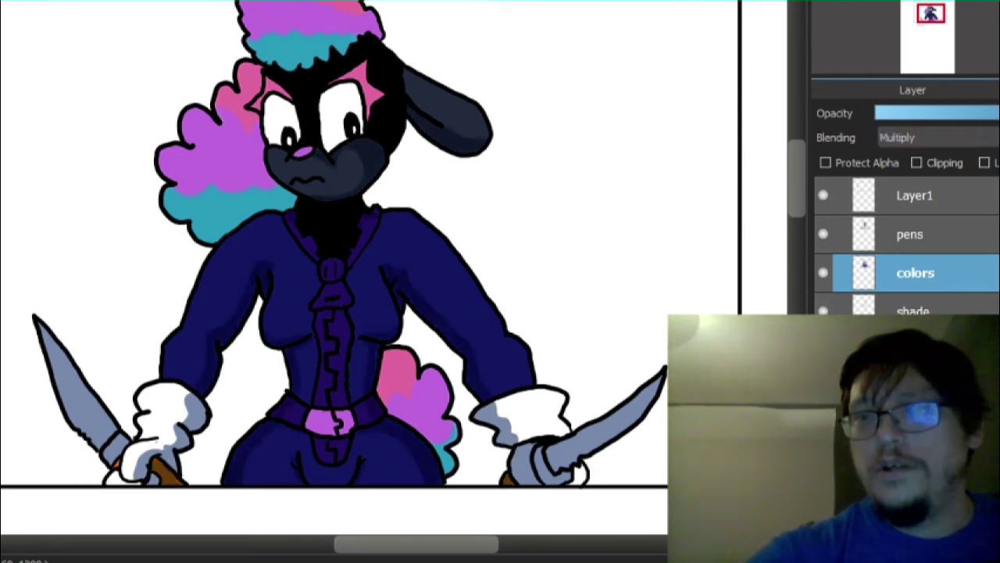
pyautogui.scroll(3, 344, 132)
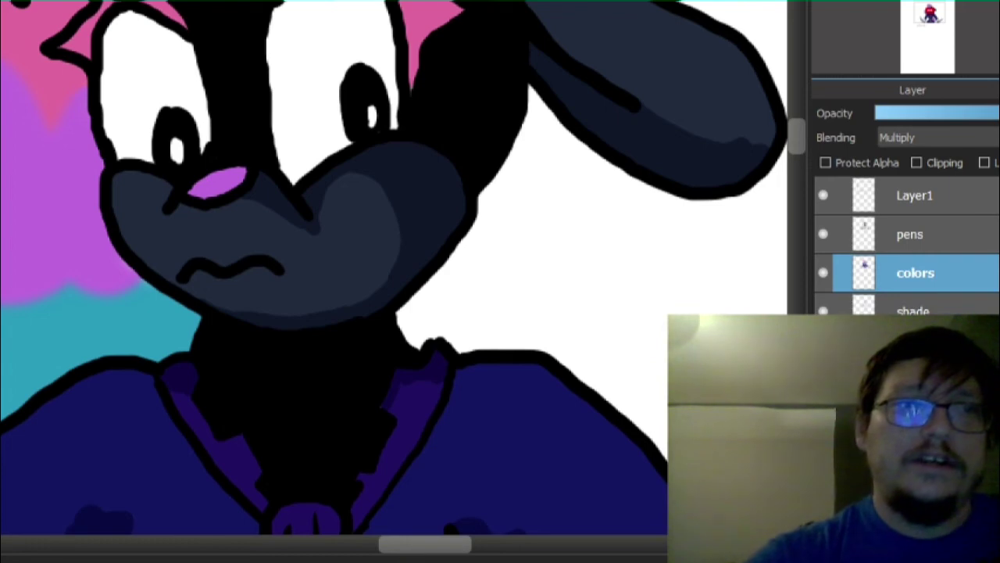
pyautogui.click(914, 307)
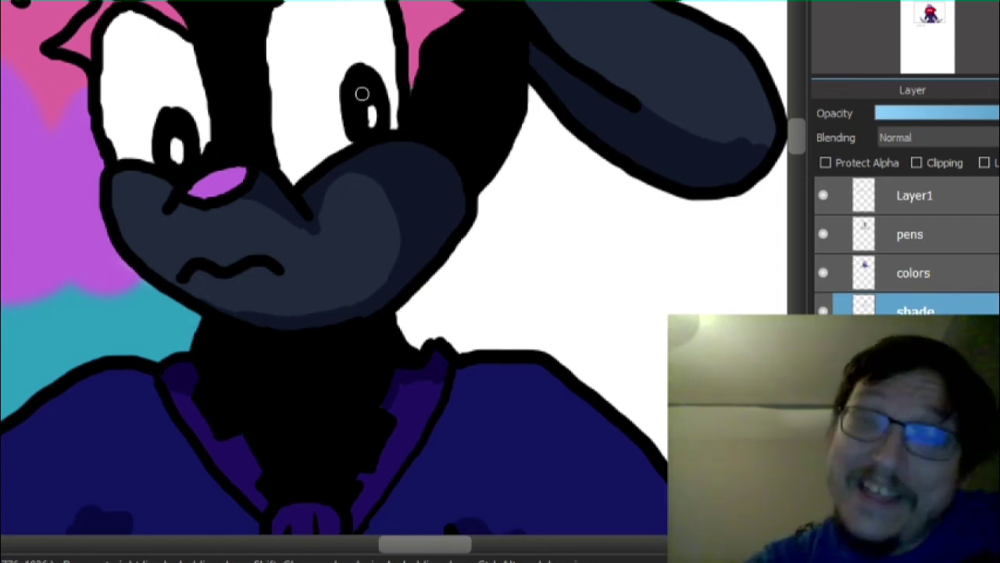
pyautogui.click(915, 273)
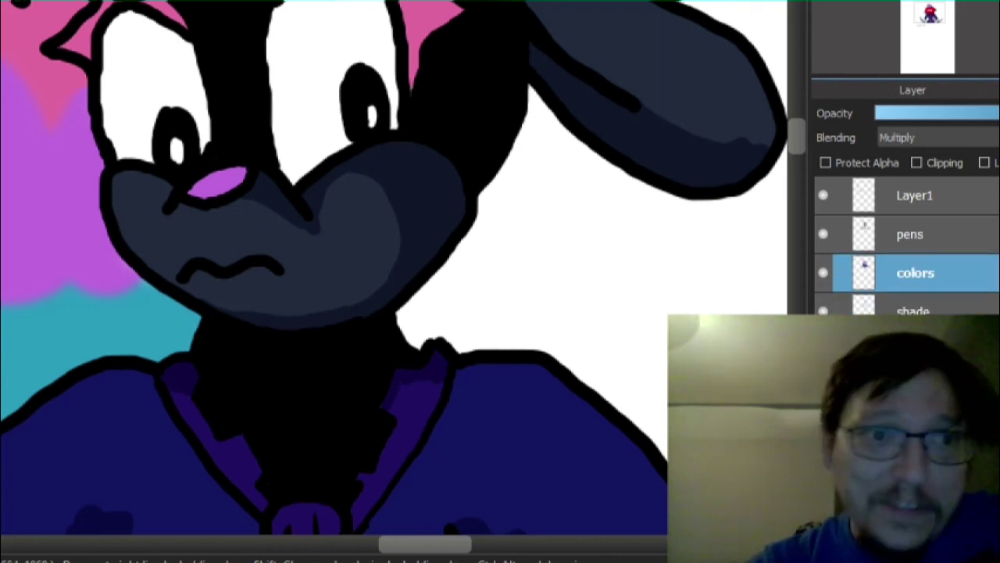
# - Paint irises around both pupils on the colors layer with the teal from the palette swatches
pyautogui.moveTo(795, 135); pyautogui.dragTo(796, 204)
pyautogui.moveTo(425, 544); pyautogui.dragTo(361, 544)
pyautogui.hscroll(-5, 346, 531)
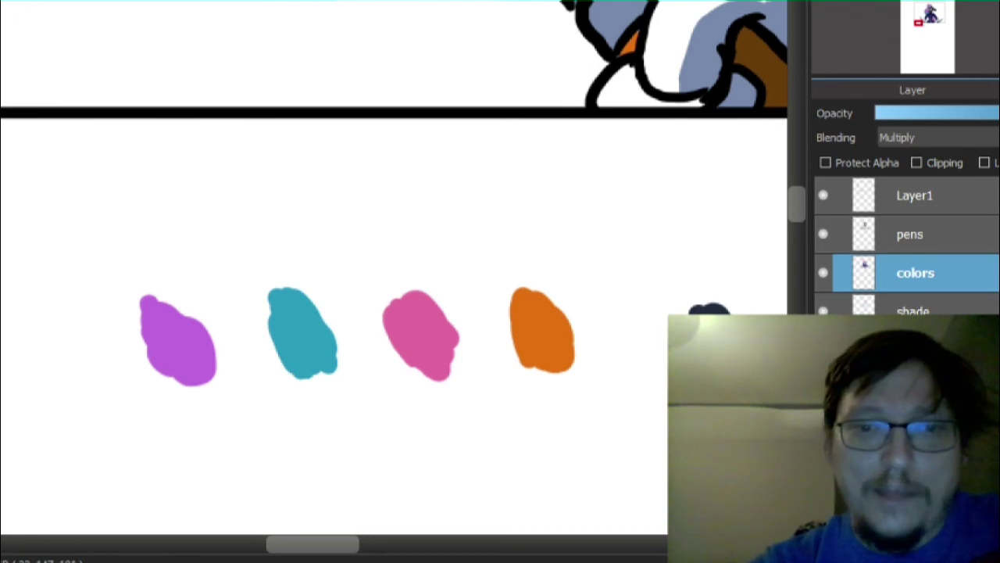
pyautogui.scroll(-5, 407, 219)
pyautogui.scroll(4, 547, 58)
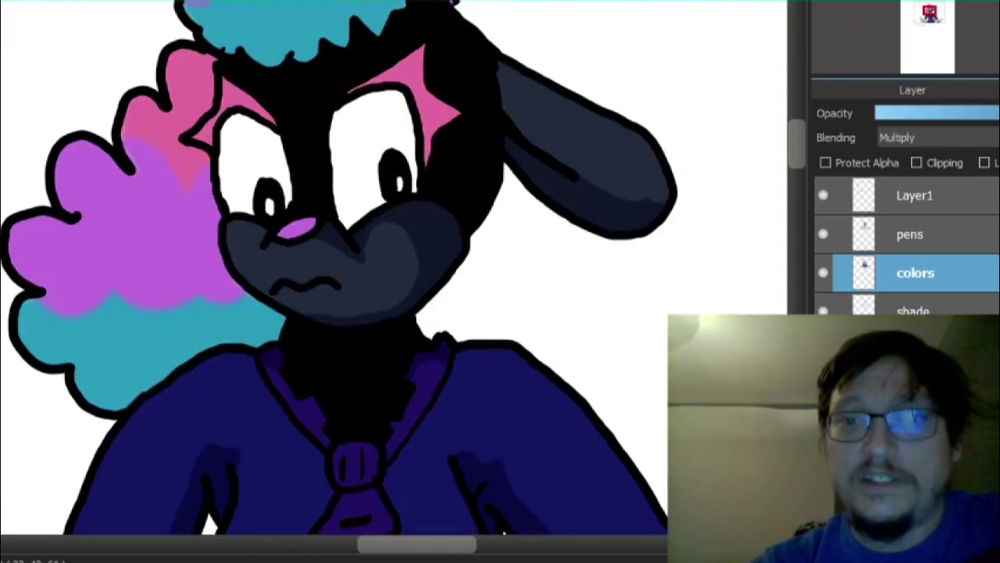
pyautogui.scroll(4, 271, 180)
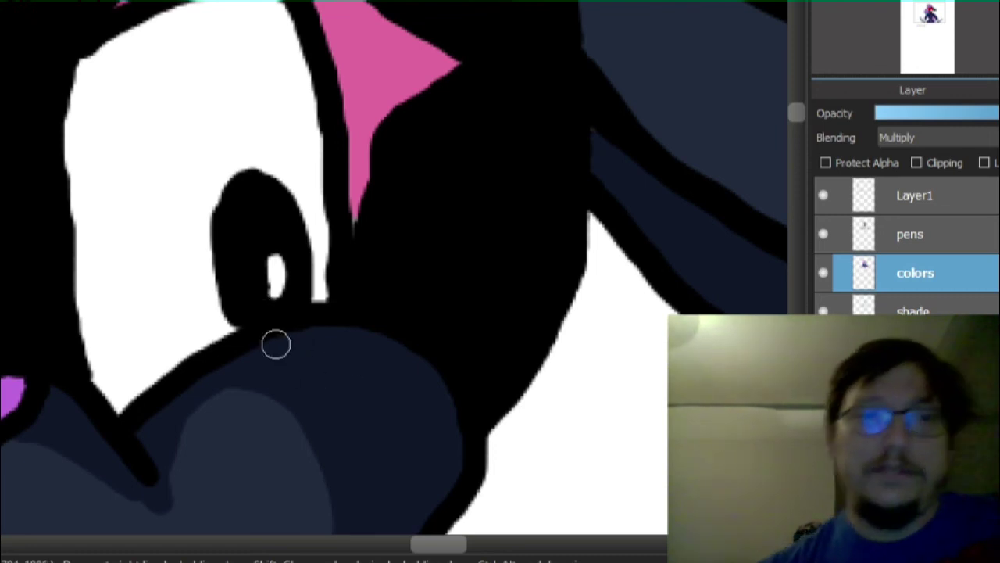
pyautogui.moveTo(230, 326)
pyautogui.mouseDown()
pyautogui.moveTo(216, 241)
pyautogui.moveTo(237, 222)
pyautogui.moveTo(223, 271)
pyautogui.moveTo(209, 232)
pyautogui.moveTo(238, 196)
pyautogui.moveTo(239, 230)
pyautogui.moveTo(216, 241)
pyautogui.moveTo(228, 160)
pyautogui.moveTo(222, 211)
pyautogui.moveTo(260, 145)
pyautogui.moveTo(252, 168)
pyautogui.moveTo(303, 209)
pyautogui.moveTo(252, 158)
pyautogui.moveTo(301, 221)
pyautogui.moveTo(253, 151)
pyautogui.moveTo(286, 168)
pyautogui.moveTo(303, 208)
pyautogui.moveTo(288, 168)
pyautogui.moveTo(316, 236)
pyautogui.moveTo(319, 281)
pyautogui.moveTo(304, 195)
pyautogui.moveTo(320, 227)
pyautogui.moveTo(324, 286)
pyautogui.moveTo(321, 300)
pyautogui.moveTo(301, 172)
pyautogui.moveTo(287, 148)
pyautogui.moveTo(256, 138)
pyautogui.moveTo(218, 148)
pyautogui.moveTo(198, 197)
pyautogui.moveTo(204, 264)
pyautogui.moveTo(227, 336)
pyautogui.moveTo(204, 294)
pyautogui.moveTo(248, 284)
pyautogui.mouseUp()
pyautogui.scroll(-5, 248, 284)
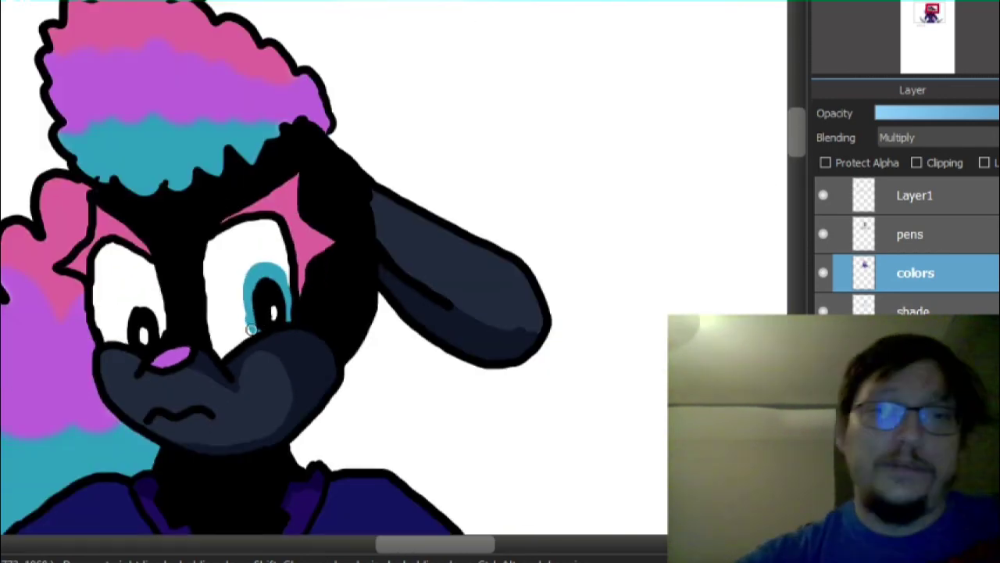
pyautogui.scroll(4, 184, 305)
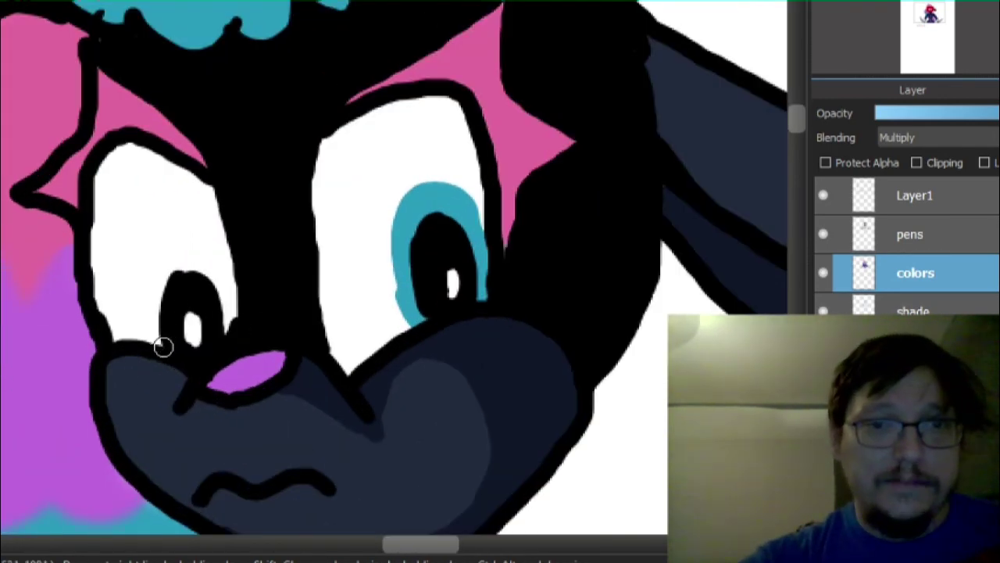
pyautogui.moveTo(161, 343)
pyautogui.mouseDown()
pyautogui.moveTo(157, 289)
pyautogui.moveTo(185, 260)
pyautogui.moveTo(161, 294)
pyautogui.moveTo(163, 275)
pyautogui.moveTo(189, 265)
pyautogui.moveTo(212, 281)
pyautogui.moveTo(223, 330)
pyautogui.moveTo(215, 283)
pyautogui.moveTo(225, 326)
pyautogui.moveTo(232, 302)
pyautogui.moveTo(207, 250)
pyautogui.moveTo(167, 245)
pyautogui.moveTo(156, 261)
pyautogui.moveTo(153, 342)
pyautogui.moveTo(160, 268)
pyautogui.moveTo(178, 253)
pyautogui.moveTo(204, 268)
pyautogui.mouseUp()
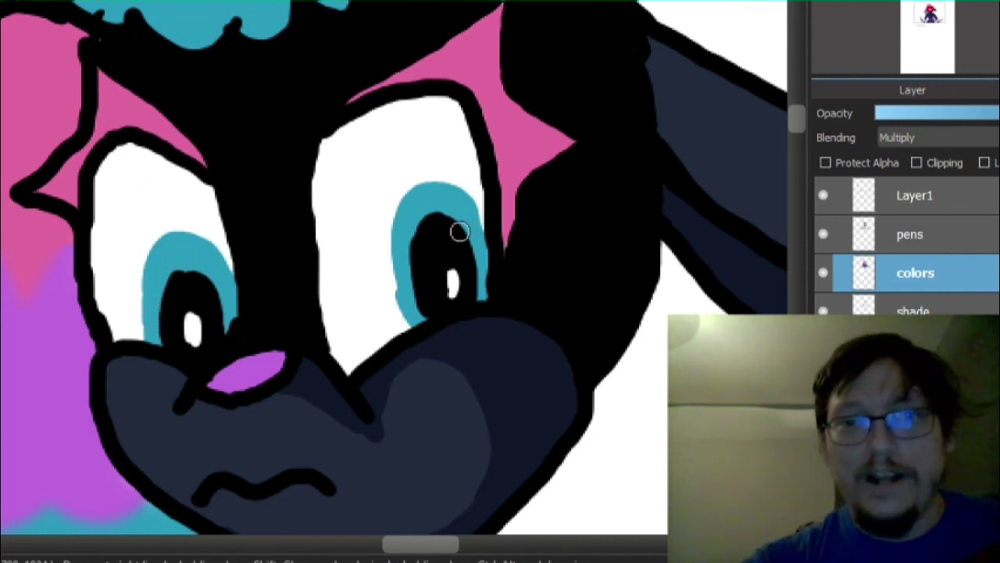
pyautogui.moveTo(461, 226); pyautogui.dragTo(449, 221)
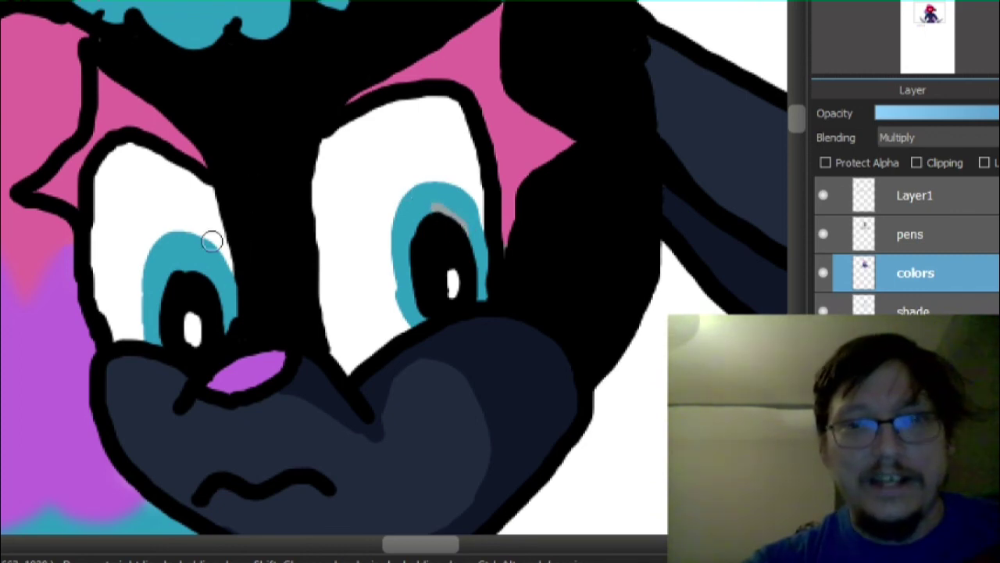
pyautogui.moveTo(214, 270); pyautogui.dragTo(203, 268)
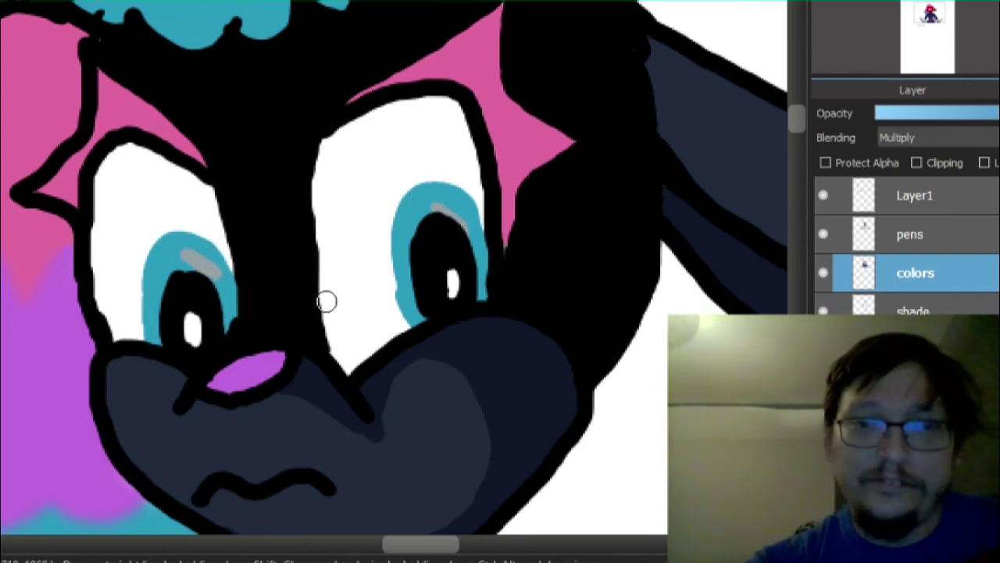
pyautogui.hotkey('ctrl', 'z')
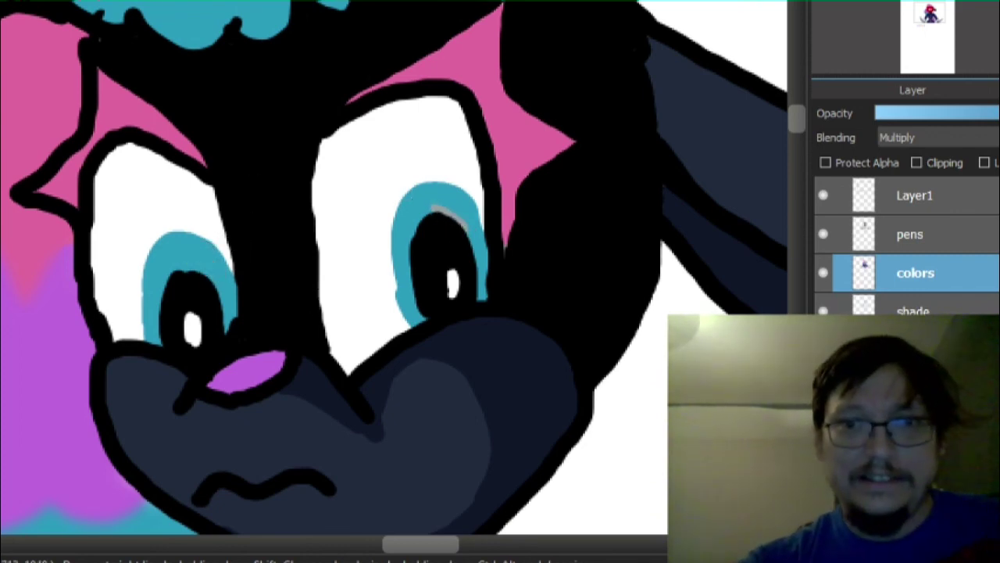
pyautogui.hotkey('ctrl', 'z')
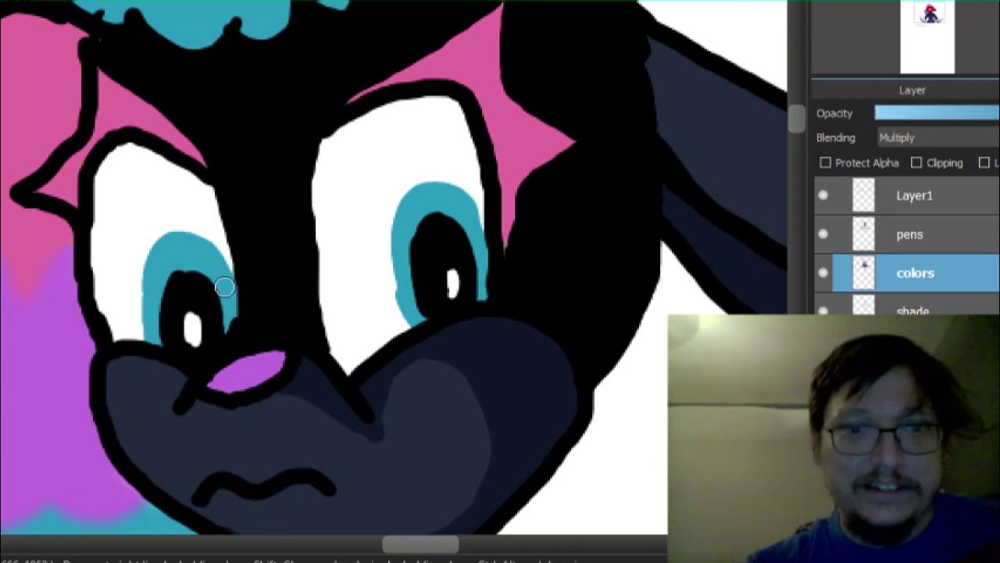
# - Add short white highlight strokes at the upper pupil edge inside both teal irises
pyautogui.moveTo(226, 289); pyautogui.dragTo(196, 269)
pyautogui.moveTo(470, 231); pyautogui.dragTo(440, 214)
pyautogui.scroll(-5, 440, 213)
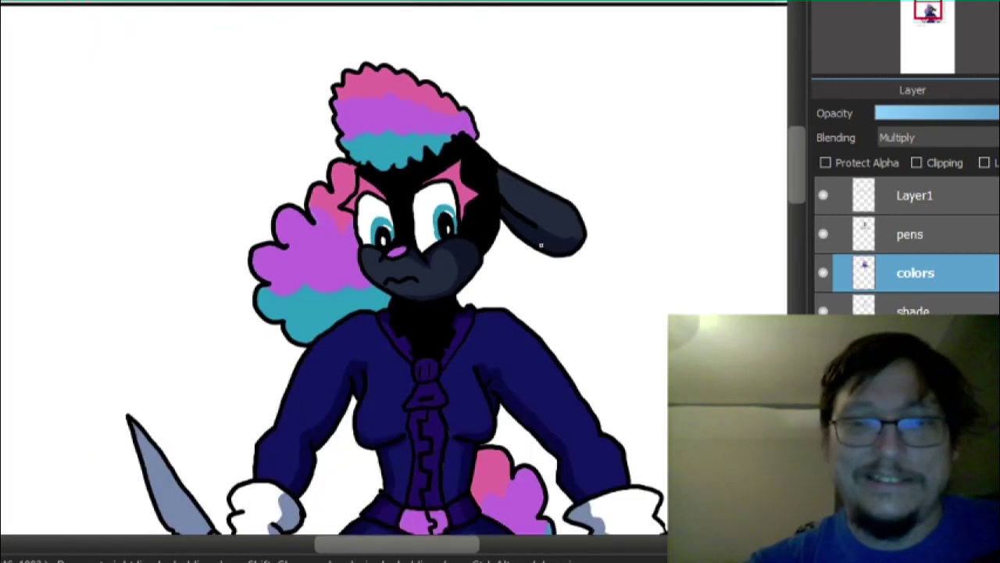
pyautogui.scroll(-1, 605, 303)
pyautogui.moveTo(605, 304); pyautogui.dragTo(605, 237)
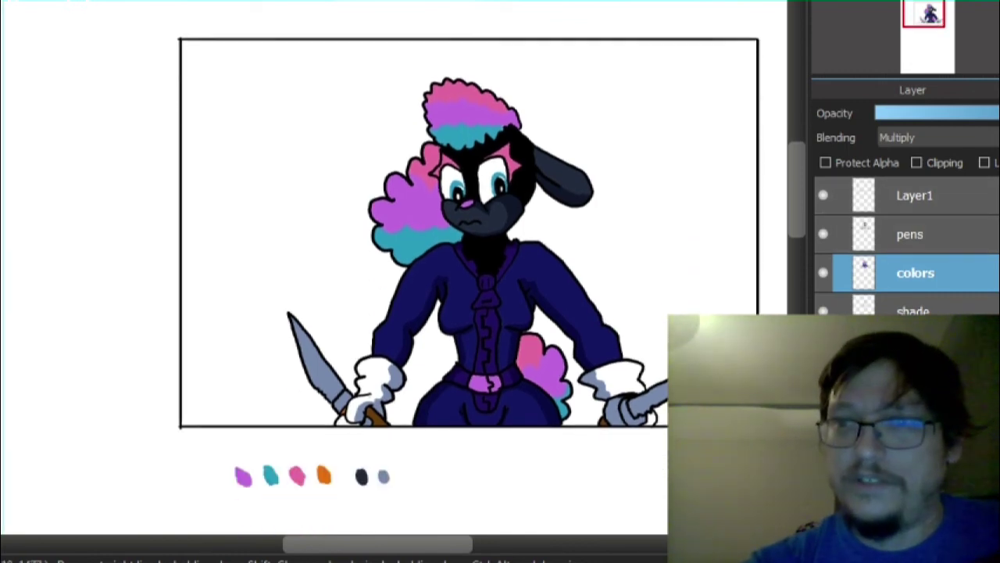
# - Toggle the teal-to-yellow gradient background layer on and off to compare the multiplied character colors over it
pyautogui.click(823, 350)
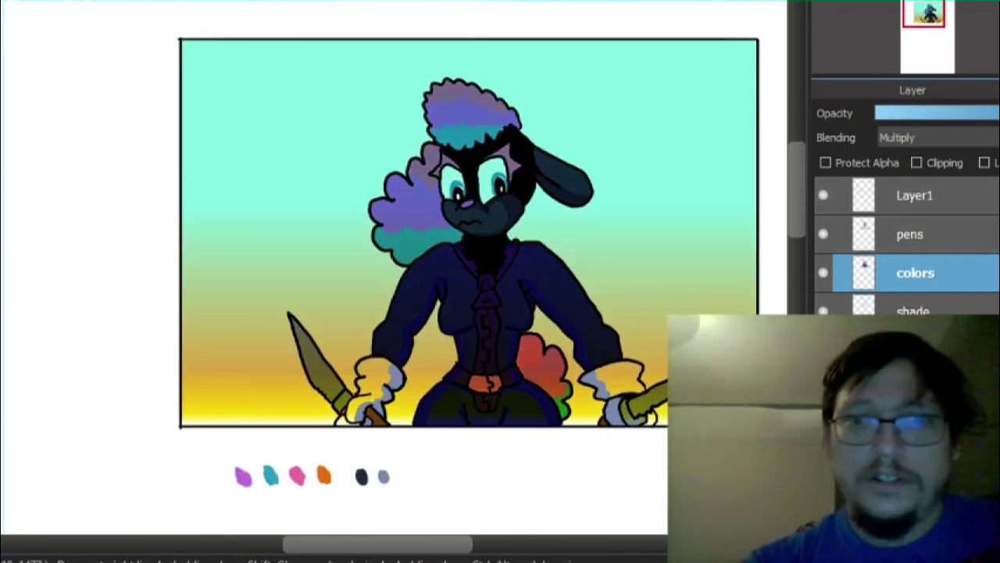
pyautogui.hotkey('ctrl', 'z')
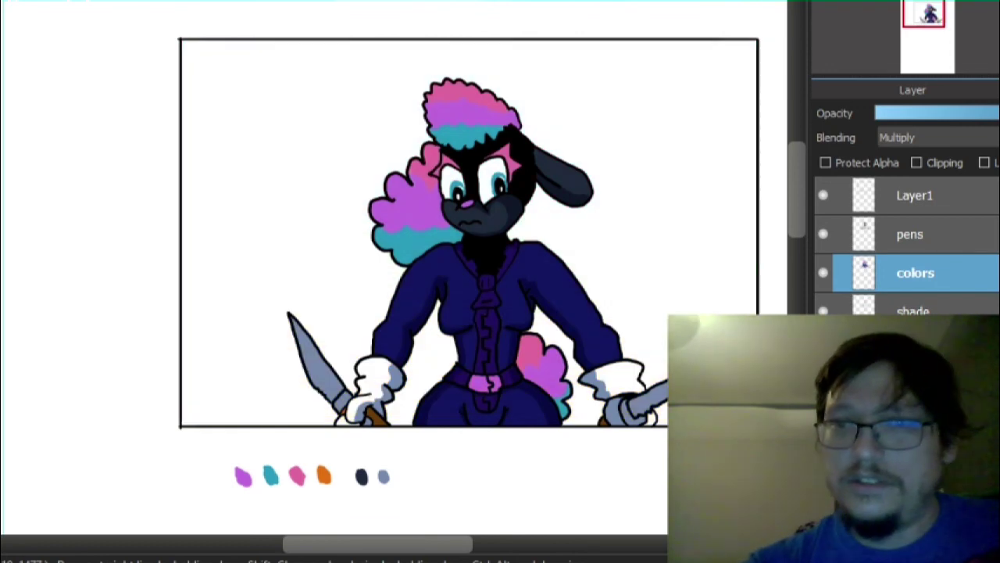
pyautogui.hotkey('ctrl', 'y')
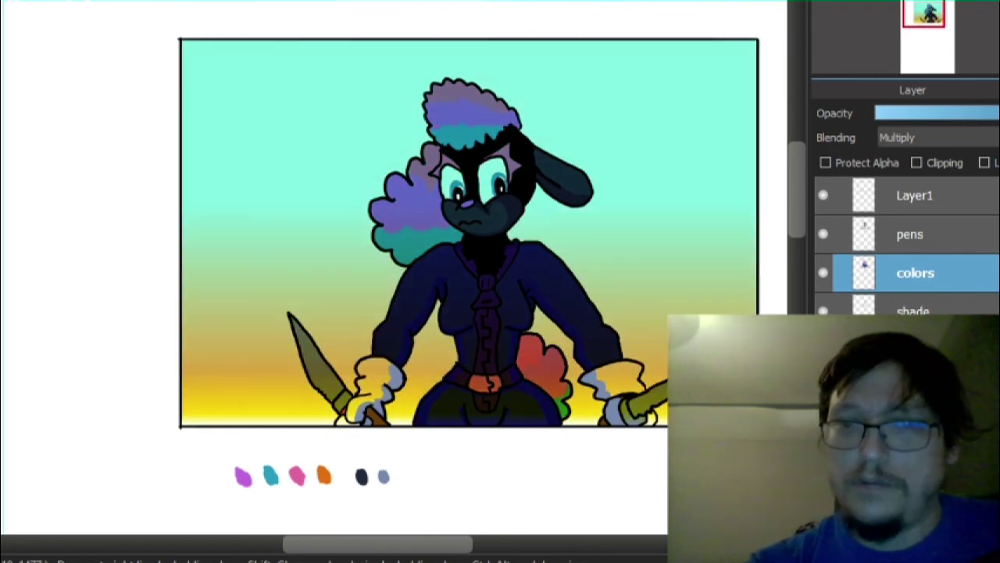
pyautogui.hotkey('ctrl', 'z')
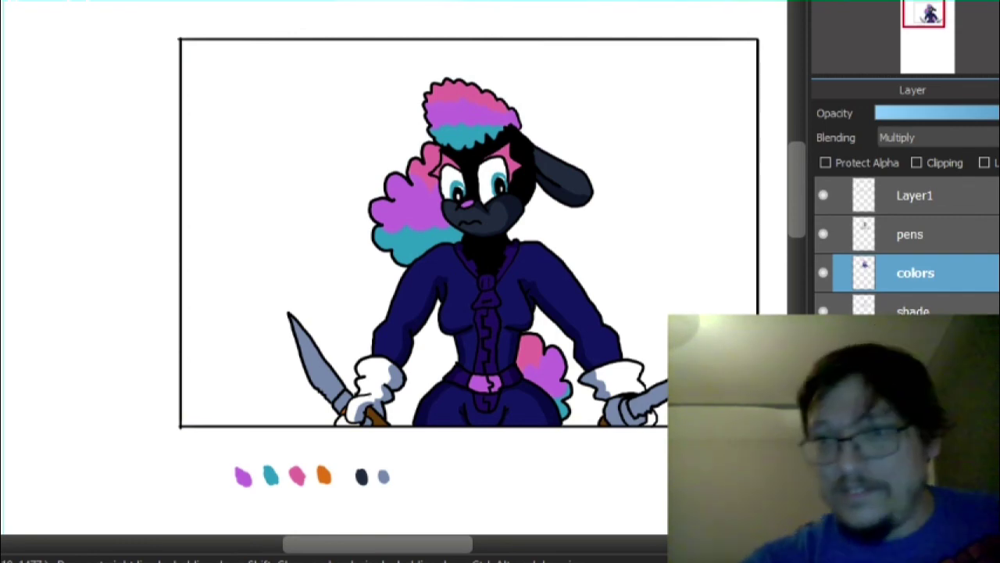
# - Merge the colors layer down into the shade layer and hide the gradient background
pyautogui.click(914, 307)
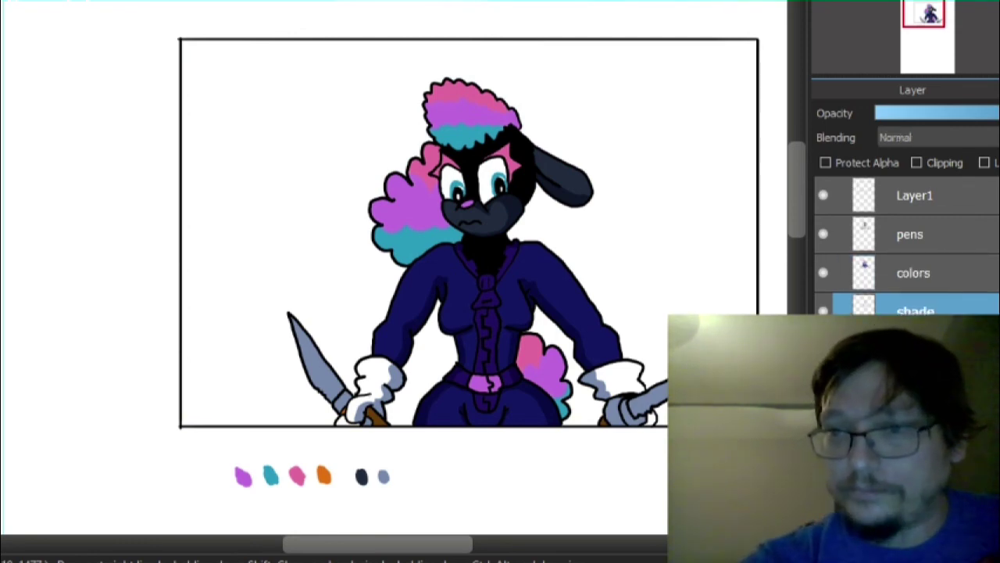
pyautogui.click(927, 277)
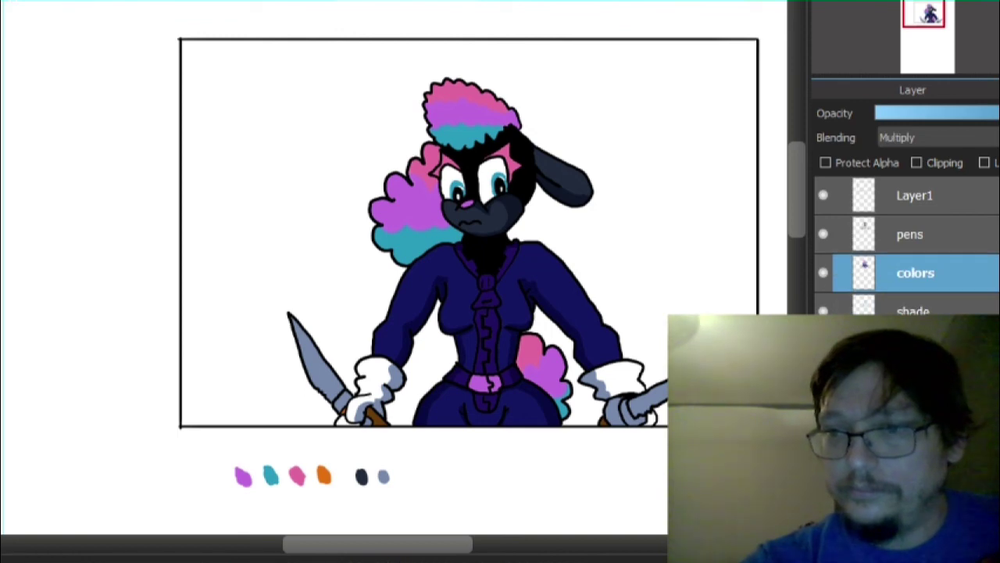
pyautogui.hotkey('ctrl', 'e')
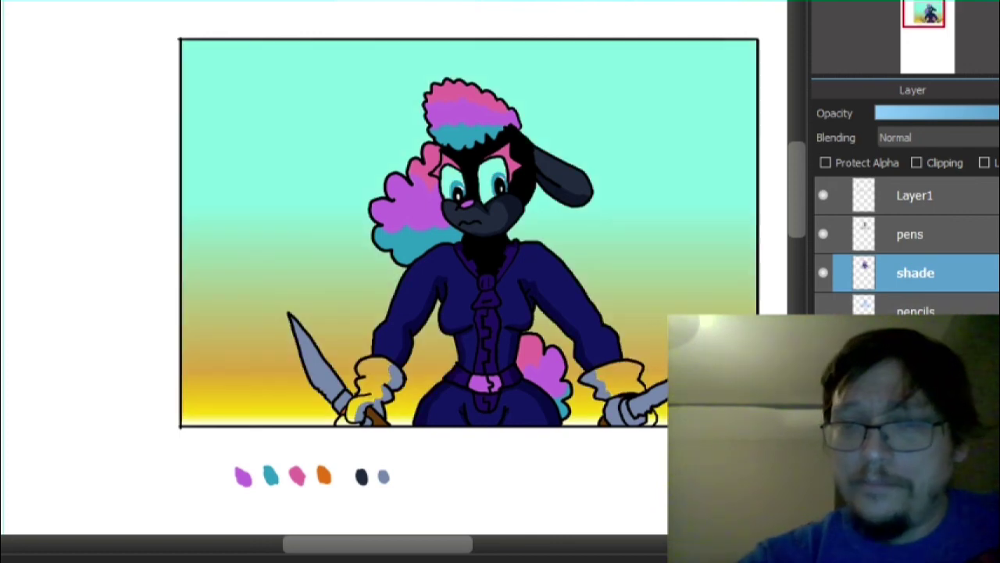
pyautogui.hotkey('ctrl', 'z')
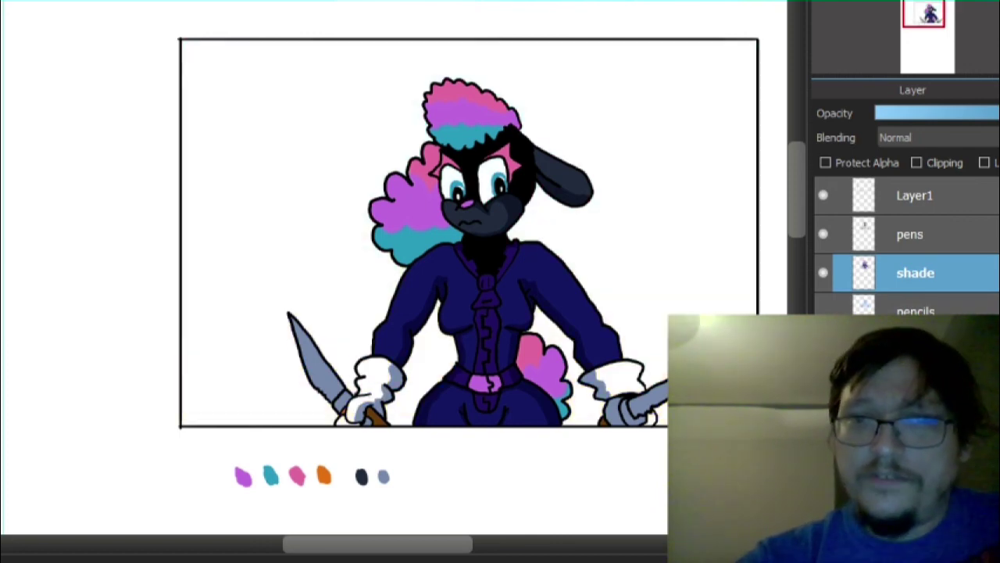
pyautogui.scroll(1, 531, 196)
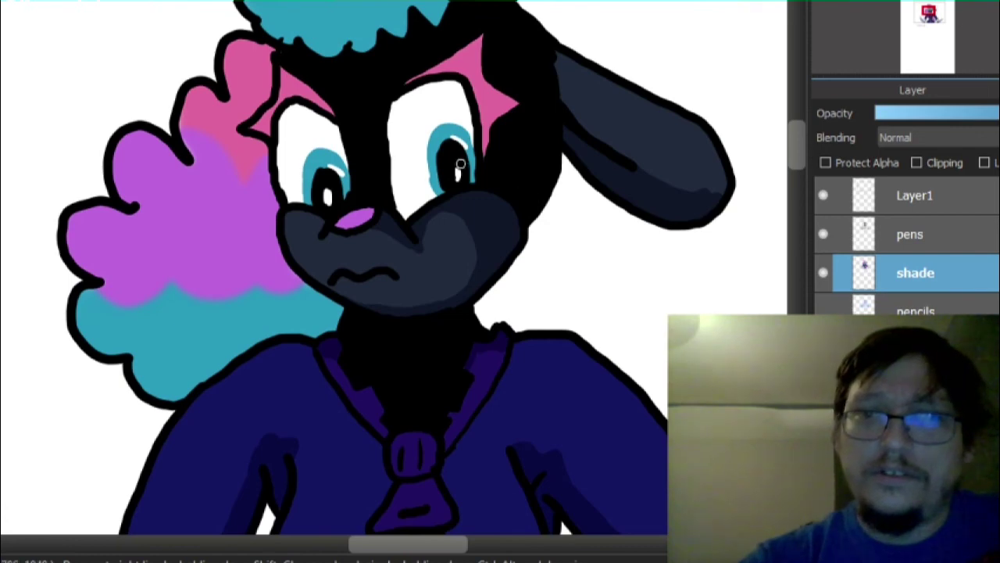
pyautogui.scroll(1, 352, 173)
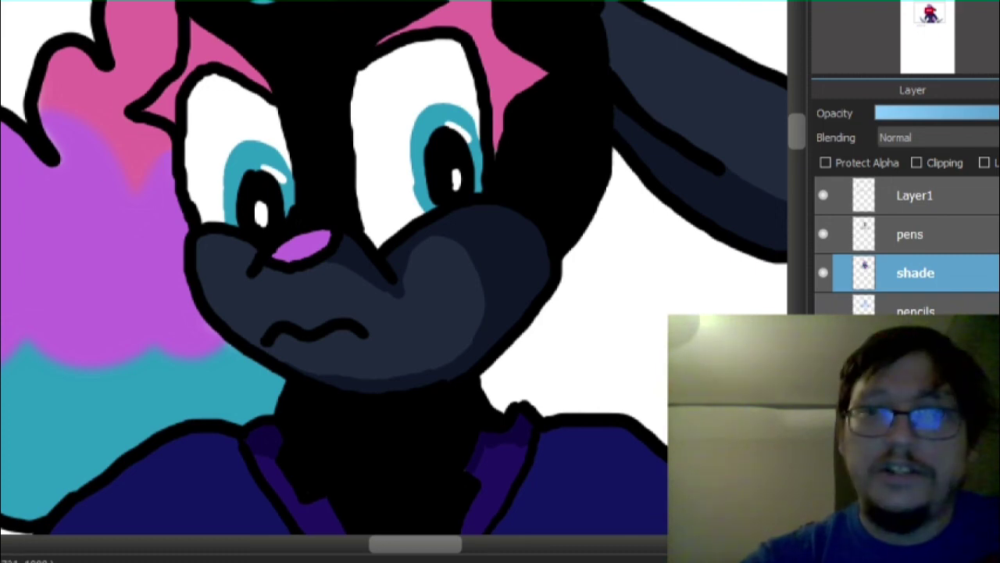
pyautogui.click(395, 140)
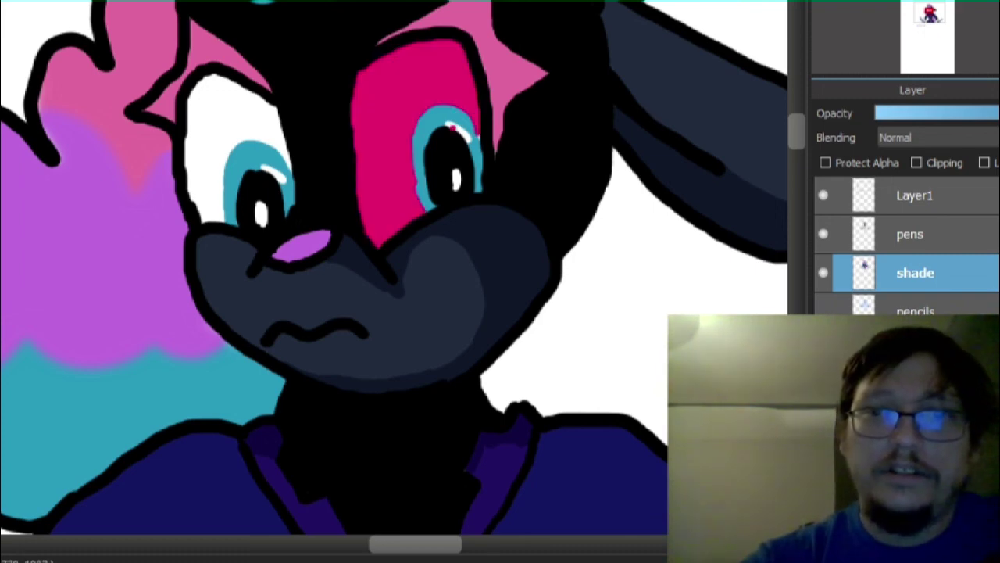
pyautogui.scroll(1, 451, 127)
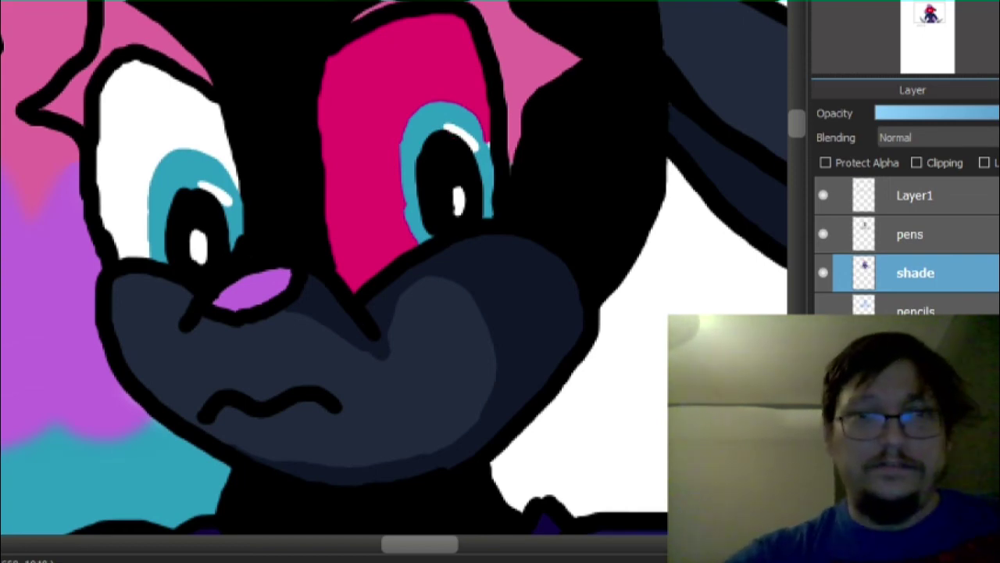
pyautogui.hotkey('ctrl', 'z')
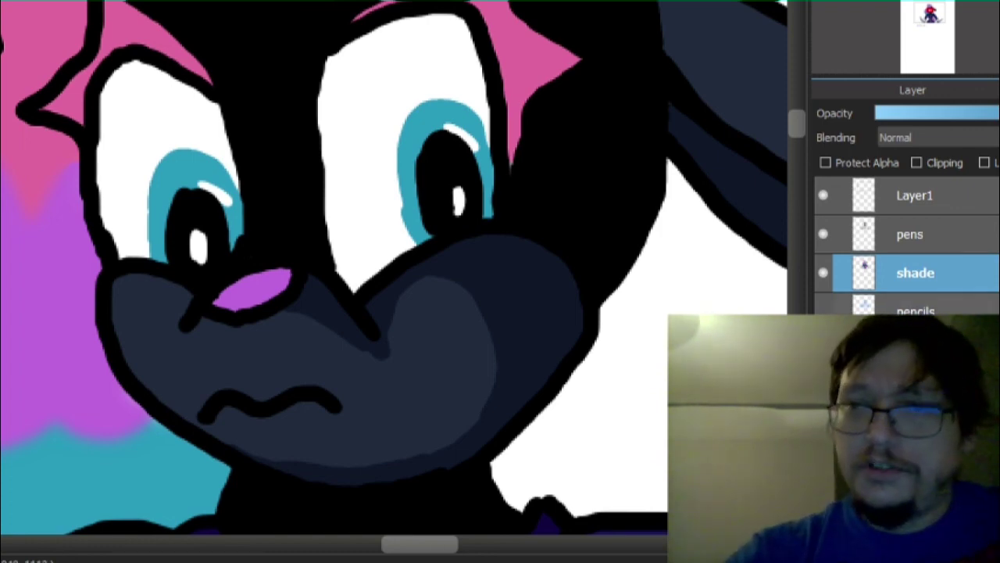
# - Add a new layer beneath the shade layer and paint the white areas of both eyes solid magenta
pyautogui.click(917, 306)
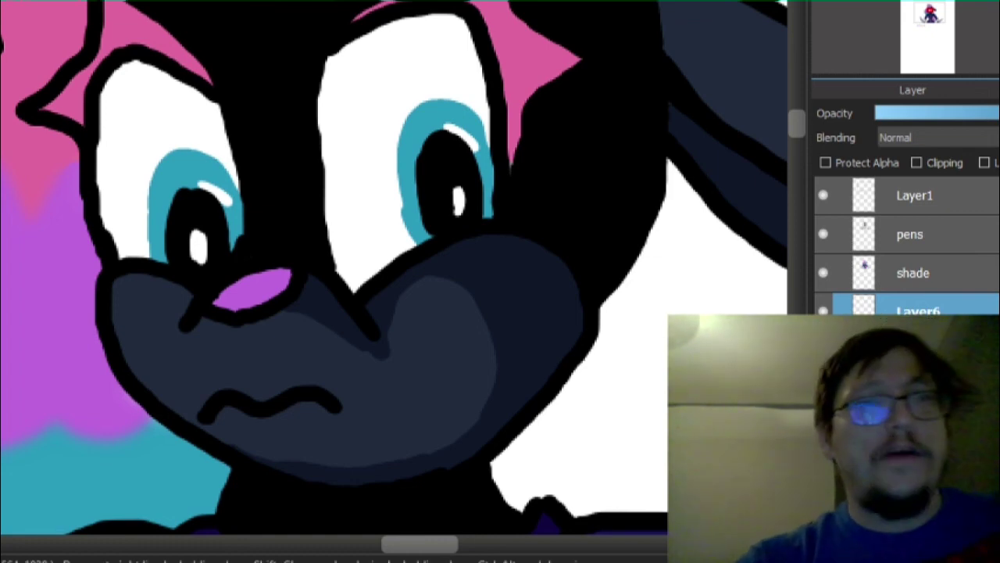
pyautogui.moveTo(379, 258)
pyautogui.mouseDown()
pyautogui.moveTo(350, 278)
pyautogui.moveTo(316, 240)
pyautogui.moveTo(342, 249)
pyautogui.moveTo(343, 205)
pyautogui.moveTo(410, 288)
pyautogui.moveTo(370, 262)
pyautogui.moveTo(341, 213)
pyautogui.moveTo(417, 253)
pyautogui.moveTo(338, 162)
pyautogui.moveTo(444, 217)
pyautogui.moveTo(471, 225)
pyautogui.moveTo(466, 204)
pyautogui.moveTo(479, 205)
pyautogui.moveTo(433, 138)
pyautogui.moveTo(358, 89)
pyautogui.moveTo(330, 102)
pyautogui.moveTo(477, 173)
pyautogui.moveTo(487, 162)
pyautogui.moveTo(372, 77)
pyautogui.moveTo(458, 114)
pyautogui.moveTo(456, 97)
pyautogui.moveTo(470, 96)
pyautogui.moveTo(367, 32)
pyautogui.moveTo(433, 64)
pyautogui.moveTo(484, 57)
pyautogui.moveTo(416, 18)
pyautogui.moveTo(447, 34)
pyautogui.mouseUp()
pyautogui.moveTo(233, 120)
pyautogui.mouseDown()
pyautogui.moveTo(138, 69)
pyautogui.moveTo(179, 100)
pyautogui.moveTo(112, 83)
pyautogui.moveTo(150, 116)
pyautogui.moveTo(208, 125)
pyautogui.moveTo(220, 152)
pyautogui.moveTo(115, 116)
pyautogui.moveTo(245, 182)
pyautogui.moveTo(186, 140)
pyautogui.mouseUp()
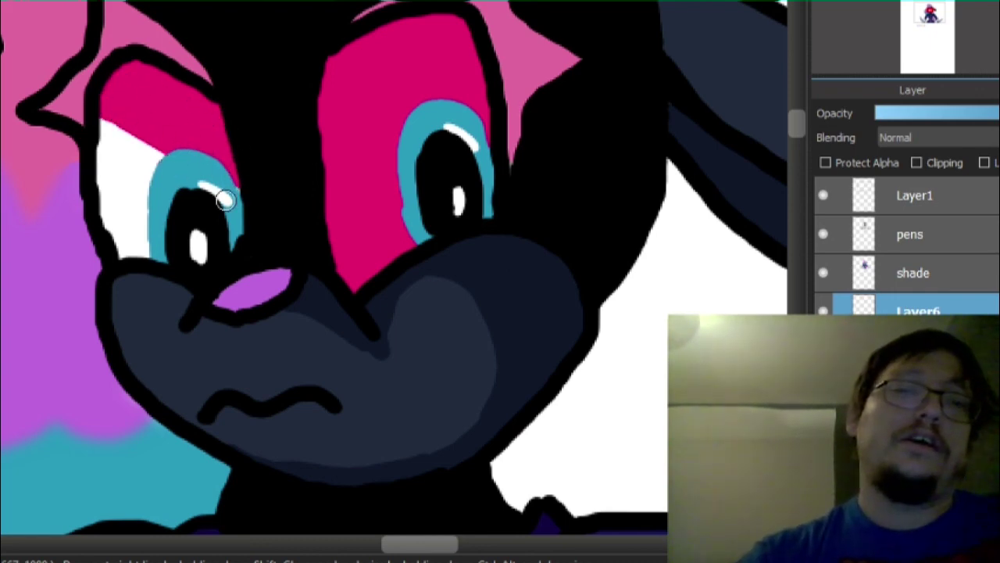
pyautogui.moveTo(149, 241)
pyautogui.mouseDown()
pyautogui.moveTo(121, 236)
pyautogui.moveTo(127, 259)
pyautogui.moveTo(115, 233)
pyautogui.moveTo(107, 120)
pyautogui.moveTo(105, 219)
pyautogui.moveTo(104, 154)
pyautogui.moveTo(125, 121)
pyautogui.moveTo(131, 235)
pyautogui.moveTo(130, 121)
pyautogui.moveTo(133, 262)
pyautogui.moveTo(162, 194)
pyautogui.mouseUp()
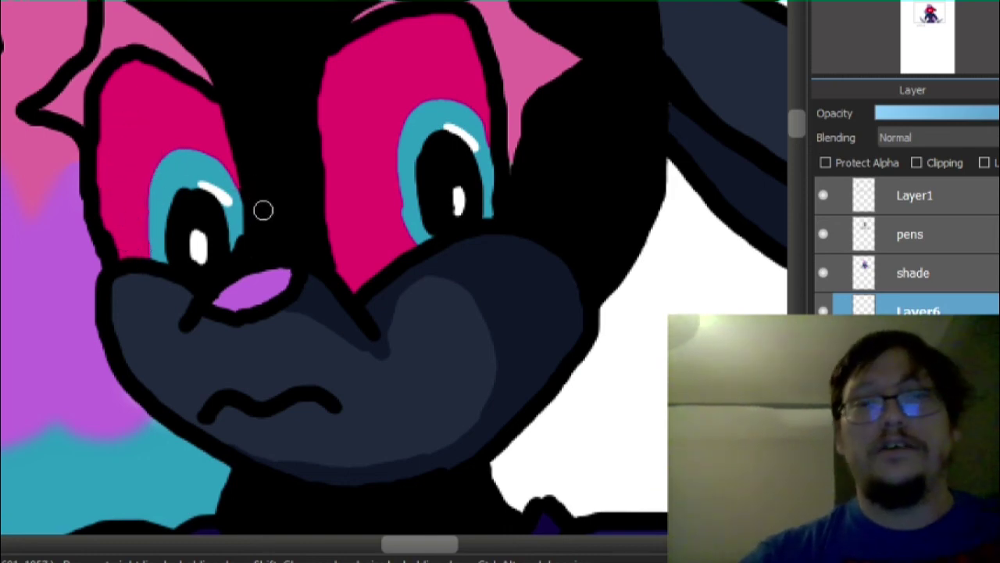
# - Paint the unshaded areas of the glove and cuff holding the left blade solid magenta on the same layer
pyautogui.scroll(-3, 264, 210)
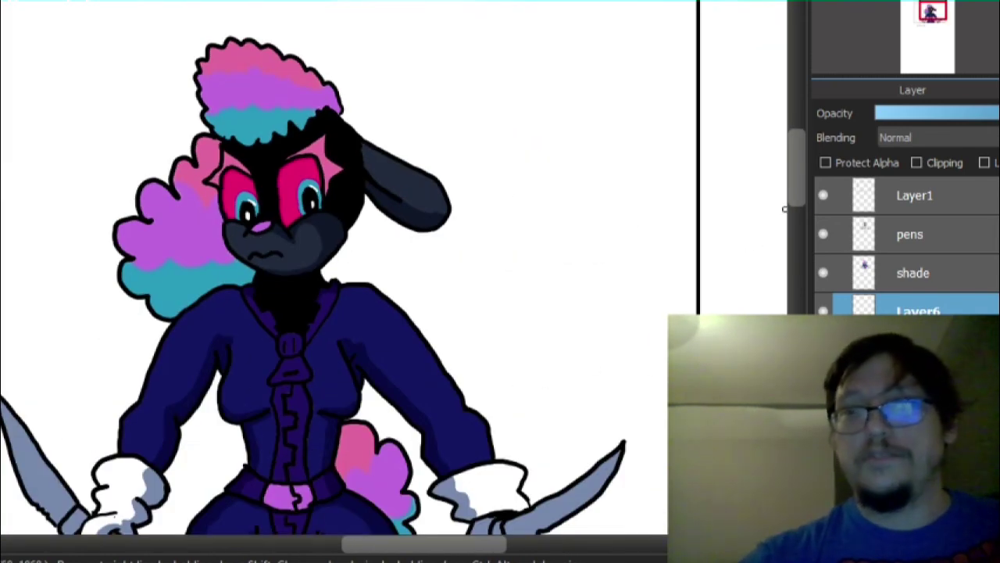
pyautogui.scroll(-3, 90, 398)
pyautogui.scroll(3, 86, 367)
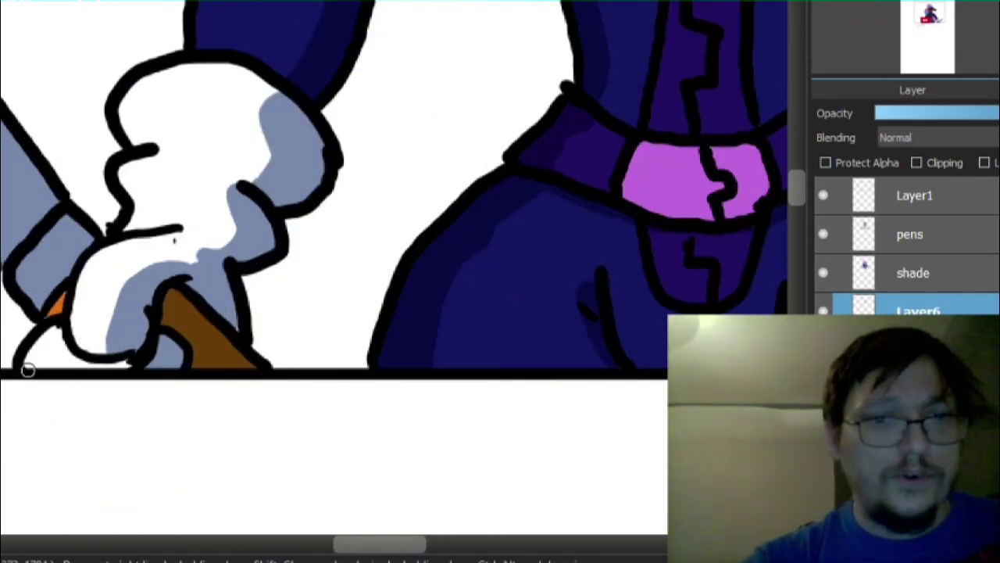
pyautogui.moveTo(27, 371)
pyautogui.mouseDown()
pyautogui.moveTo(38, 345)
pyautogui.moveTo(69, 324)
pyautogui.moveTo(28, 368)
pyautogui.moveTo(52, 348)
pyautogui.moveTo(65, 349)
pyautogui.moveTo(56, 361)
pyautogui.moveTo(125, 362)
pyautogui.moveTo(99, 369)
pyautogui.moveTo(78, 348)
pyautogui.moveTo(84, 335)
pyautogui.moveTo(97, 348)
pyautogui.moveTo(79, 332)
pyautogui.moveTo(91, 339)
pyautogui.moveTo(115, 314)
pyautogui.moveTo(131, 265)
pyautogui.moveTo(107, 323)
pyautogui.moveTo(86, 318)
pyautogui.moveTo(83, 327)
pyautogui.moveTo(79, 298)
pyautogui.moveTo(114, 256)
pyautogui.moveTo(95, 308)
pyautogui.moveTo(90, 288)
pyautogui.moveTo(106, 278)
pyautogui.moveTo(84, 281)
pyautogui.moveTo(101, 256)
pyautogui.moveTo(134, 243)
pyautogui.mouseUp()
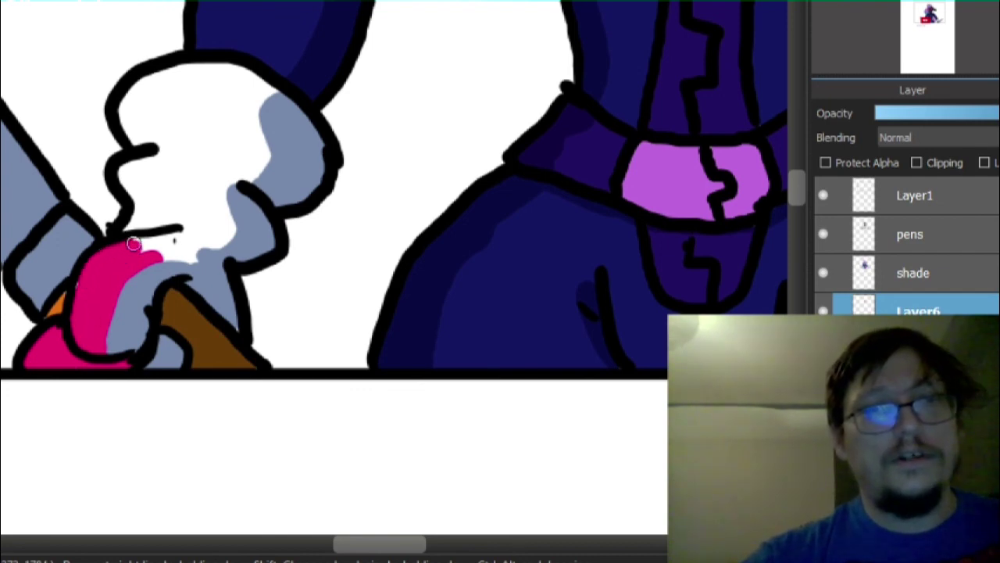
pyautogui.moveTo(79, 289)
pyautogui.mouseDown()
pyautogui.moveTo(96, 268)
pyautogui.moveTo(161, 239)
pyautogui.moveTo(127, 254)
pyautogui.moveTo(151, 232)
pyautogui.moveTo(163, 246)
pyautogui.moveTo(149, 250)
pyautogui.moveTo(191, 258)
pyautogui.moveTo(171, 228)
pyautogui.moveTo(196, 249)
pyautogui.moveTo(185, 228)
pyautogui.moveTo(208, 237)
pyautogui.moveTo(188, 220)
pyautogui.moveTo(221, 232)
pyautogui.moveTo(207, 214)
pyautogui.moveTo(240, 235)
pyautogui.moveTo(191, 186)
pyautogui.moveTo(230, 203)
pyautogui.moveTo(213, 170)
pyautogui.moveTo(241, 168)
pyautogui.moveTo(220, 141)
pyautogui.moveTo(288, 162)
pyautogui.moveTo(226, 124)
pyautogui.moveTo(265, 127)
pyautogui.moveTo(264, 113)
pyautogui.moveTo(242, 97)
pyautogui.moveTo(284, 113)
pyautogui.moveTo(250, 83)
pyautogui.moveTo(280, 96)
pyautogui.moveTo(208, 72)
pyautogui.moveTo(262, 92)
pyautogui.moveTo(245, 74)
pyautogui.moveTo(133, 83)
pyautogui.moveTo(129, 138)
pyautogui.moveTo(202, 159)
pyautogui.moveTo(186, 141)
pyautogui.moveTo(129, 121)
pyautogui.moveTo(152, 116)
pyautogui.moveTo(222, 147)
pyautogui.moveTo(218, 127)
pyautogui.moveTo(186, 104)
pyautogui.moveTo(236, 118)
pyautogui.moveTo(200, 83)
pyautogui.moveTo(215, 87)
pyautogui.moveTo(182, 84)
pyautogui.moveTo(145, 102)
pyautogui.mouseUp()
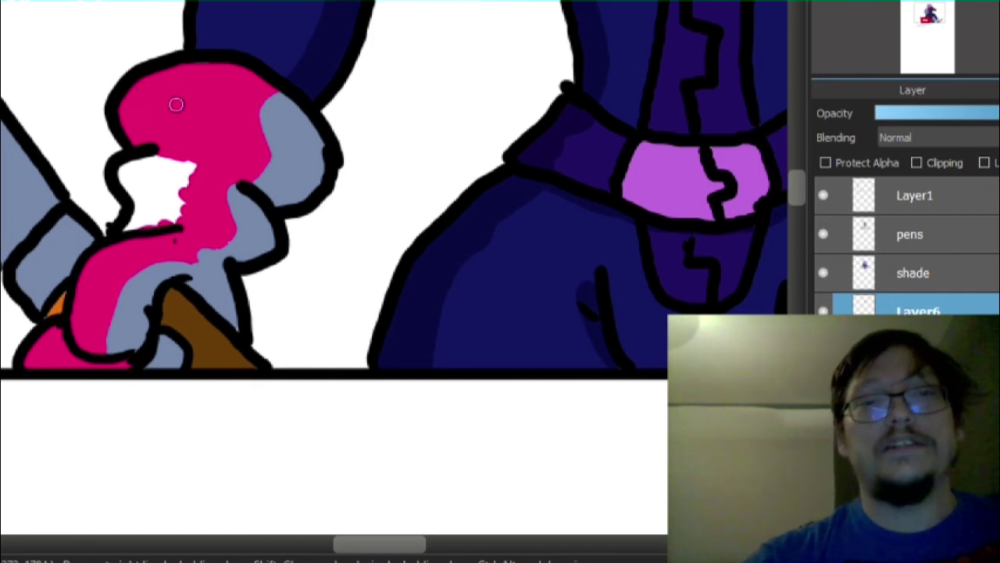
pyautogui.moveTo(175, 224)
pyautogui.mouseDown()
pyautogui.moveTo(176, 191)
pyautogui.moveTo(199, 157)
pyautogui.moveTo(196, 196)
pyautogui.moveTo(182, 211)
pyautogui.moveTo(153, 205)
pyautogui.moveTo(151, 161)
pyautogui.moveTo(162, 184)
pyautogui.moveTo(141, 229)
pyautogui.moveTo(123, 228)
pyautogui.moveTo(140, 194)
pyautogui.moveTo(139, 160)
pyautogui.mouseUp()
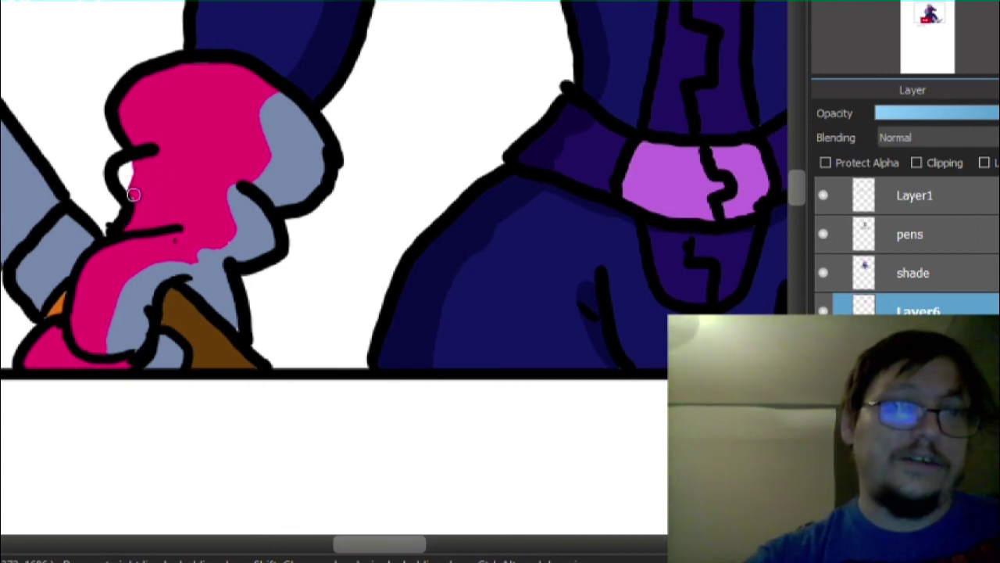
pyautogui.moveTo(134, 195); pyautogui.dragTo(128, 171)
# - Paint the unshaded cuff and the visible thumb area of the glove holding the right blade solid magenta
pyautogui.scroll(-2, 122, 174)
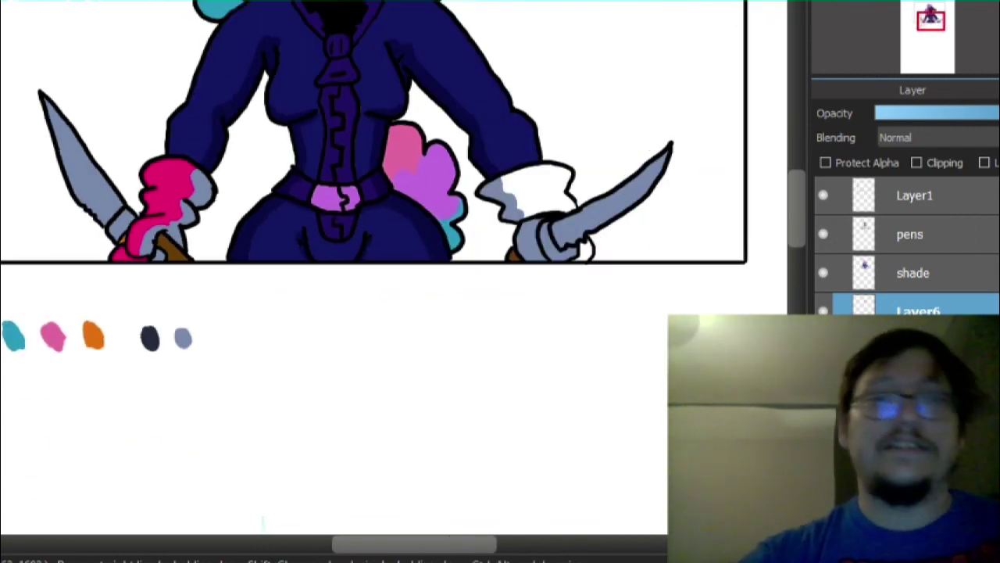
pyautogui.scroll(3, 552, 207)
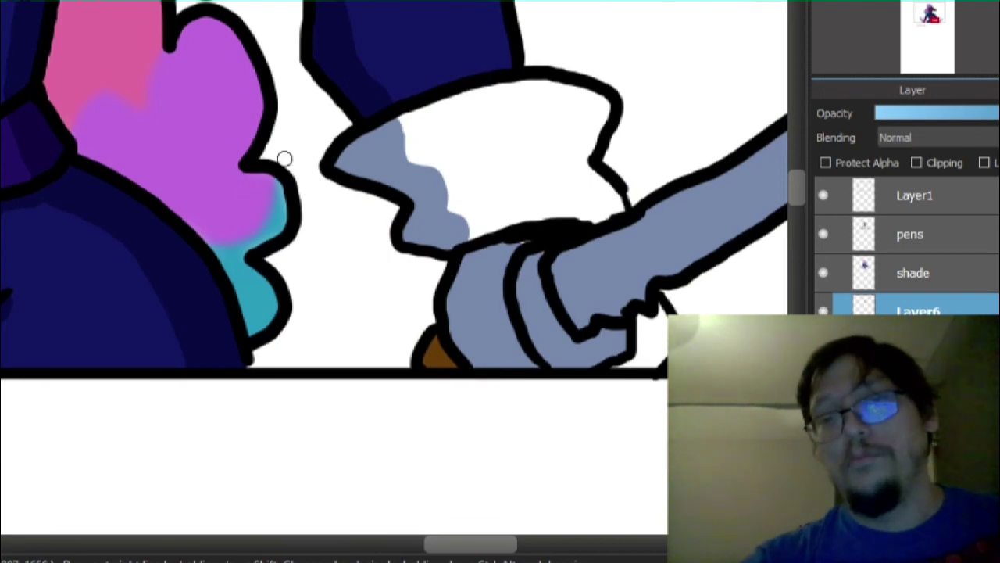
pyautogui.moveTo(460, 239)
pyautogui.mouseDown()
pyautogui.moveTo(617, 212)
pyautogui.moveTo(586, 157)
pyautogui.moveTo(604, 103)
pyautogui.moveTo(566, 87)
pyautogui.moveTo(512, 92)
pyautogui.moveTo(534, 81)
pyautogui.moveTo(414, 114)
pyautogui.moveTo(397, 131)
pyautogui.moveTo(461, 211)
pyautogui.moveTo(437, 187)
pyautogui.moveTo(447, 210)
pyautogui.moveTo(492, 223)
pyautogui.moveTo(476, 200)
pyautogui.moveTo(556, 228)
pyautogui.moveTo(606, 202)
pyautogui.moveTo(590, 190)
pyautogui.moveTo(587, 201)
pyautogui.moveTo(557, 156)
pyautogui.moveTo(585, 147)
pyautogui.moveTo(588, 101)
pyautogui.moveTo(587, 137)
pyautogui.moveTo(549, 130)
pyautogui.moveTo(560, 103)
pyautogui.moveTo(571, 126)
pyautogui.moveTo(548, 112)
pyautogui.moveTo(561, 97)
pyautogui.moveTo(566, 118)
pyautogui.moveTo(536, 113)
pyautogui.moveTo(532, 101)
pyautogui.moveTo(549, 118)
pyautogui.moveTo(539, 173)
pyautogui.moveTo(547, 153)
pyautogui.moveTo(553, 175)
pyautogui.moveTo(529, 142)
pyautogui.moveTo(527, 114)
pyautogui.moveTo(566, 182)
pyautogui.mouseUp()
pyautogui.moveTo(615, 211)
pyautogui.mouseDown()
pyautogui.moveTo(572, 188)
pyautogui.moveTo(549, 185)
pyautogui.moveTo(560, 215)
pyautogui.moveTo(544, 186)
pyautogui.moveTo(551, 193)
pyautogui.moveTo(513, 202)
pyautogui.moveTo(530, 206)
pyautogui.moveTo(502, 195)
pyautogui.moveTo(440, 136)
pyautogui.moveTo(471, 191)
pyautogui.moveTo(422, 127)
pyautogui.moveTo(496, 101)
pyautogui.moveTo(416, 130)
pyautogui.moveTo(437, 115)
pyautogui.moveTo(447, 186)
pyautogui.moveTo(456, 139)
pyautogui.moveTo(459, 157)
pyautogui.moveTo(486, 114)
pyautogui.moveTo(506, 119)
pyautogui.moveTo(508, 105)
pyautogui.moveTo(504, 151)
pyautogui.moveTo(485, 149)
pyautogui.moveTo(494, 127)
pyautogui.moveTo(512, 182)
pyautogui.mouseUp()
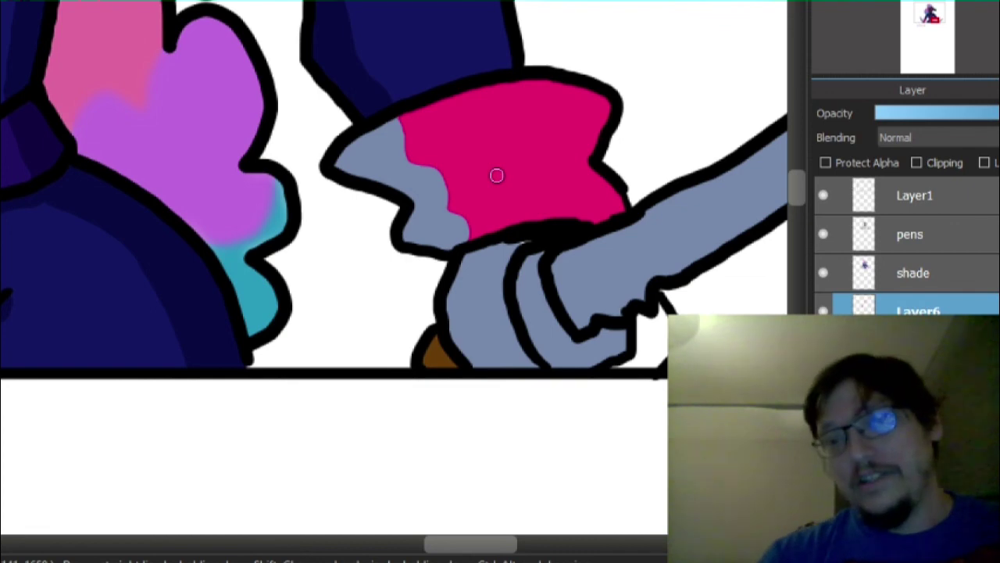
pyautogui.moveTo(617, 371); pyautogui.dragTo(639, 364)
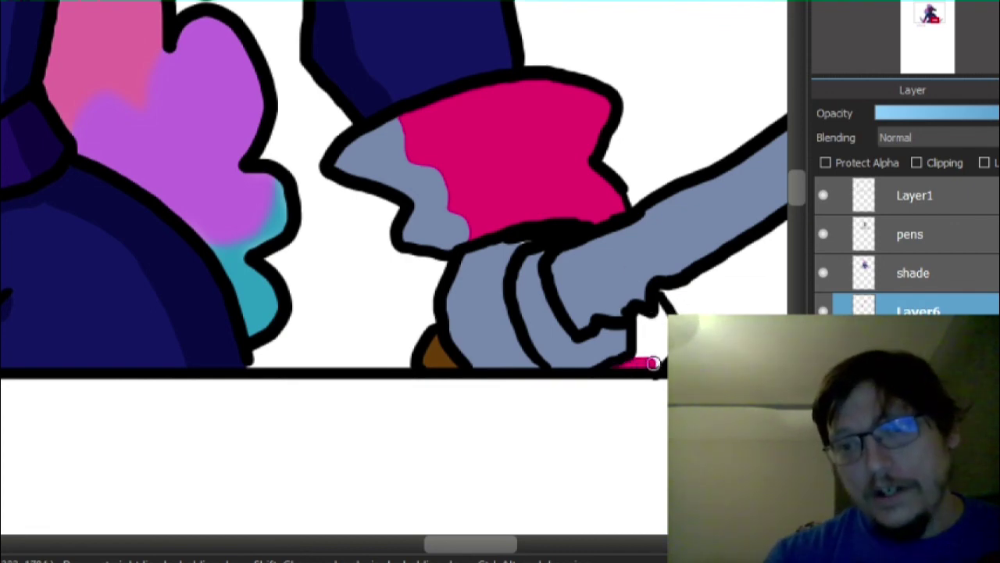
pyautogui.moveTo(658, 317); pyautogui.dragTo(647, 354)
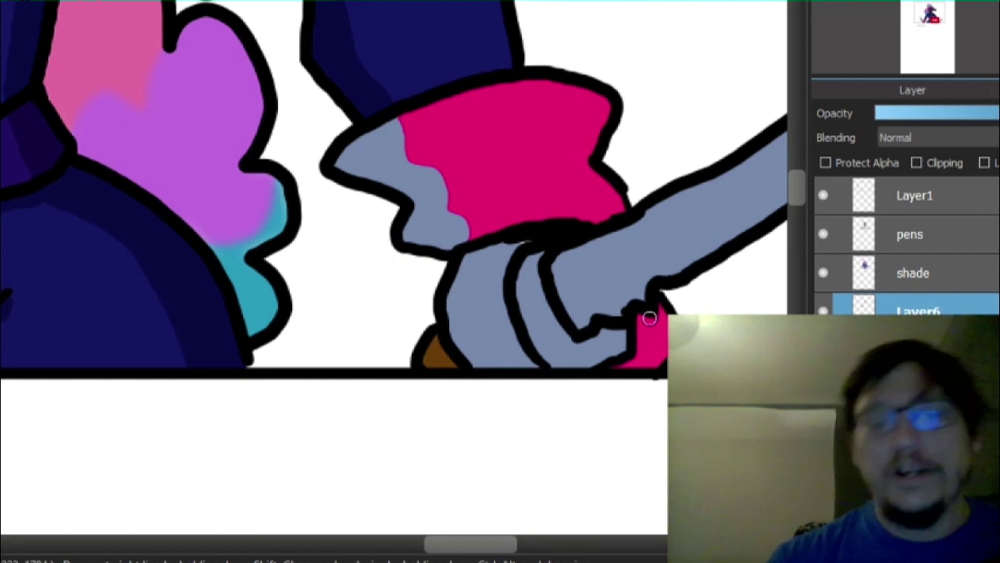
# - Recolor the magenta areas of both gloves and cuffs to white on the layer beneath the shading
pyautogui.scroll(-4, 220, 198)
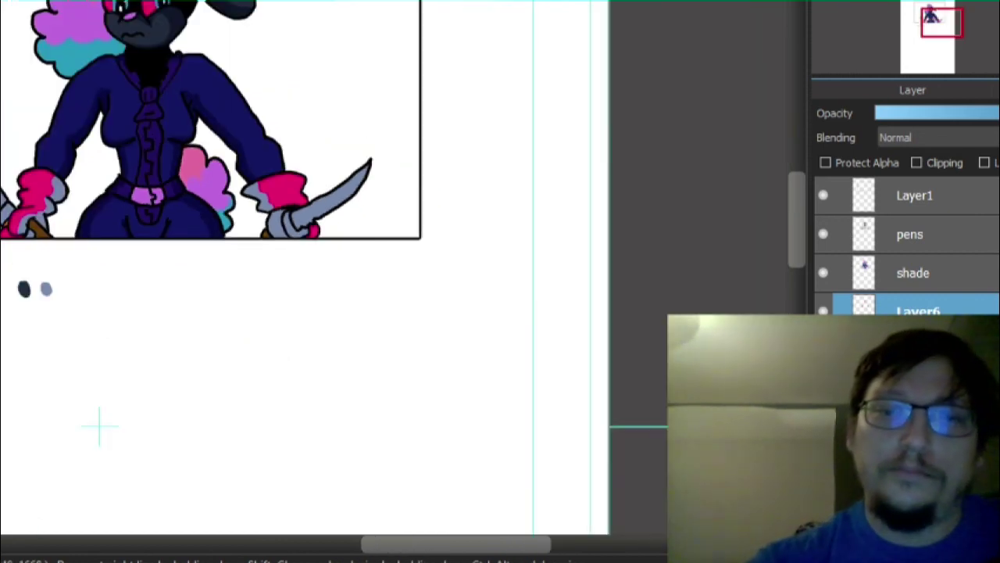
pyautogui.moveTo(100, 426); pyautogui.dragTo(305, 426)
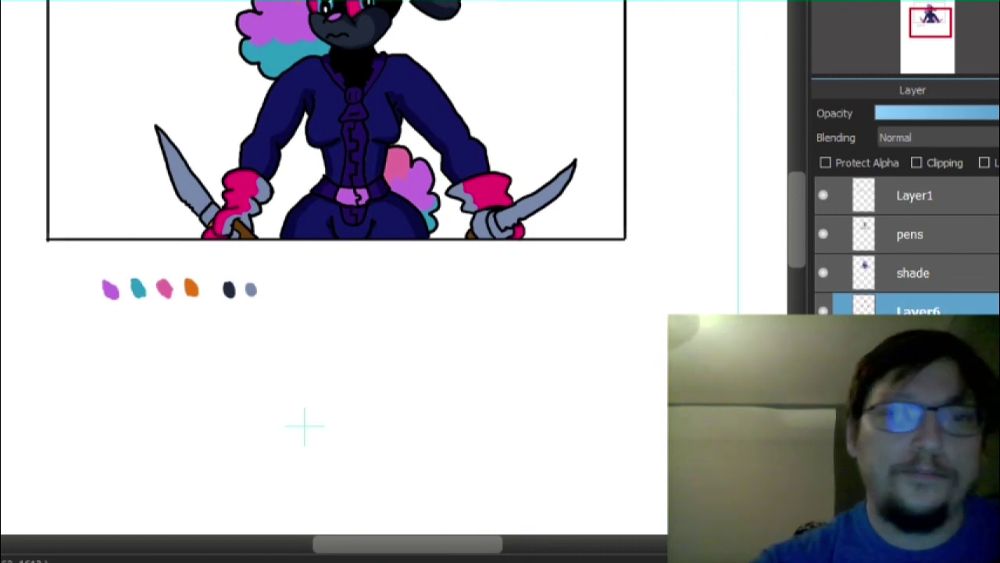
pyautogui.hotkey('ctrl', 'z')
pyautogui.scroll(2, 237, 231)
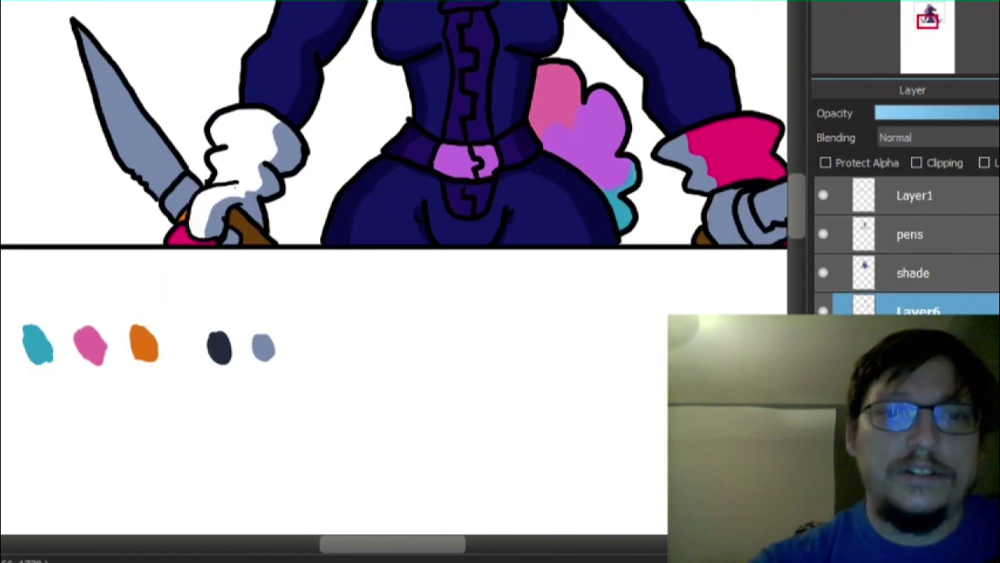
pyautogui.hotkey('ctrl', 'z')
pyautogui.hotkey('ctrl', 'z')
pyautogui.scroll(-3, 681, 153)
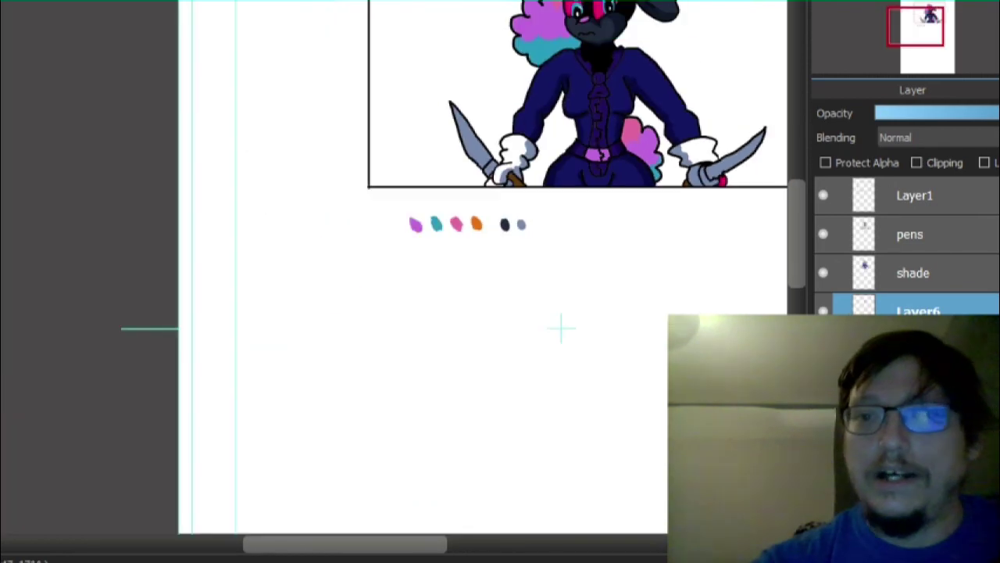
pyautogui.scroll(3, 701, 170)
pyautogui.scroll(-4, 435, 268)
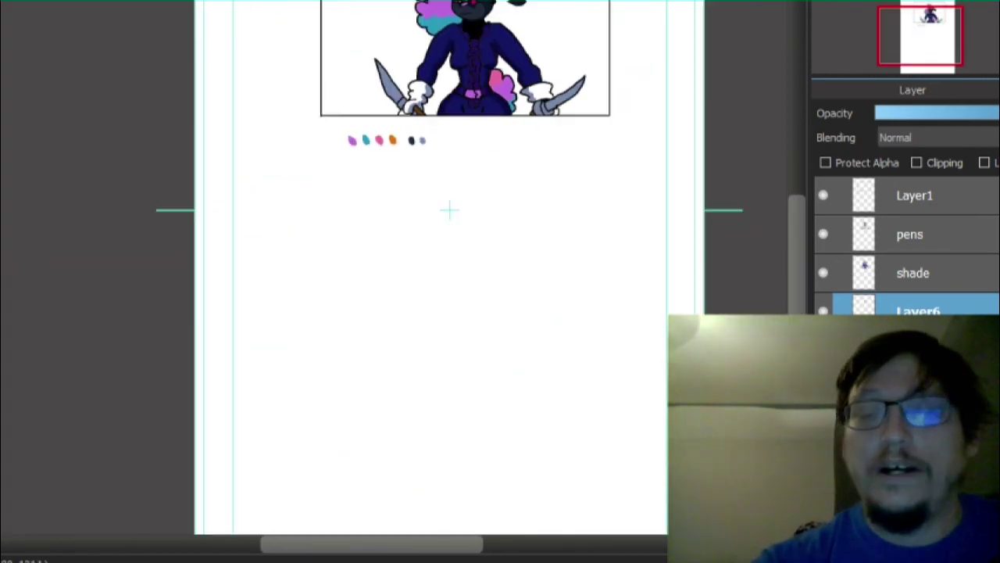
# - Recolor the magenta areas of both eyes to white and turn the gradient background back on
pyautogui.moveTo(449, 210); pyautogui.dragTo(449, 330)
pyautogui.scroll(4, 448, 331)
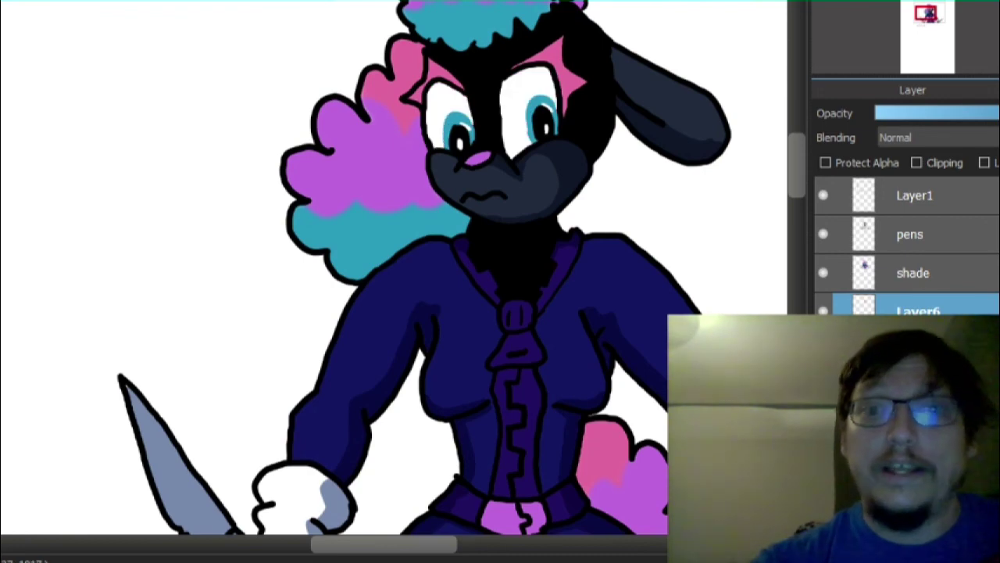
pyautogui.scroll(-3, 464, 459)
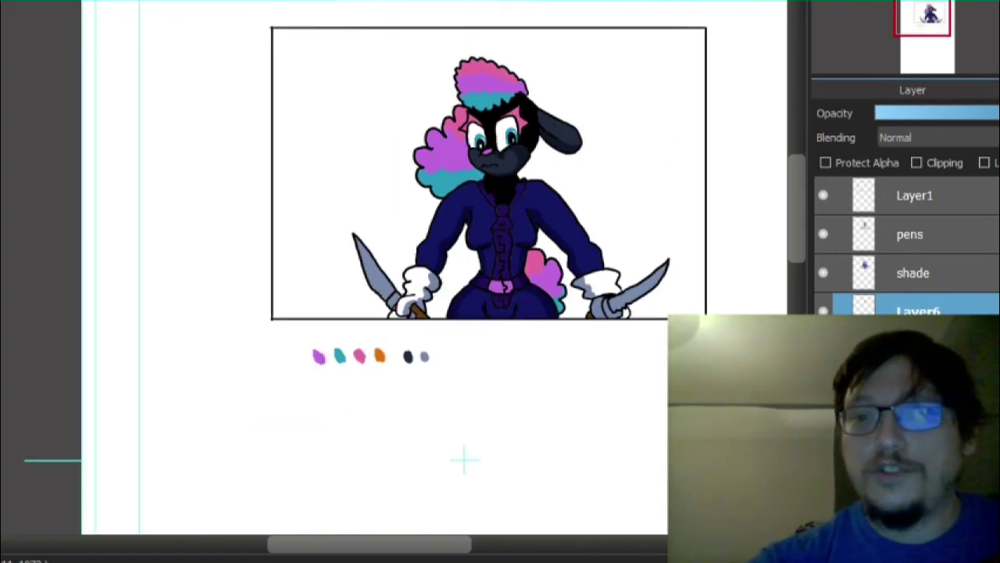
pyautogui.hotkey('ctrl', 'z')
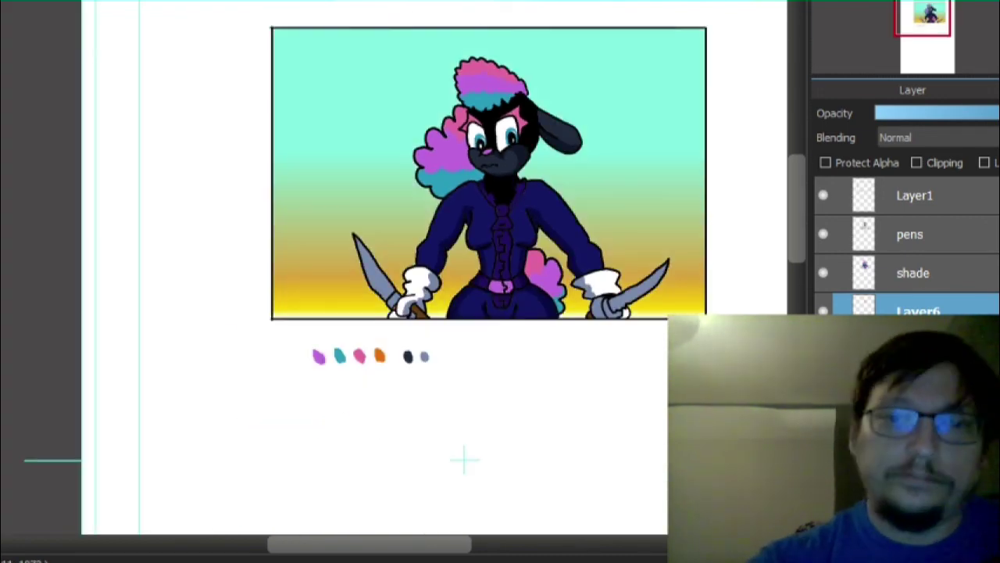